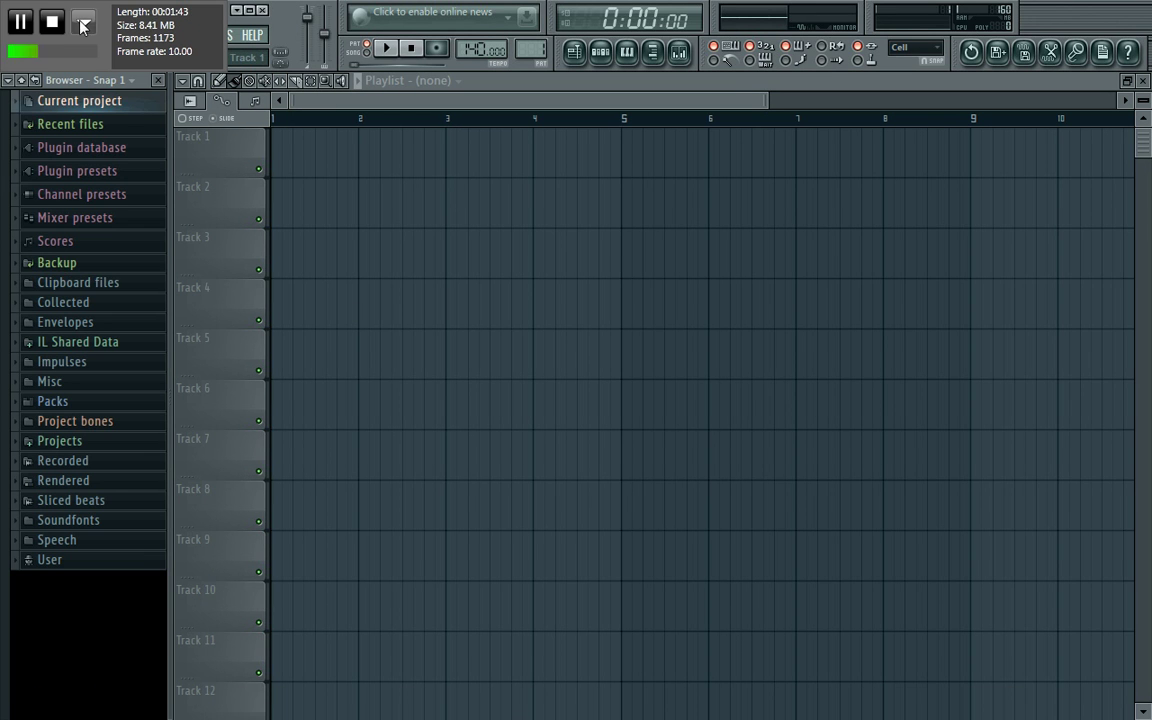
# Step: Start a new empty project
pyautogui.click(26, 35)
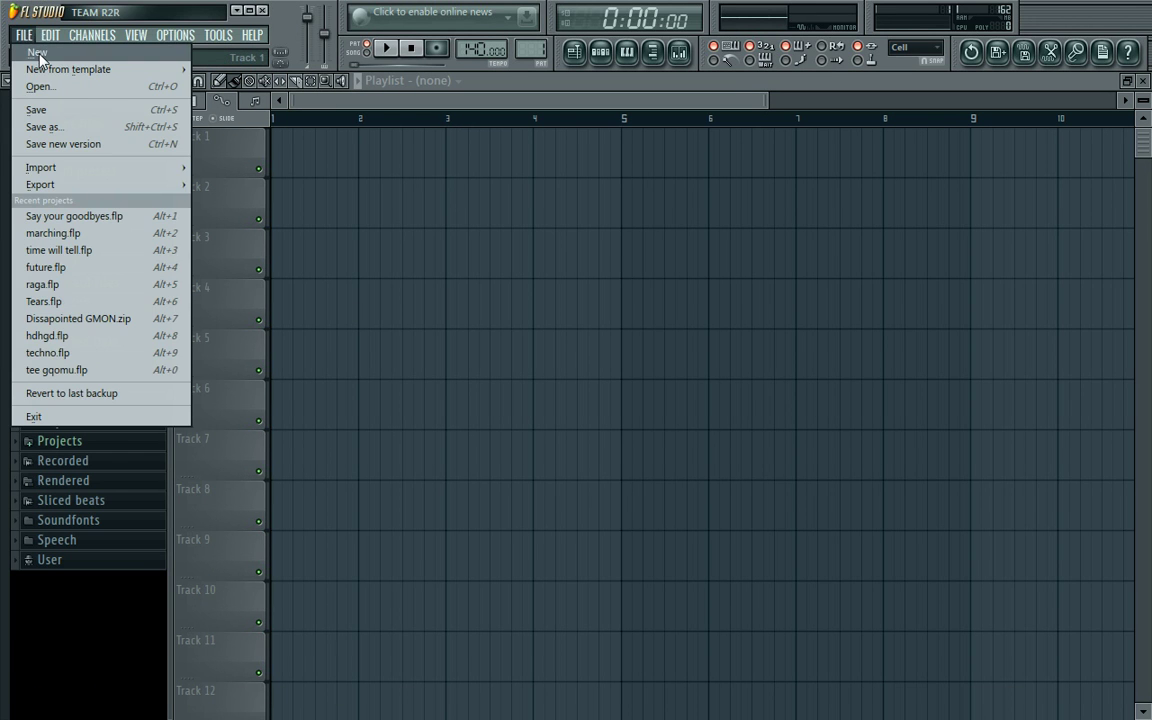
pyautogui.click(37, 53)
pyautogui.moveTo(770, 100); pyautogui.dragTo(1150, 240)
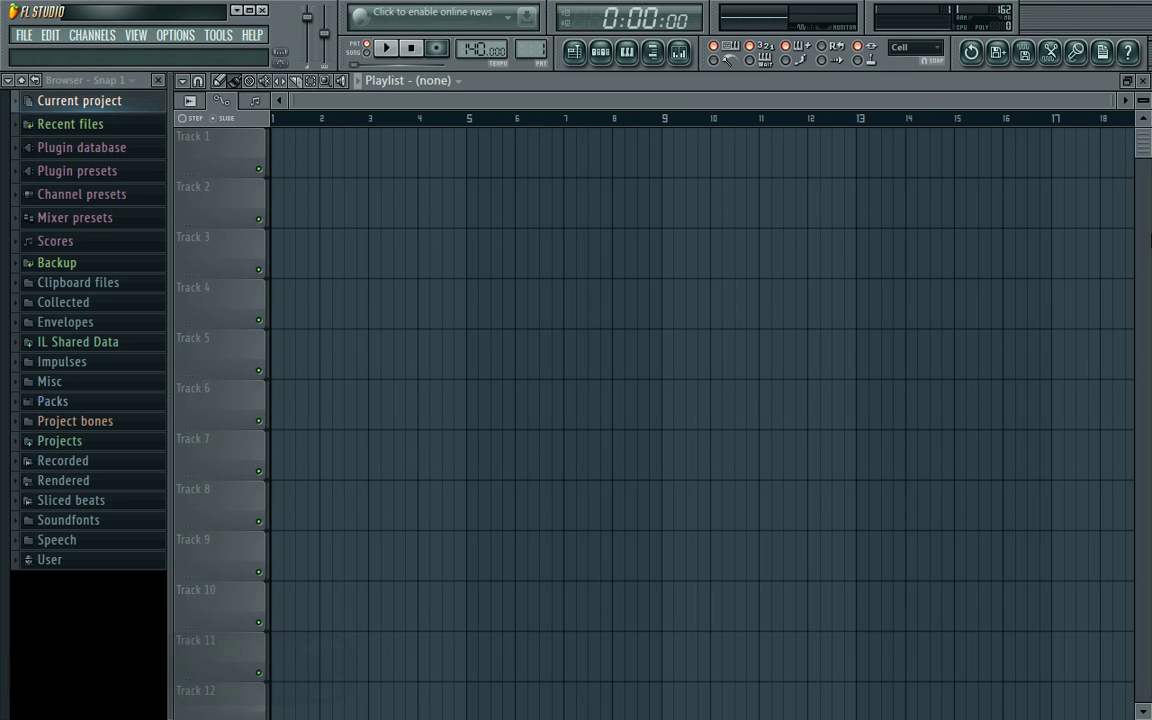
# Step: Switch to Windows Explorer and open the THU2 (I:) drive
pyautogui.press('super')
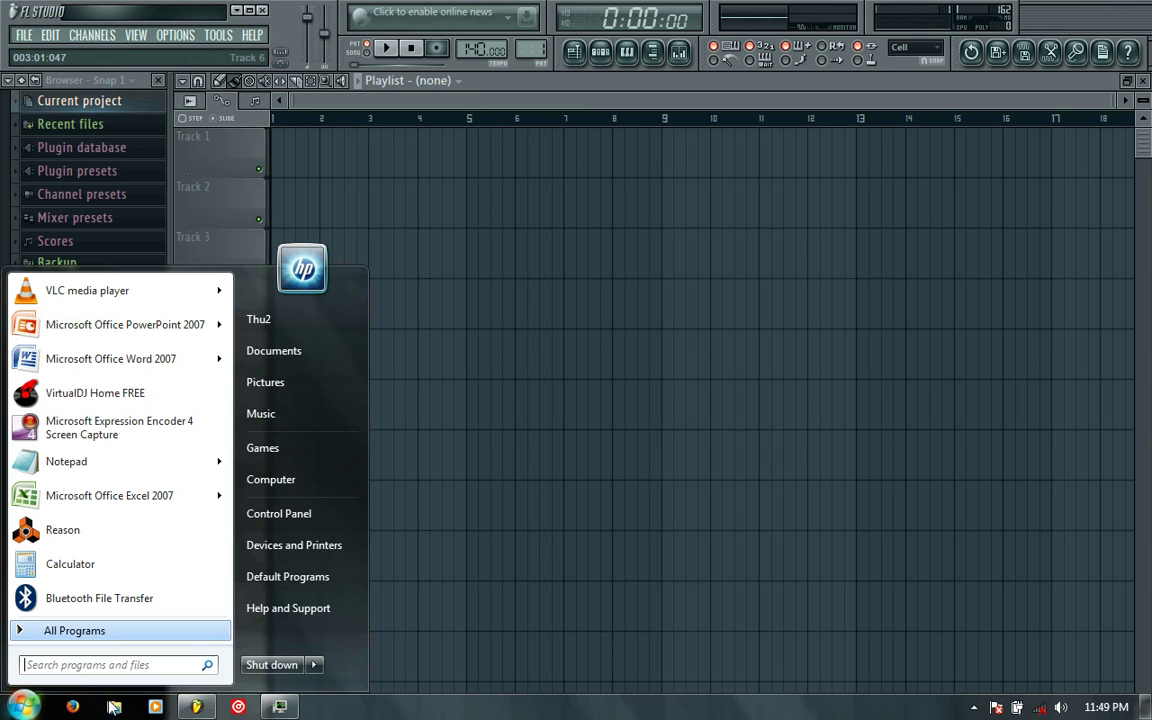
pyautogui.press('super')
pyautogui.click(115, 707)
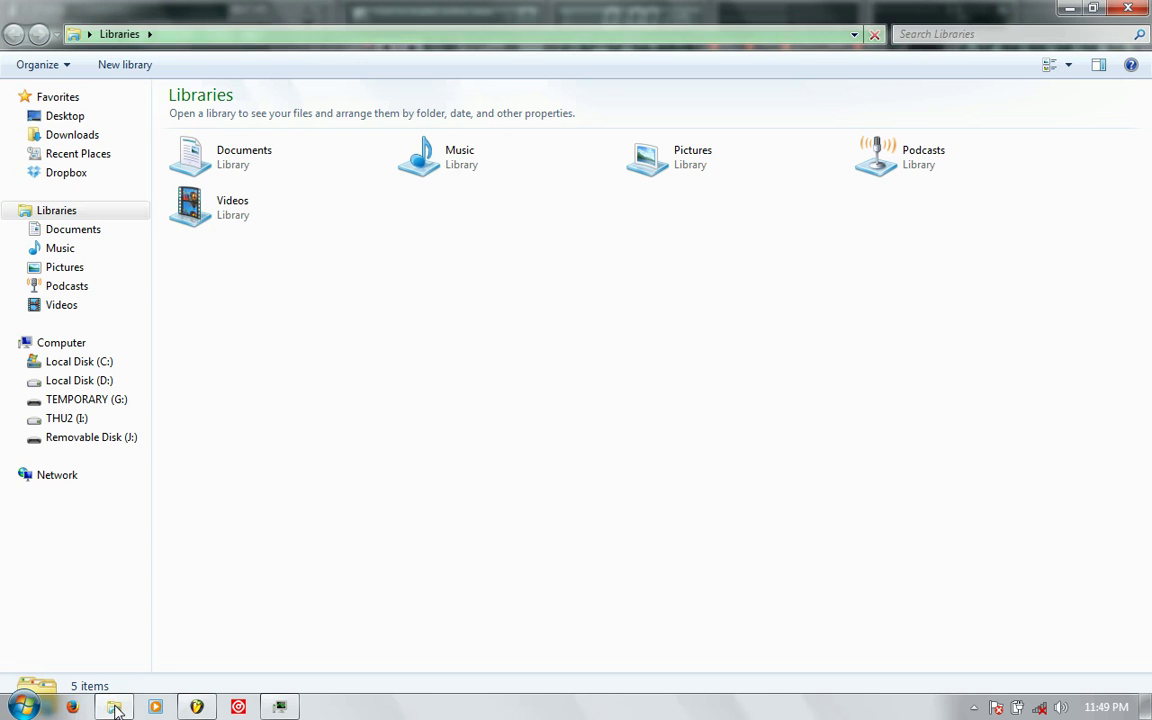
pyautogui.click(67, 419)
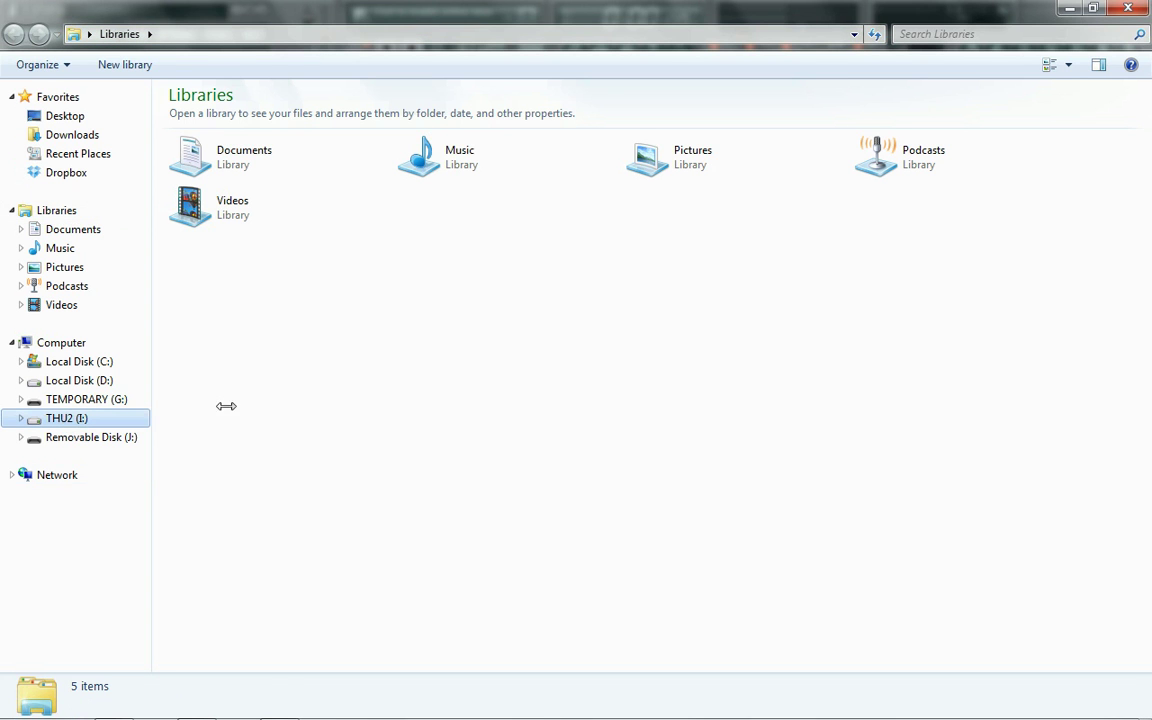
# Step: Create a new text document named Instruments in the drive's root and open it in Notepad
pyautogui.rightClick(355, 512)
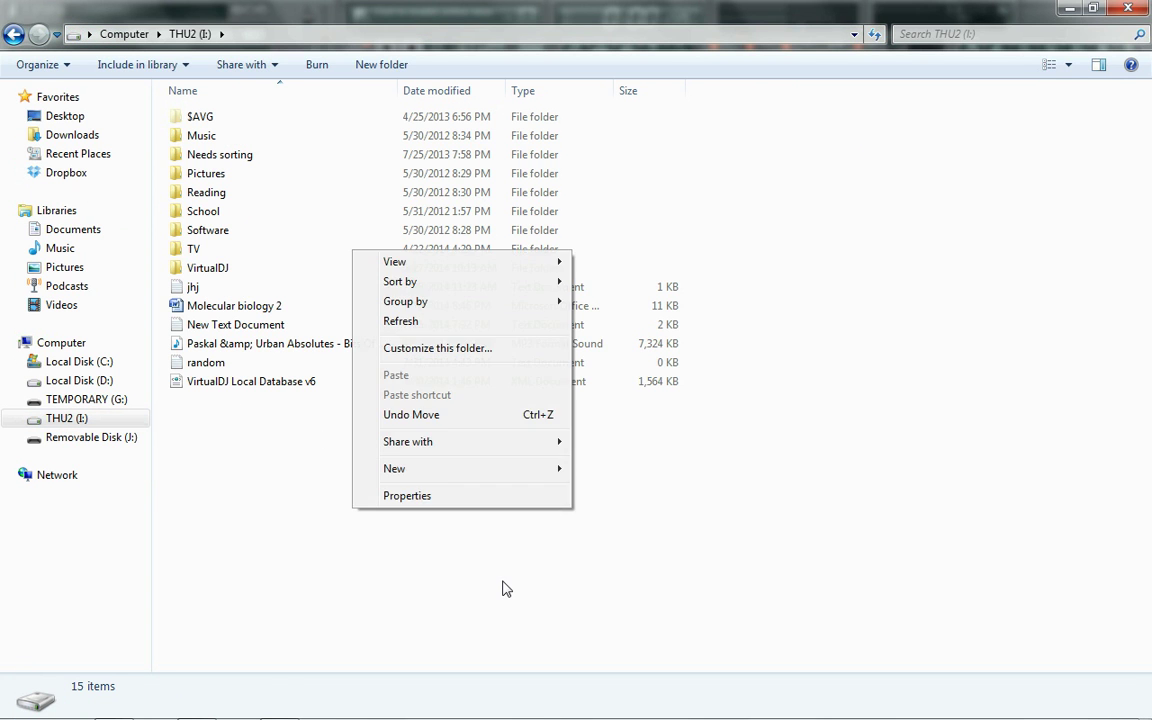
pyautogui.moveTo(540, 470)
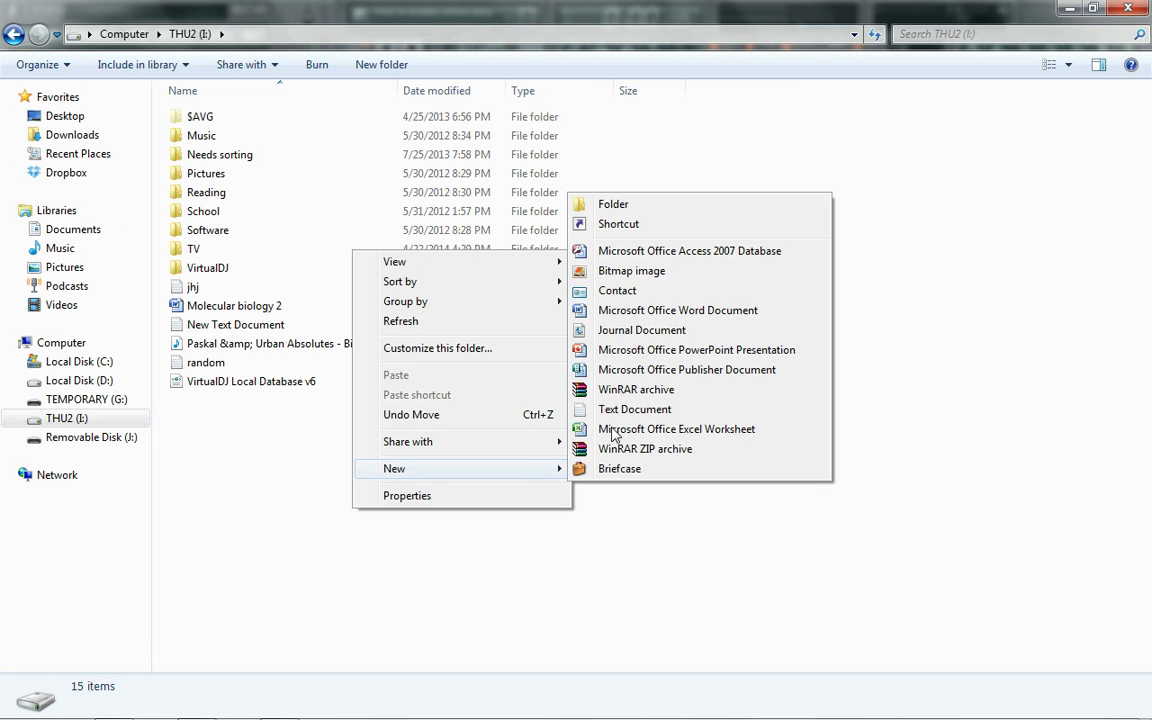
pyautogui.click(634, 412)
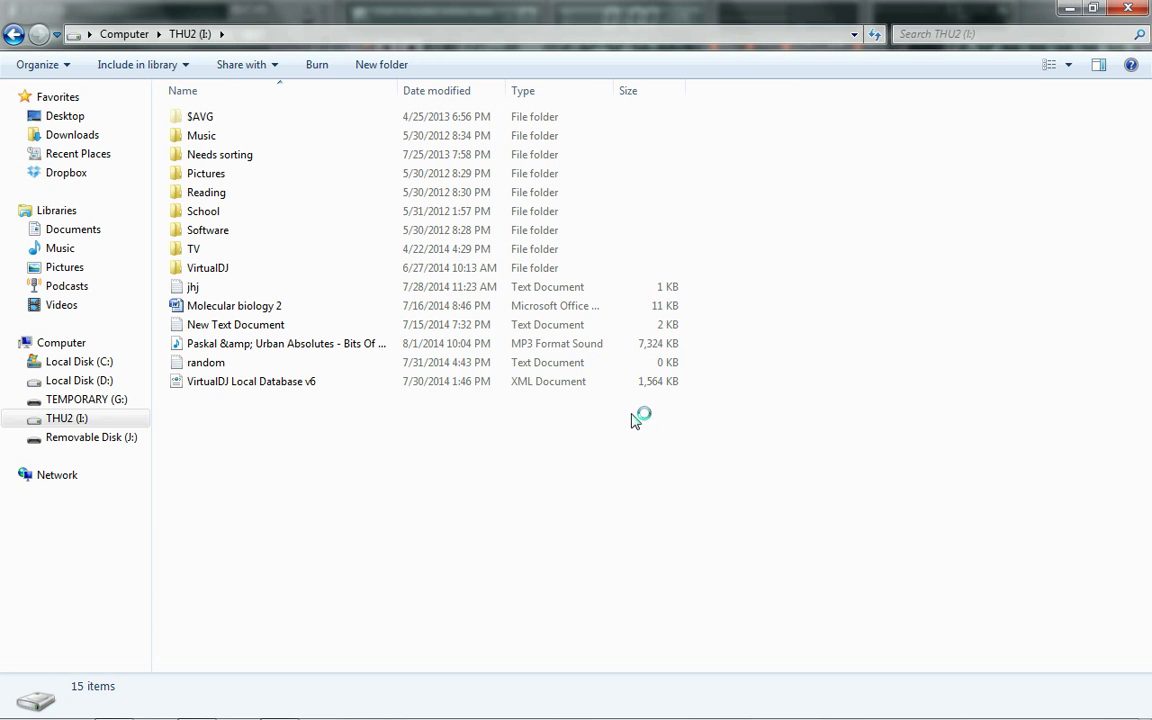
pyautogui.write('1nstrument')
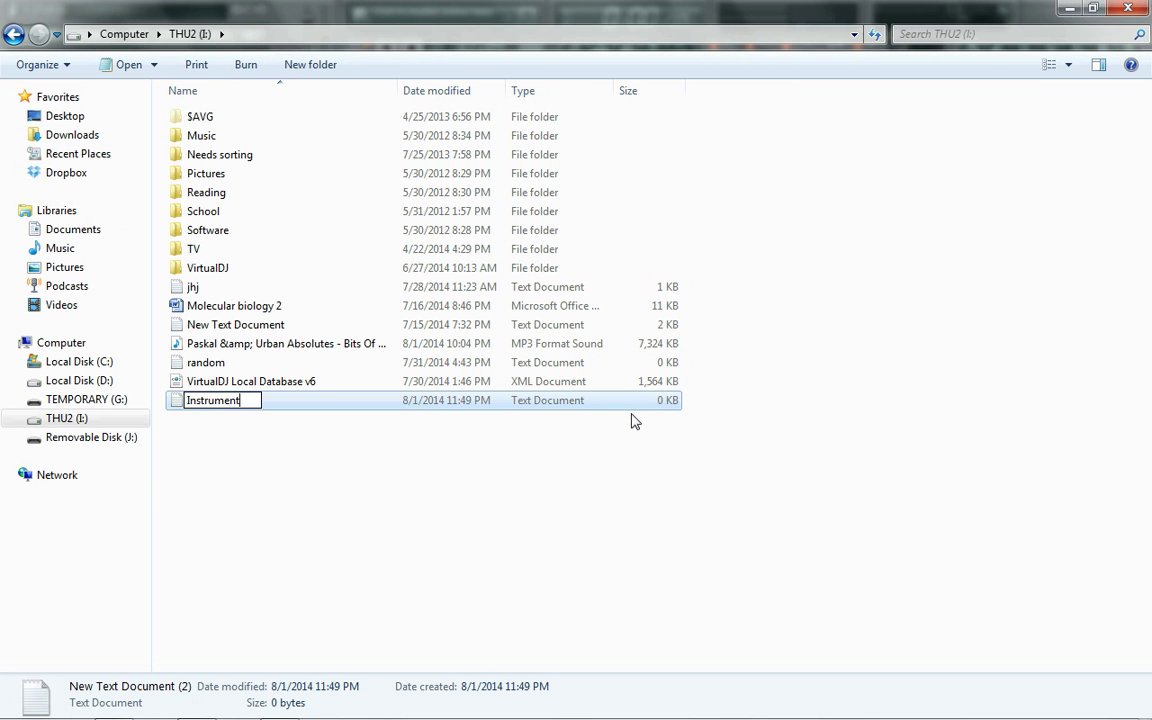
pyautogui.write('s')
pyautogui.press('Return')
pyautogui.press('Return')
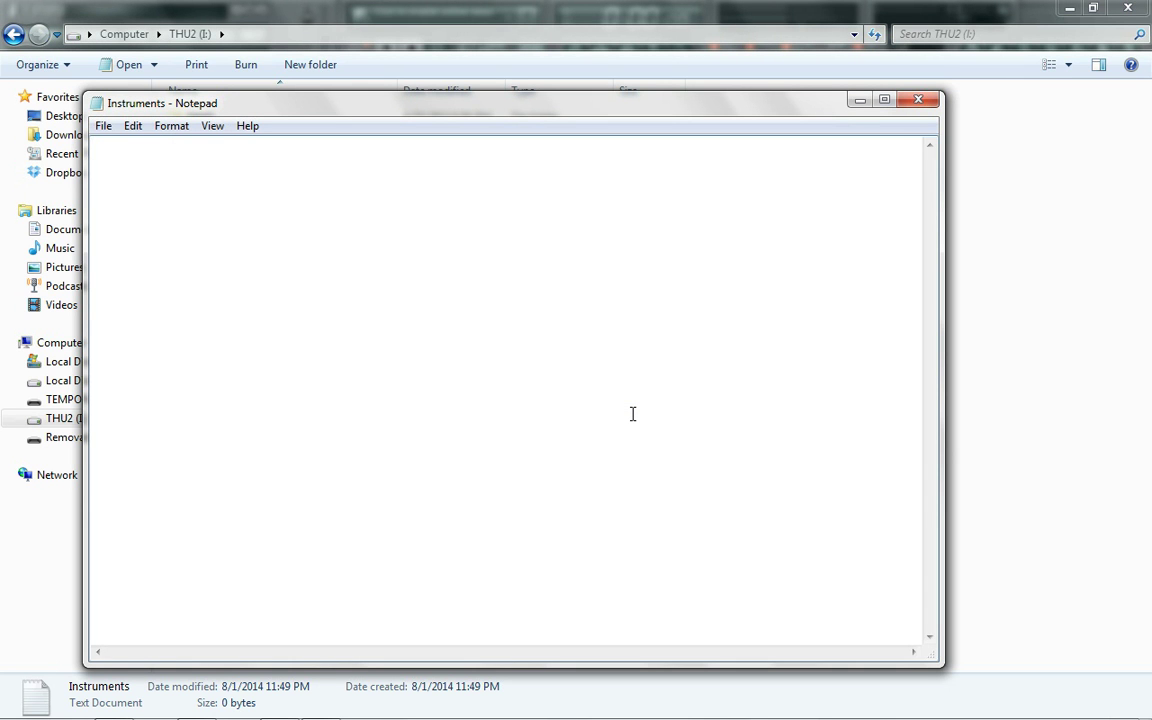
# Step: Set the note's font size to 24 and write "Percussions!" as the first line
pyautogui.click(134, 125)
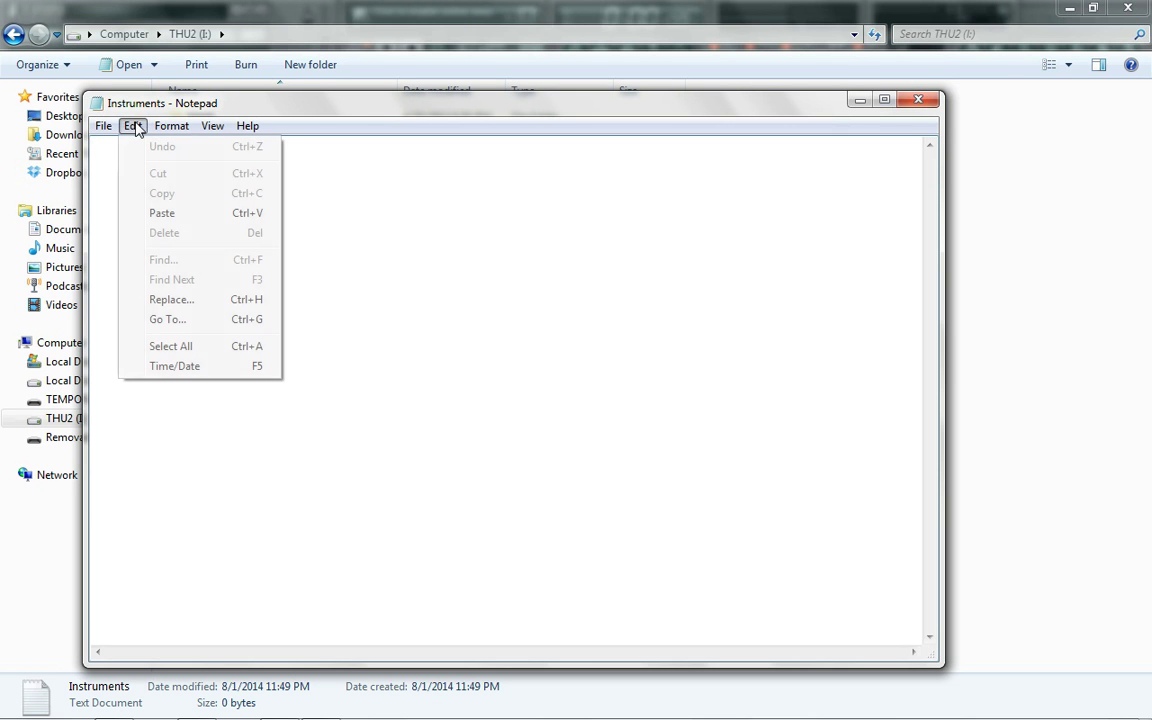
pyautogui.moveTo(184, 132)
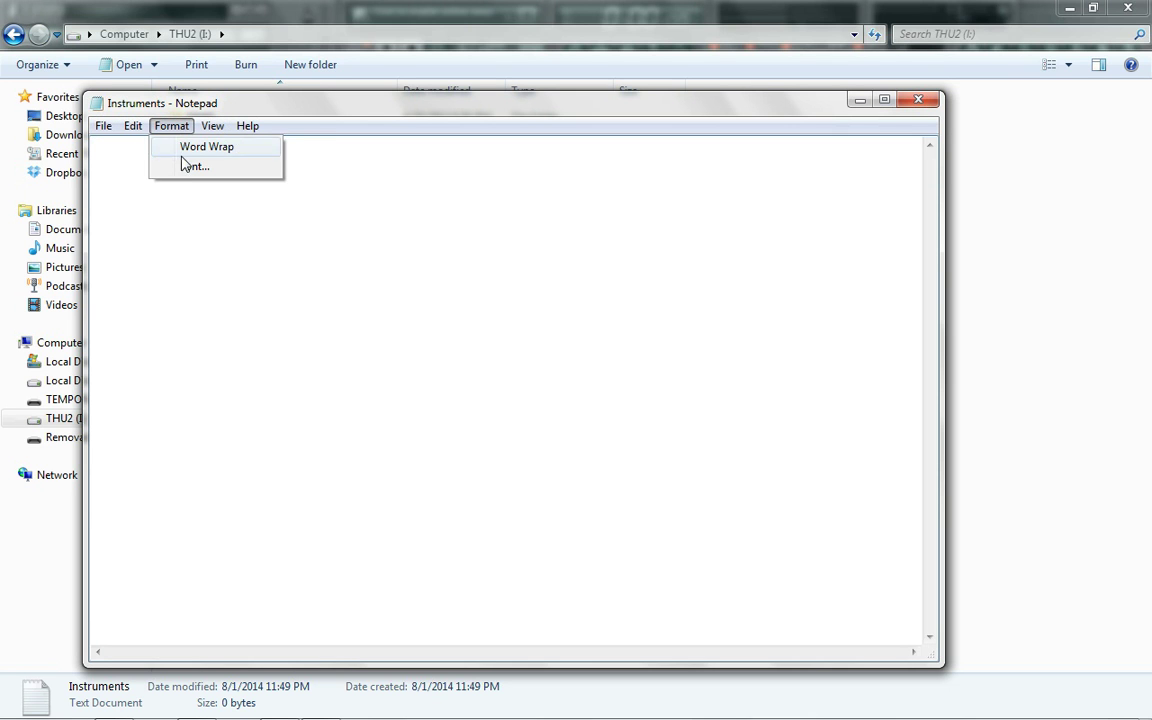
pyautogui.click(190, 167)
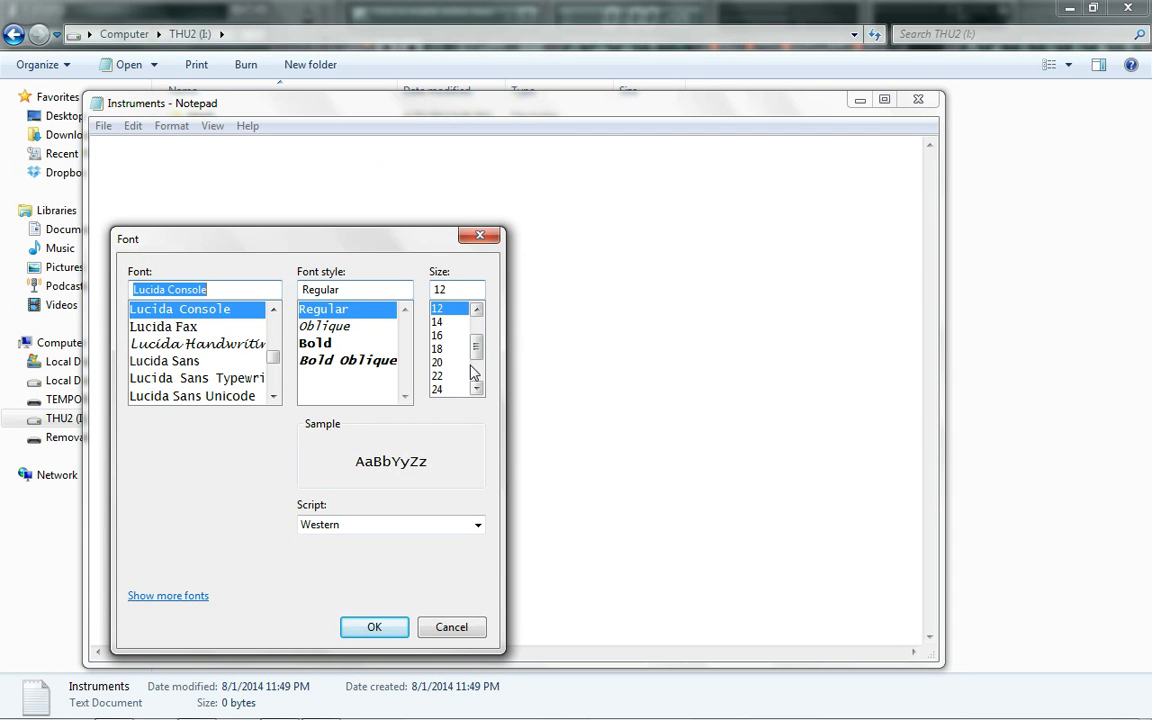
pyautogui.scroll(-1, 476, 372)
pyautogui.click(440, 348)
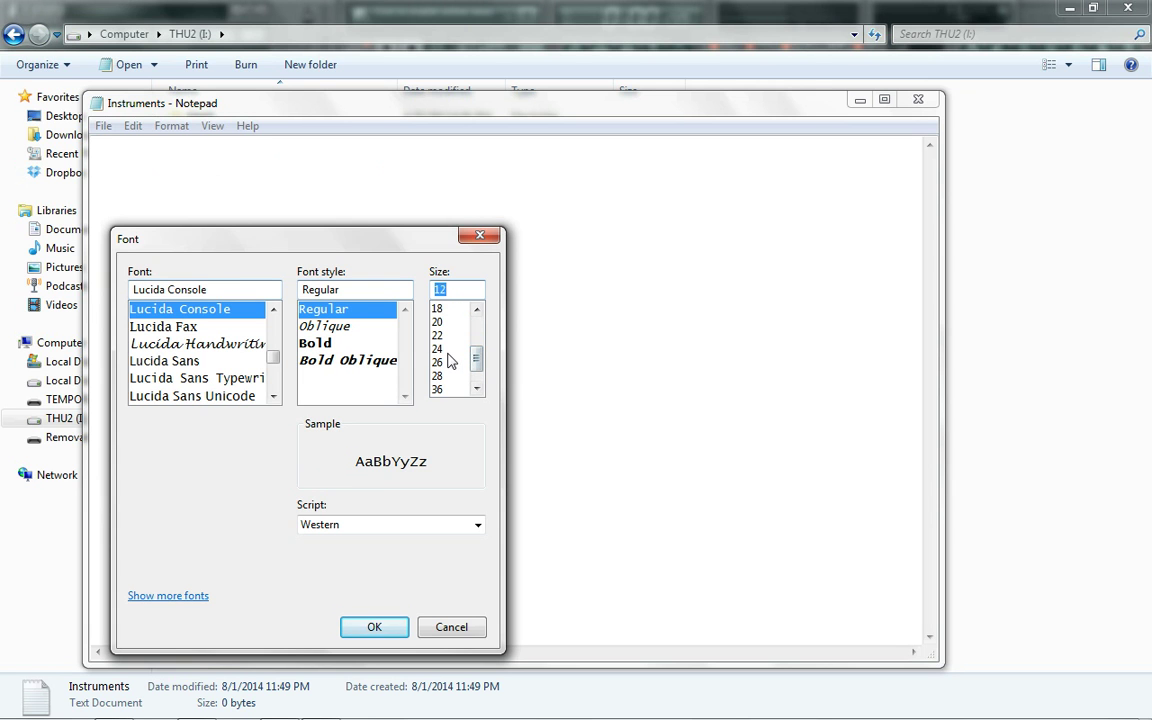
pyautogui.click(391, 632)
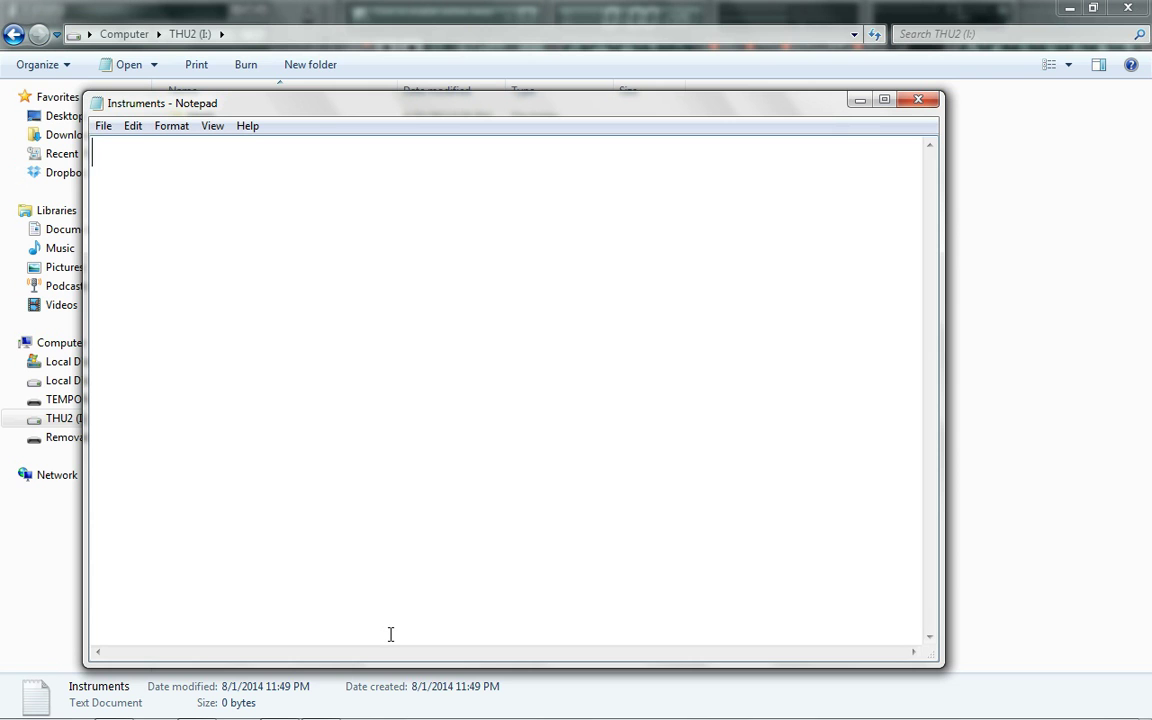
pyautogui.write('Percuss')
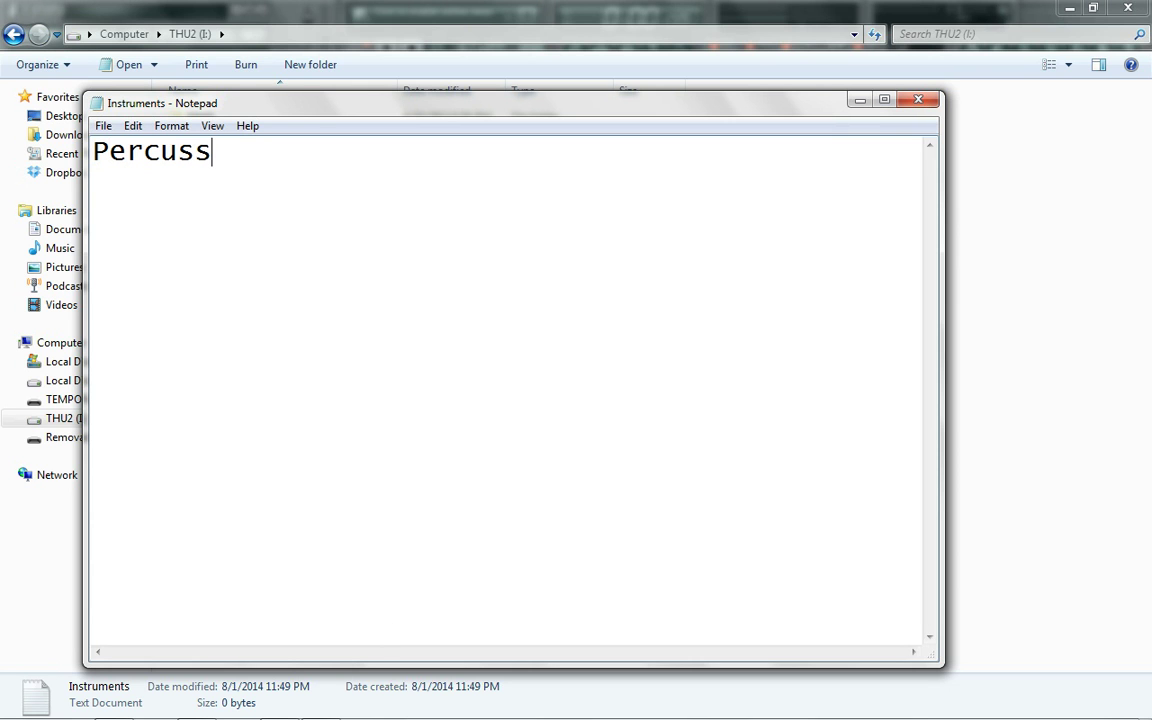
pyautogui.write('ions!')
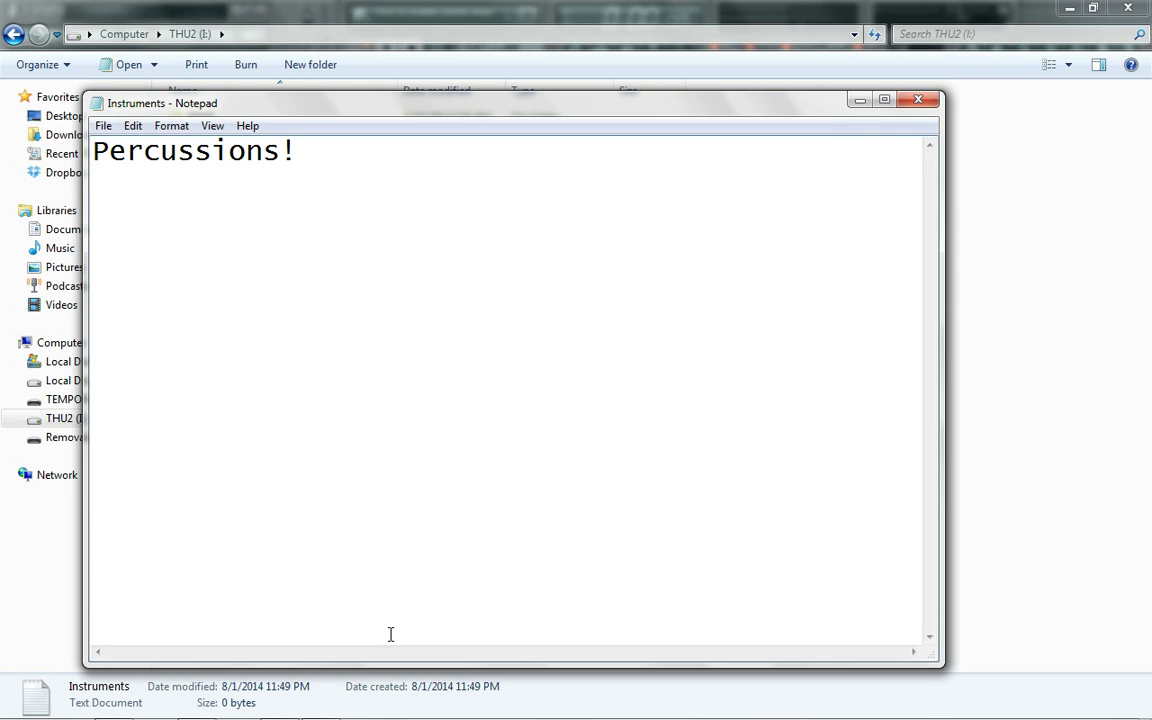
# Step: Switch to FL Studio and preview the Dhol Samples among the external sounds in Packs
pyautogui.moveTo(249, 697)
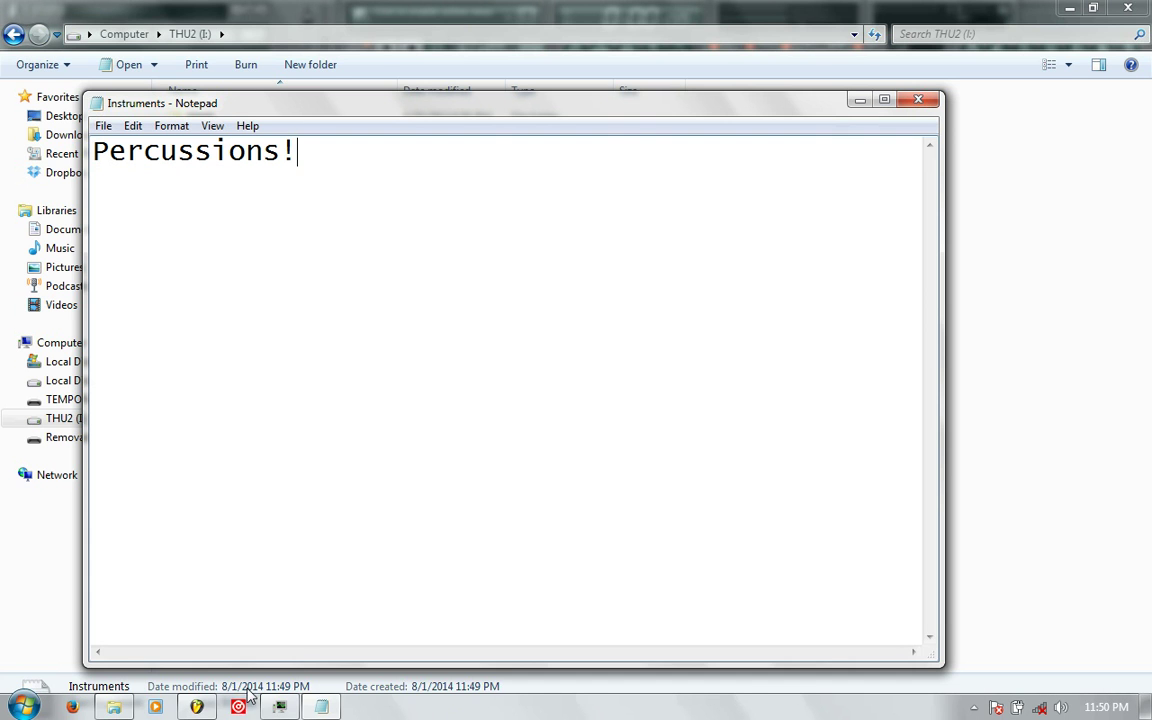
pyautogui.click(197, 707)
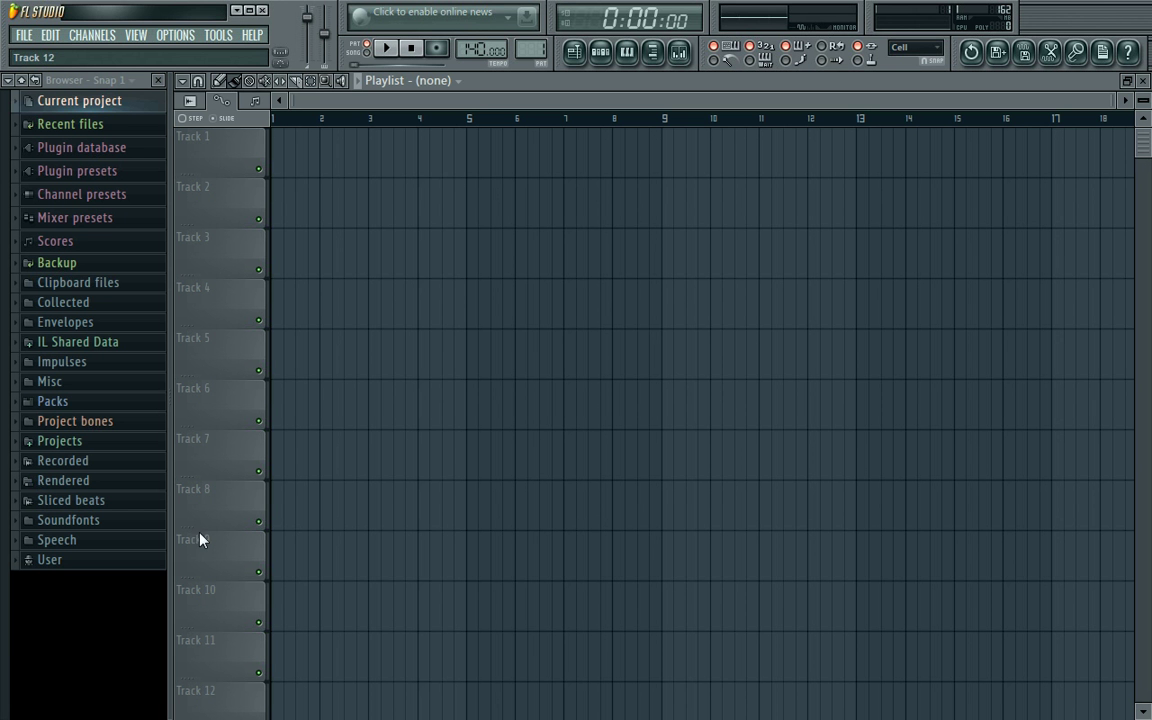
pyautogui.click(85, 403)
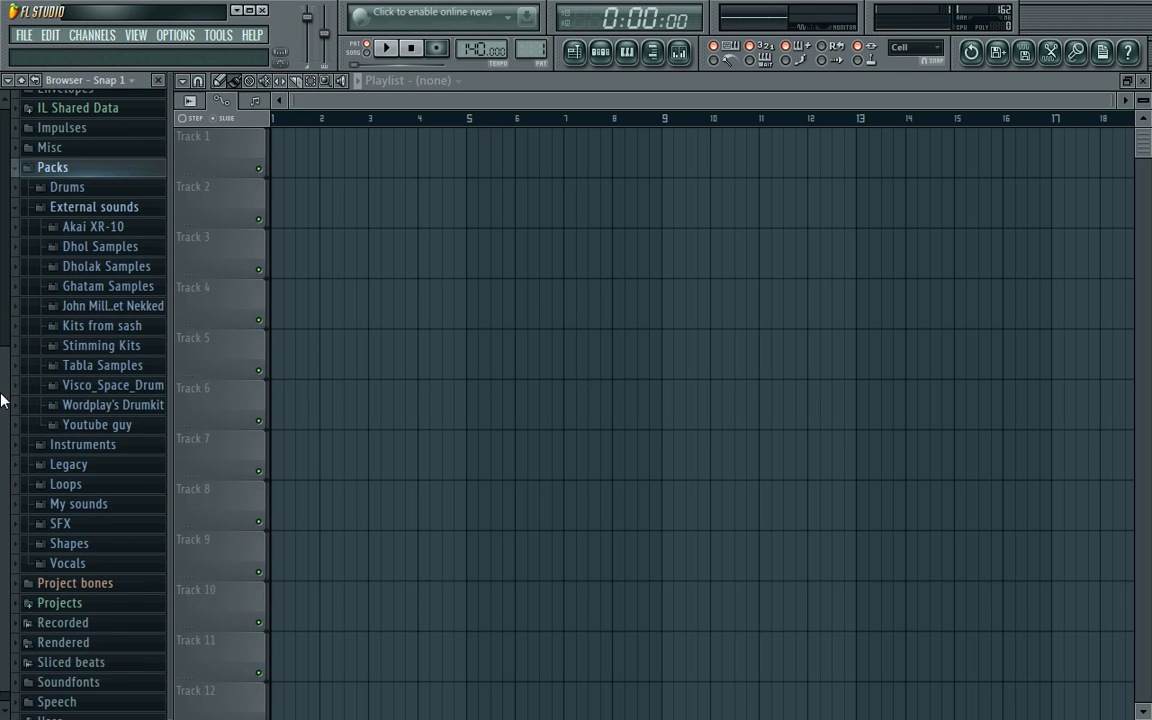
pyautogui.click(100, 244)
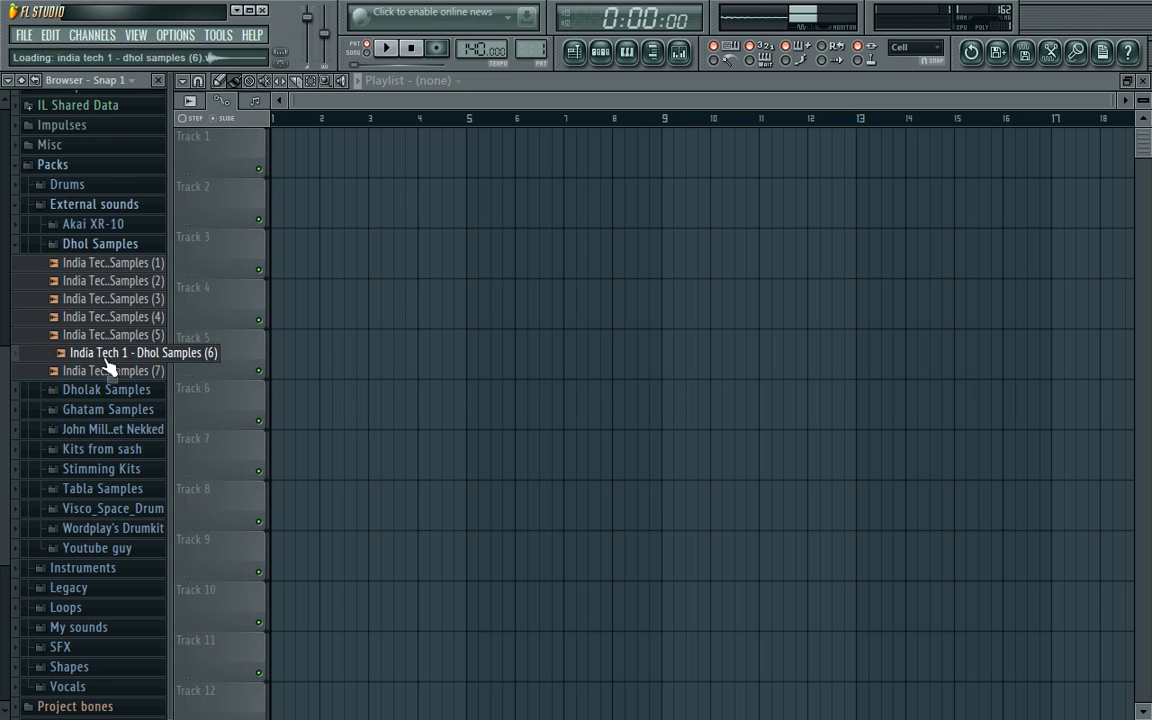
# Step: Collapse the Dhol Samples folder, expand Dholak Samples and preview its sounds one after another
pyautogui.click(95, 244)
pyautogui.click(100, 264)
pyautogui.press('Down')
pyautogui.press('Down')
pyautogui.press('Down')
pyautogui.press('Down')
pyautogui.press('Down')
pyautogui.press('Down')
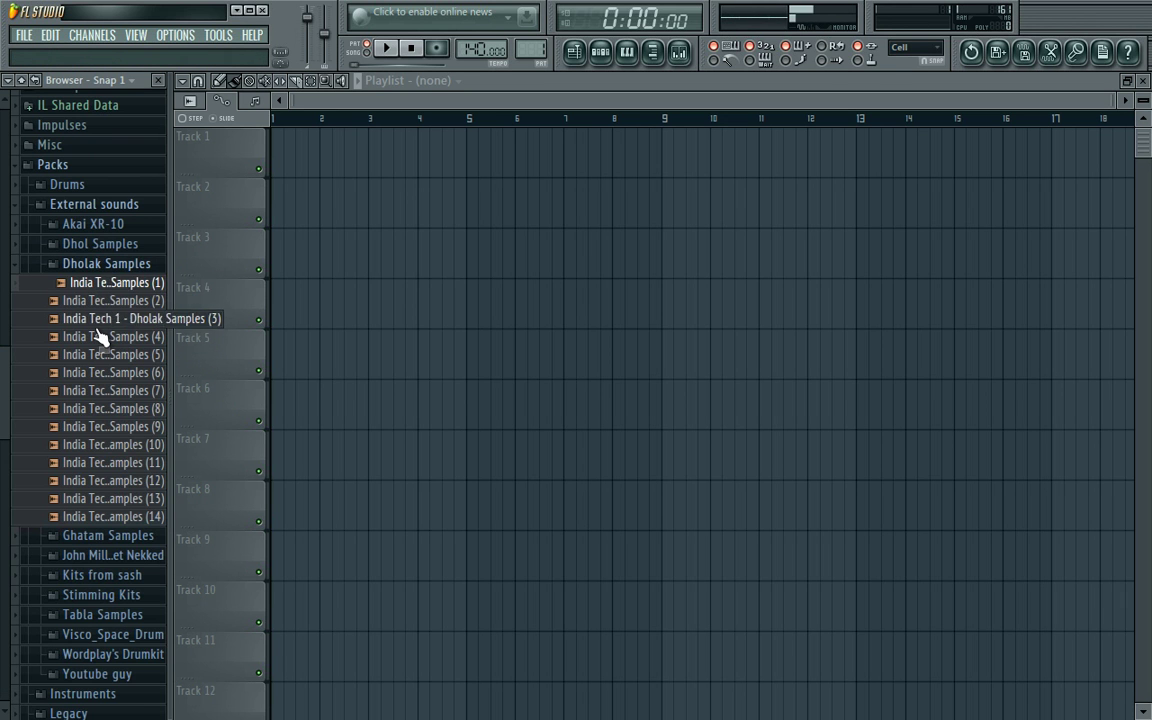
pyautogui.press('Down')
pyautogui.press('Down')
pyautogui.press('Down')
pyautogui.press('Down')
pyautogui.press('Down')
pyautogui.press('Down')
pyautogui.press('Down')
pyautogui.press('Down')
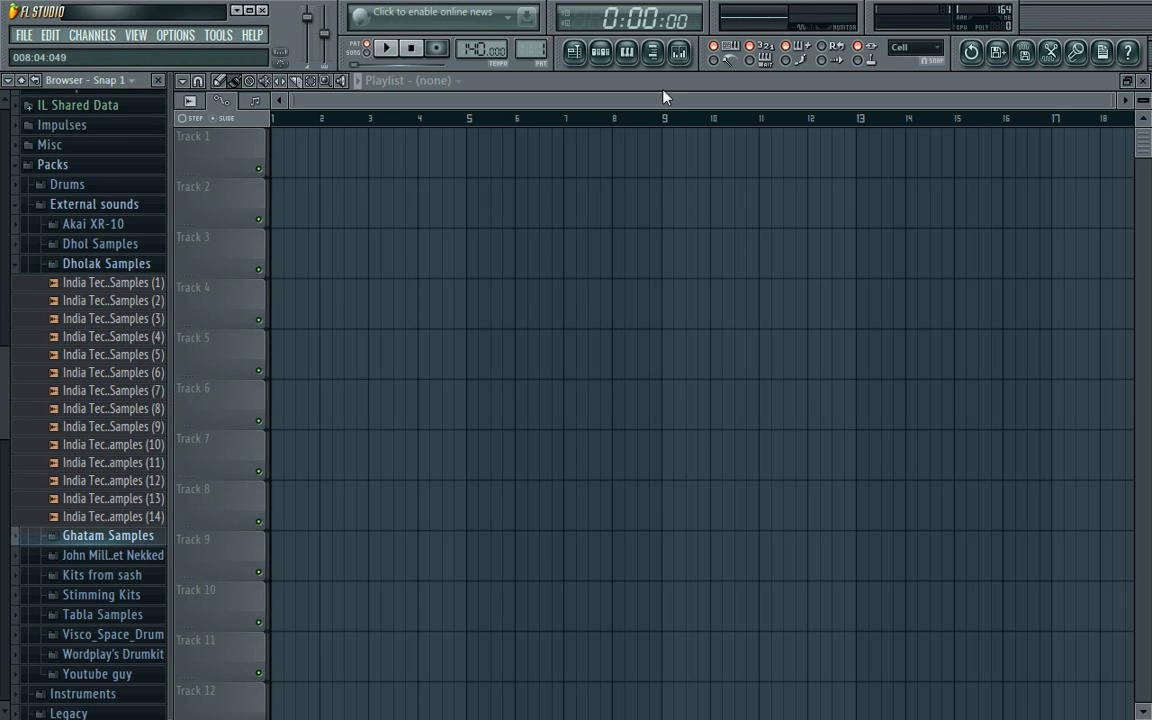
# Step: Show the mixer and load Fruity Limiter into the last effect slot of the Master track
pyautogui.click(679, 52)
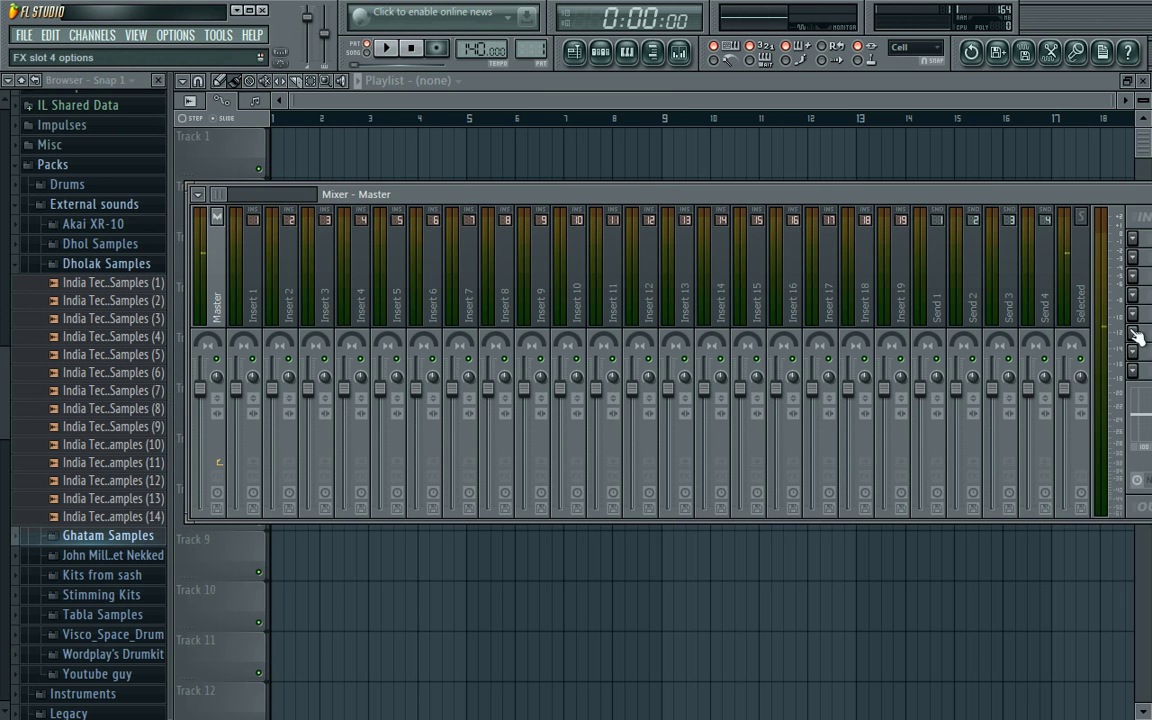
pyautogui.click(1132, 370)
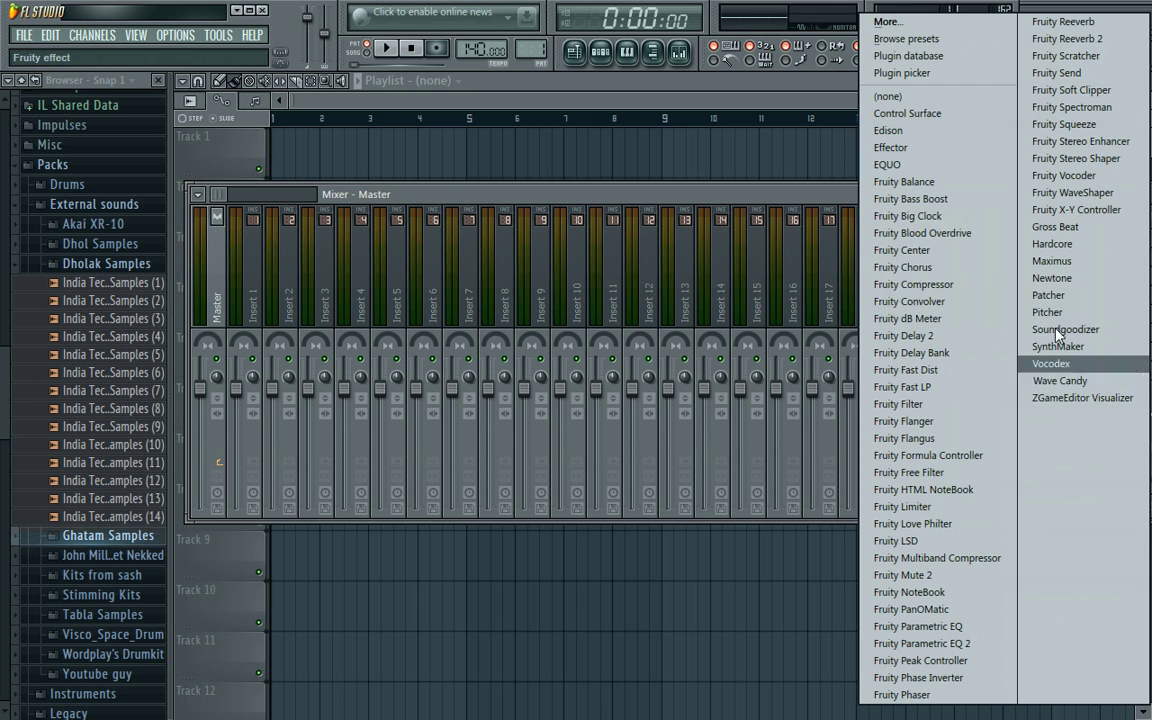
pyautogui.click(903, 506)
pyautogui.moveTo(548, 706)
pyautogui.mouseDown()
pyautogui.moveTo(548, 674)
pyautogui.moveTo(548, 708)
pyautogui.mouseUp()
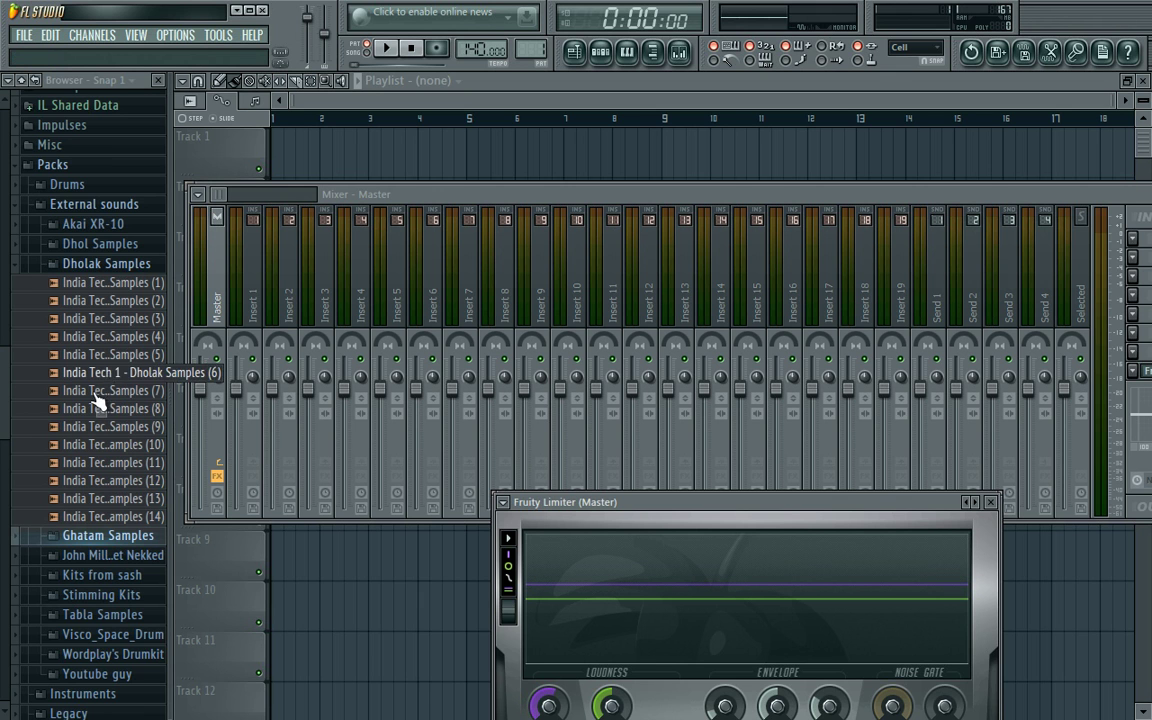
# Step: Preview further Dholak samples up to number 13 through the limiter and collapse their folder
pyautogui.moveTo(95, 444); pyautogui.dragTo(120, 398)
pyautogui.press('Down')
pyautogui.press('Down')
pyautogui.press('Down')
pyautogui.press('Down')
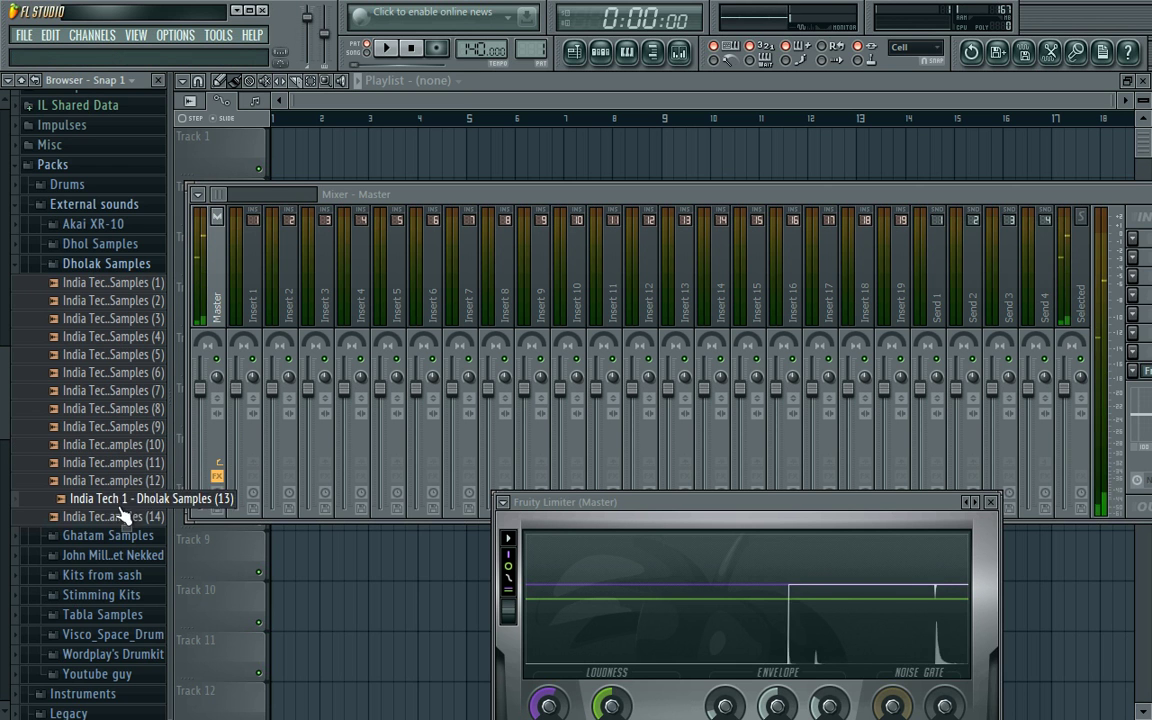
pyautogui.click(106, 262)
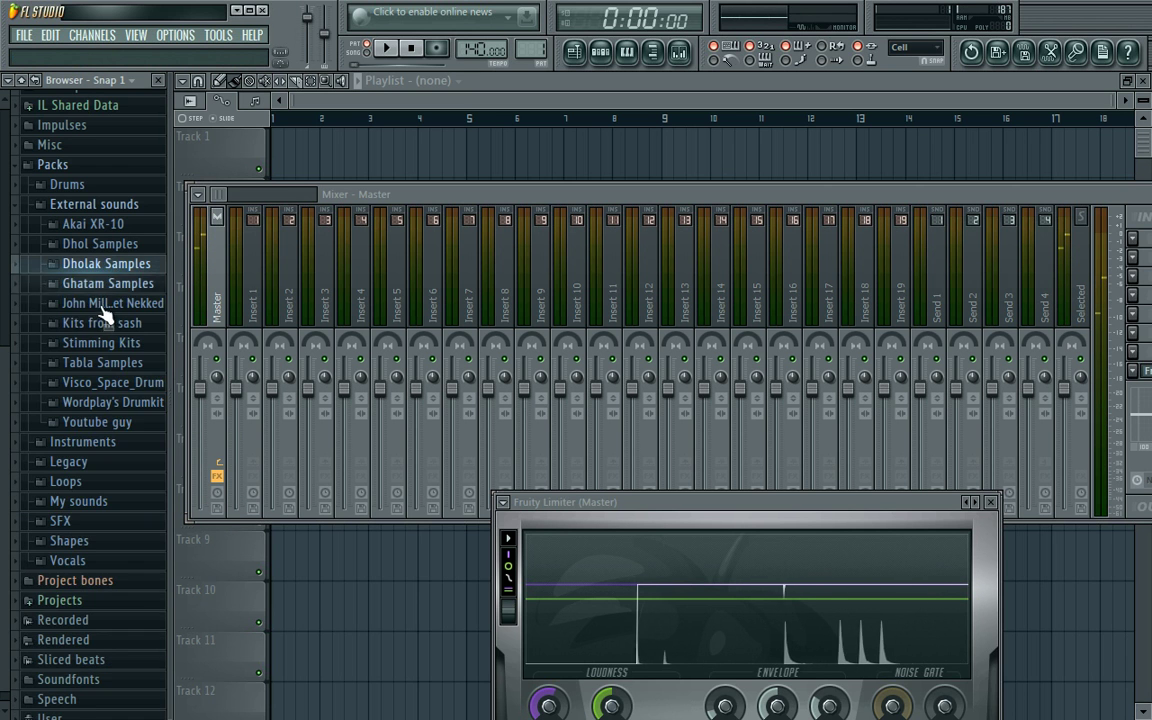
# Step: Expand the Ghatam Samples folder, preview its sounds in sequence from sample 1 to 15, and collapse the folder
pyautogui.click(100, 285)
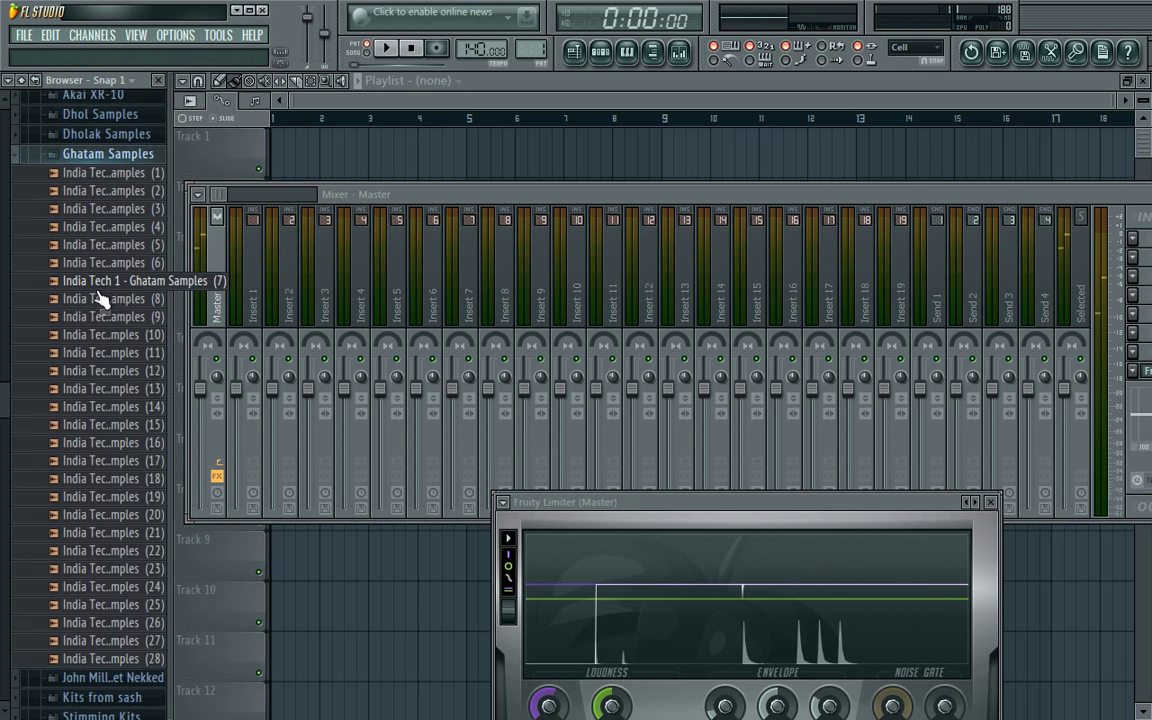
pyautogui.click(113, 174)
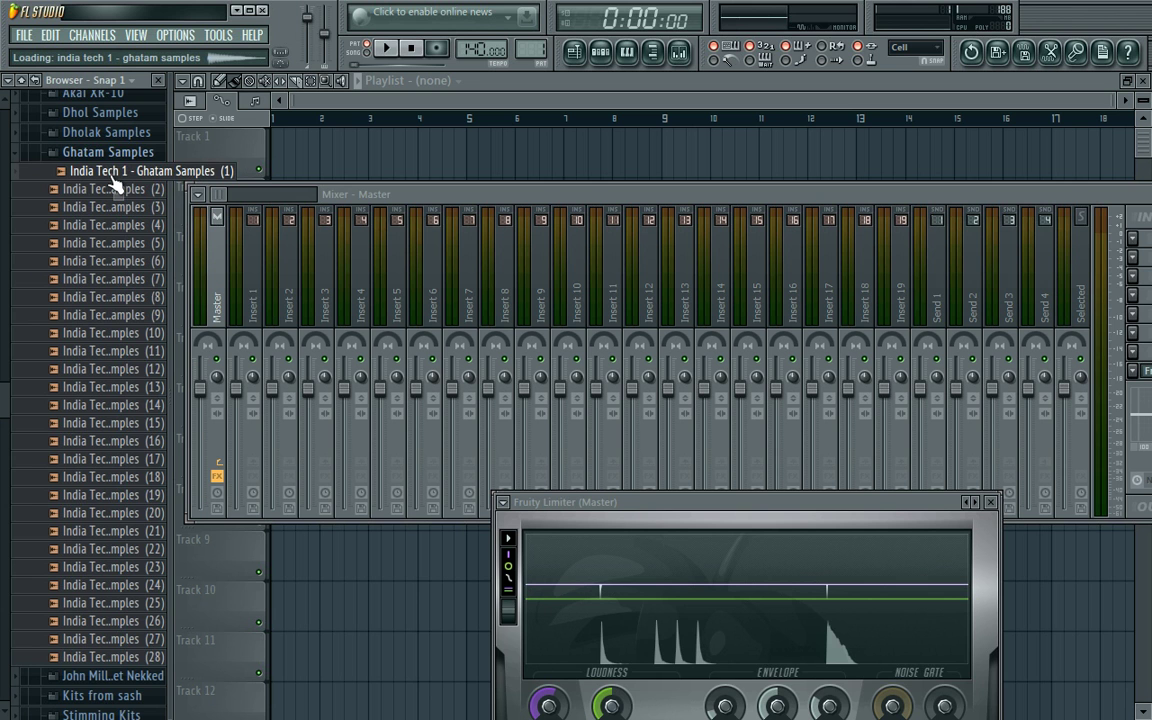
pyautogui.press('Down')
pyautogui.press('Down')
pyautogui.press('Down')
pyautogui.press('Down')
pyautogui.press('Down')
pyautogui.press('Down')
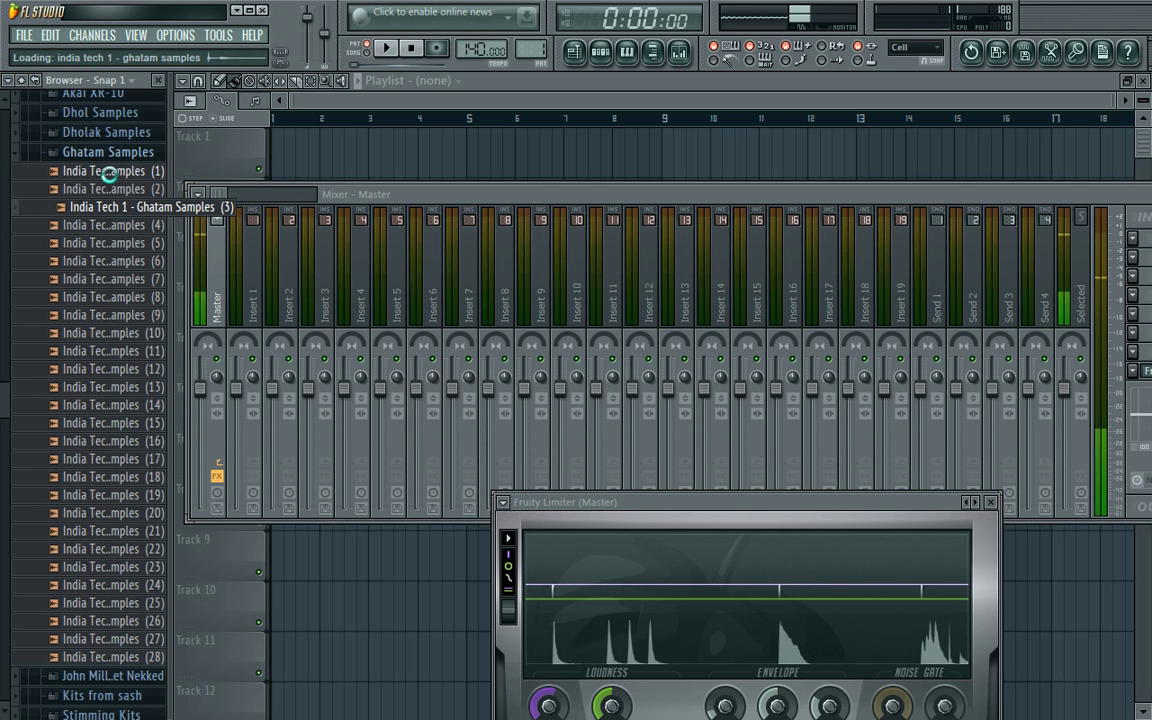
pyautogui.press('Down')
pyautogui.press('Down')
pyautogui.press('Down')
pyautogui.press('Down')
pyautogui.press('Down')
pyautogui.press('Down')
pyautogui.press('Down')
pyautogui.press('Down')
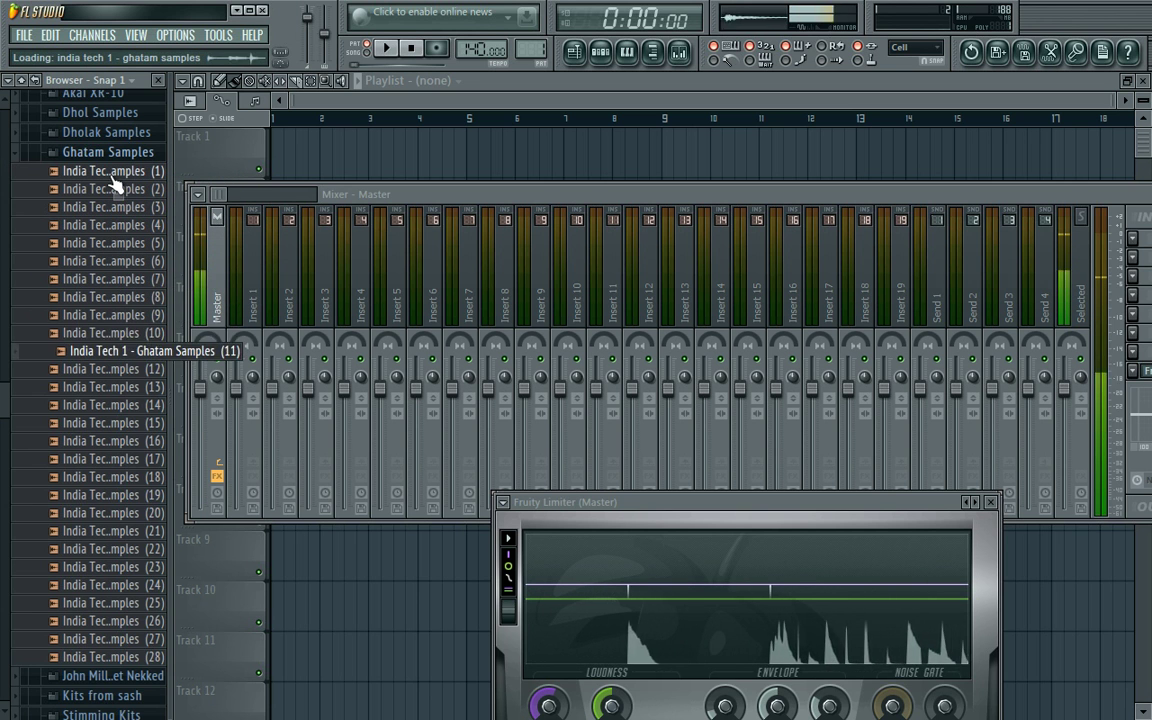
pyautogui.click(108, 171)
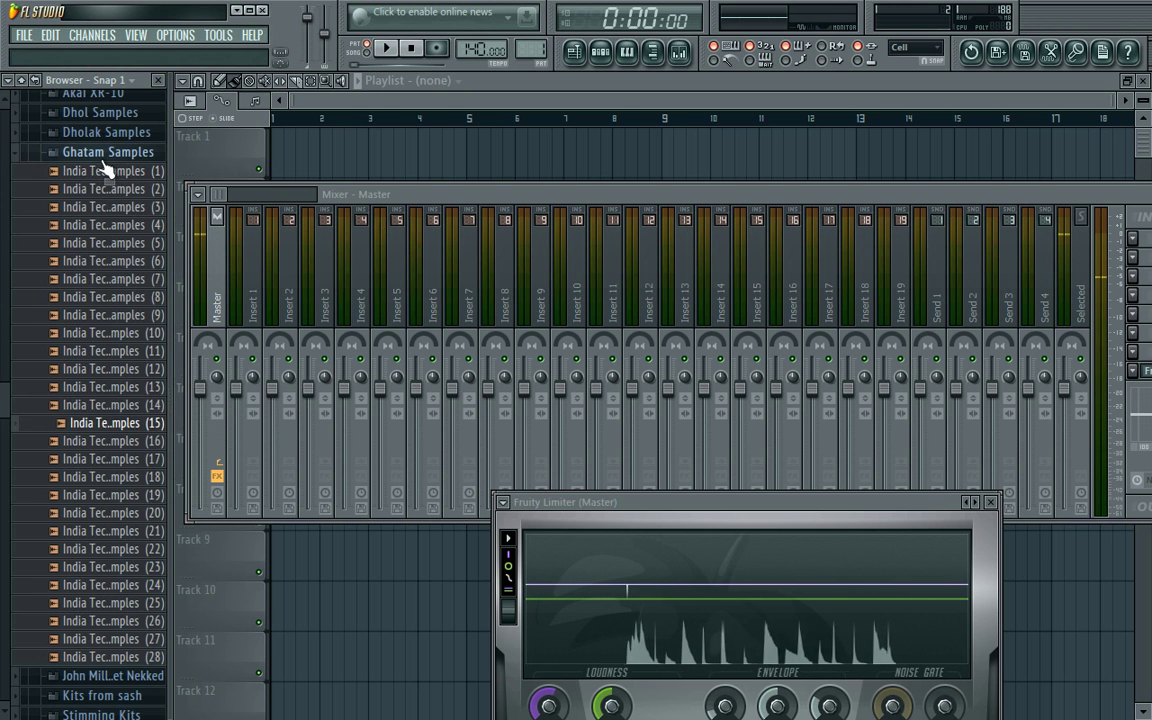
pyautogui.press('Left')
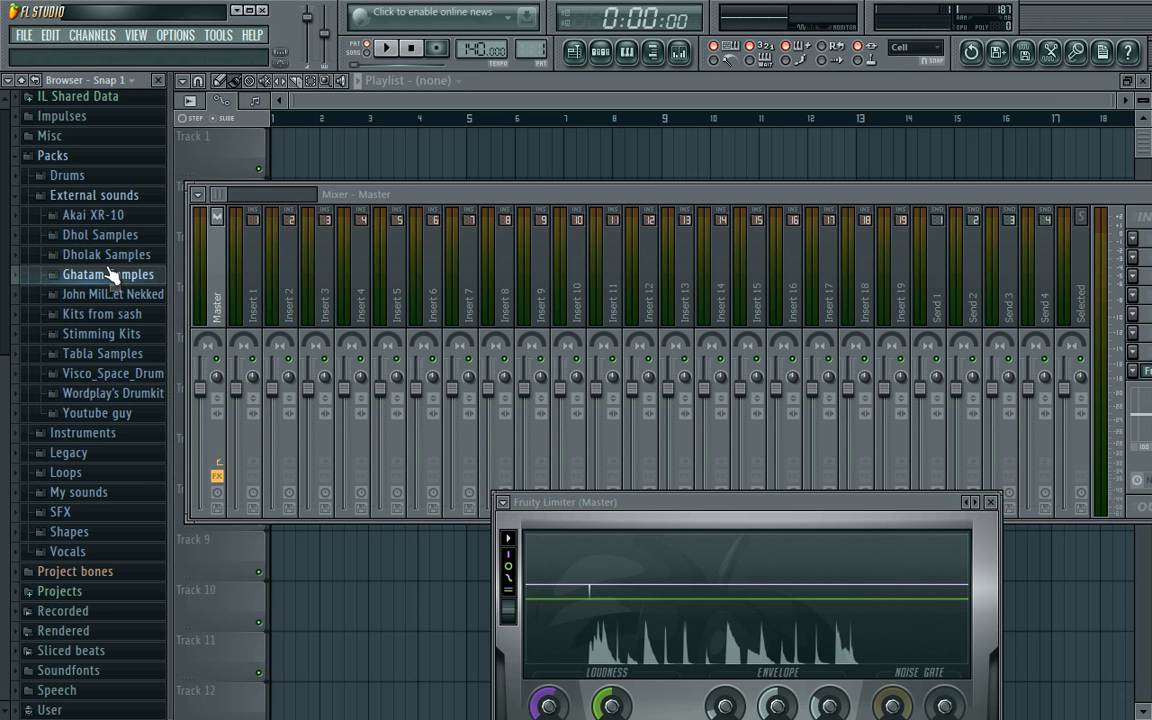
# Step: Switch to the Instruments file in Notepad and add the line "Kicks!" below "Percussions!"
pyautogui.press('super')
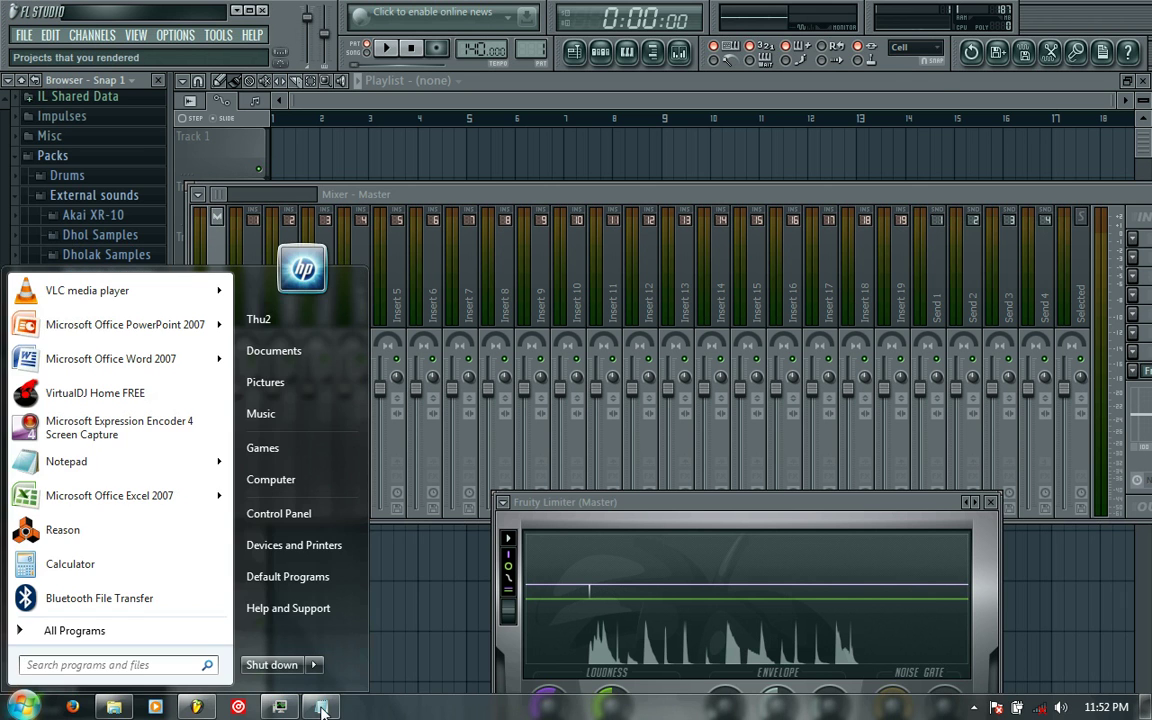
pyautogui.click(322, 708)
pyautogui.press('Return')
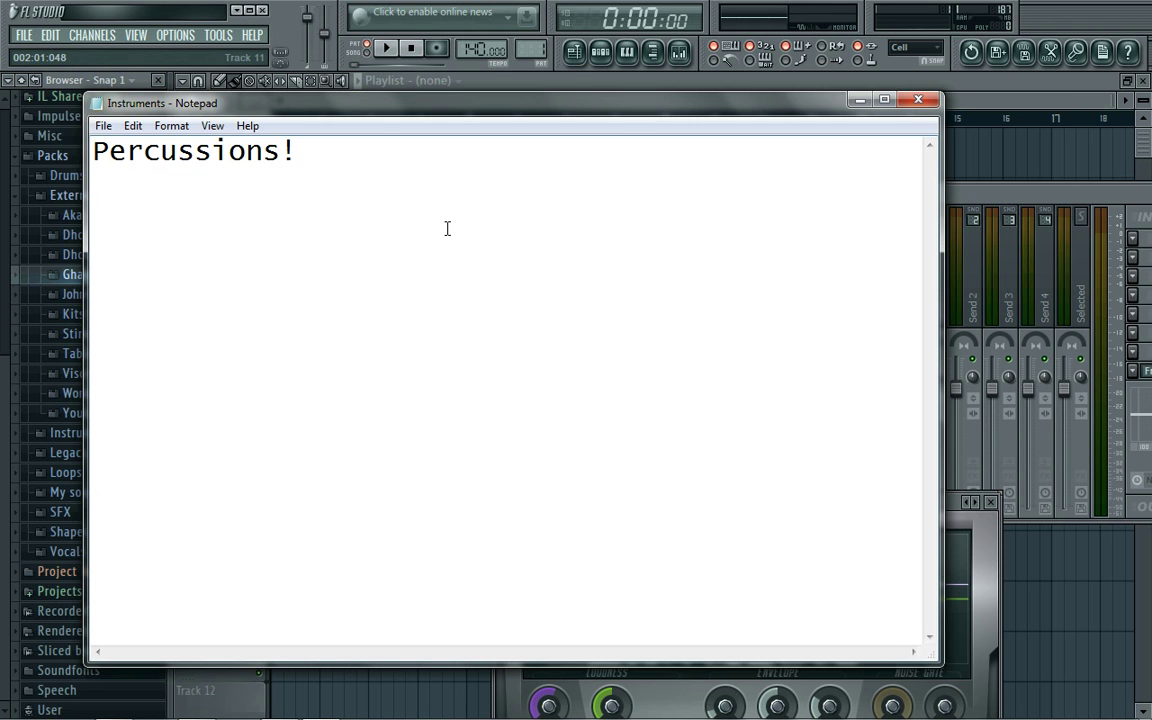
pyautogui.write('Kicks!')
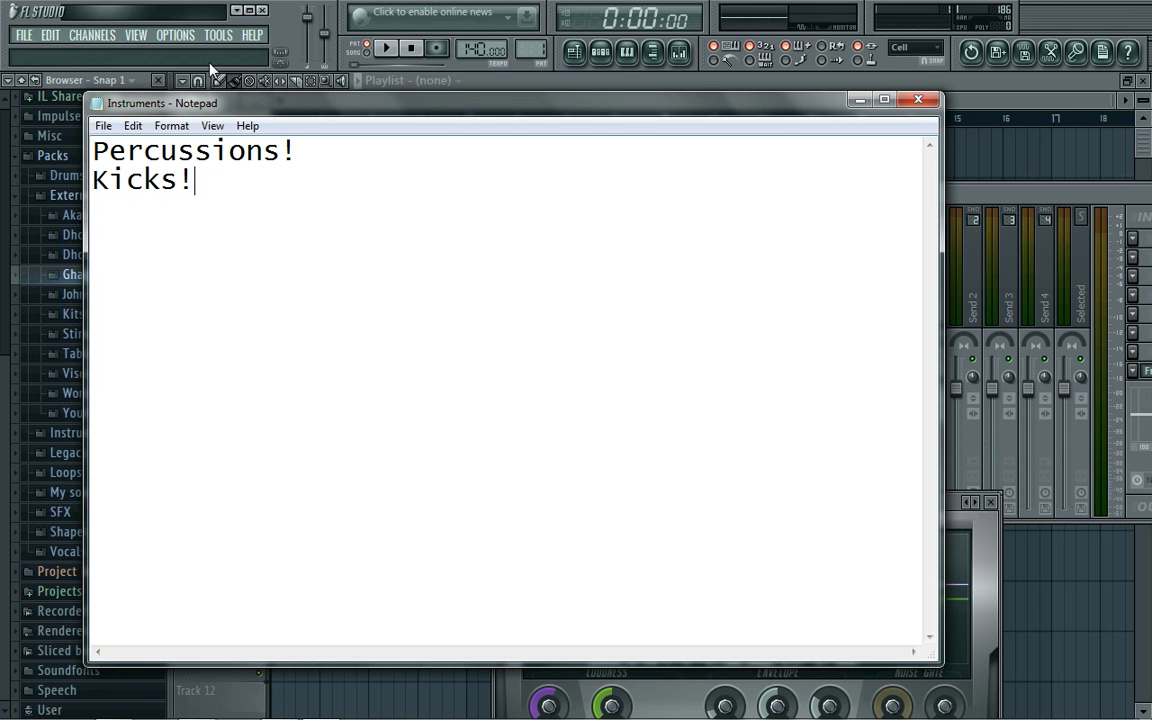
# Step: Switch back to FL Studio and expand Legacy > Drums in the browser, including the Kits and RealDrumkits folders
pyautogui.click(1, 470)
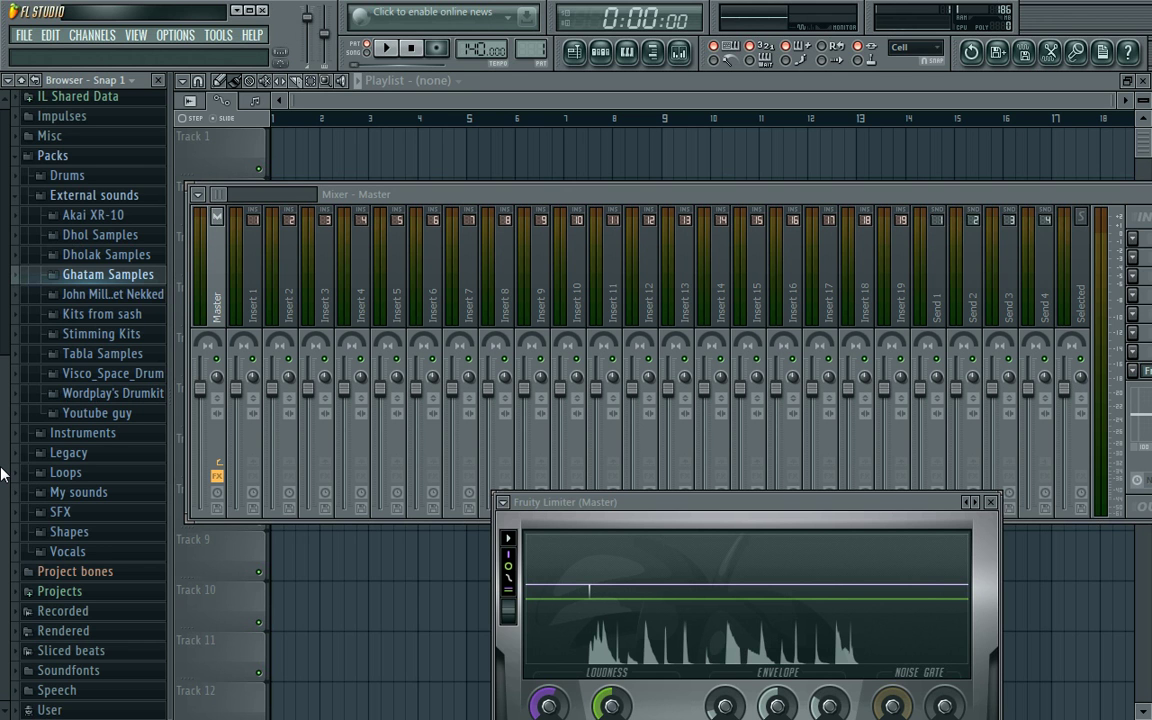
pyautogui.scroll(2, 6, 440)
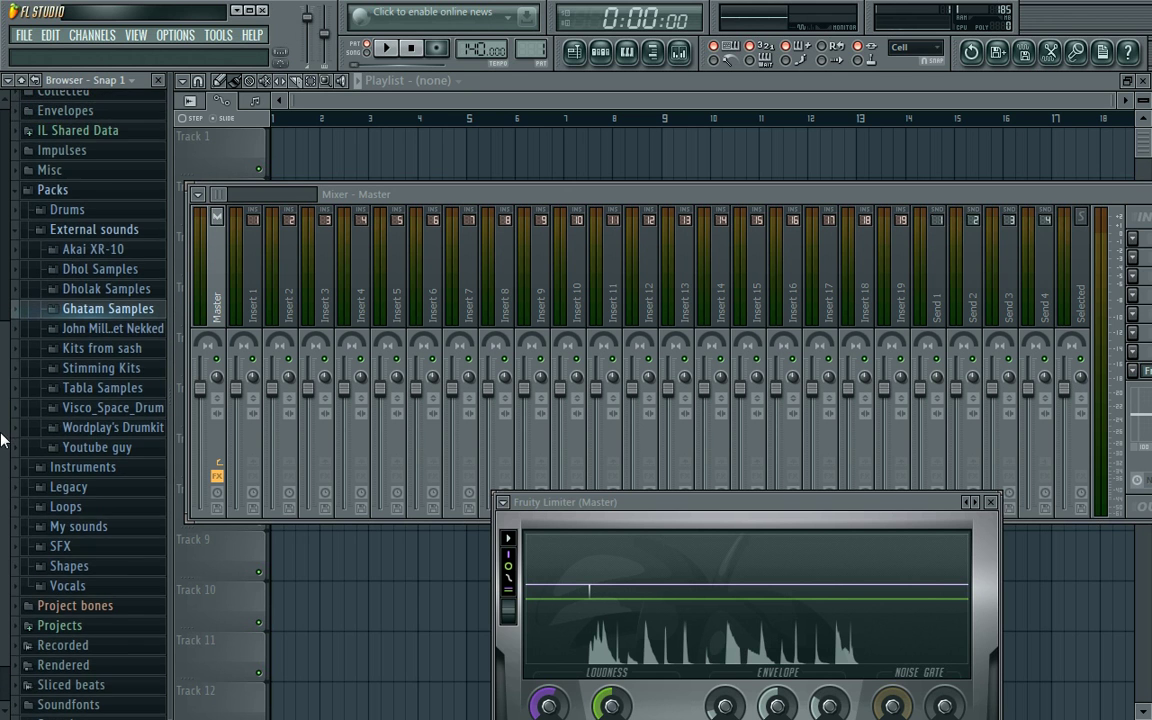
pyautogui.click(80, 490)
pyautogui.scroll(-3, 7, 412)
pyautogui.click(88, 470)
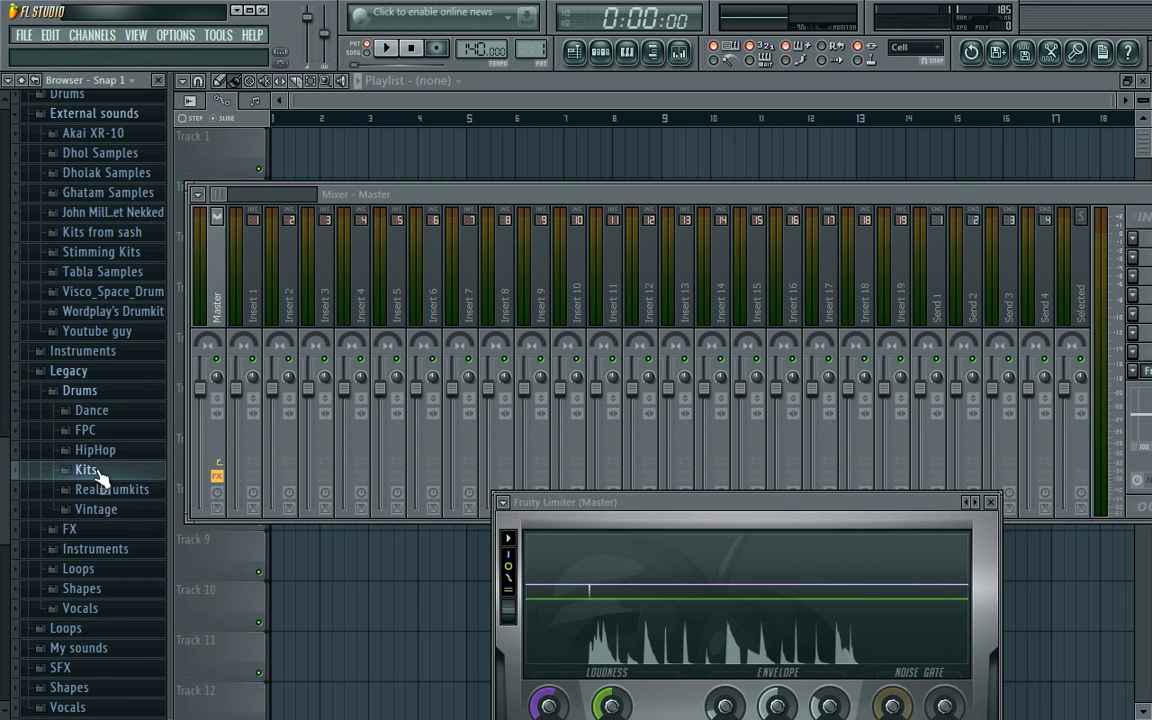
pyautogui.scroll(-2, 3, 440)
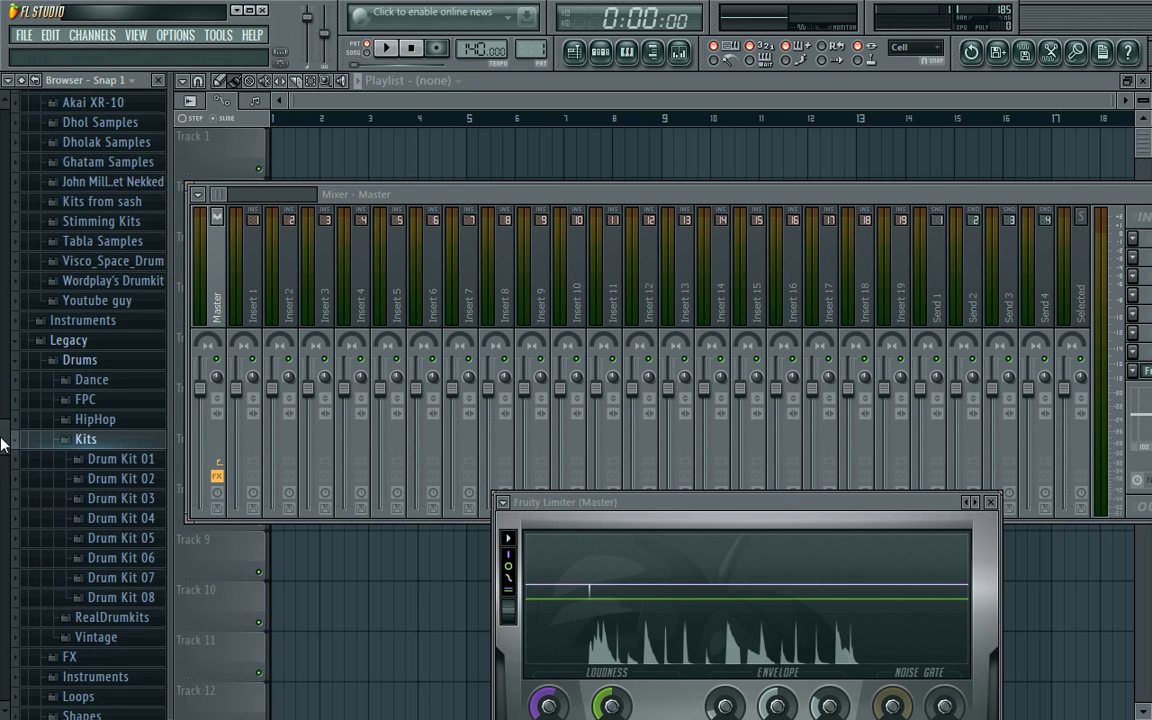
pyautogui.click(140, 618)
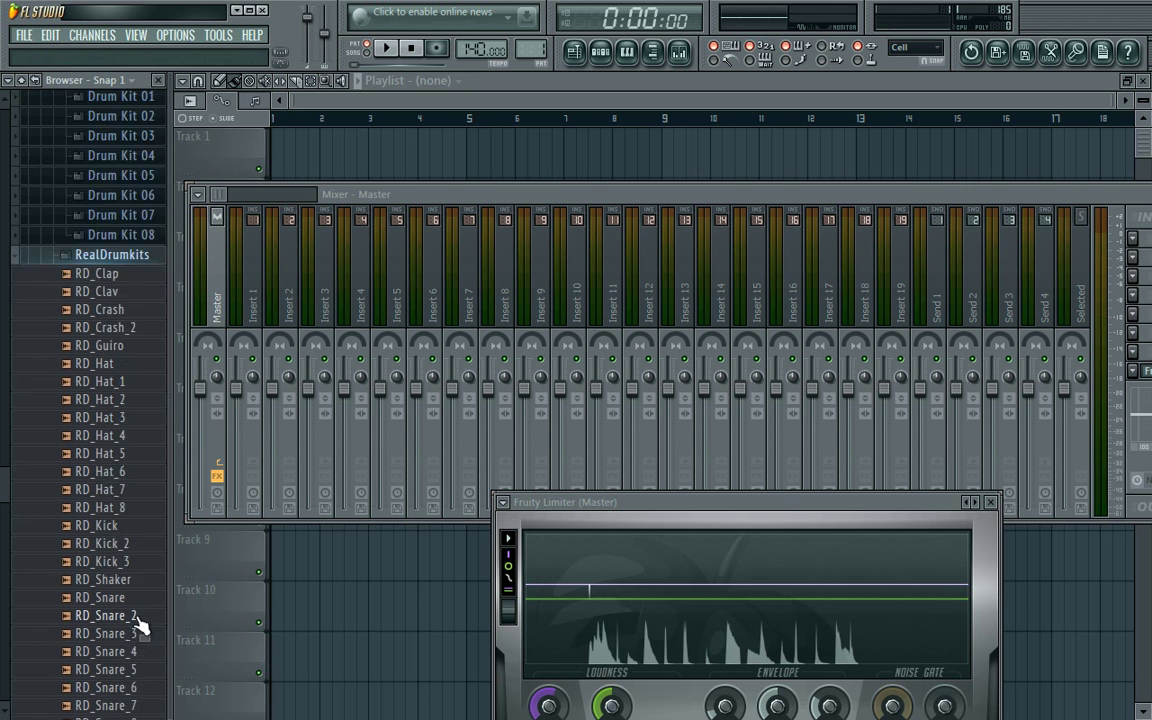
# Step: Preview the RealDrumkits kick samples RD_Kick, RD_Kick_2 and RD_Kick_3
pyautogui.click(88, 370)
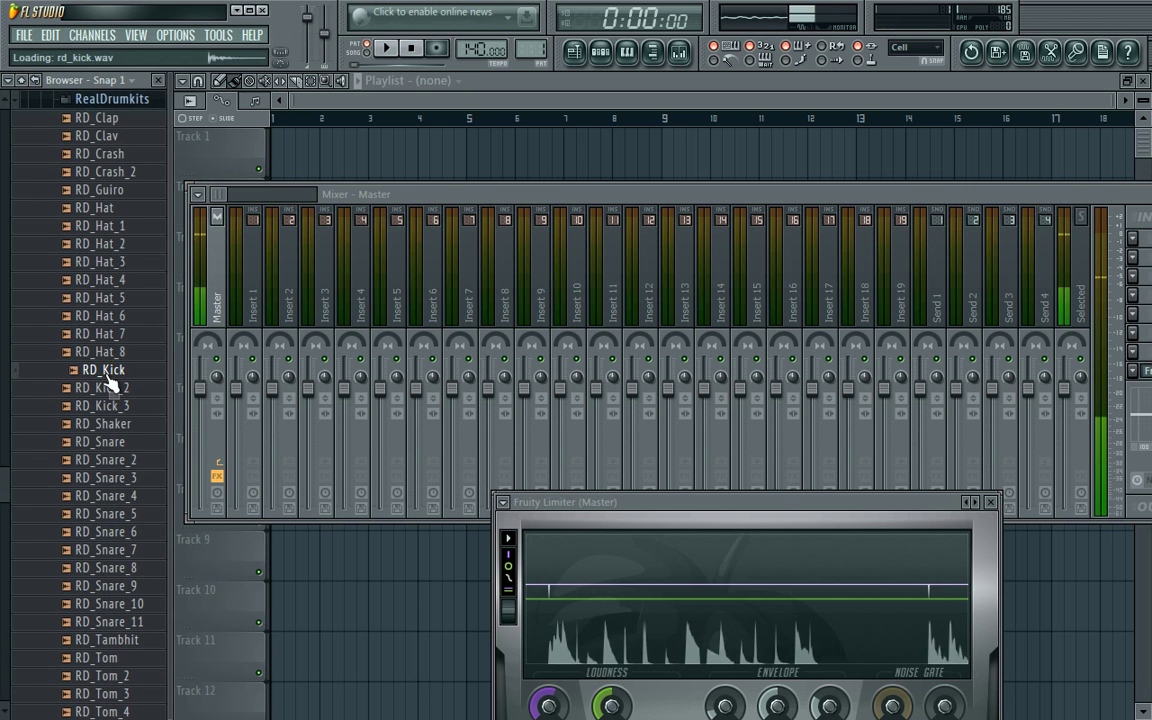
pyautogui.click(112, 390)
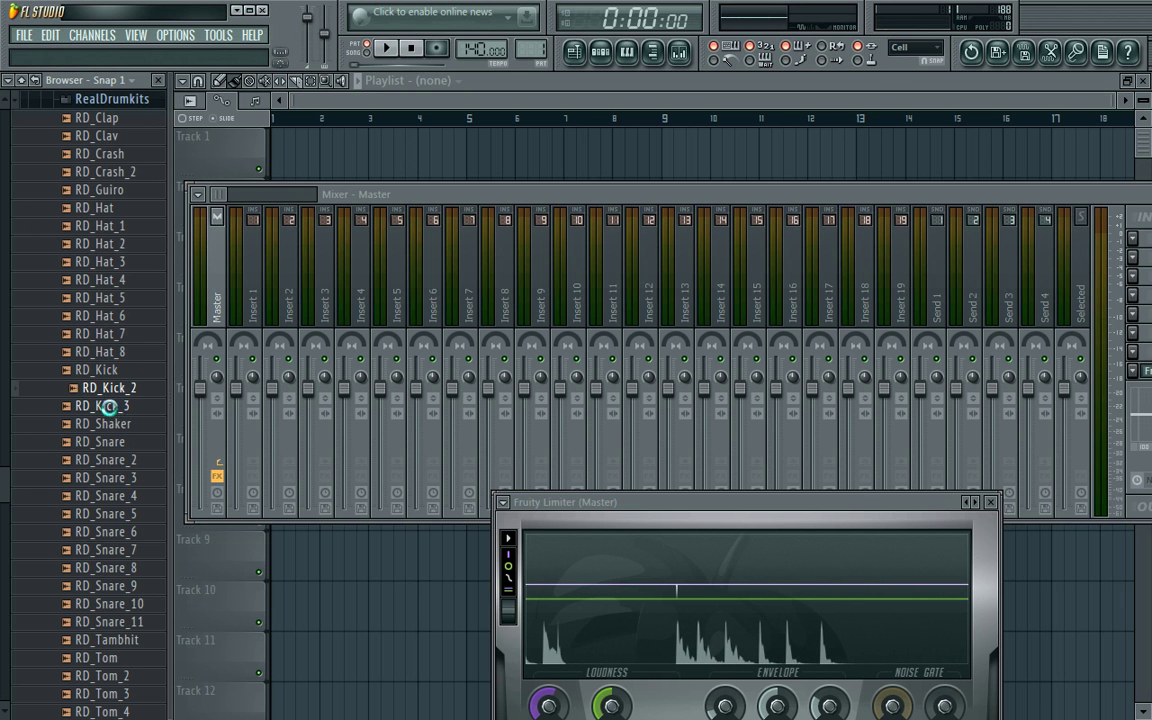
pyautogui.click(113, 405)
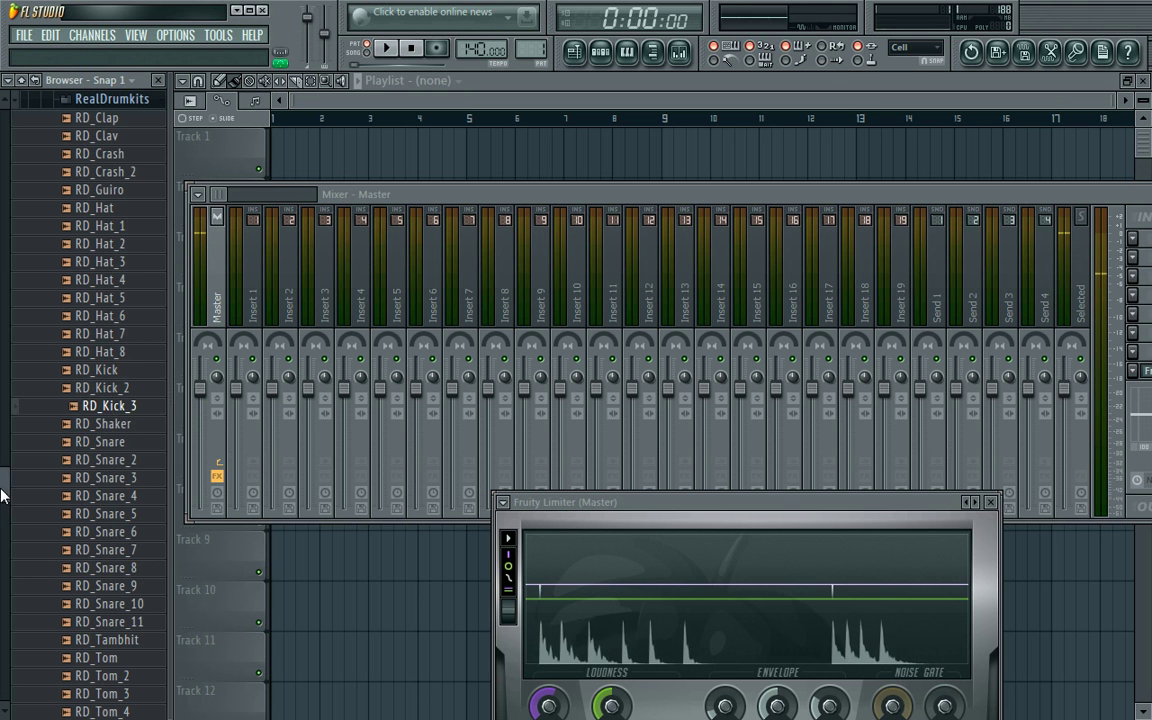
pyautogui.scroll(5, 5, 400)
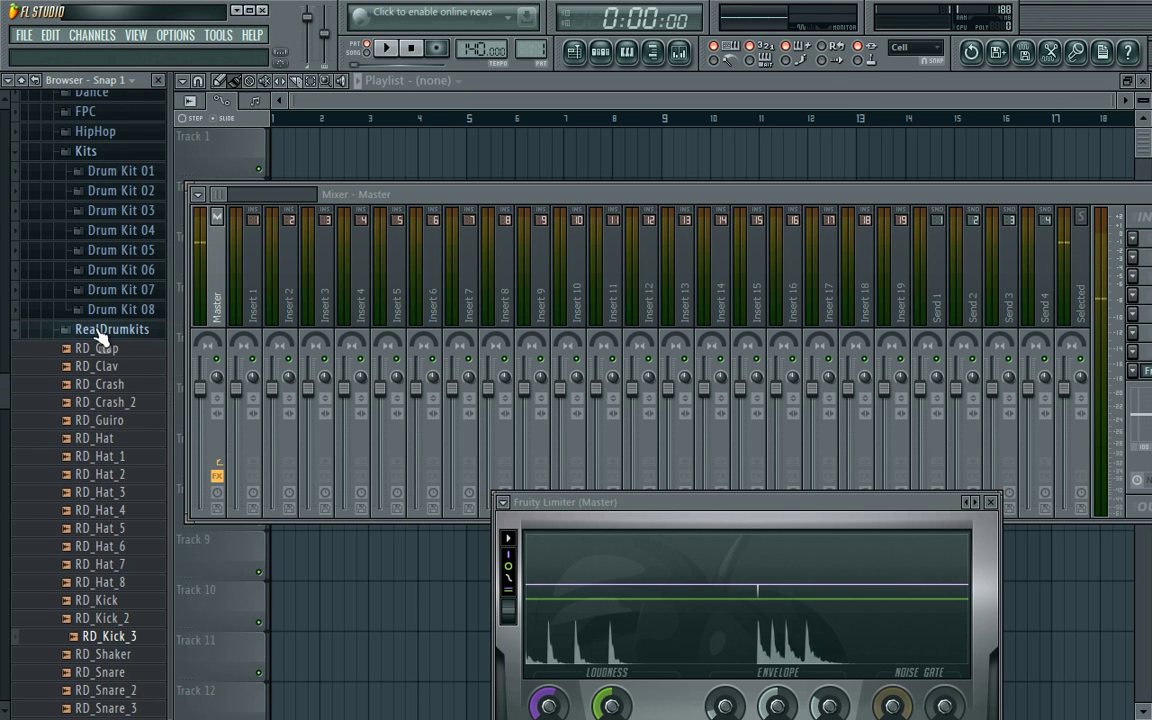
pyautogui.scroll(-2, 3, 400)
pyautogui.click(113, 537)
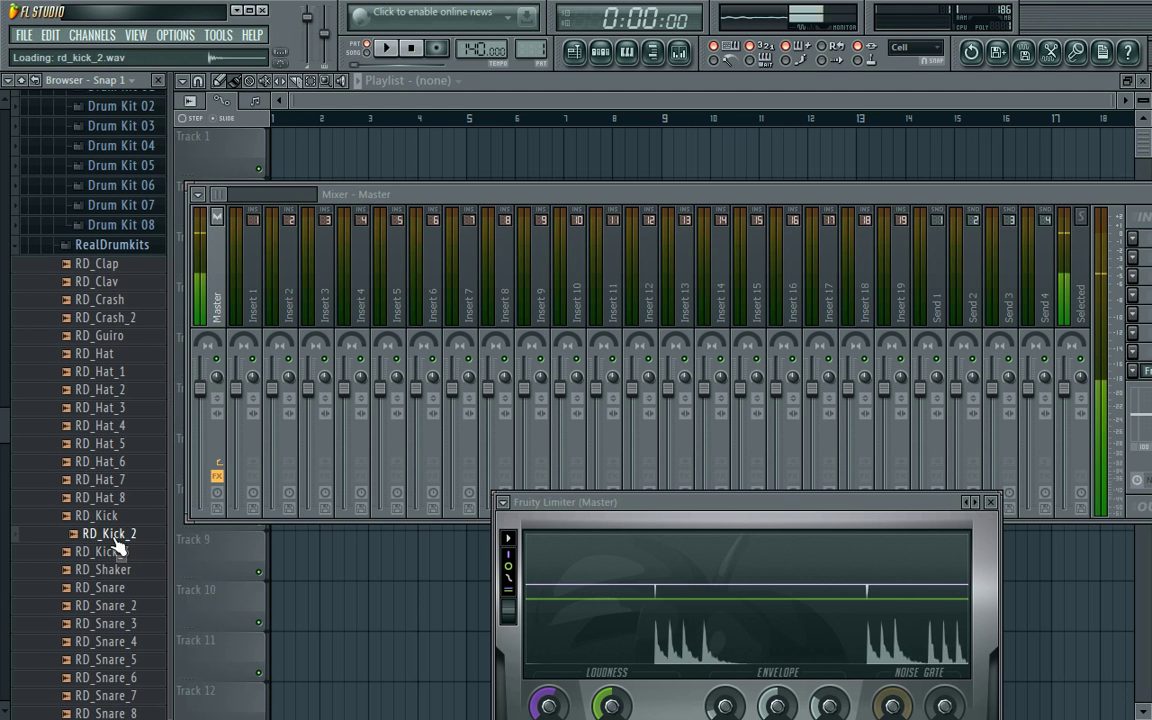
# Step: Preview other RealDrumkits sounds for comparison, including RD_Snare_6 and RD_Tom
pyautogui.scroll(-2, 5, 440)
pyautogui.click(100, 588)
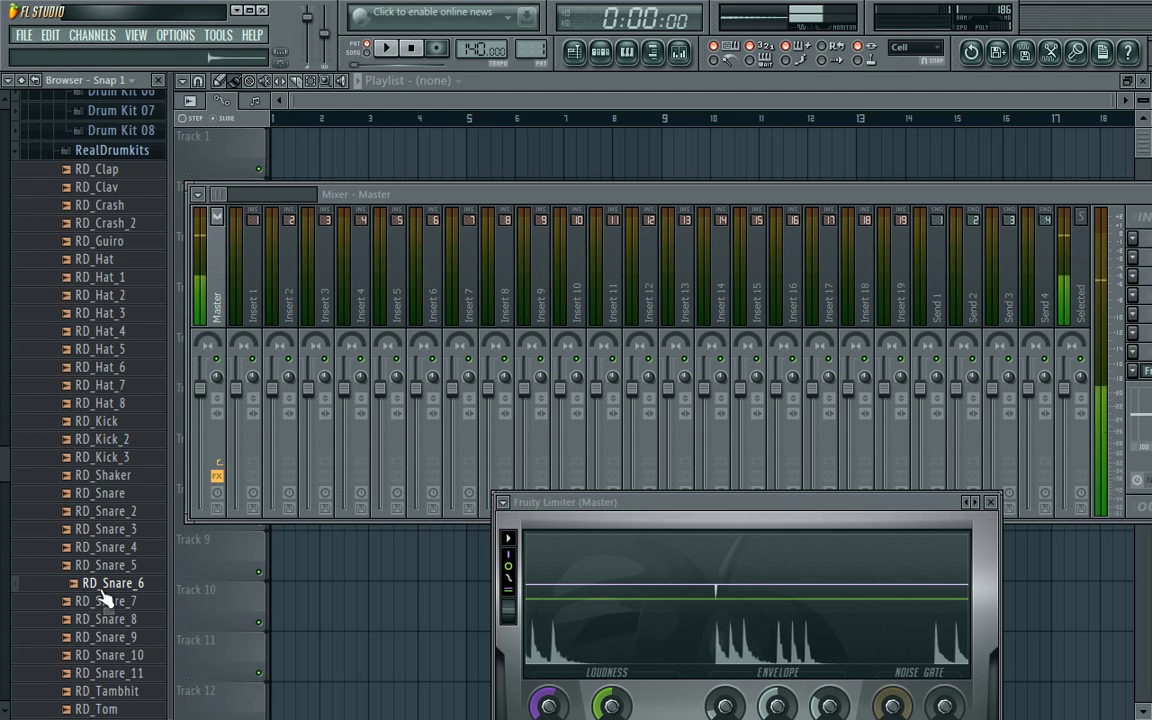
pyautogui.click(113, 709)
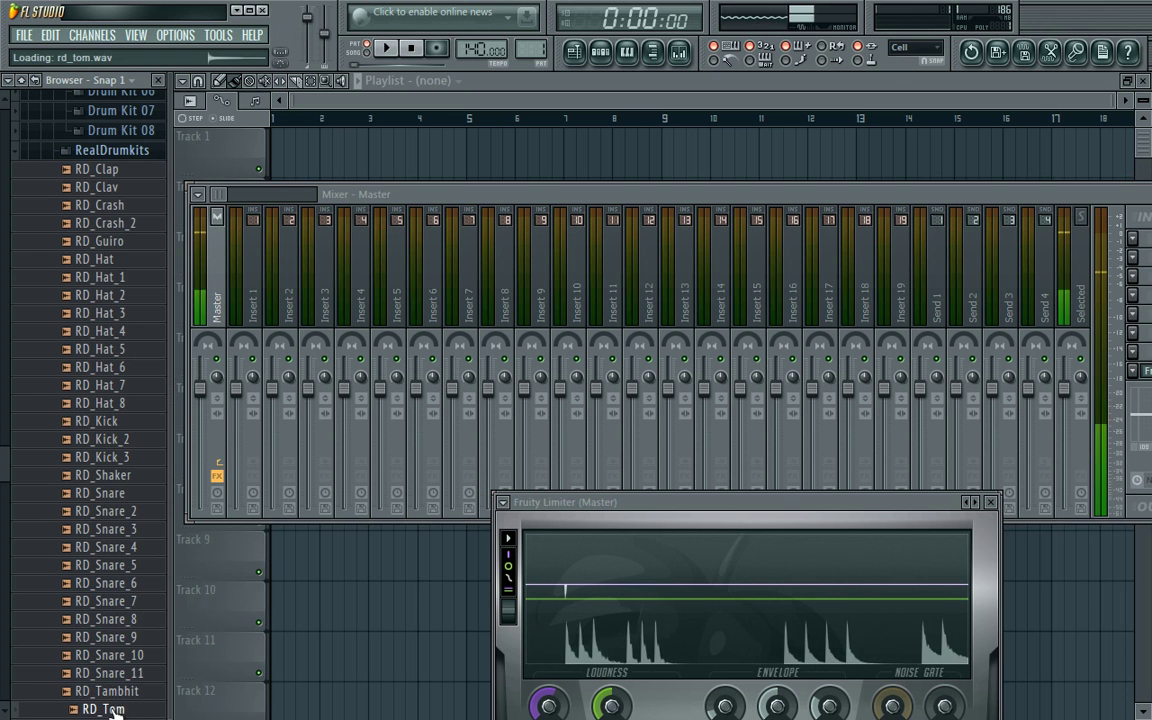
pyautogui.click(104, 172)
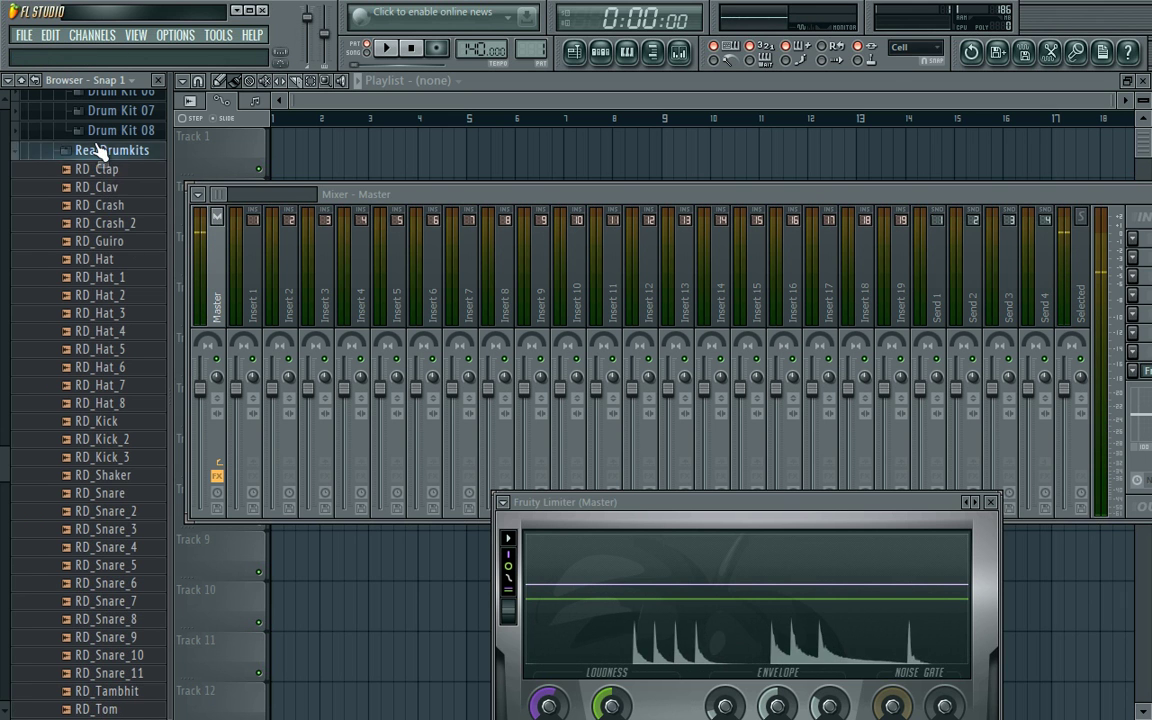
# Step: Collapse RealDrumkits, expand the HipHop folder and preview its kicks from HIP_Kick to HIP_Kick_5
pyautogui.click(97, 150)
pyautogui.click(100, 145)
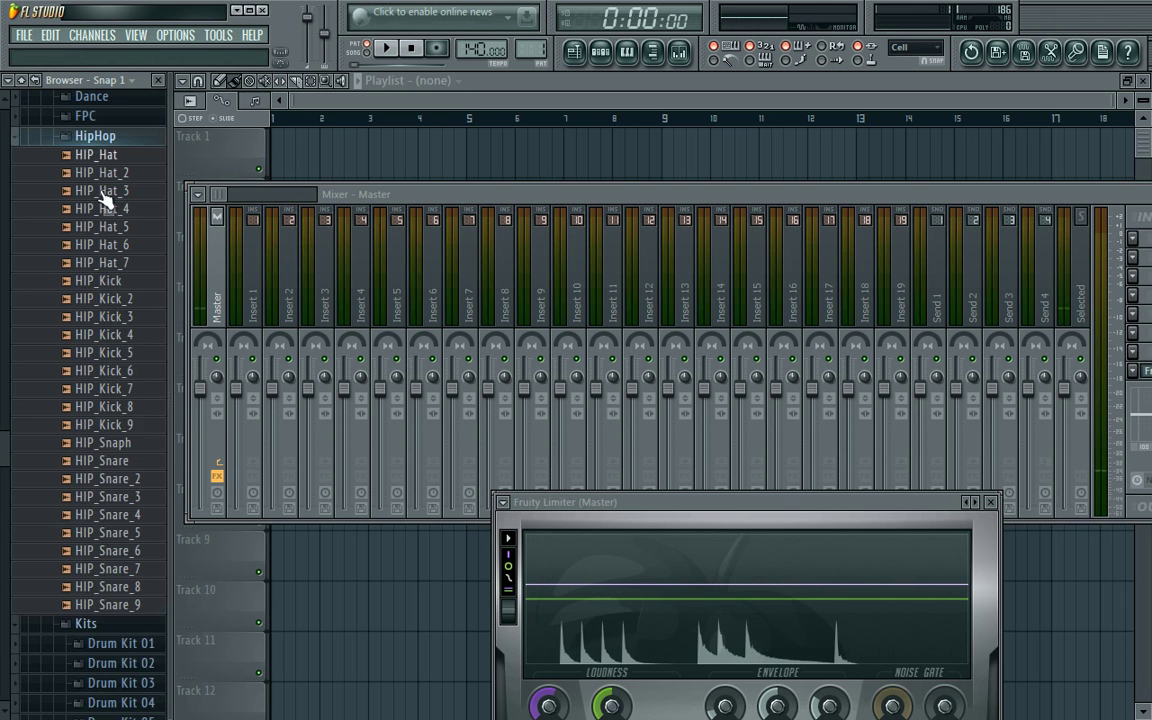
pyautogui.click(102, 281)
pyautogui.click(104, 299)
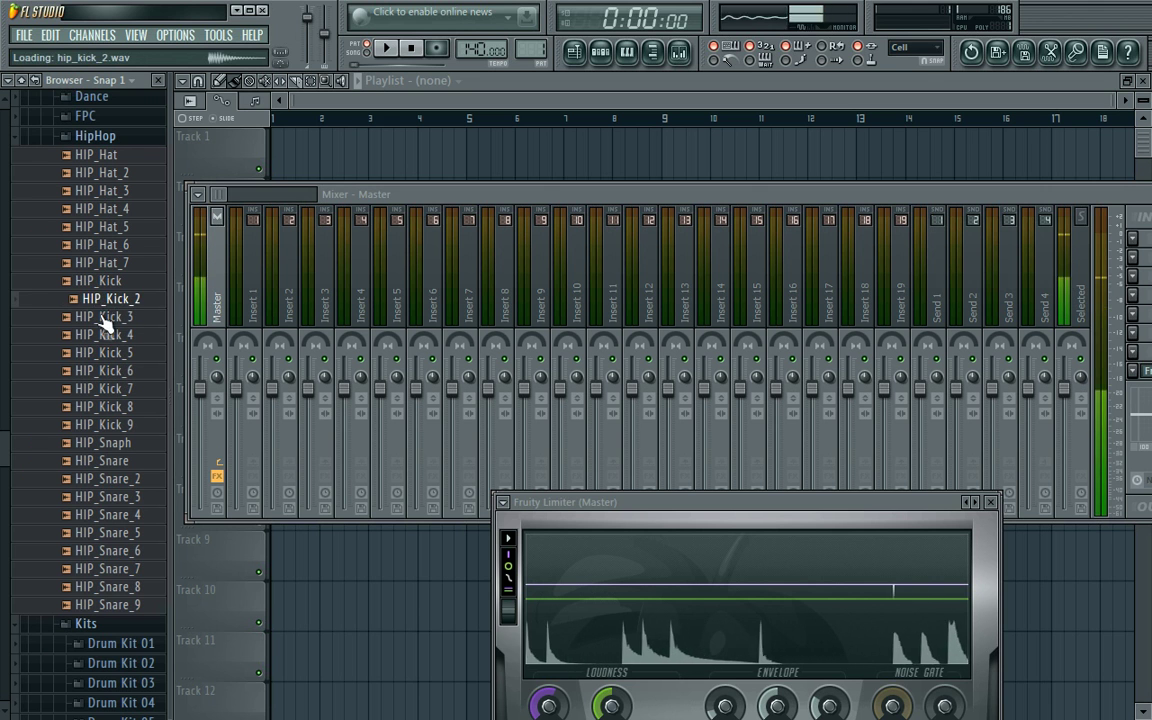
pyautogui.click(104, 317)
pyautogui.click(104, 335)
pyautogui.click(106, 353)
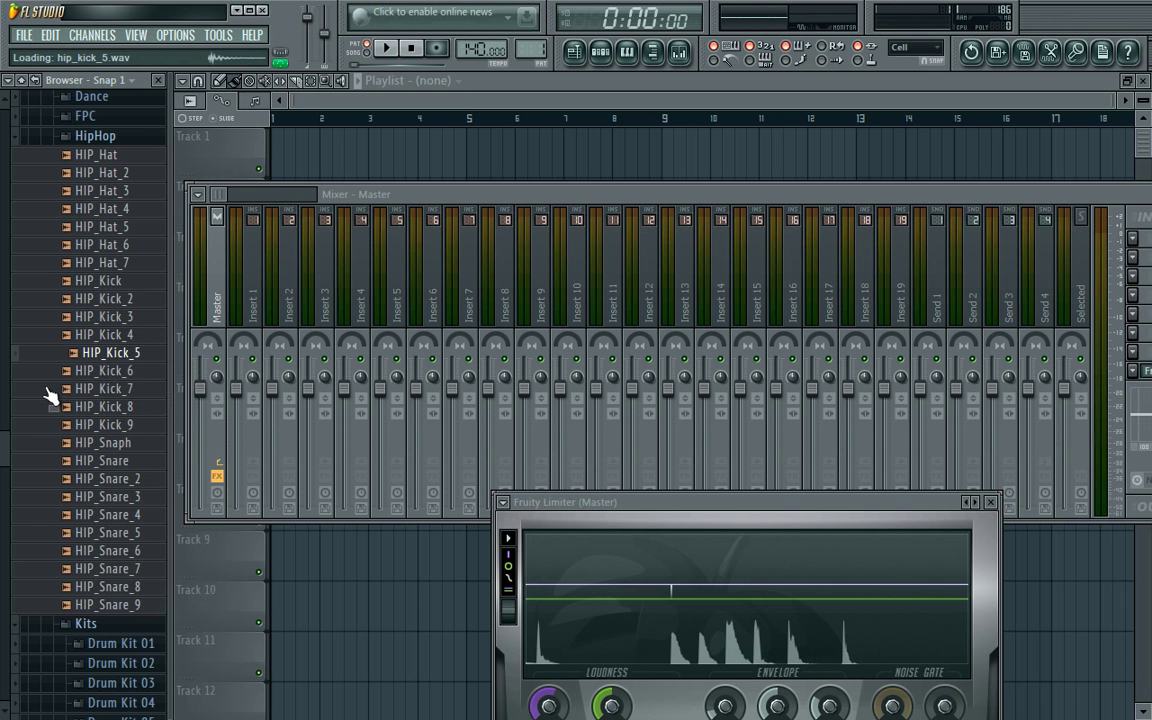
# Step: Collapse the Legacy and External sounds folders in the browser
pyautogui.moveTo(3, 405); pyautogui.dragTo(2, 337)
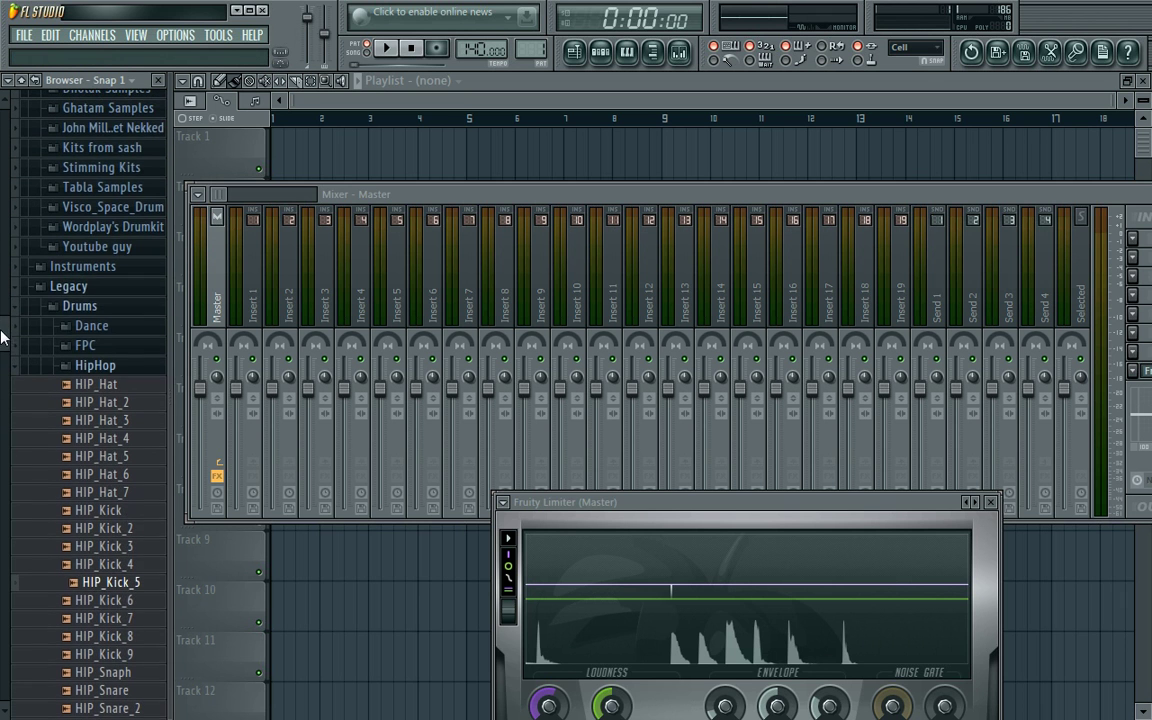
pyautogui.click(59, 289)
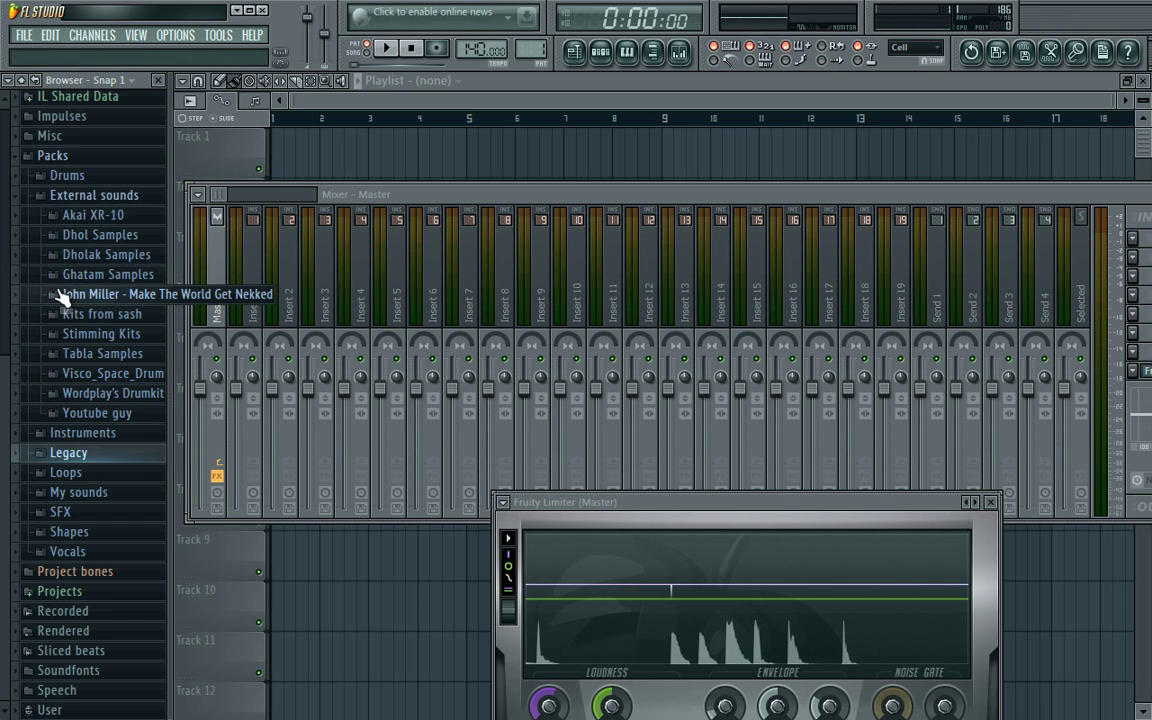
pyautogui.click(40, 198)
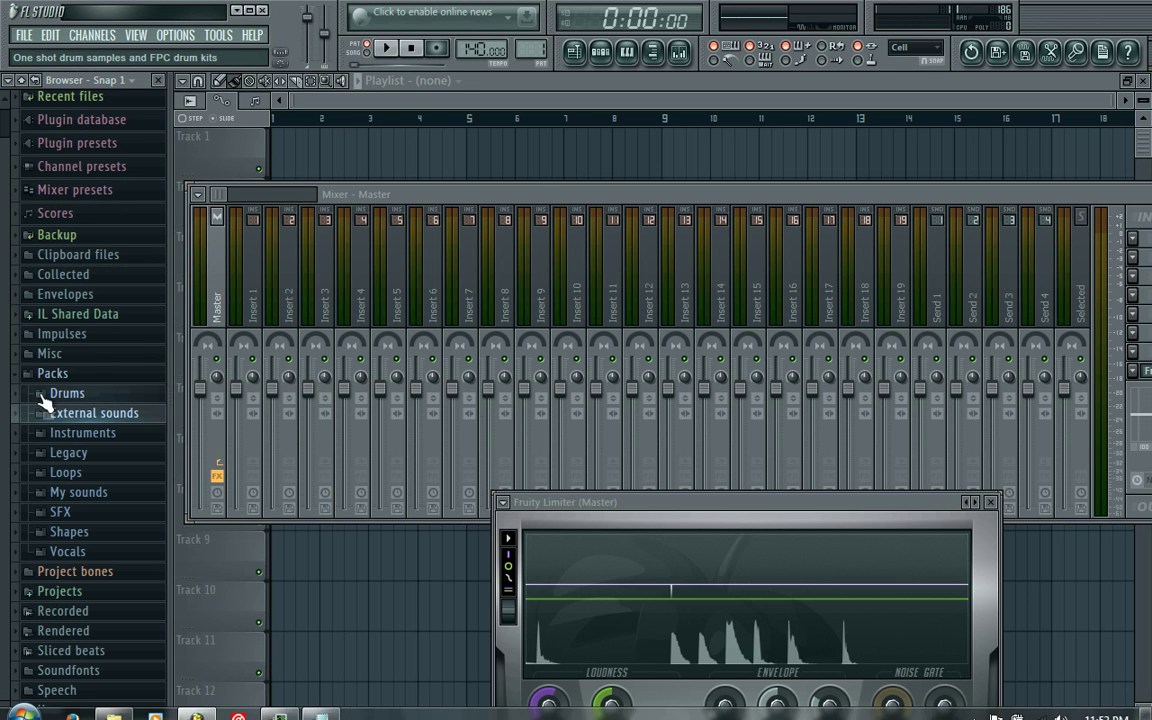
# Step: Switch to the Instruments file in Notepad and add the line "hats : open and closed:" below "Kicks!"
pyautogui.click(22, 707)
pyautogui.click(324, 708)
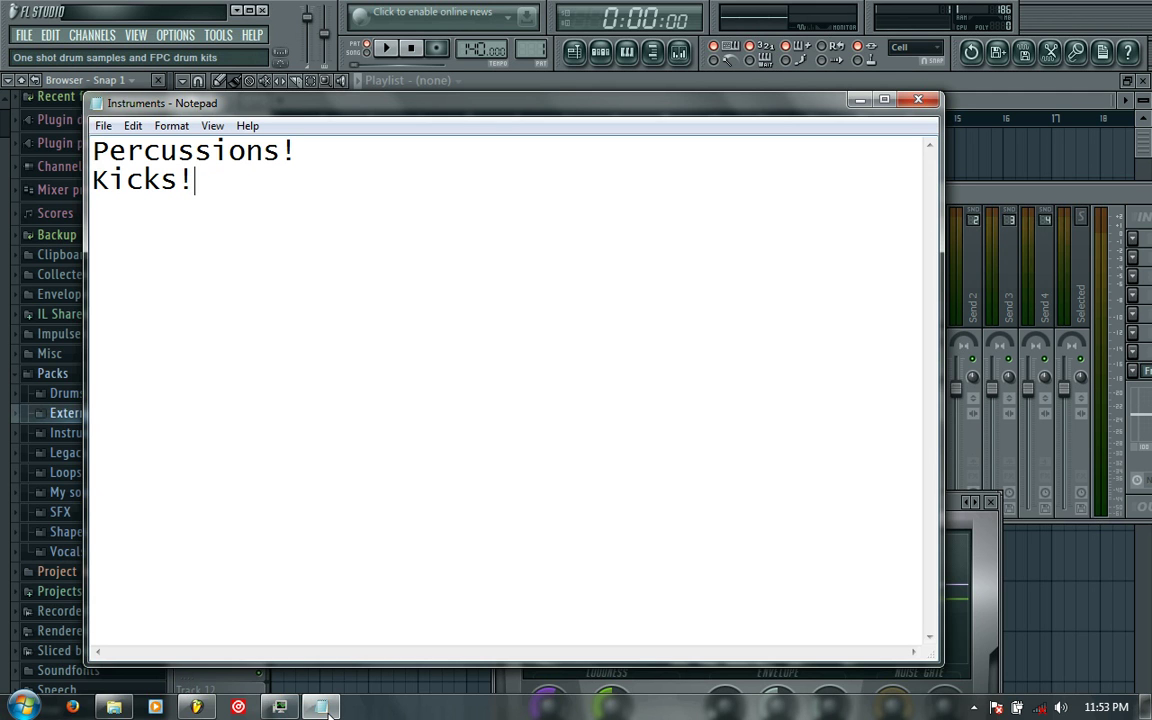
pyautogui.press('Return')
pyautogui.write('hats : ')
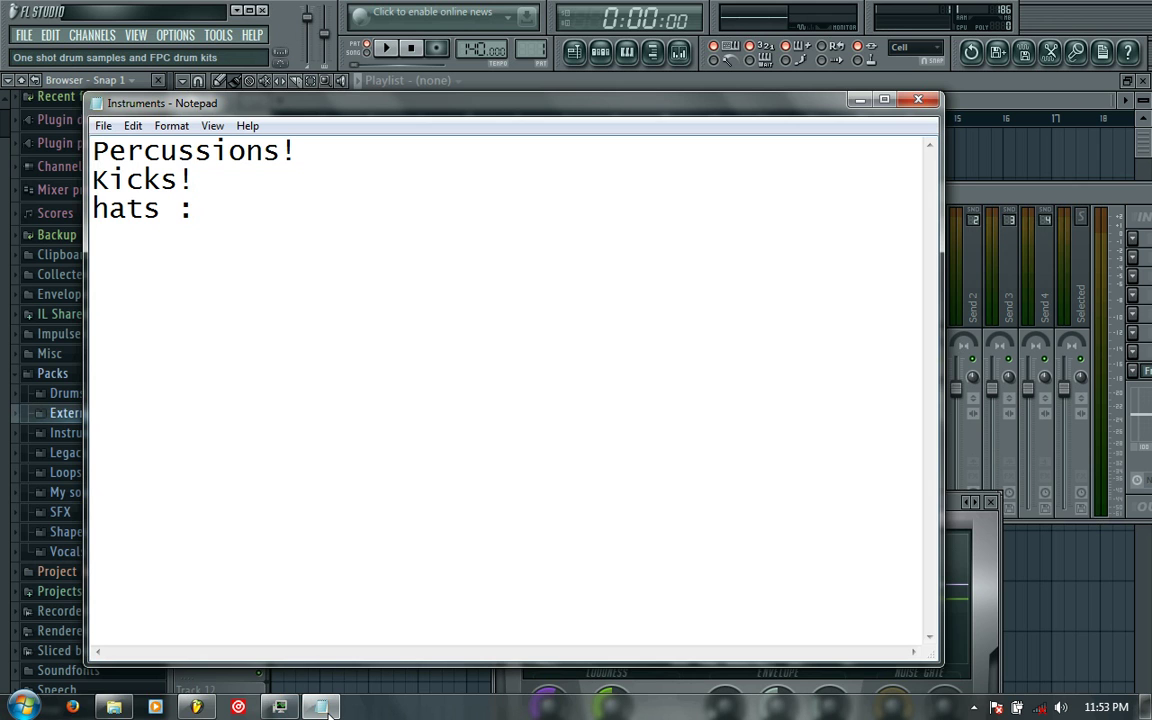
pyautogui.write('open and closed:')
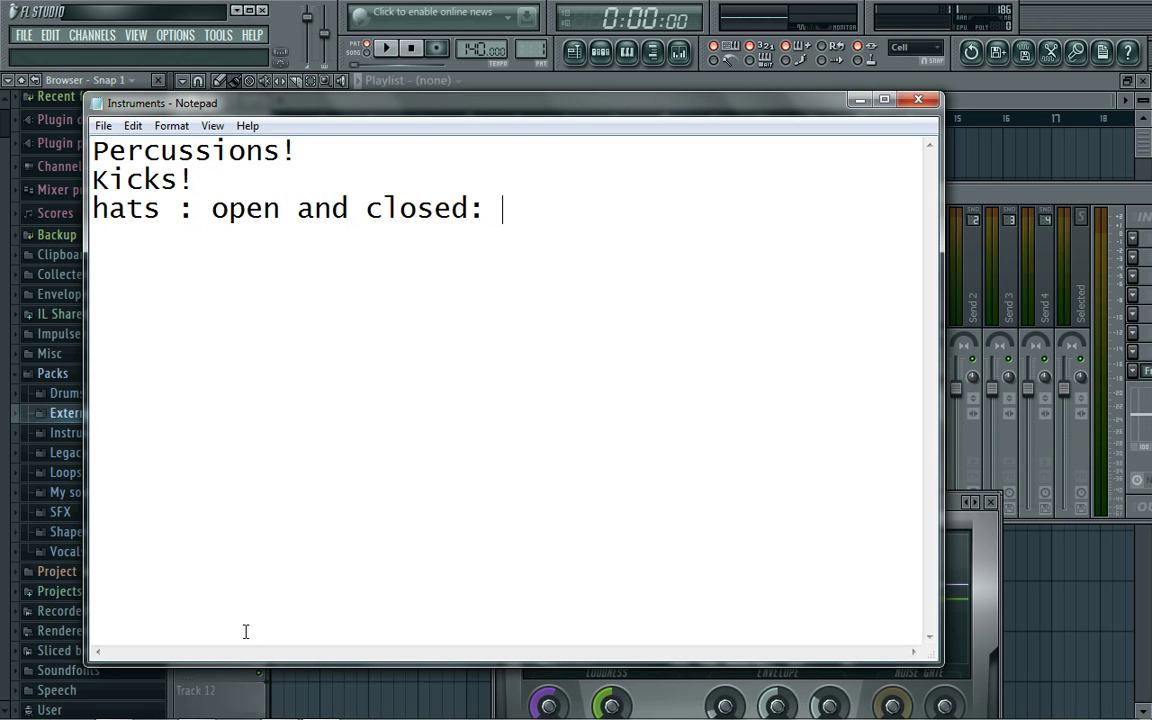
# Step: Insert "(hihats)" after the word "hats" in the third line
pyautogui.click(158, 213)
pyautogui.write('(hih')
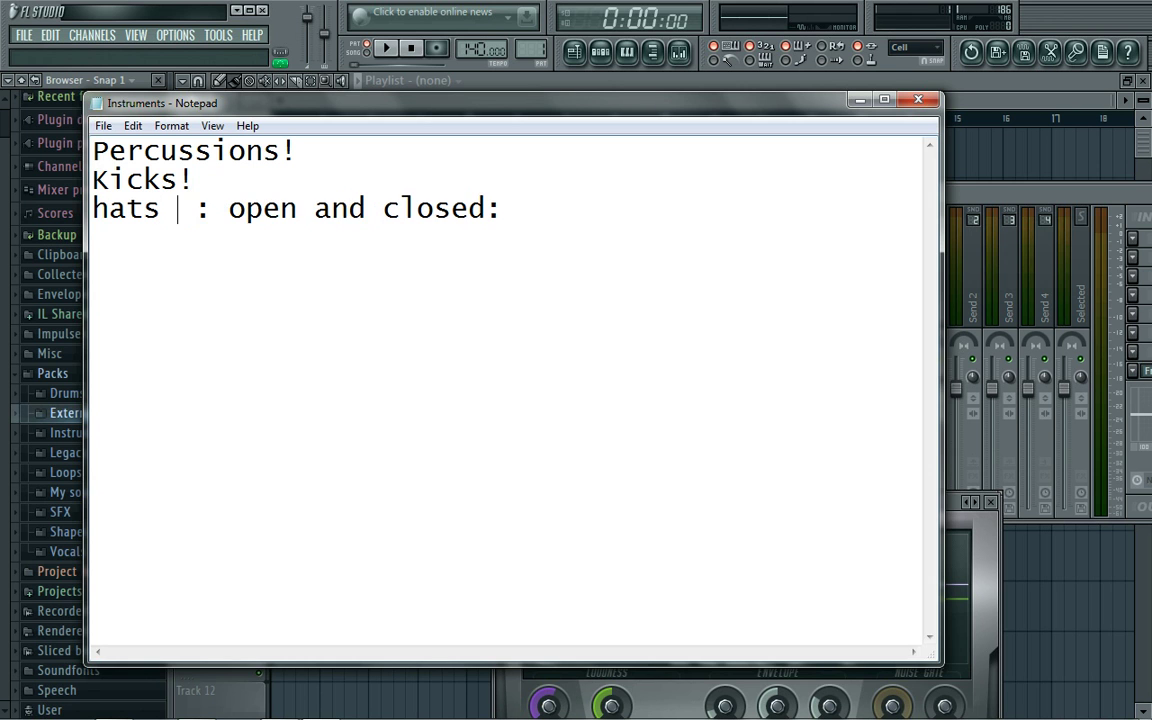
pyautogui.write('ats')
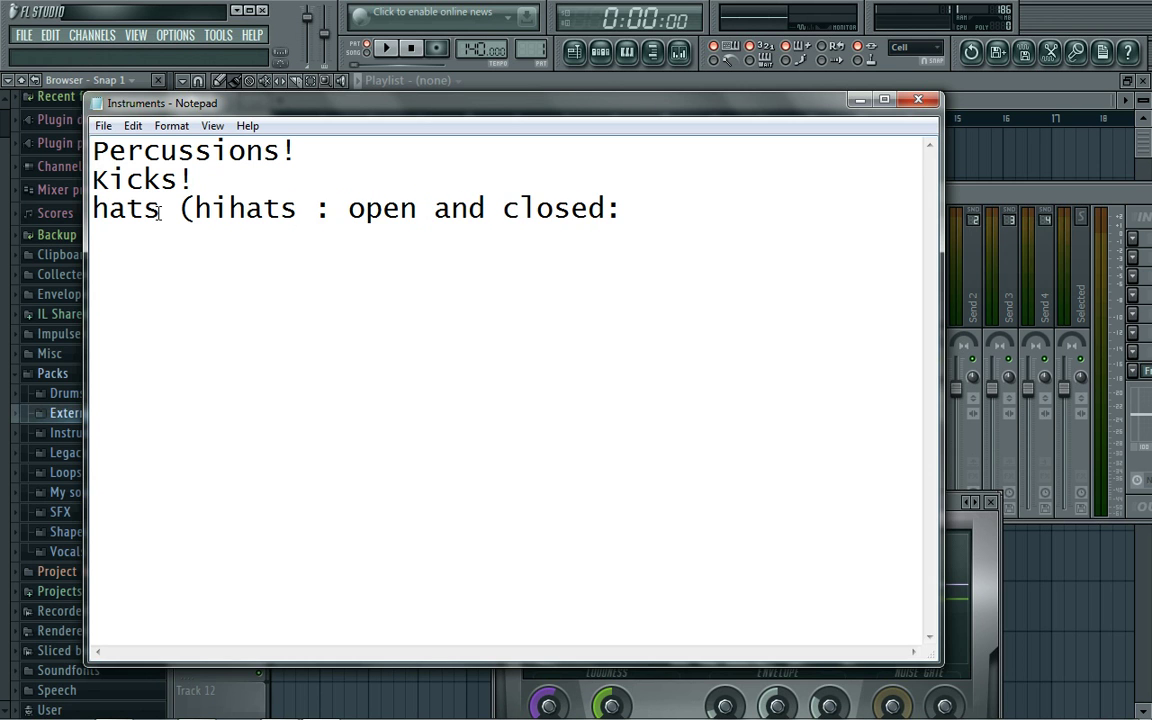
pyautogui.write(')')
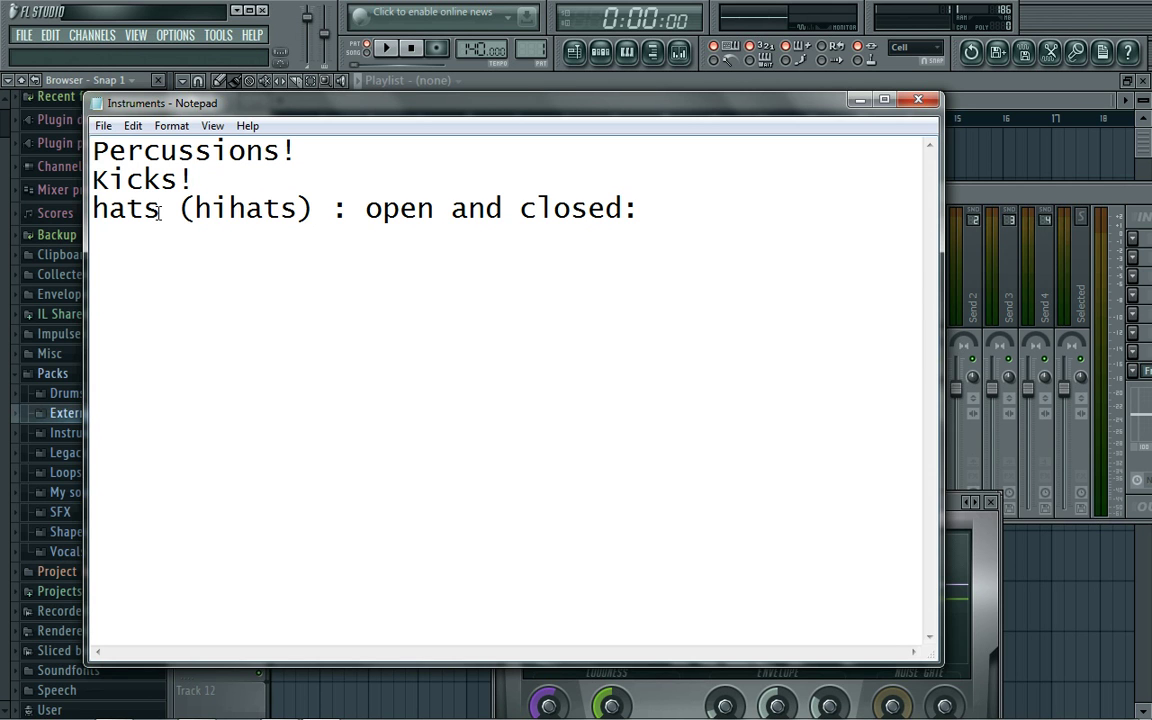
# Step: Switch back to FL Studio, glance into the External sounds folder, and expand the Legacy folder down to the HipHop samples
pyautogui.click(5, 160)
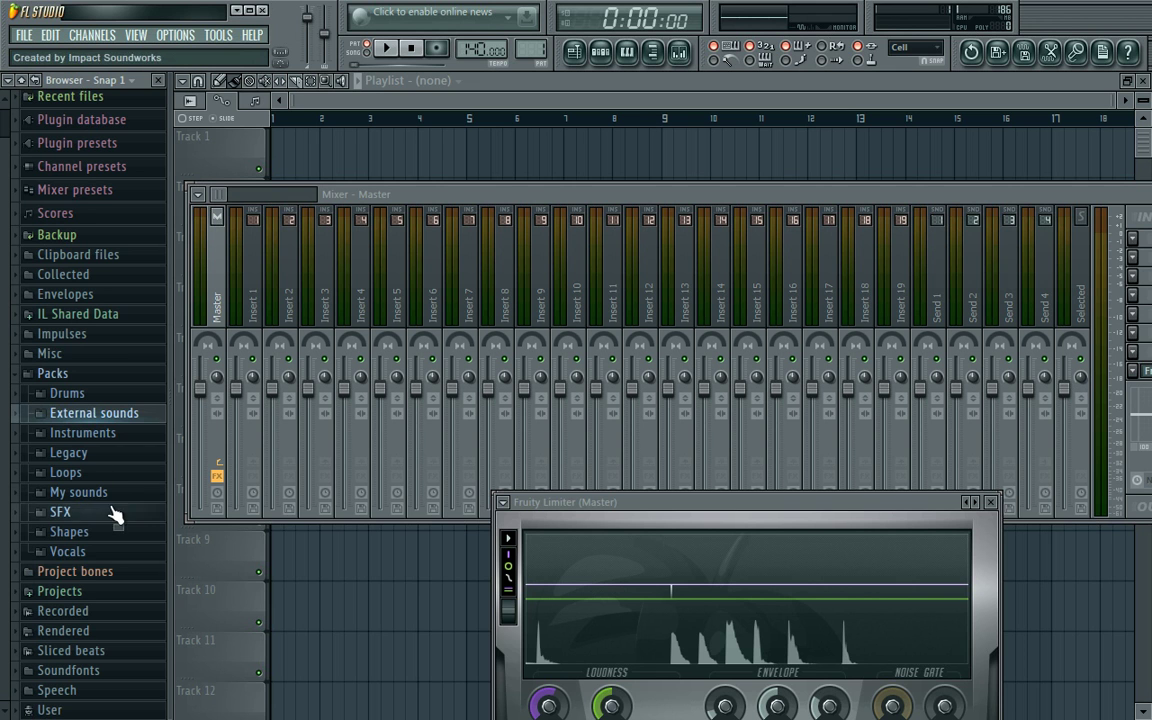
pyautogui.click(80, 432)
pyautogui.click(80, 432)
pyautogui.click(80, 414)
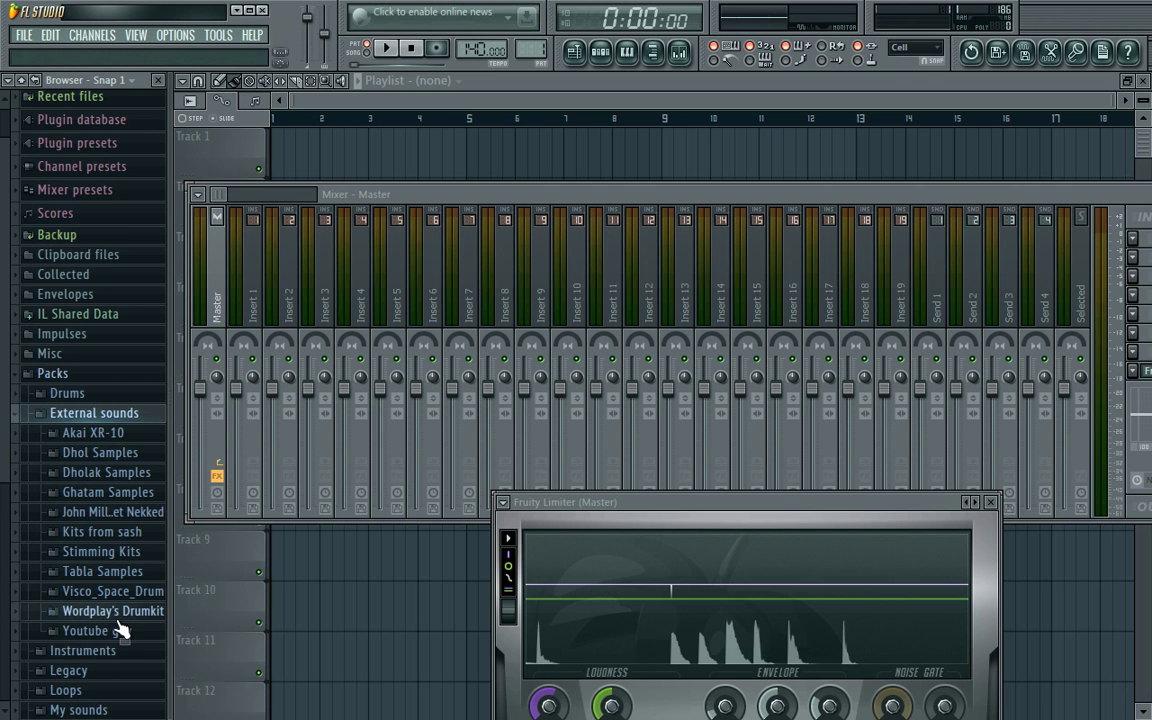
pyautogui.click(80, 414)
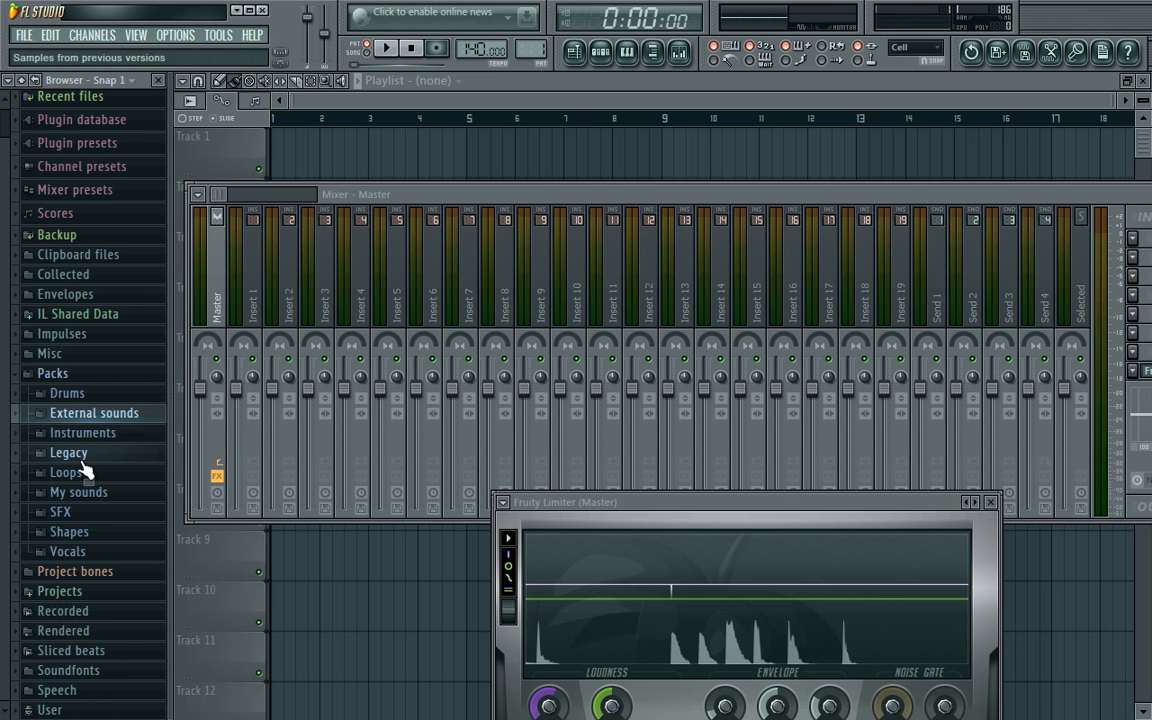
pyautogui.click(82, 456)
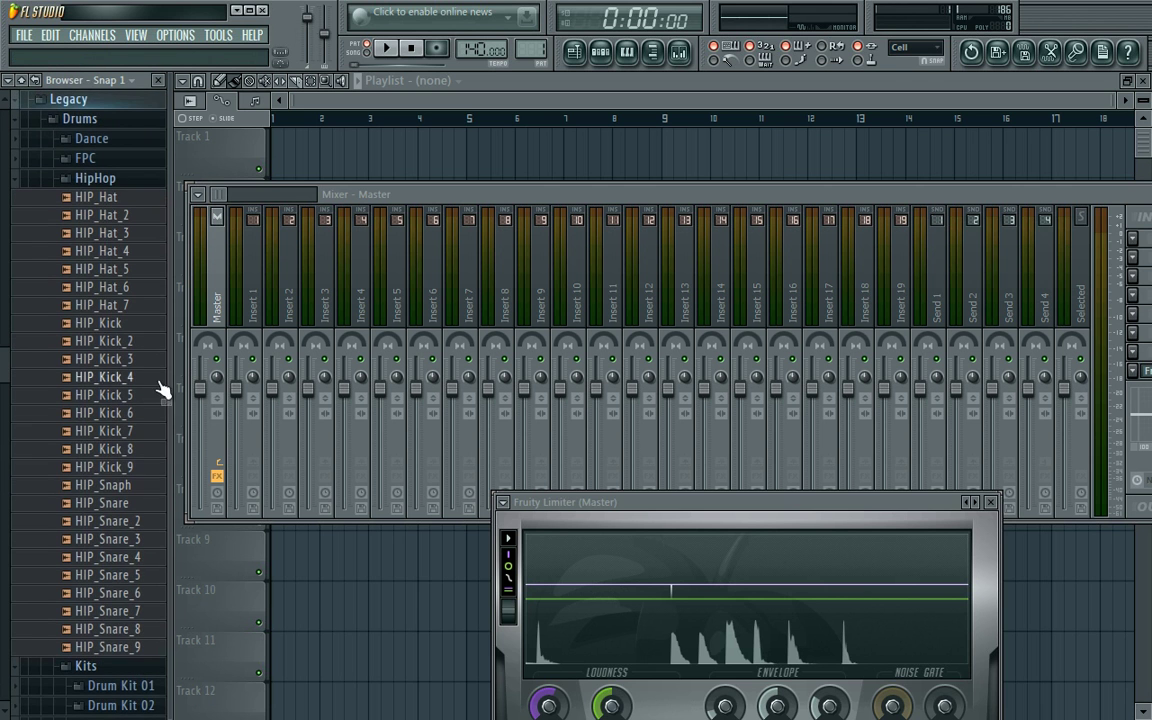
# Step: Preview the HipHop hat samples, starting with HIP_Hat_6 and working back from HIP_Hat_4 to HIP_Hat
pyautogui.click(120, 288)
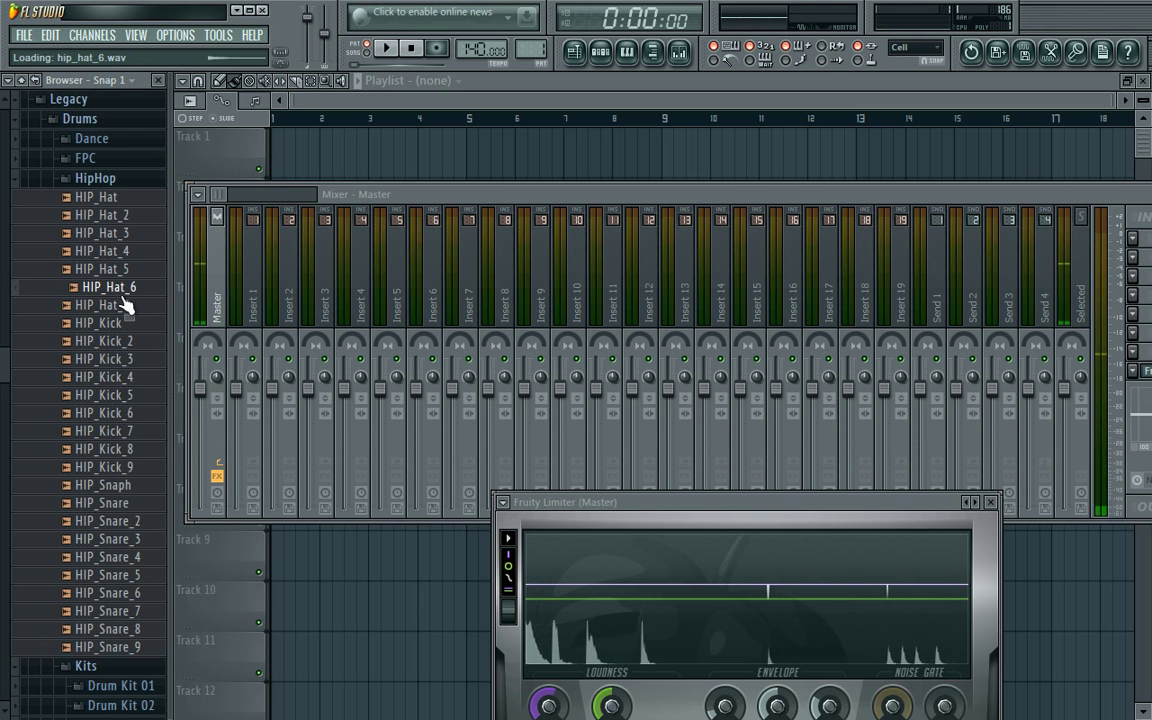
pyautogui.click(117, 252)
pyautogui.click(115, 236)
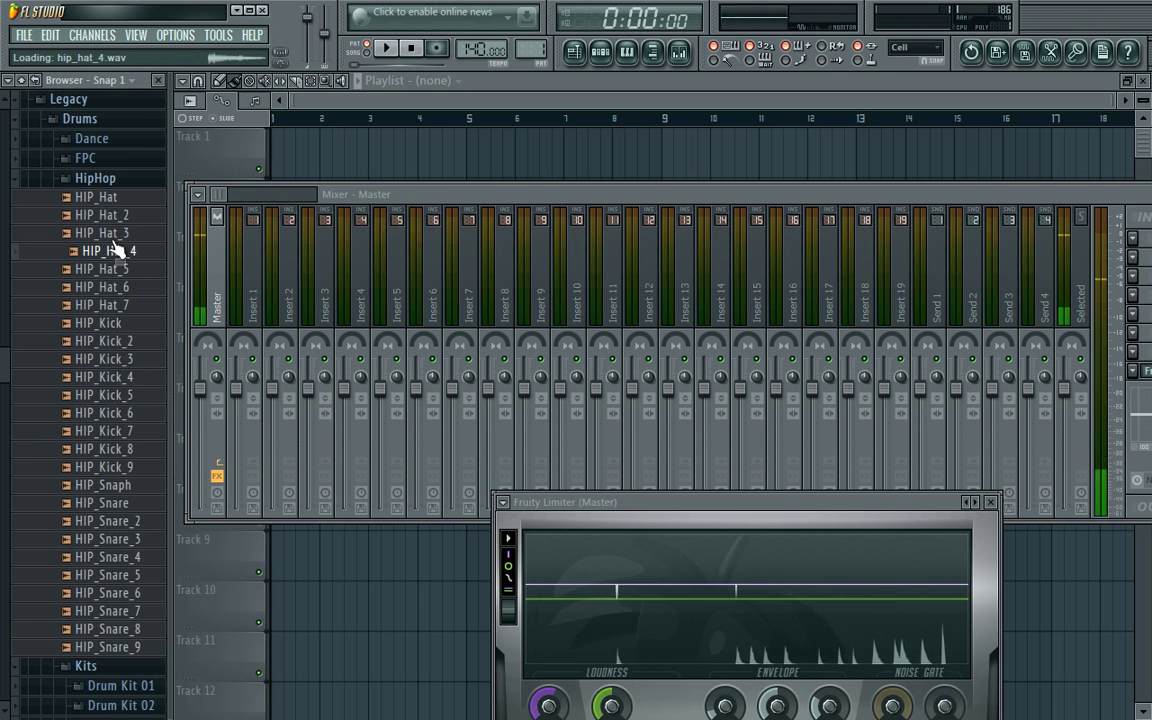
pyautogui.click(112, 216)
pyautogui.click(104, 199)
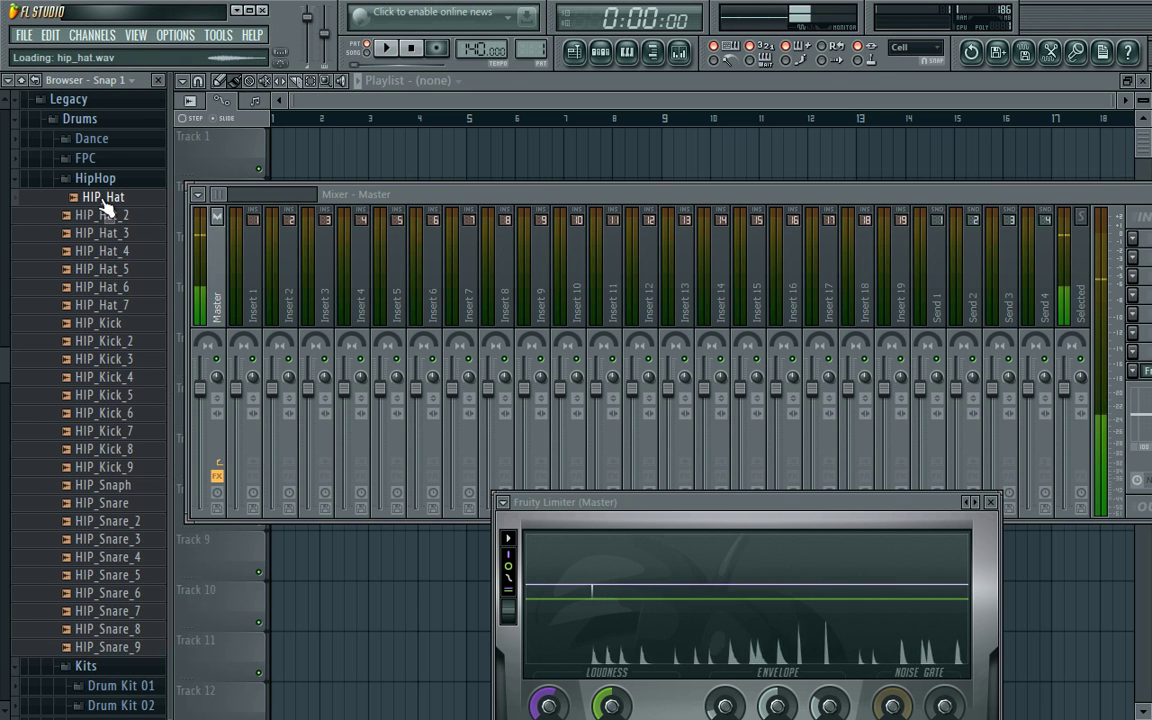
# Step: Preview the HipHop hat samples again, stepping forward from HIP_Hat and back through the HIP_Hat group
pyautogui.press('Down')
pyautogui.press('Down')
pyautogui.press('Down')
pyautogui.press('Down')
pyautogui.press('Down')
pyautogui.press('Down')
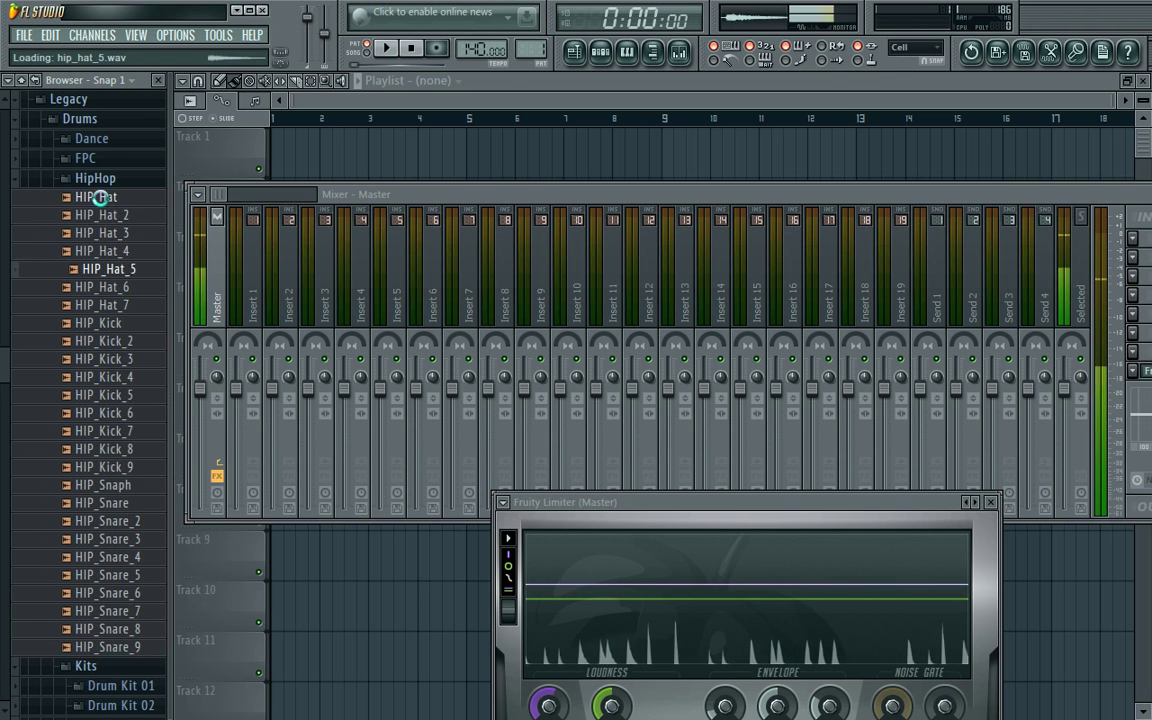
pyautogui.press('Up')
pyautogui.press('Up')
pyautogui.press('Up')
pyautogui.press('Up')
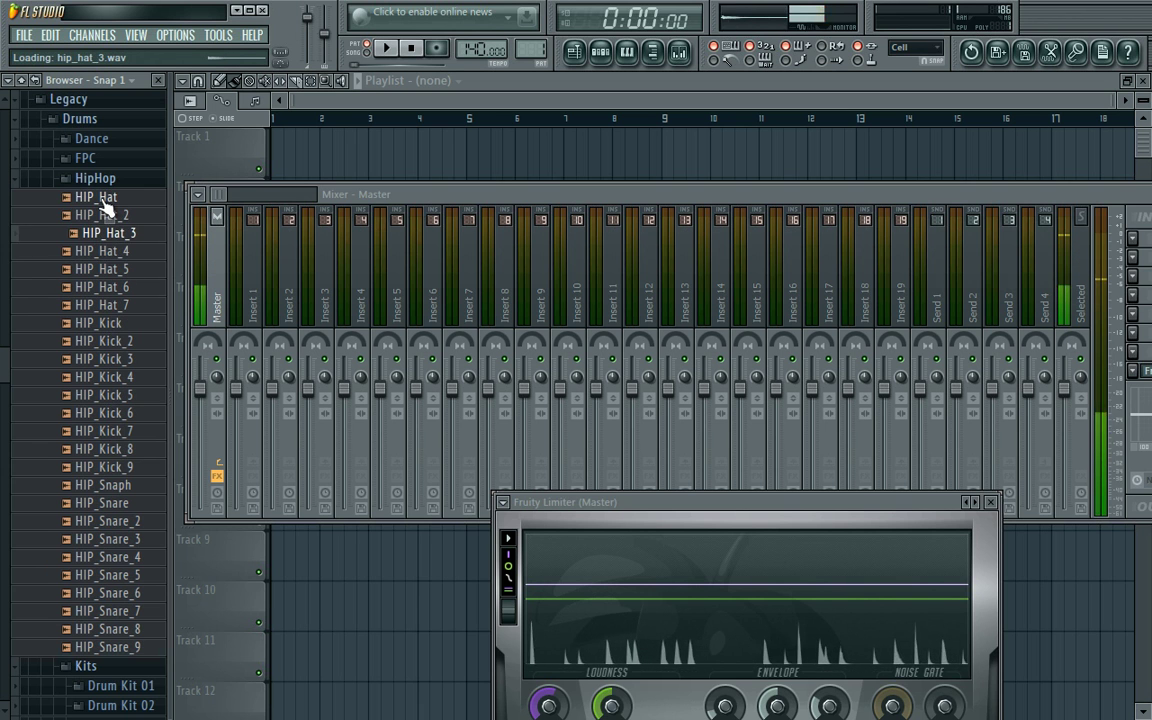
pyautogui.press('Down')
pyautogui.press('Down')
# Step: Collapse the HipHop and Kits folders and expand the RealDrumkits folder in the sample browser
pyautogui.click(93, 182)
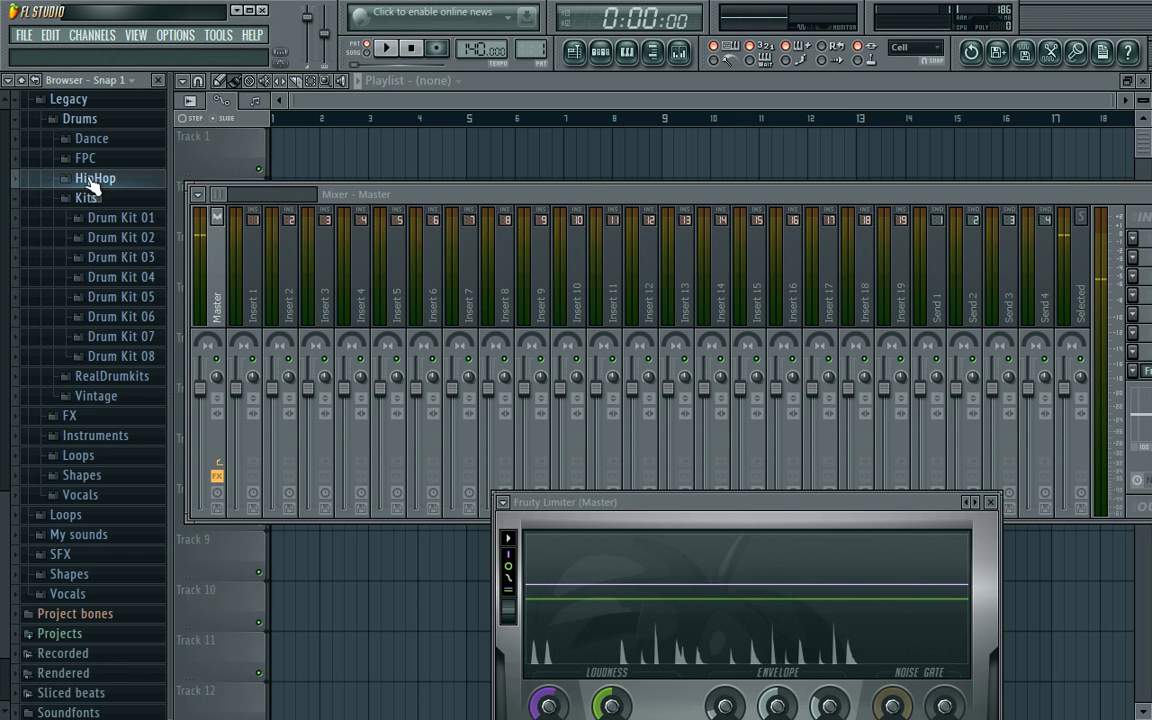
pyautogui.click(97, 198)
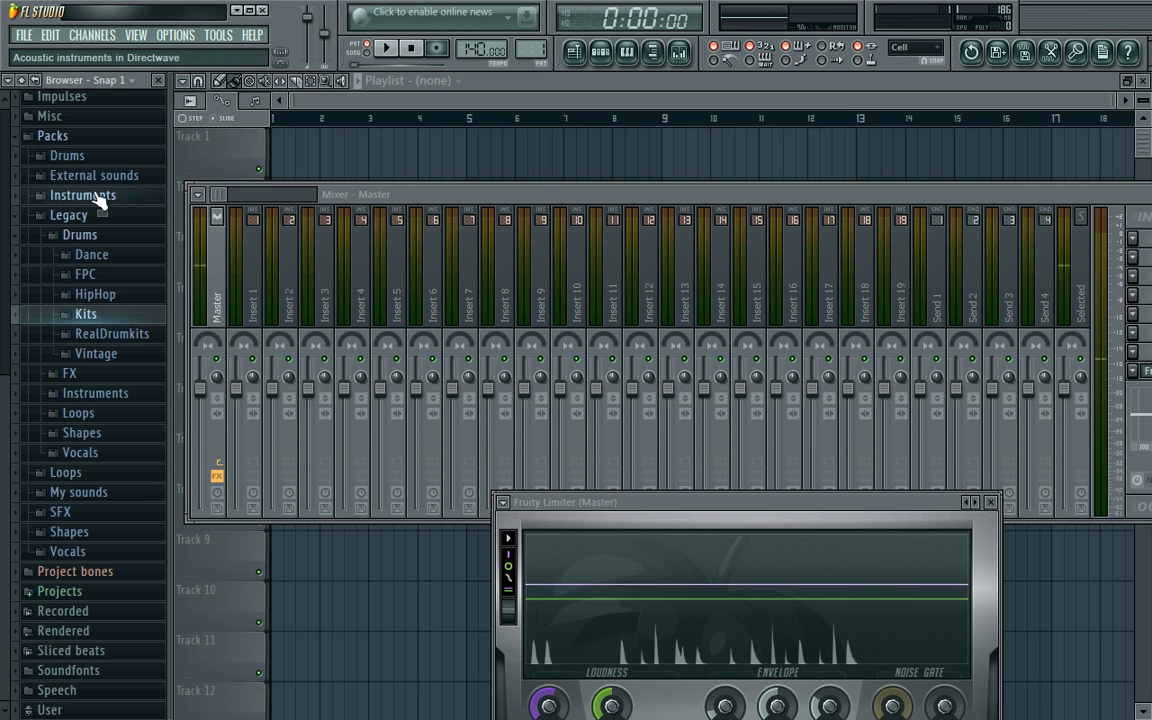
pyautogui.click(125, 341)
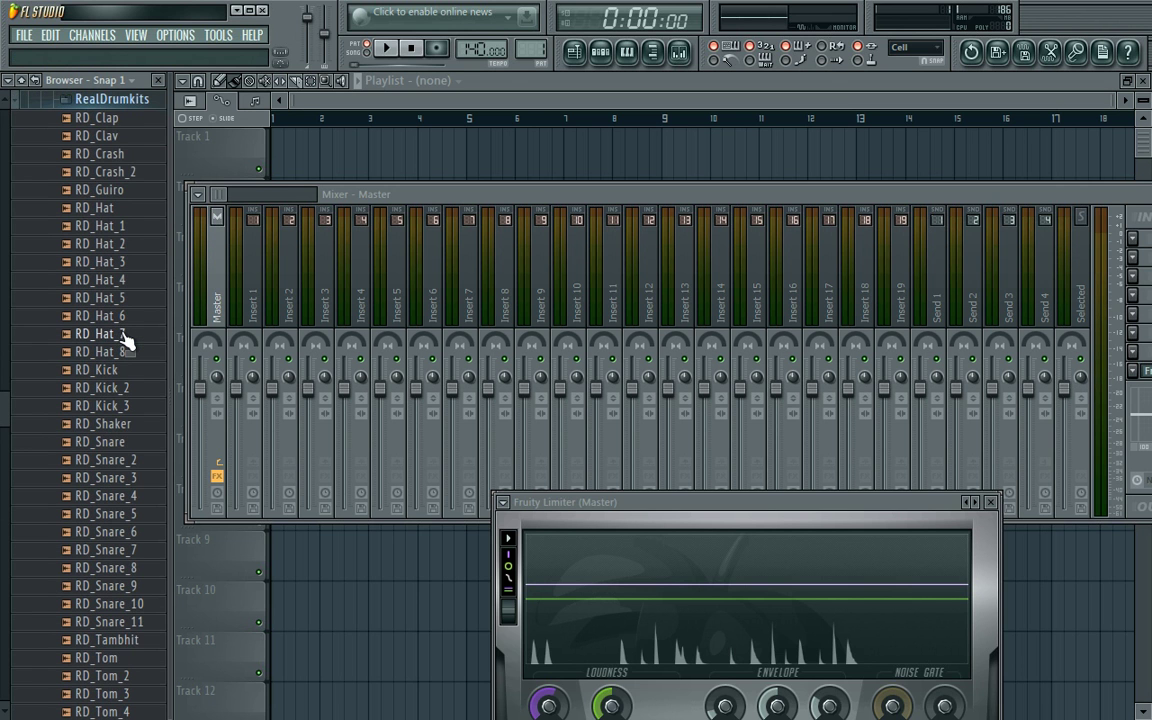
# Step: Preview the RealDrumkits samples RD_Hat, RD_Hat_1 and RD_Hat_2
pyautogui.click(118, 212)
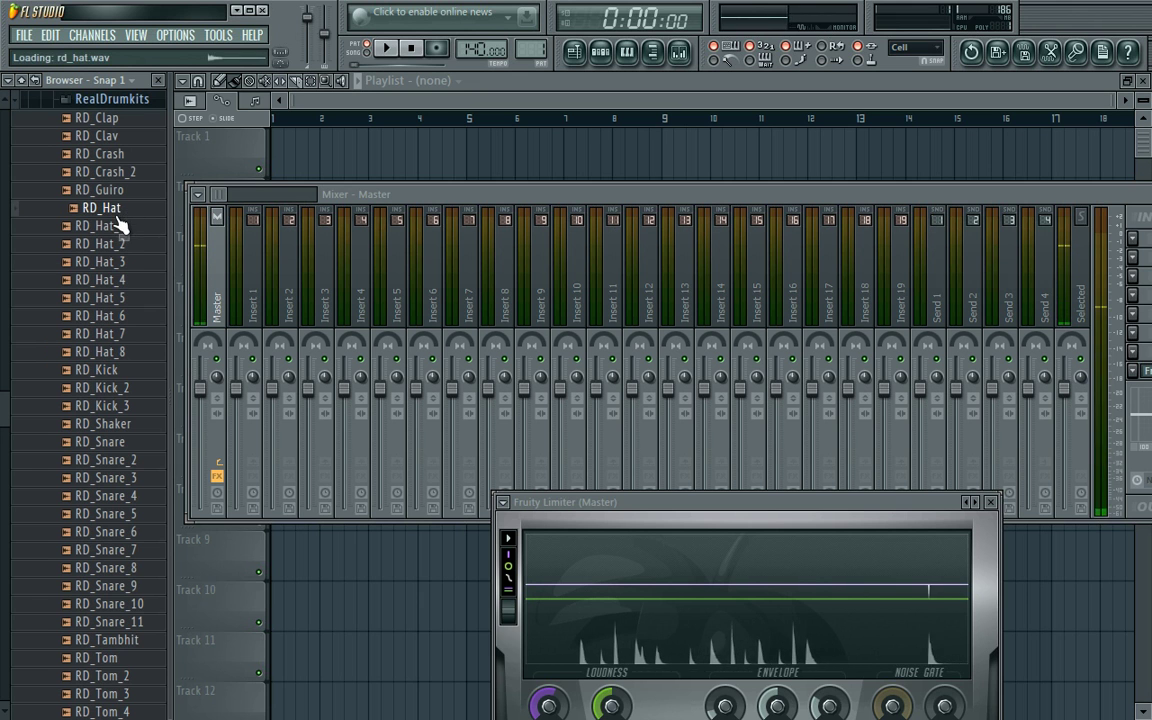
pyautogui.click(118, 227)
pyautogui.click(120, 244)
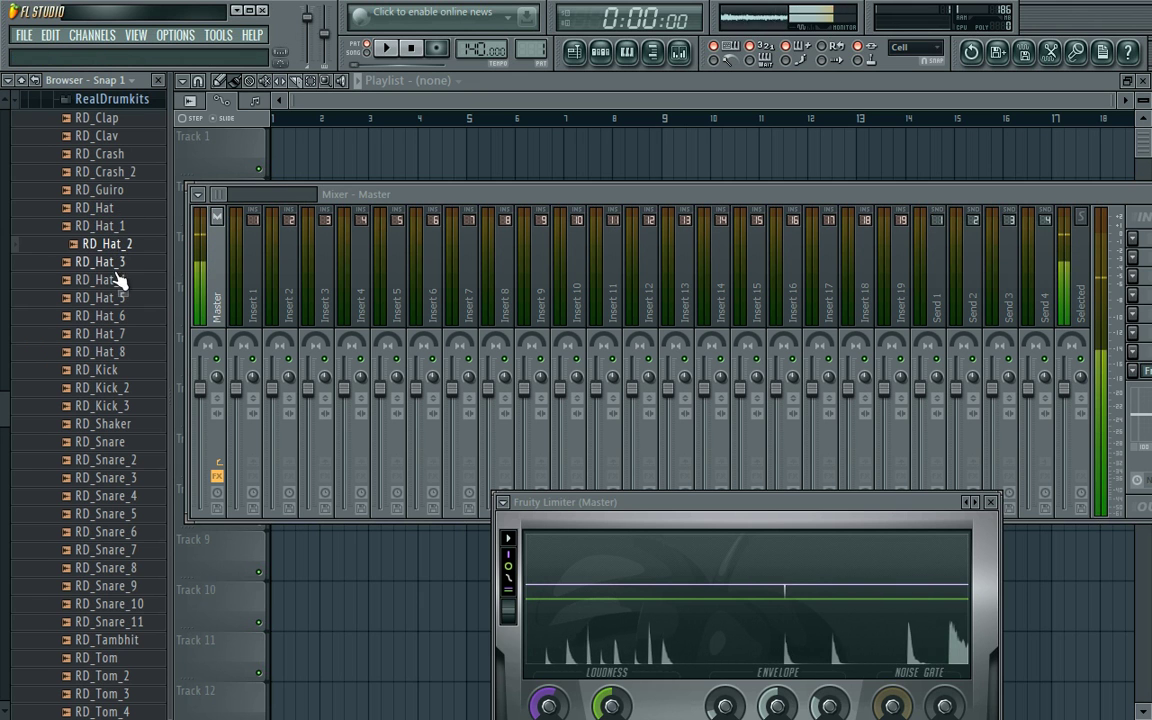
# Step: Lower the main volume to 59% and compare the RD_Hat_1 and RD_Hat_2 samples repeatedly, including RD_Hat once
pyautogui.moveTo(308, 18); pyautogui.dragTo(313, 38)
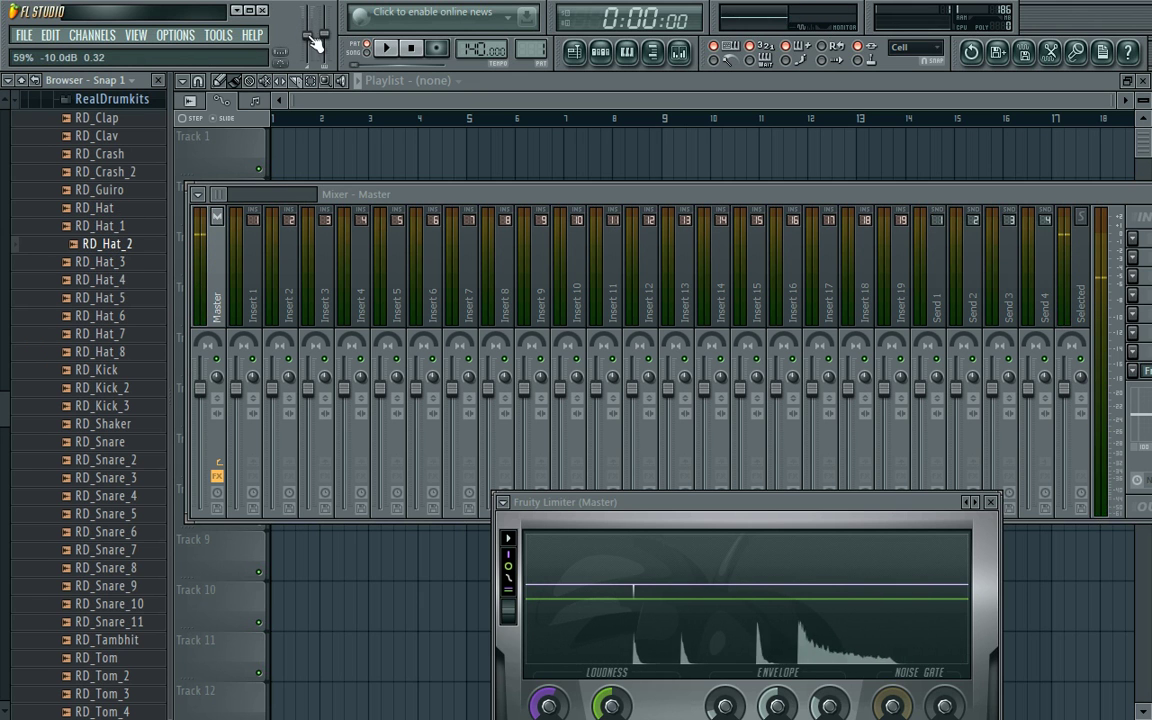
pyautogui.click(120, 228)
pyautogui.click(120, 244)
pyautogui.click(128, 229)
pyautogui.click(123, 246)
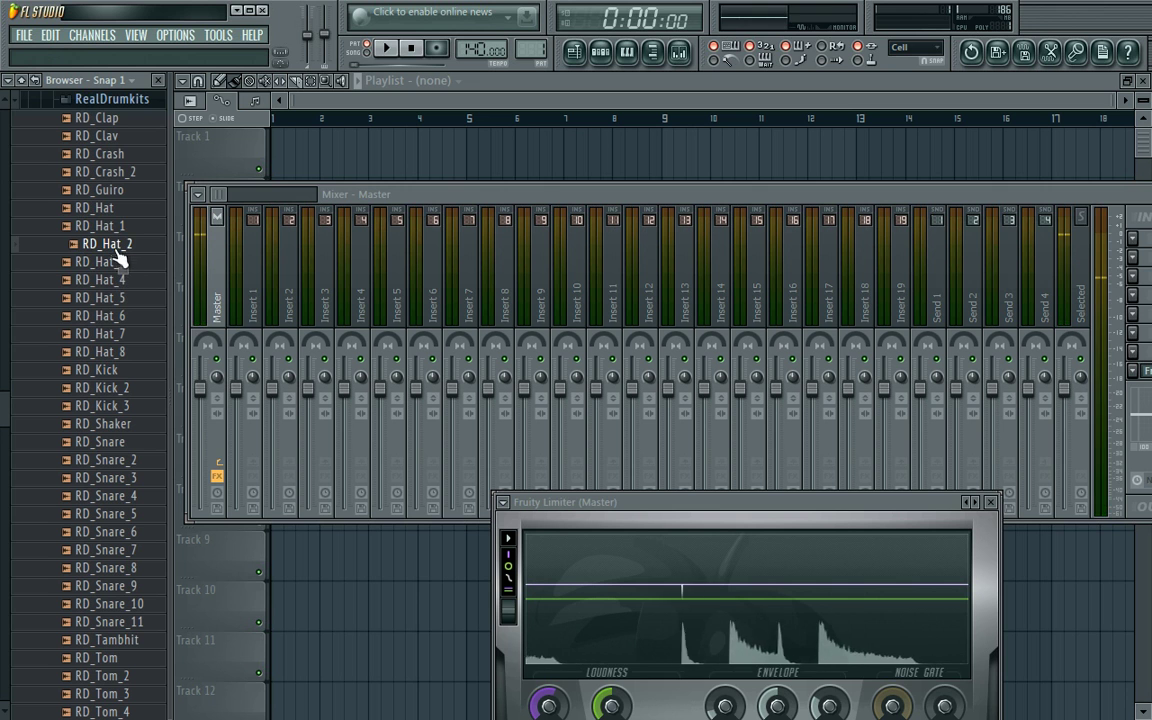
pyautogui.click(116, 249)
pyautogui.click(116, 228)
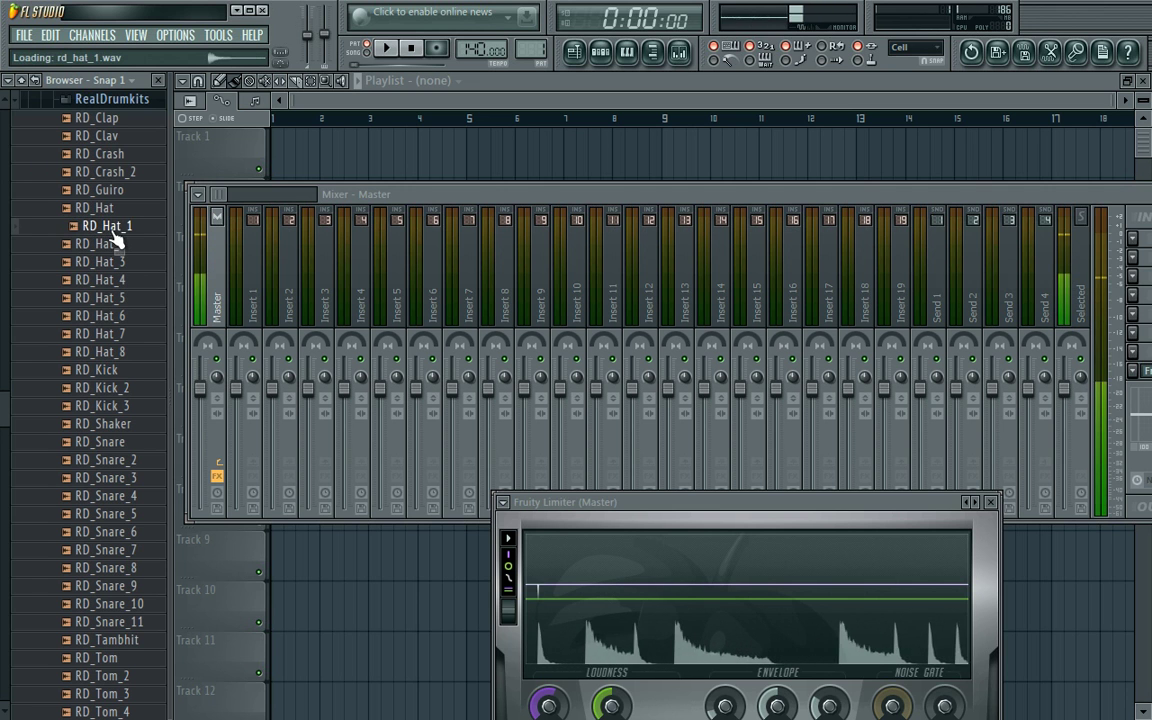
pyautogui.click(105, 208)
pyautogui.click(113, 227)
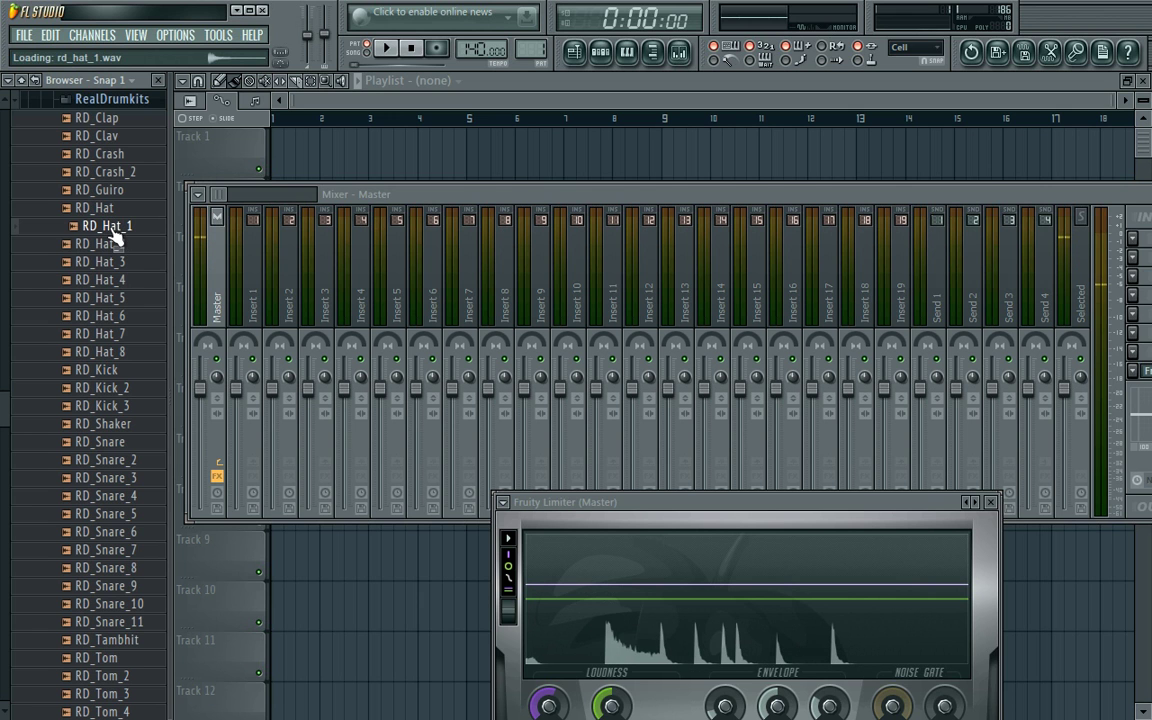
# Step: Preview the remaining RealDrumkits hats from RD_Hat_3 onward, stepping back and forth and ending on RD_Hat_8
pyautogui.click(118, 261)
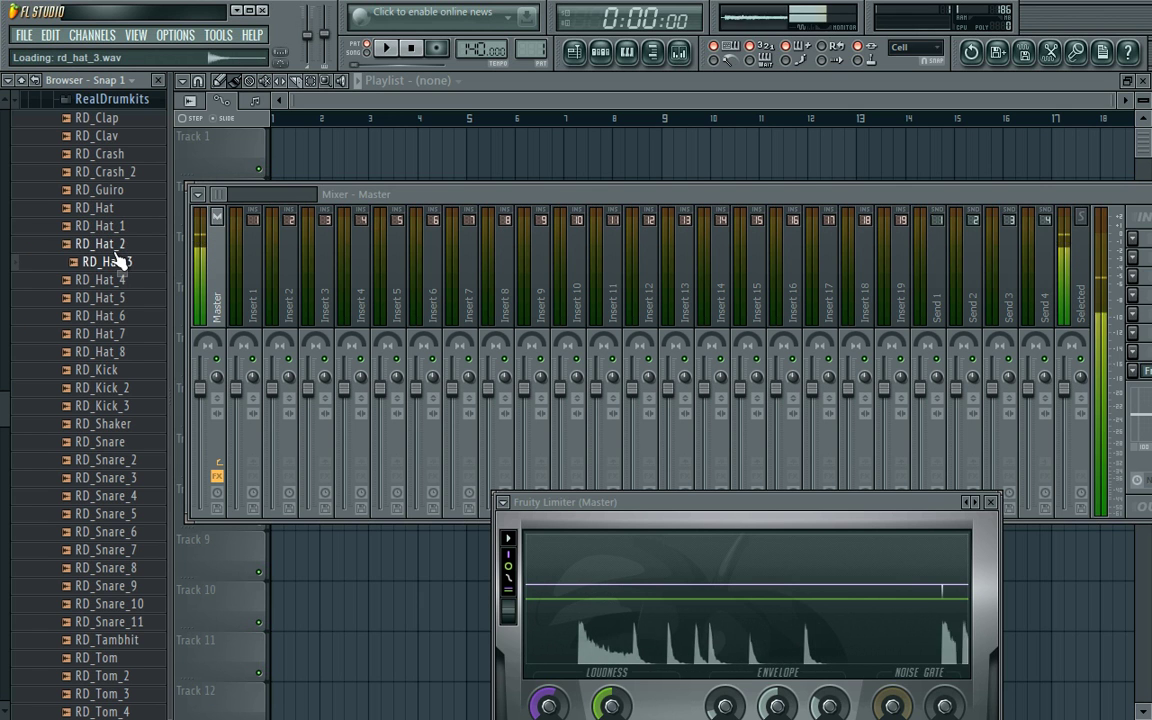
pyautogui.press('Down')
pyautogui.press('Down')
pyautogui.press('Down')
pyautogui.press('Down')
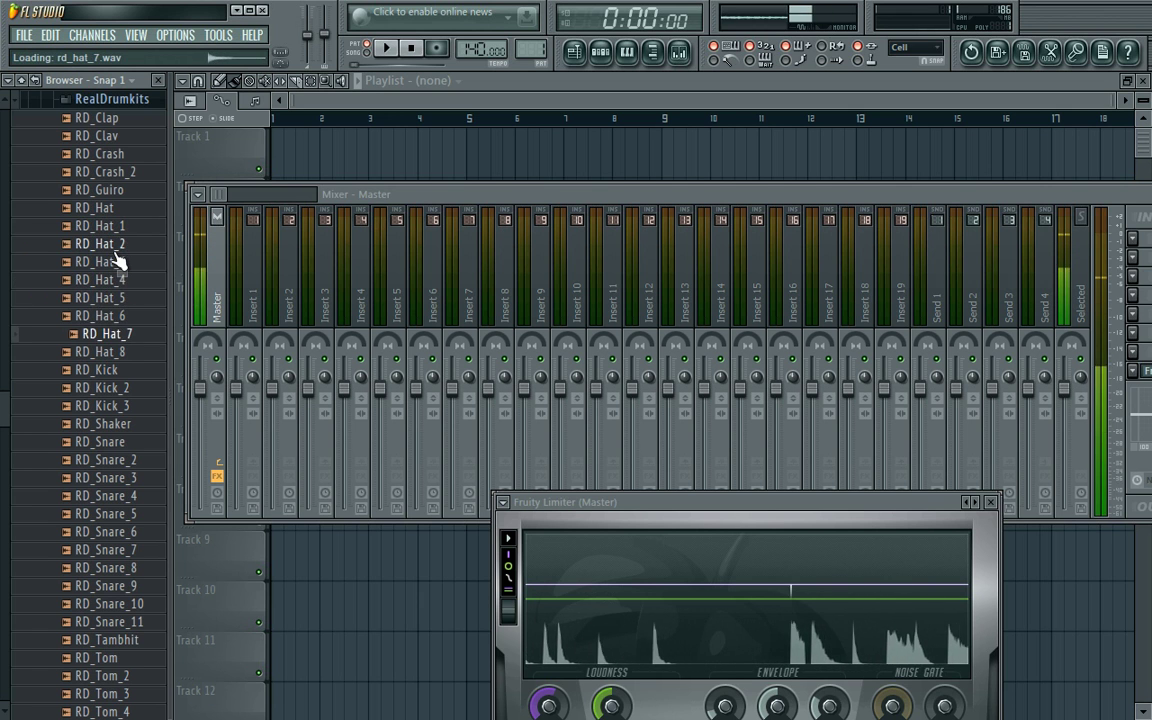
pyautogui.press('Up')
pyautogui.press('Up')
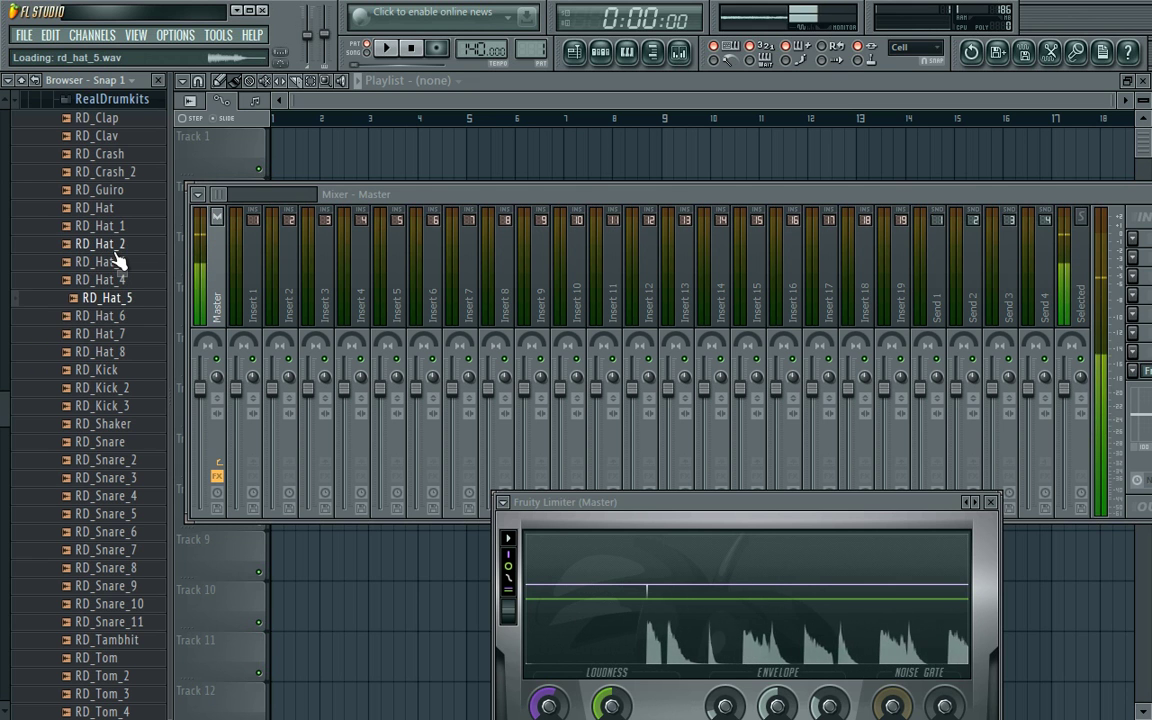
pyautogui.press('Down')
pyautogui.press('Down')
pyautogui.press('Down')
pyautogui.press('Down')
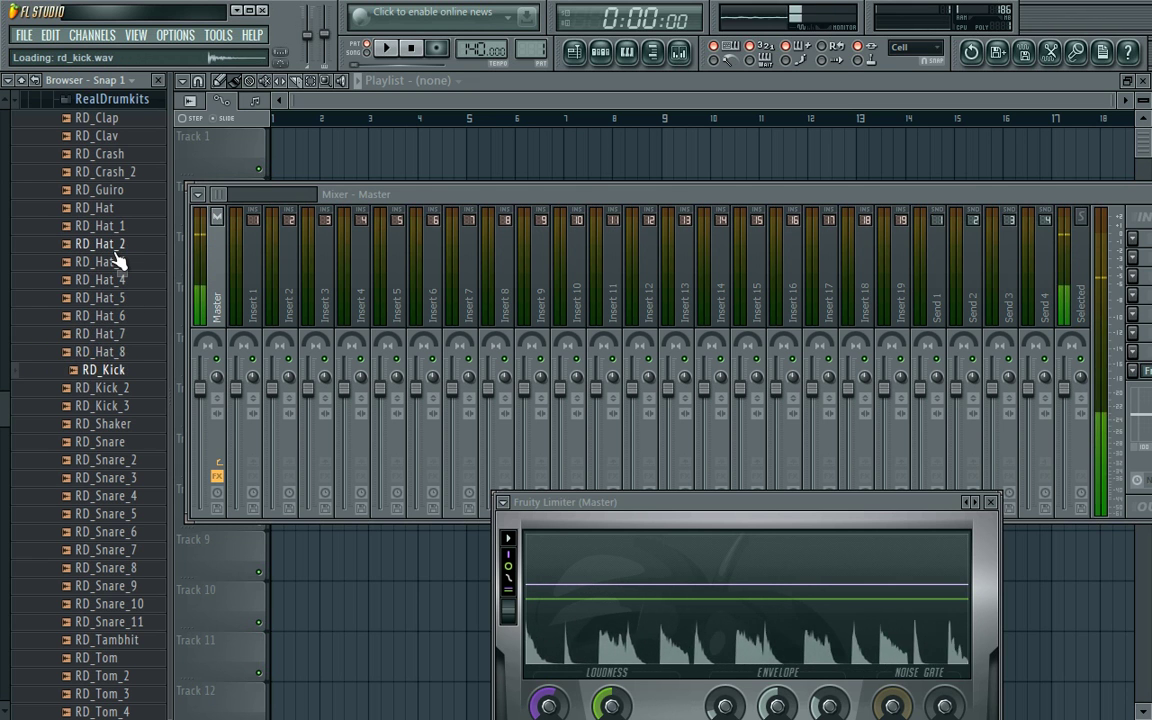
pyautogui.press('Up')
pyautogui.click(121, 333)
pyautogui.click(128, 353)
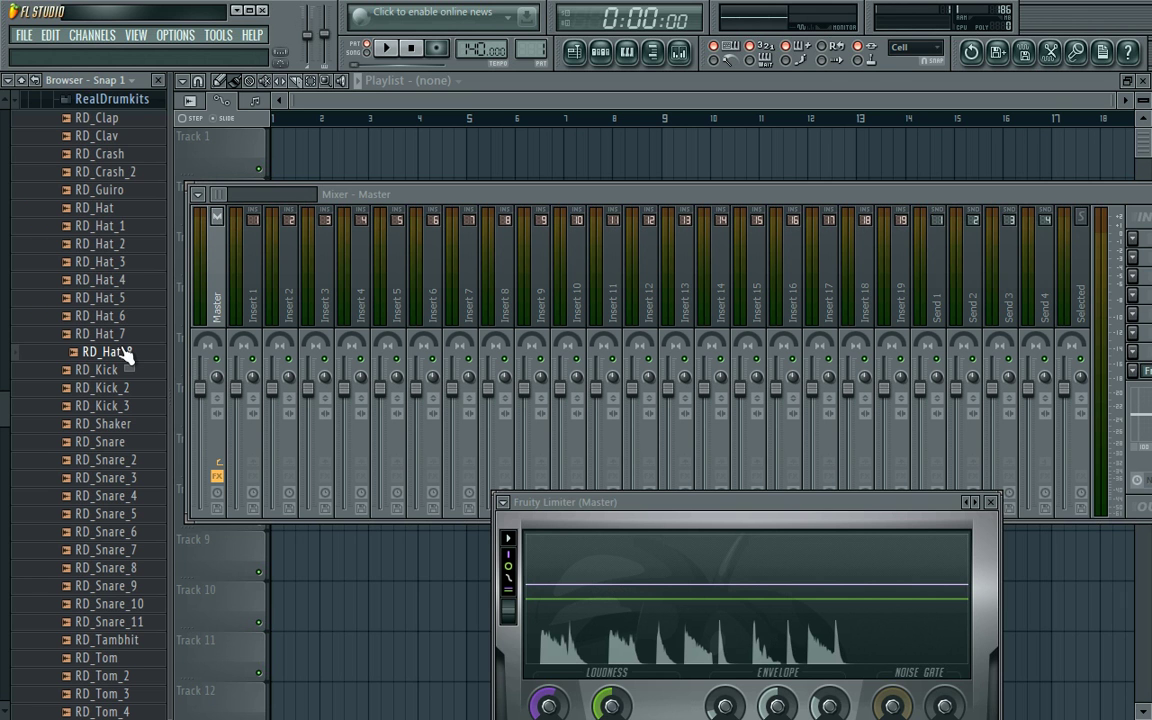
# Step: Switch to the Instruments file in Notepad, replace the colon ending the hats line with "!", and move the window clear of the sample browser
pyautogui.press('super')
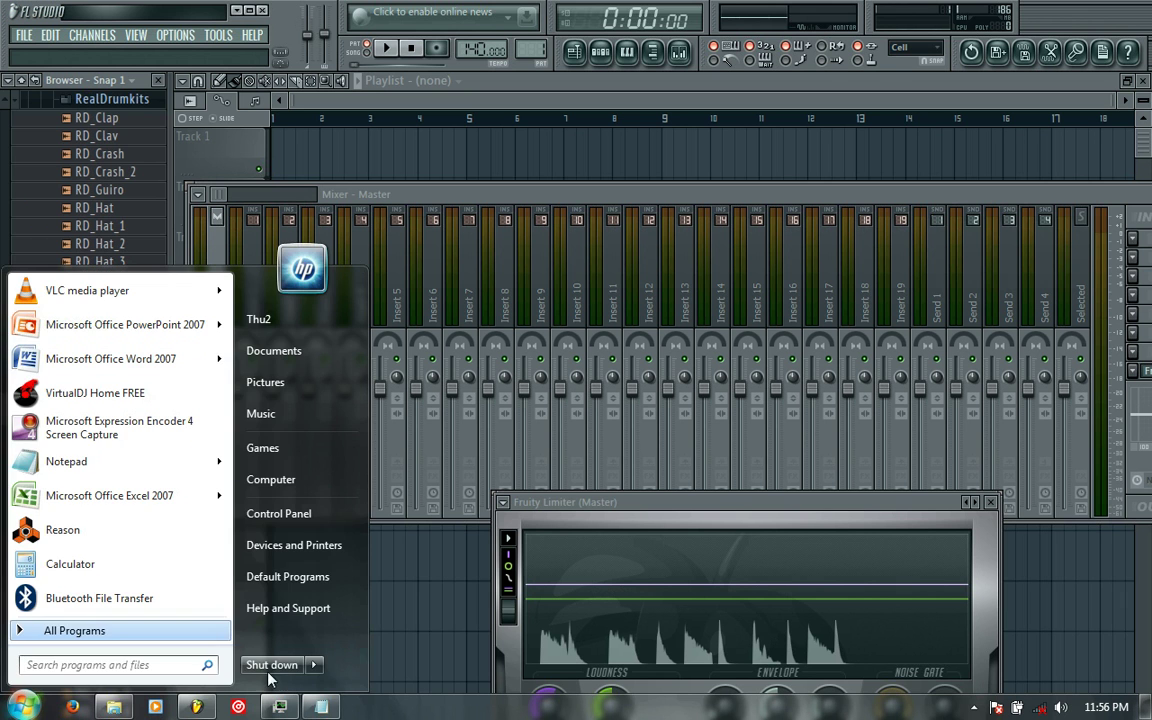
pyautogui.press('super')
pyautogui.hotkey('alt', 'Tab')
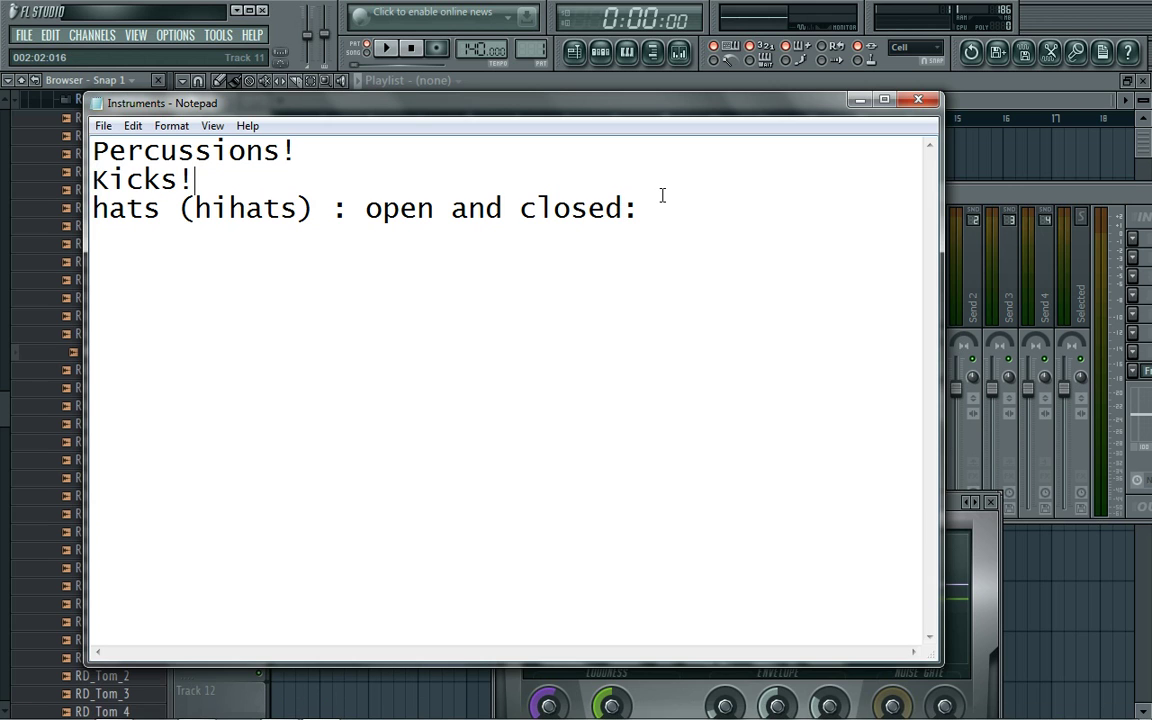
pyautogui.click(653, 211)
pyautogui.hotkey('shift', 'Left')
pyautogui.press('BackSpace')
pyautogui.press('Return')
pyautogui.write('!')
pyautogui.press('Return')
pyautogui.moveTo(673, 103); pyautogui.dragTo(826, 131)
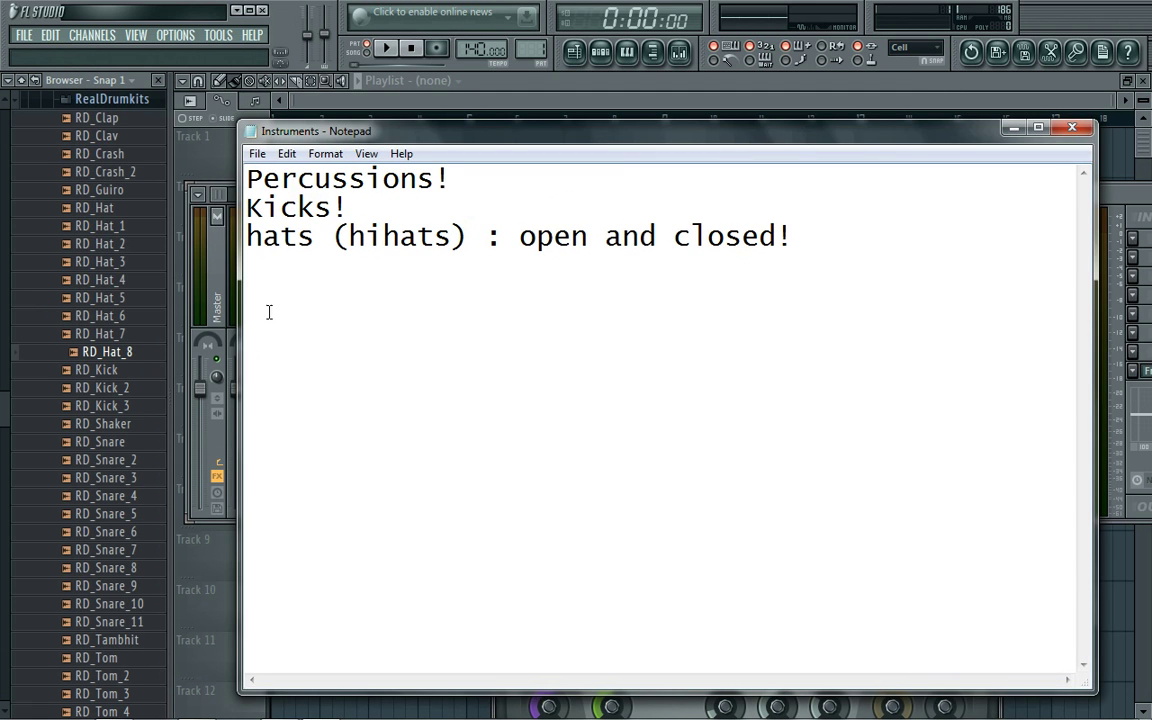
# Step: Glance at the RealDrumkits folder in FL Studio, and add the line "Claps :" below the hats line in Notepad
pyautogui.click(3, 380)
pyautogui.scroll(5, 2, 245)
pyautogui.scroll(-5, 3, 255)
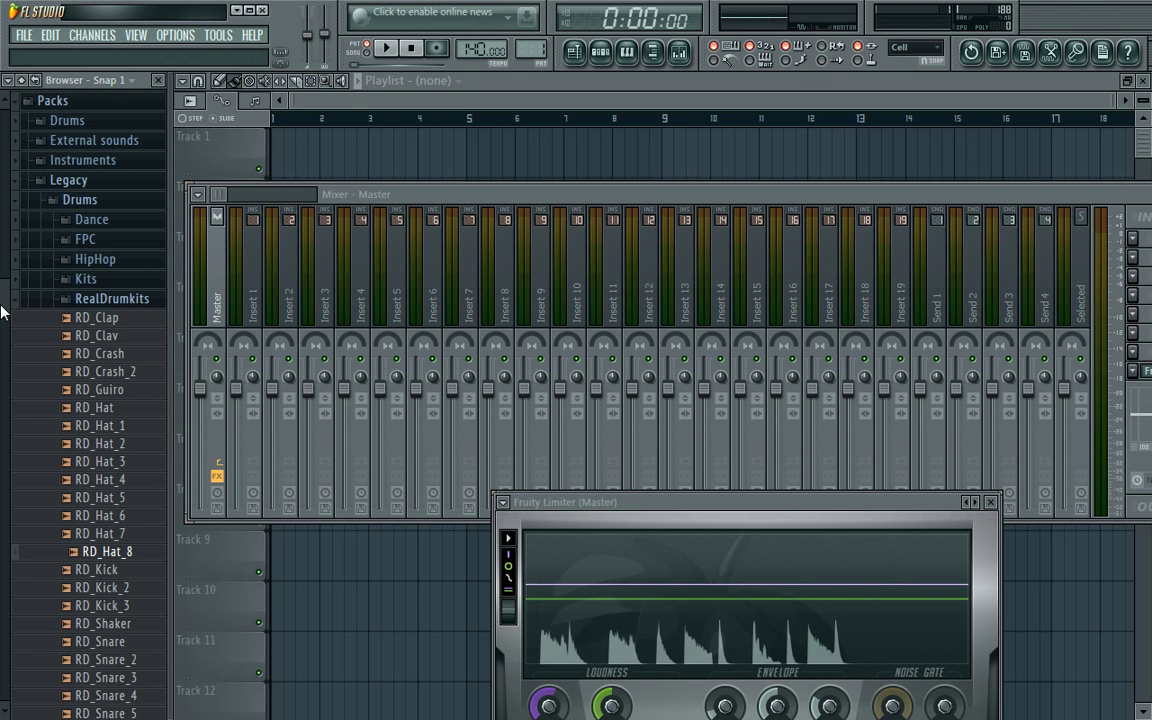
pyautogui.press('super')
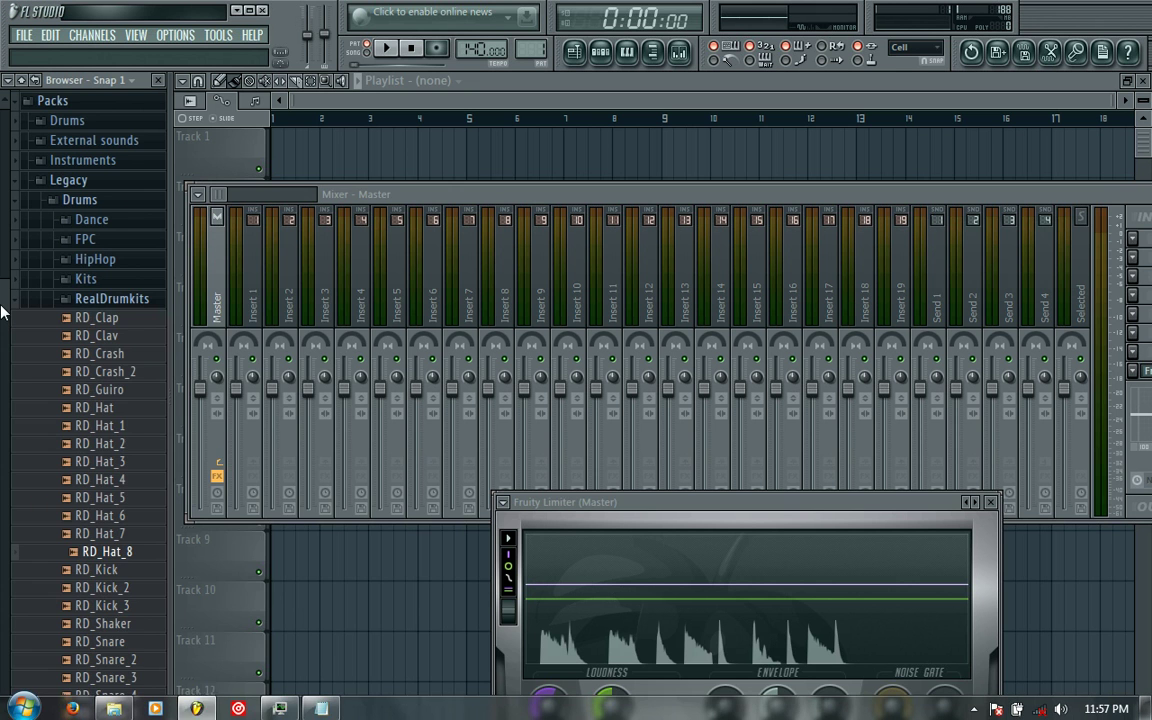
pyautogui.click(318, 707)
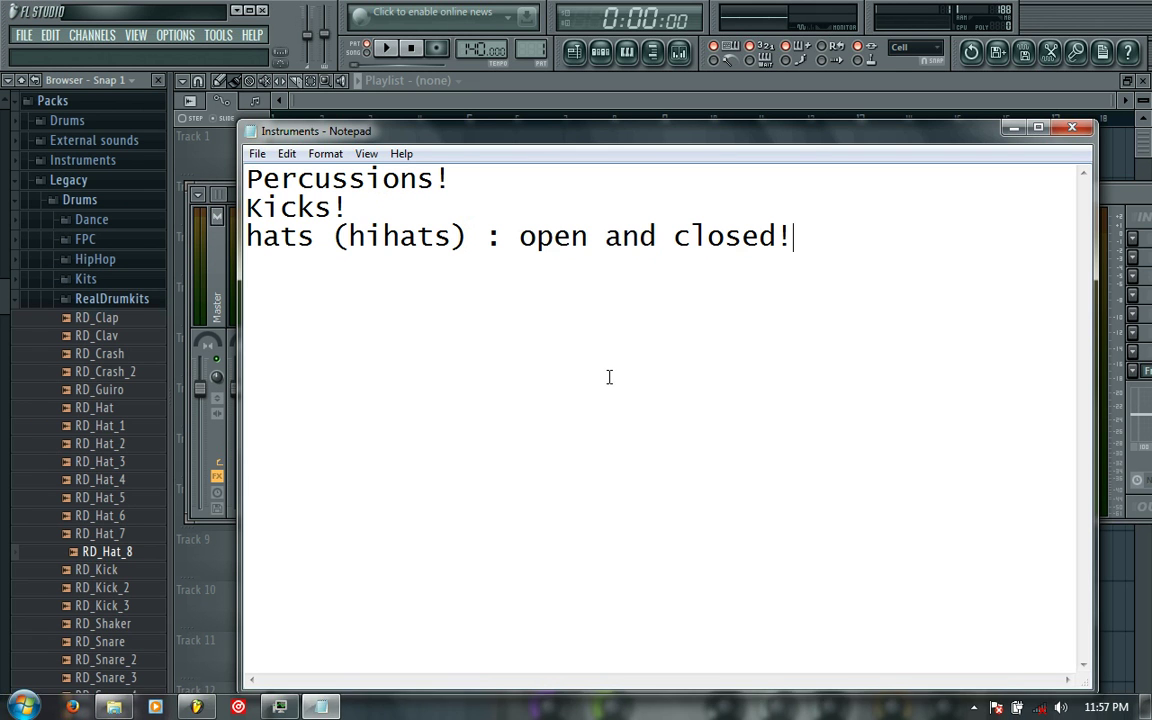
pyautogui.press('Return')
pyautogui.write('Clap')
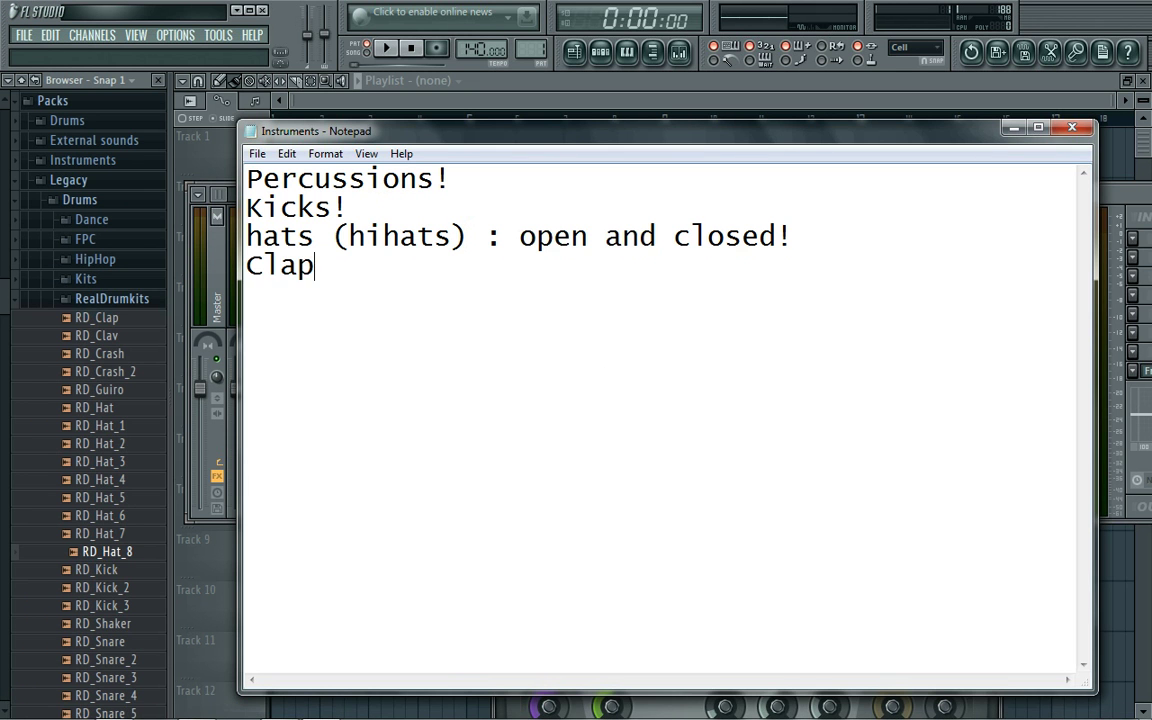
pyautogui.write('s :')
# Step: Preview RD_Clap in FL Studio, and change the last line of the Notepad file to "Claps!"
pyautogui.click(120, 320)
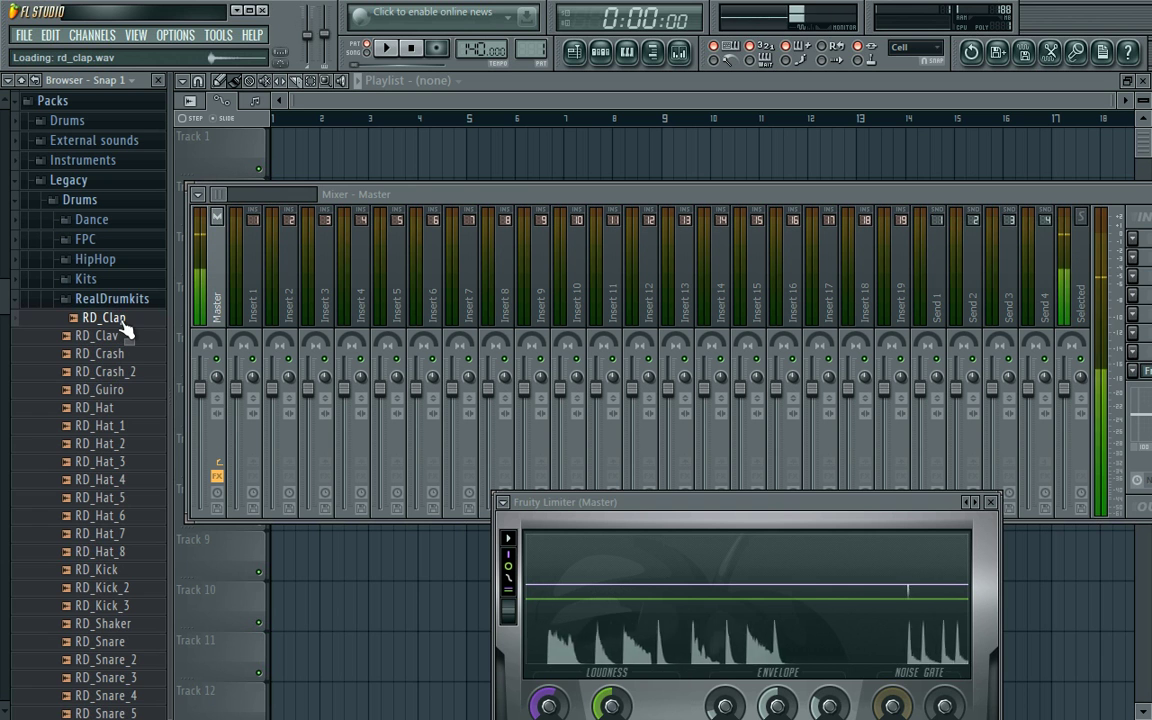
pyautogui.press('super')
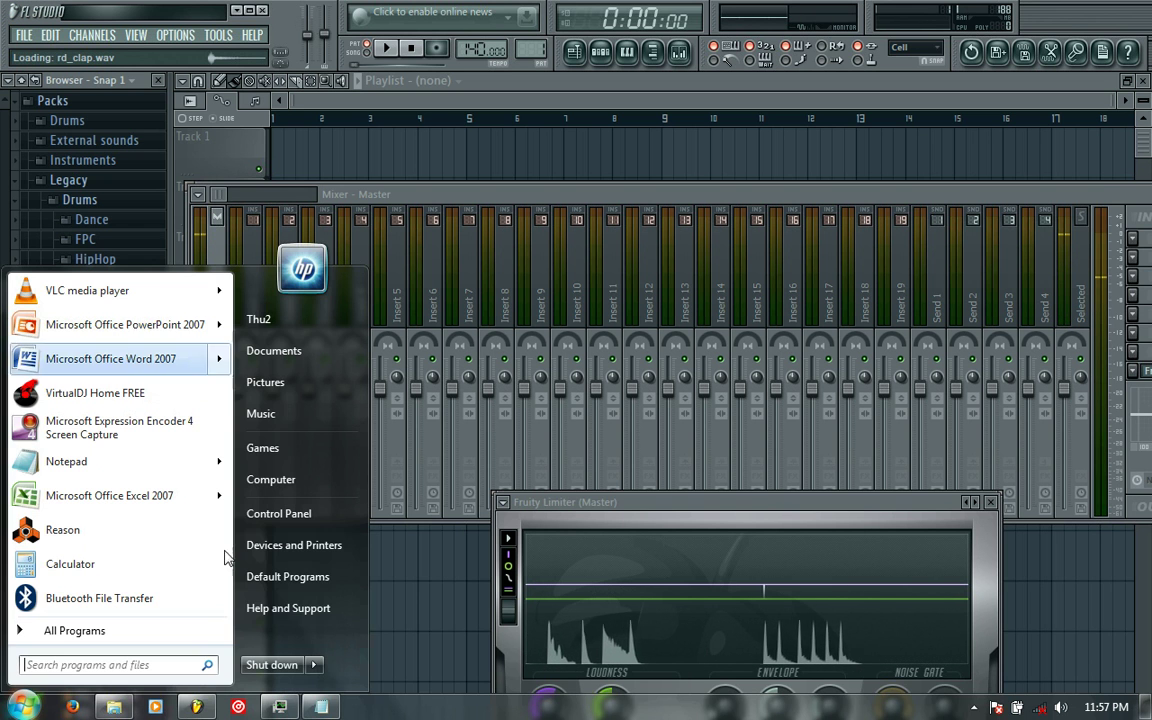
pyautogui.click(320, 708)
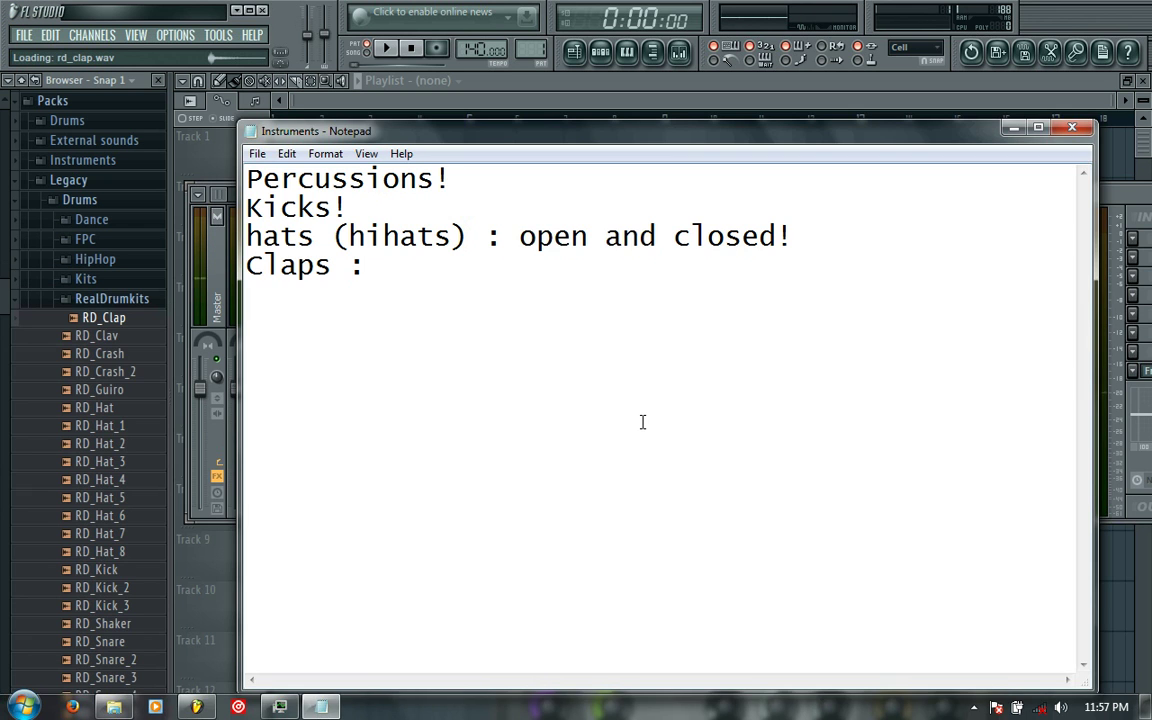
pyautogui.press('BackSpace')
pyautogui.press('BackSpace')
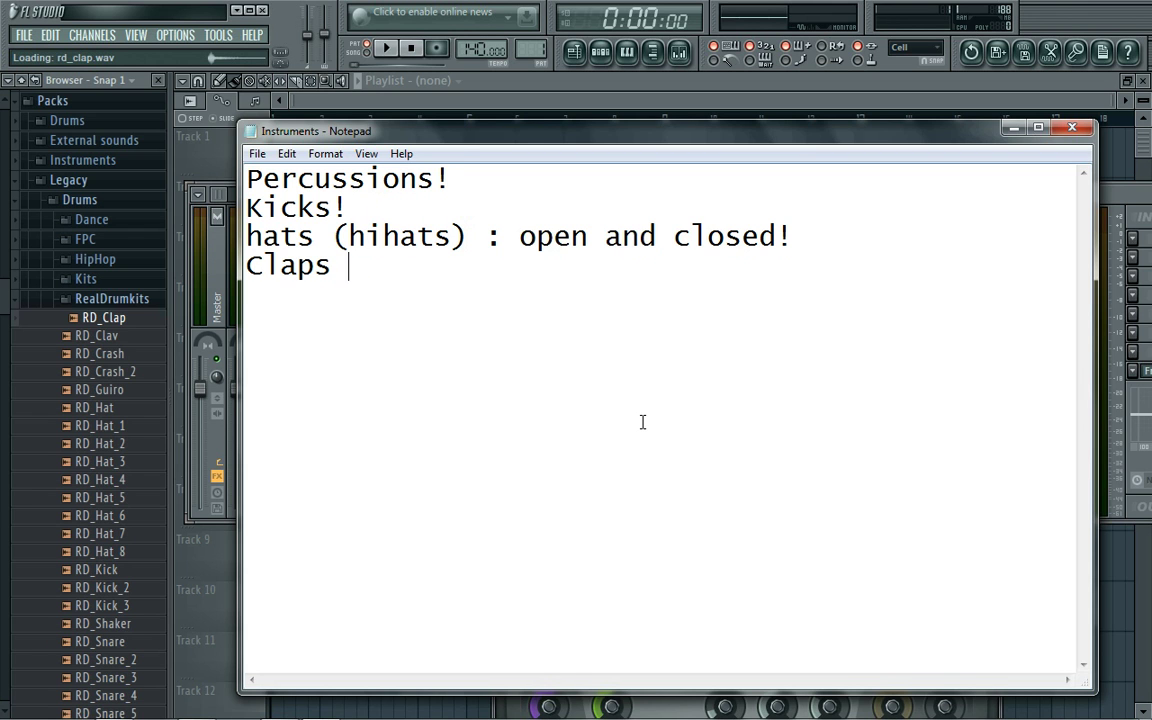
pyautogui.write('!')
pyautogui.press('Return')
# Step: Switch to FL Studio and preview the RealDrumkits crash samples RD_Crash and RD_Crash_2
pyautogui.click(3, 300)
pyautogui.scroll(-2, 3, 330)
pyautogui.click(95, 287)
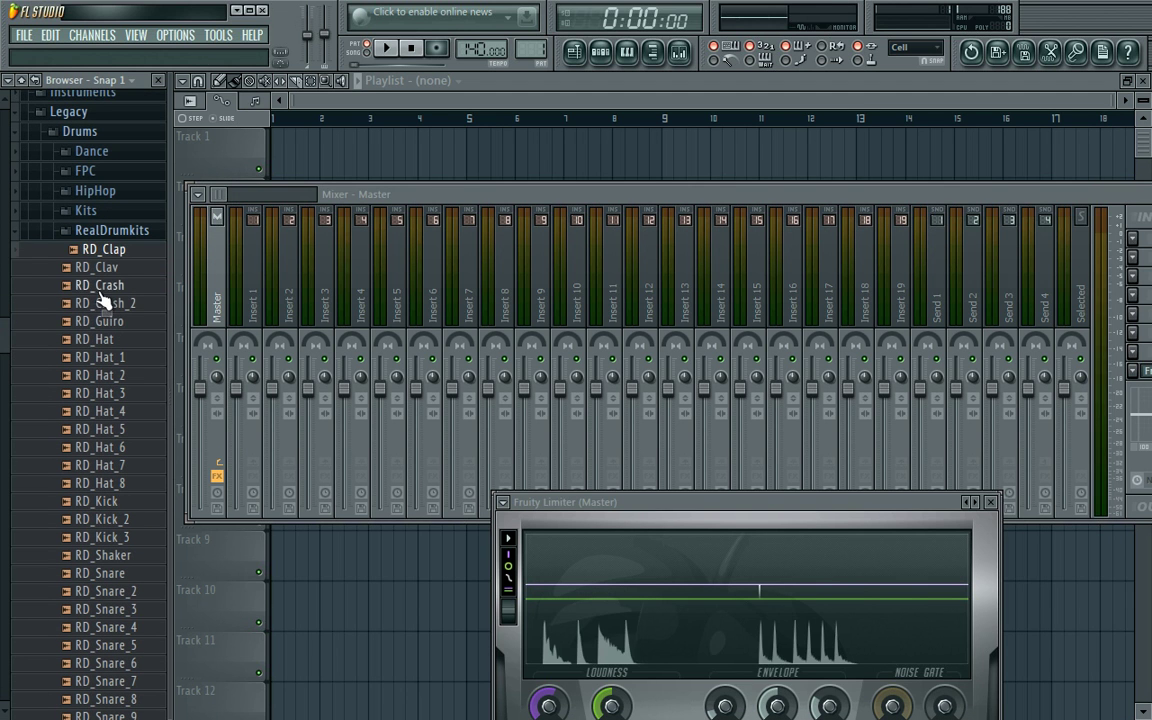
pyautogui.click(105, 304)
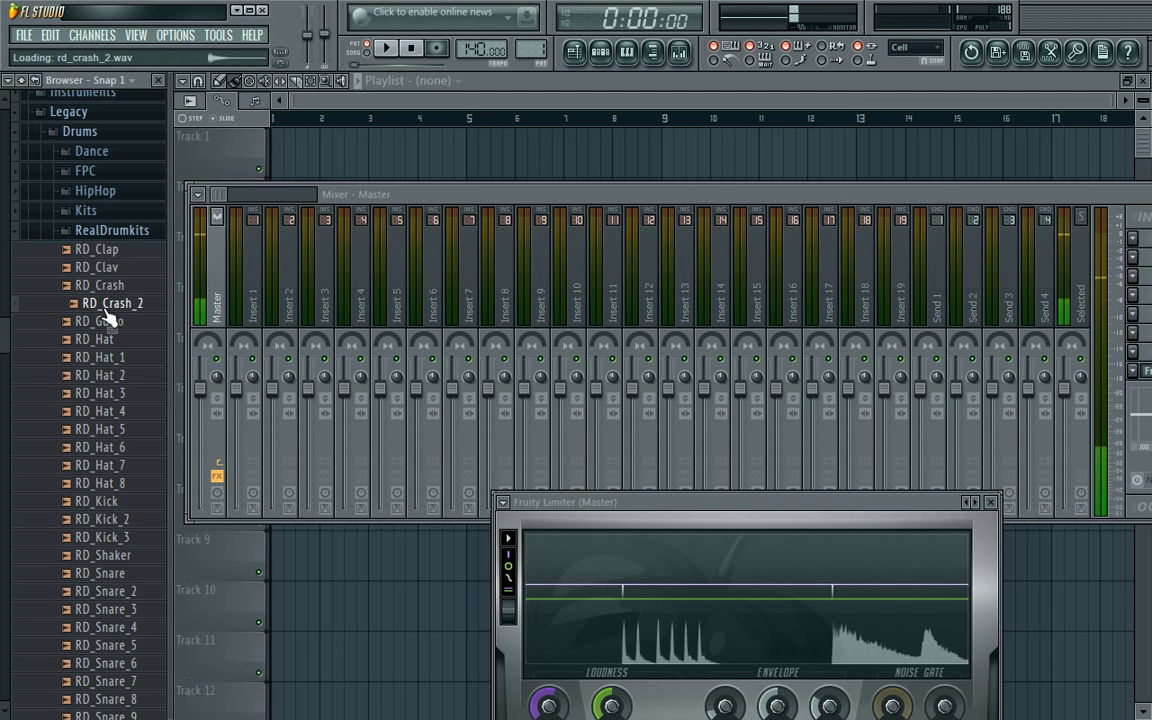
# Step: Switch to the Instruments file in Notepad and add the line "Crash!" below "Claps!"
pyautogui.click(22, 706)
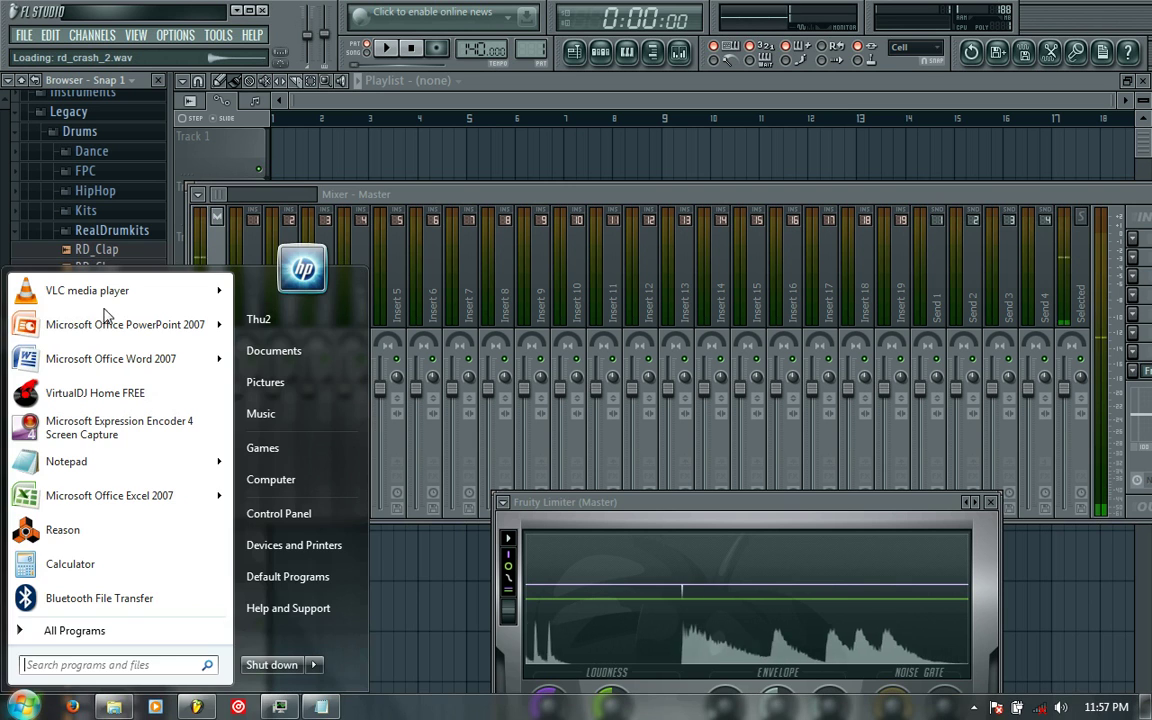
pyautogui.click(312, 707)
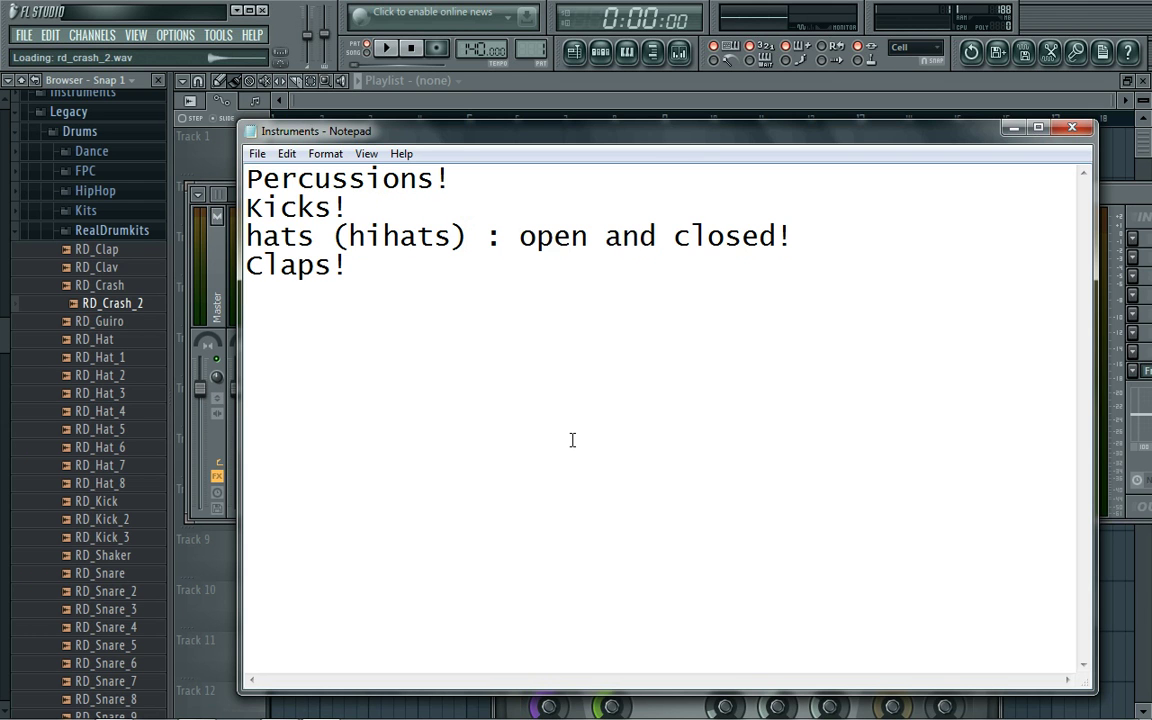
pyautogui.write('Crash')
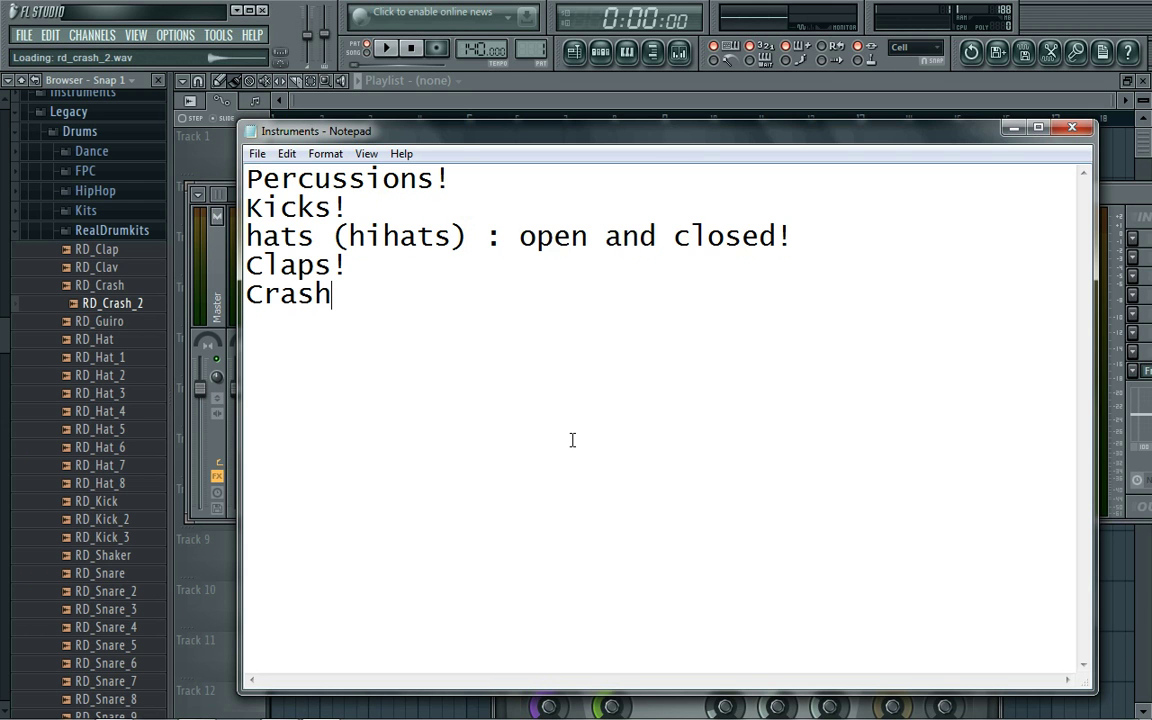
pyautogui.write('!')
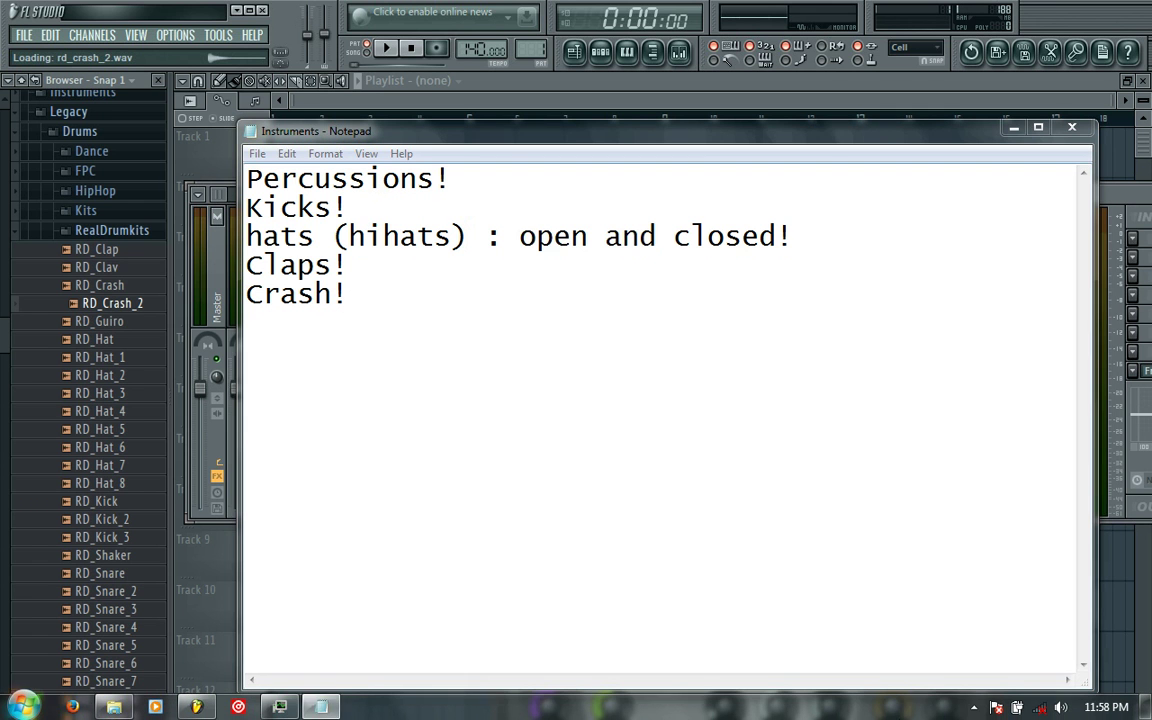
pyautogui.press('super')
pyautogui.press('super')
pyautogui.click(973, 705)
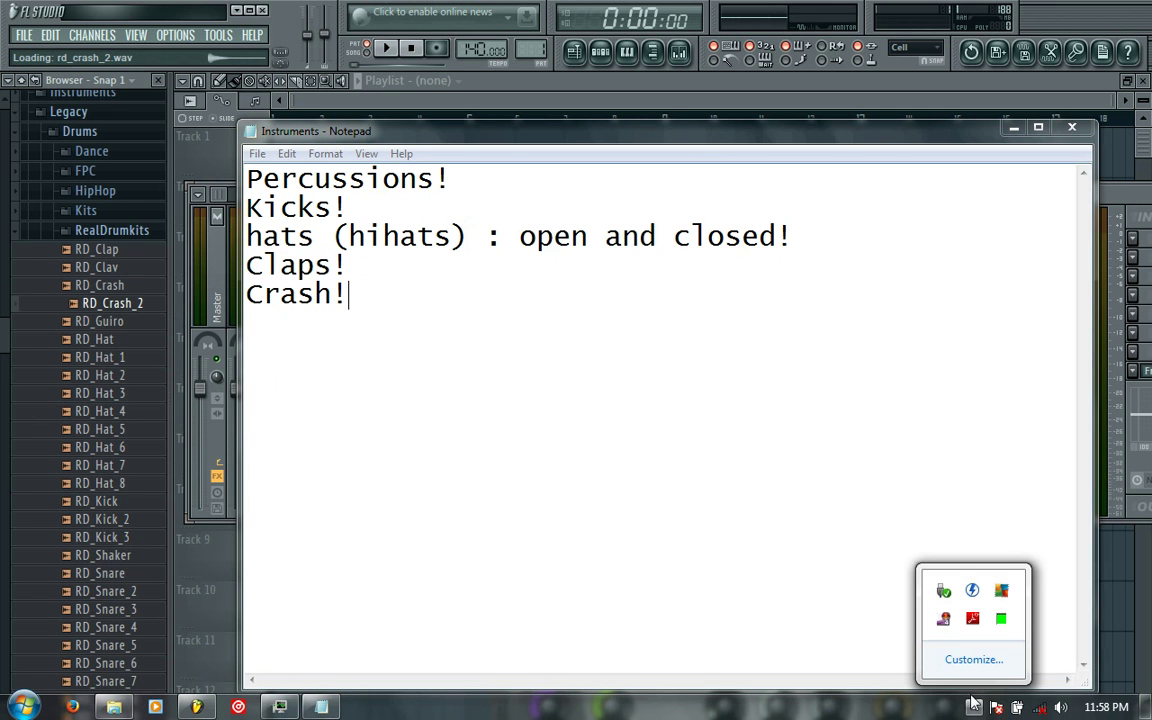
pyautogui.rightClick(943, 618)
pyautogui.click(822, 570)
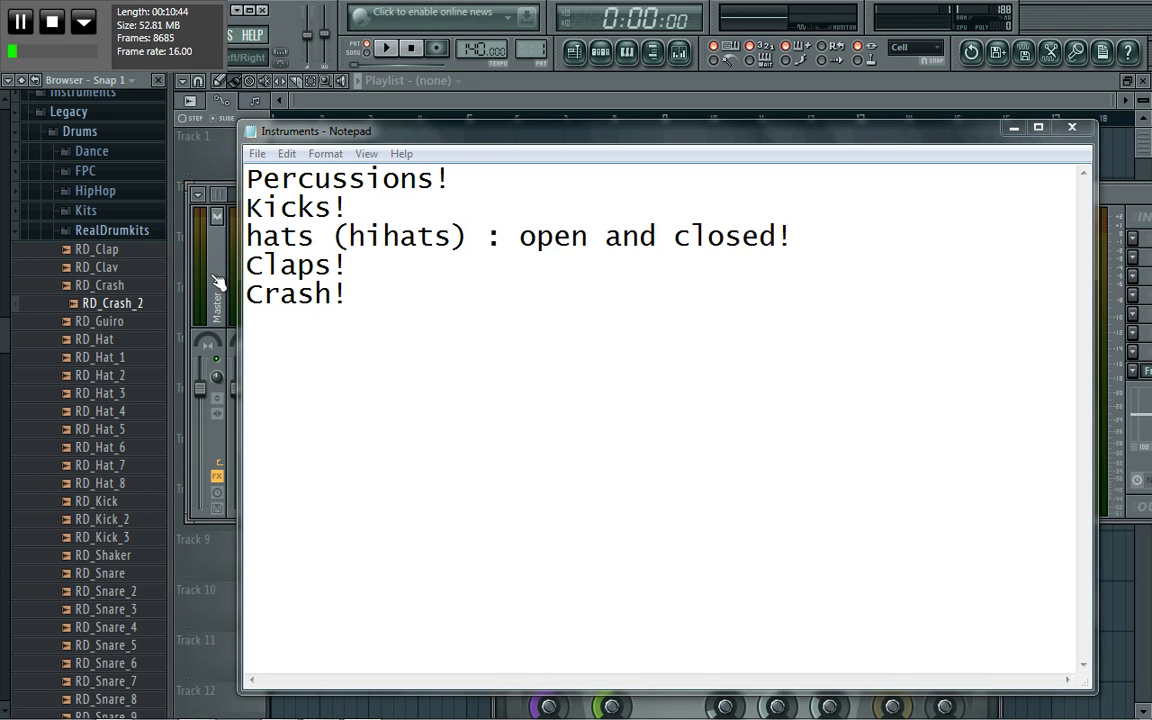
# Step: Locate the snare samples in the RealDrumkits folder, and switch to Notepad to add the line "Snares!" below "Crash!"
pyautogui.moveTo(3, 305); pyautogui.dragTo(2, 505)
pyautogui.click(140, 336)
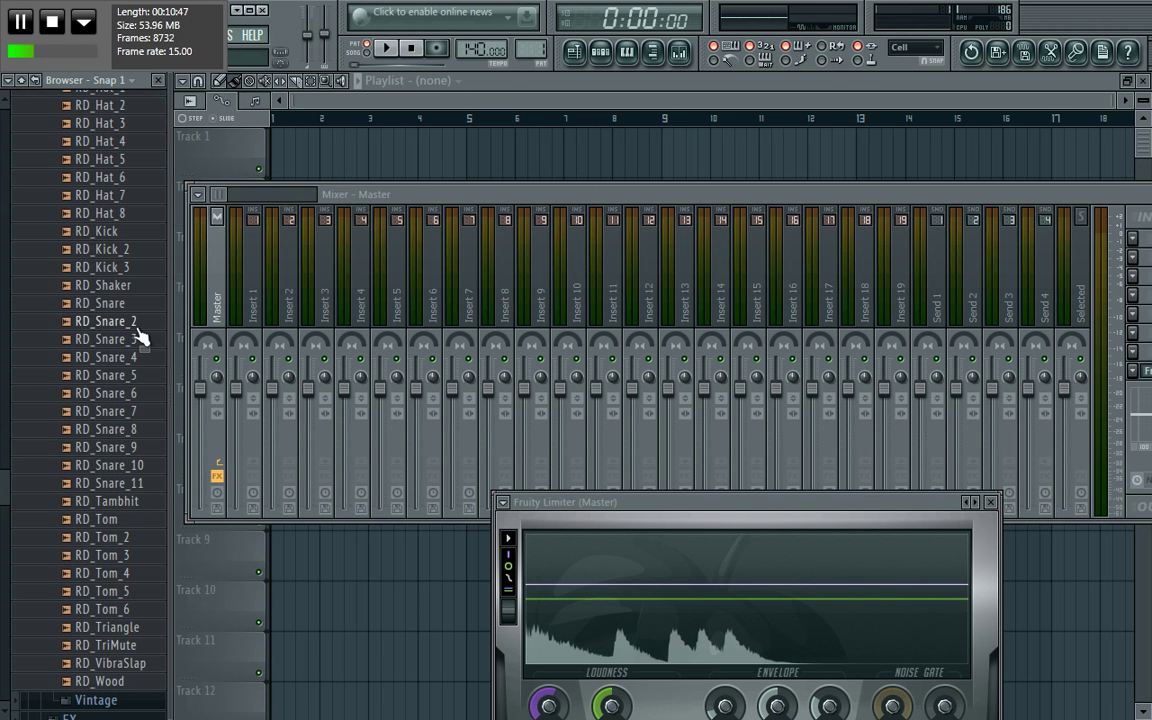
pyautogui.press('super')
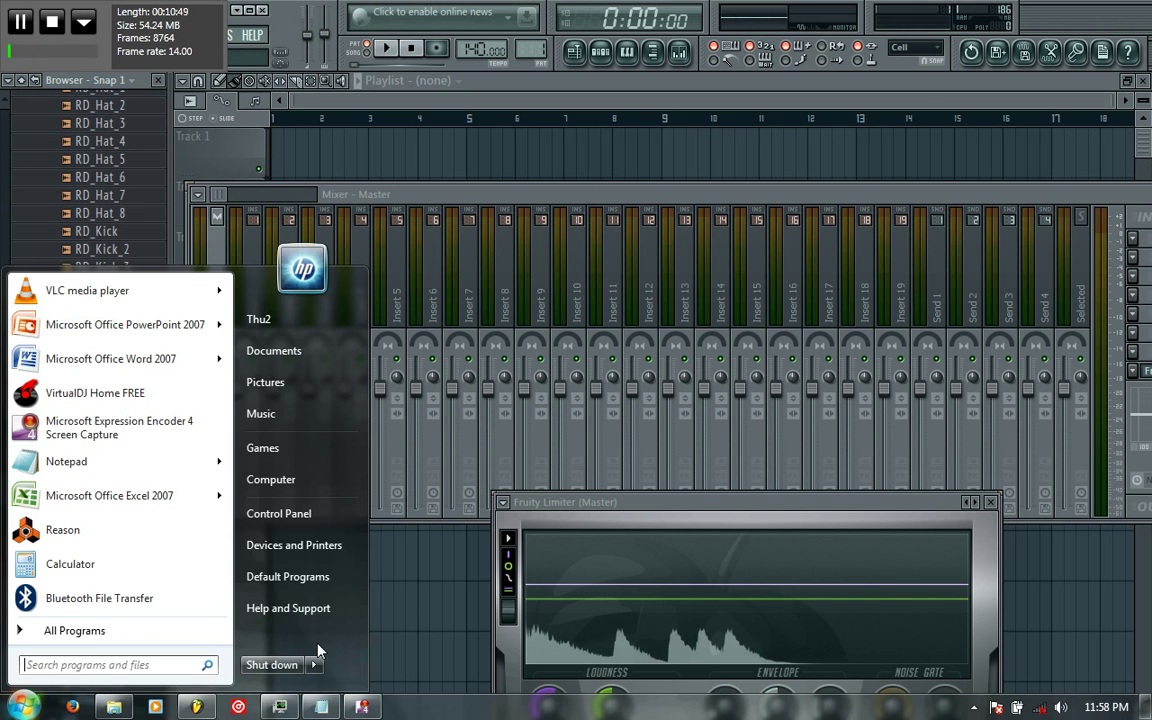
pyautogui.hotkey('alt', 'Tab')
pyautogui.press('Return')
pyautogui.write('Snares!')
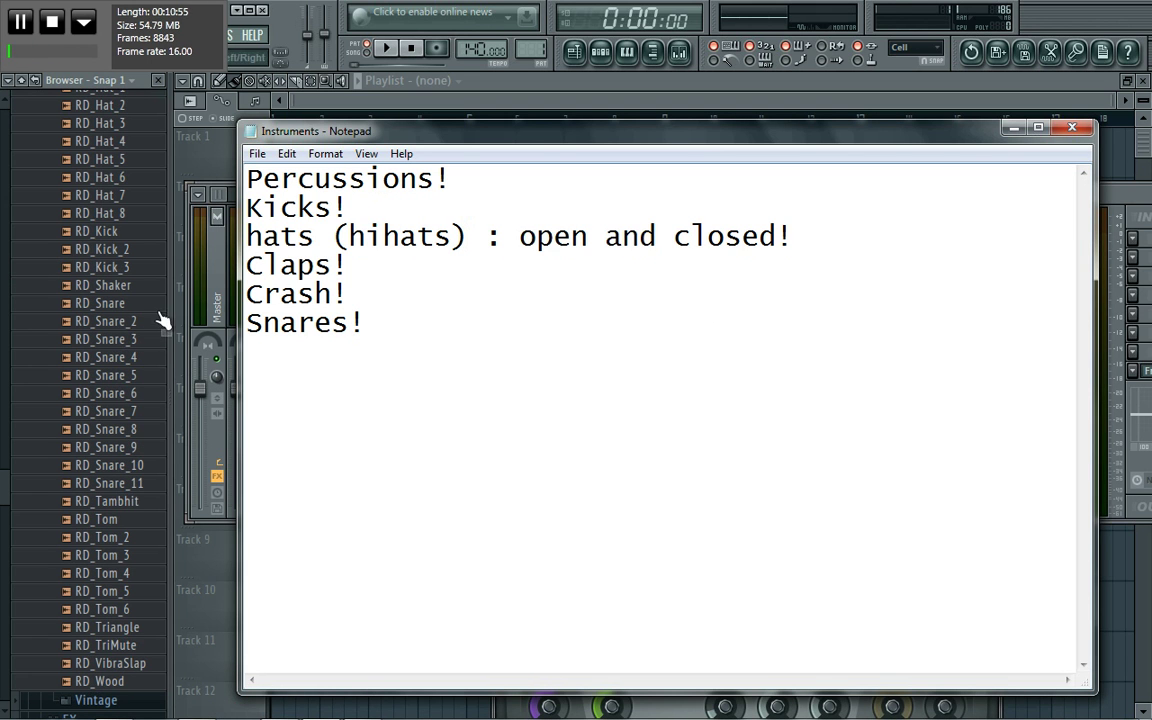
# Step: Switch to FL Studio and preview the RealDrumkits snare samples, ranging from RD_Snare to RD_Snare_11
pyautogui.moveTo(108, 339); pyautogui.dragTo(123, 373)
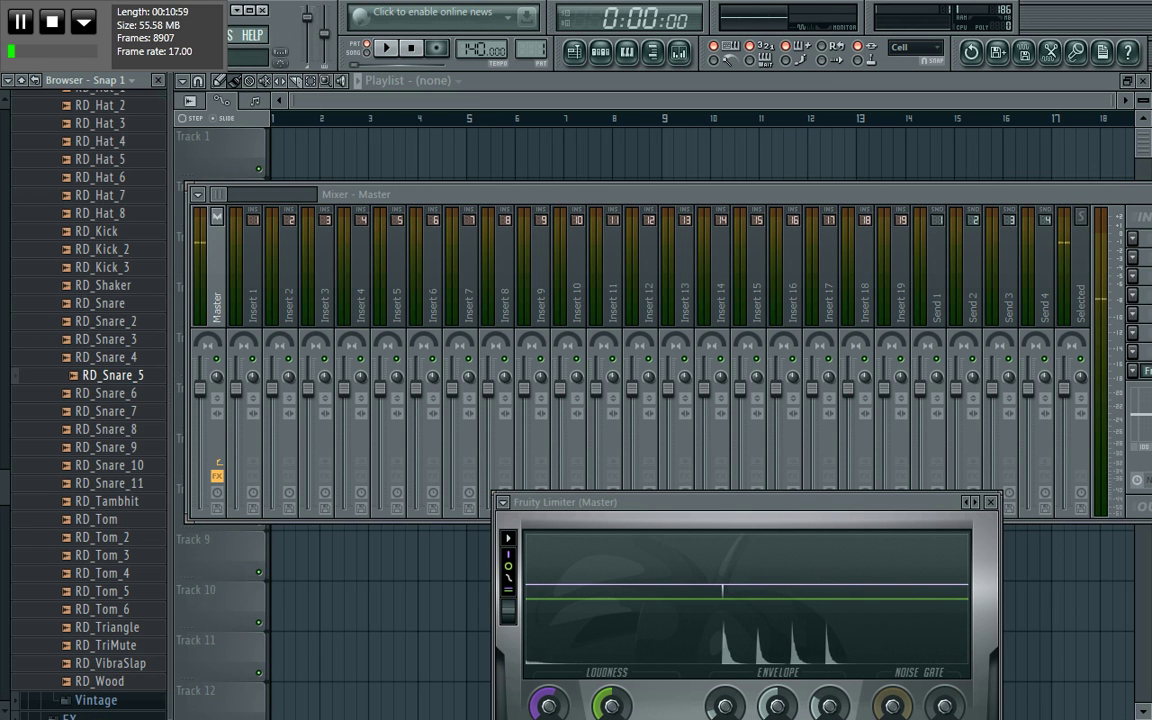
pyautogui.click(103, 393)
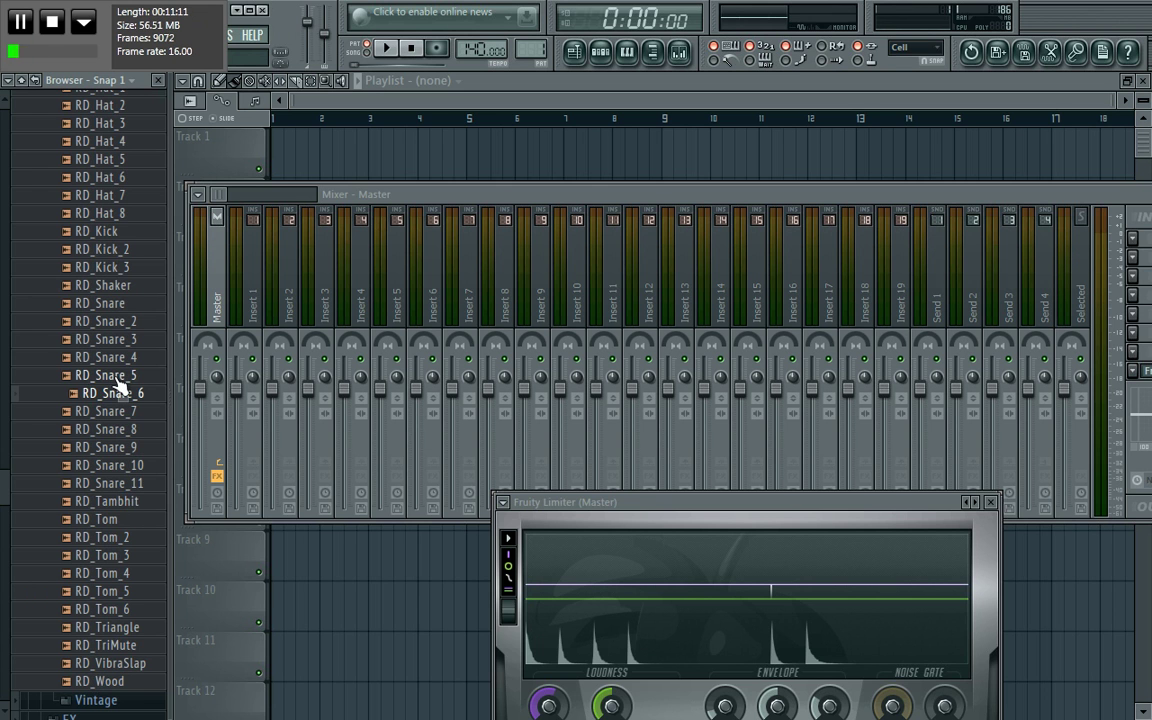
pyautogui.click(112, 305)
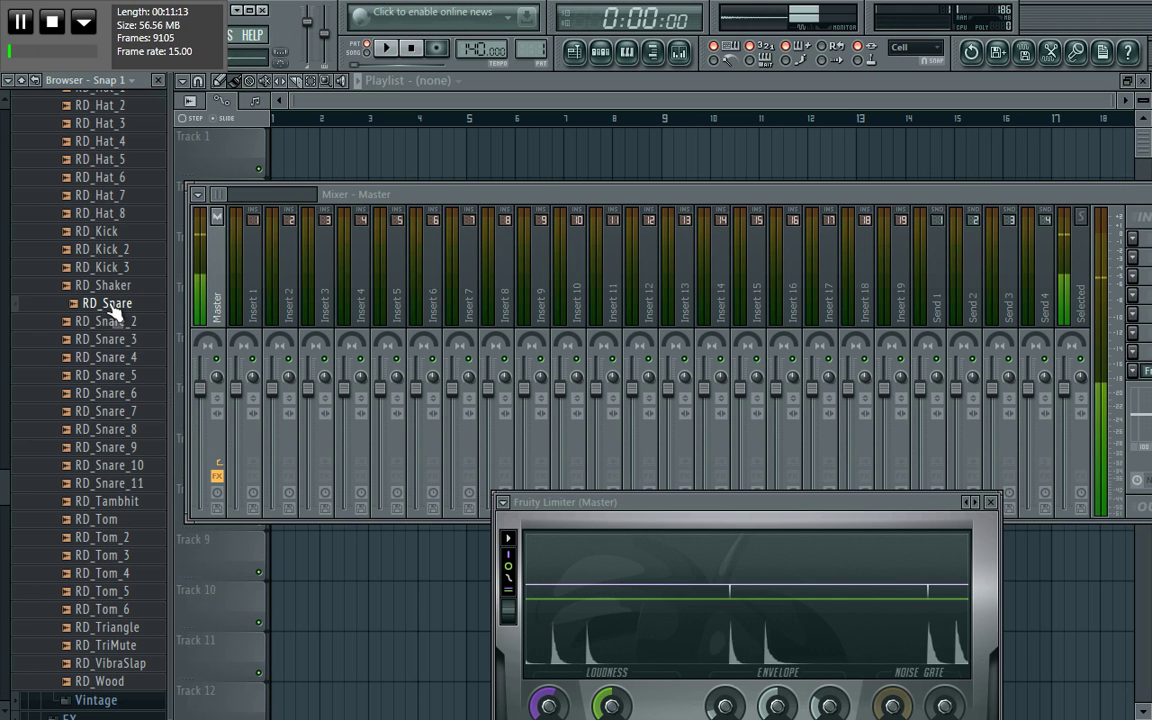
pyautogui.click(110, 325)
pyautogui.click(110, 393)
pyautogui.click(110, 411)
pyautogui.click(110, 429)
pyautogui.click(110, 447)
pyautogui.click(115, 467)
pyautogui.click(115, 486)
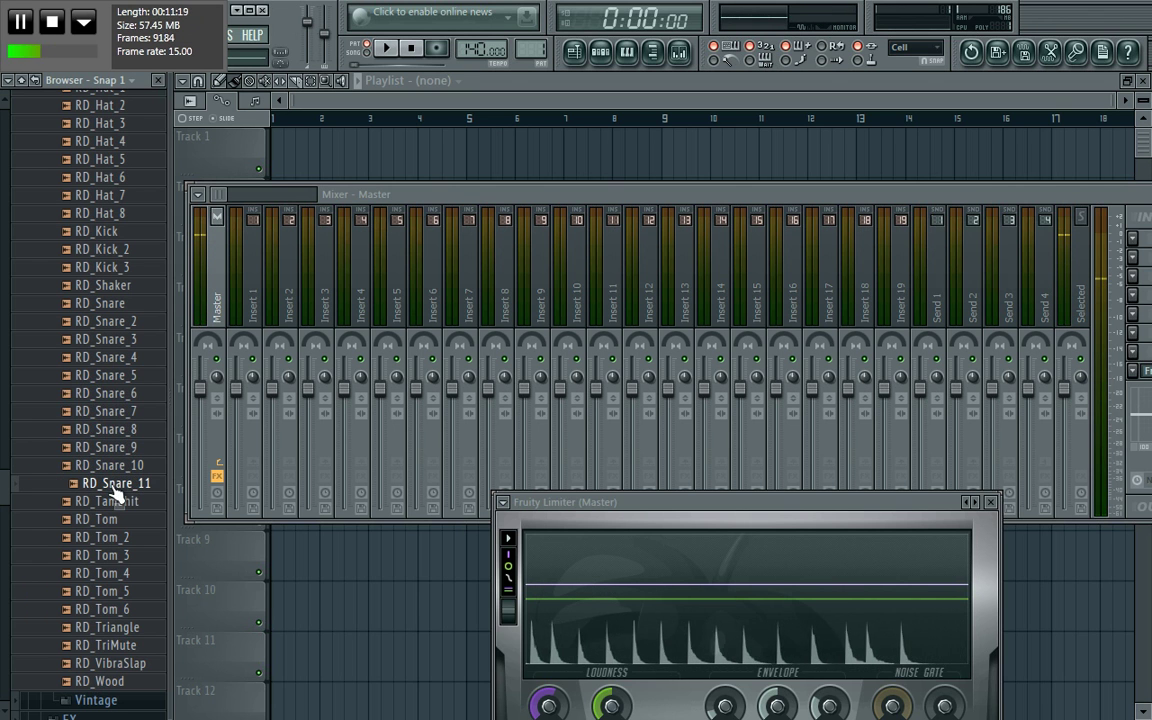
# Step: Move the Fruity Limiter window up over the mixer, and compare the samples RD_Tom and RD_Tom_2 with RD_Snare
pyautogui.click(113, 522)
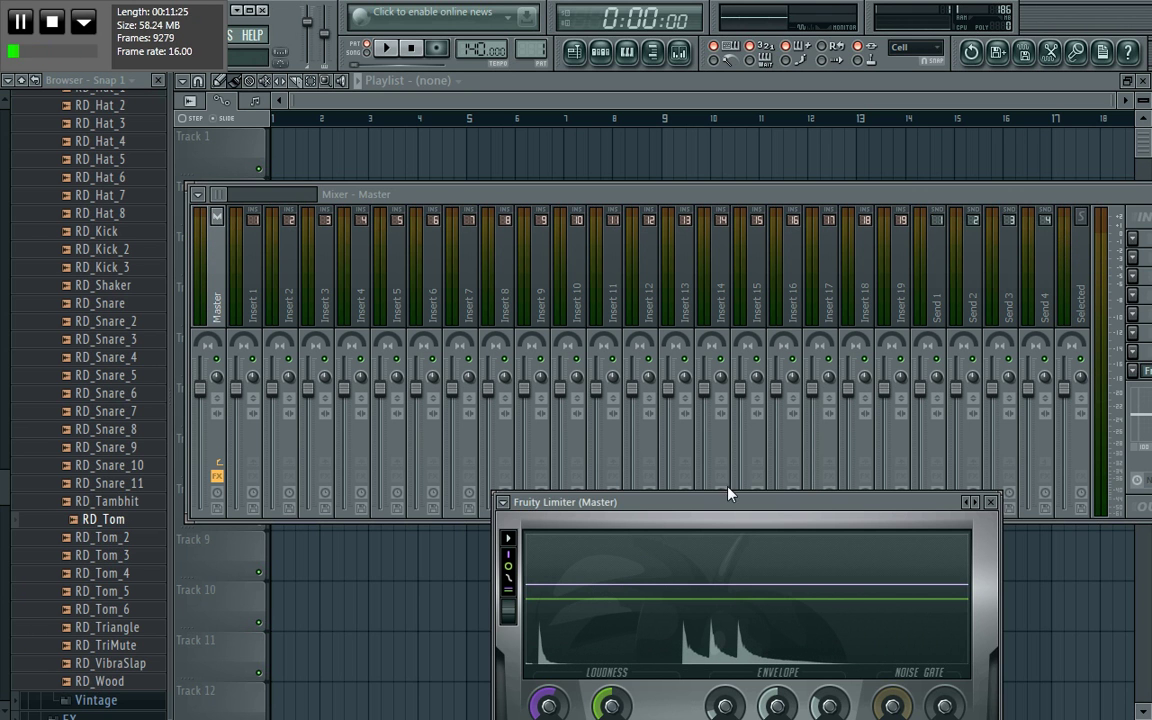
pyautogui.moveTo(728, 503); pyautogui.dragTo(648, 316)
pyautogui.click(110, 304)
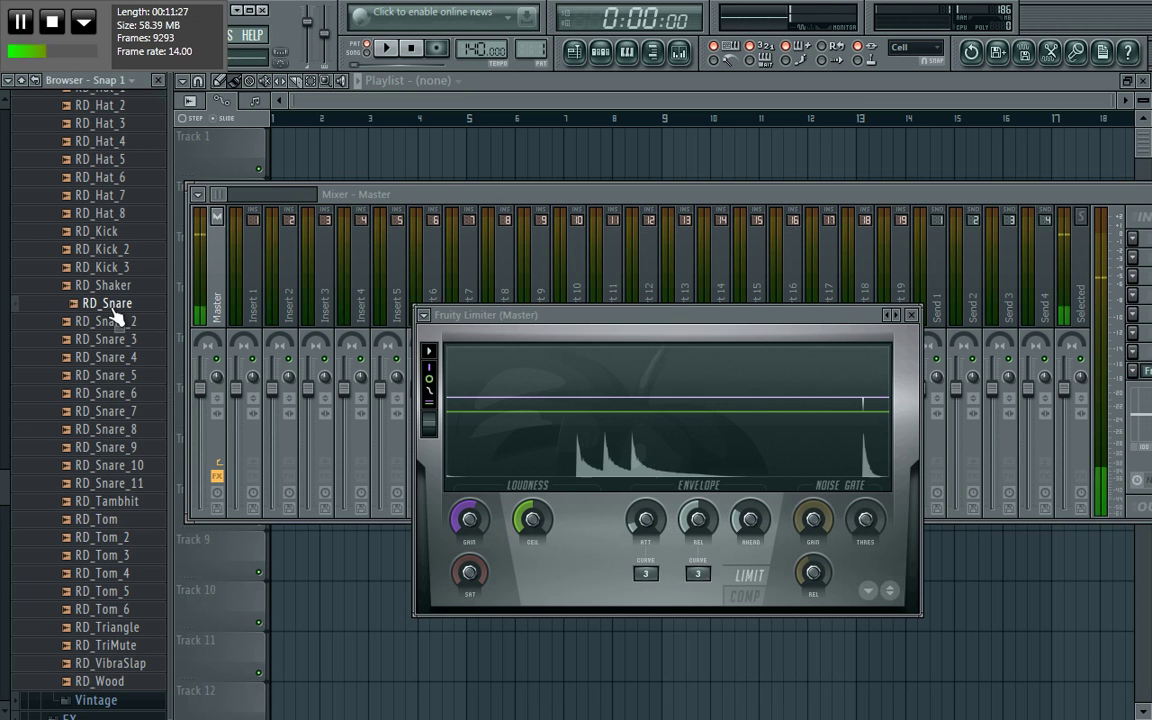
pyautogui.click(111, 541)
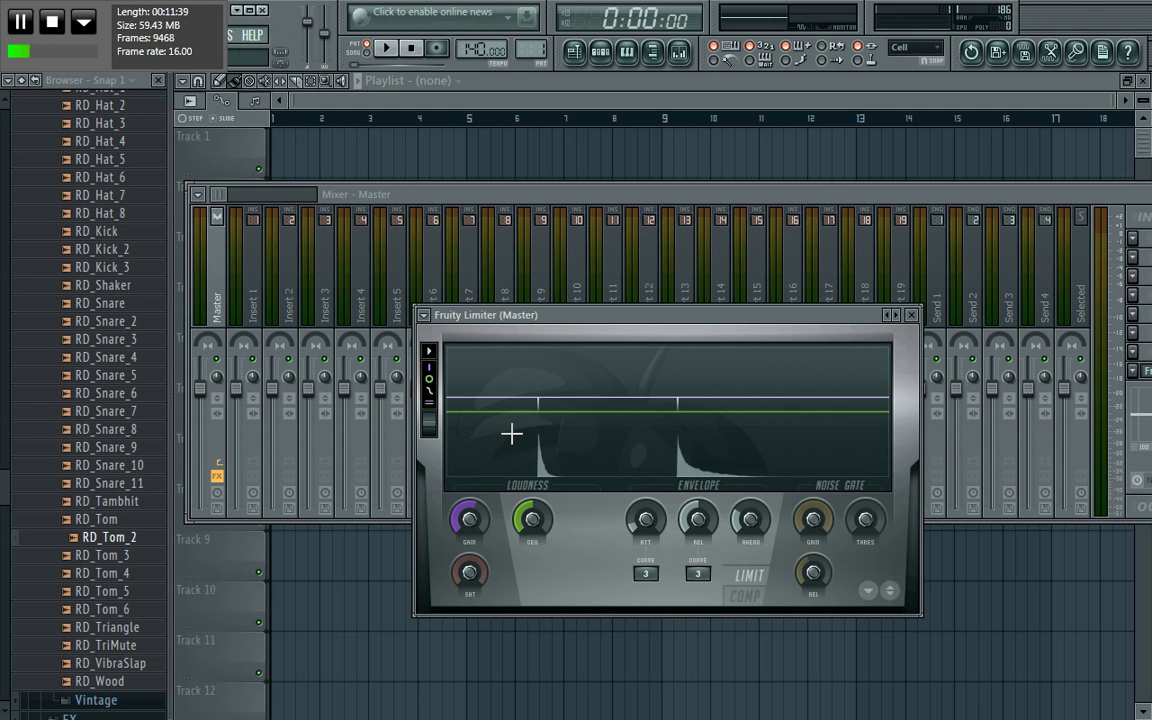
# Step: Try a lower ceiling in the Fruity Limiter on the Master track, and turn it back up
pyautogui.moveTo(528, 522); pyautogui.dragTo(528, 550)
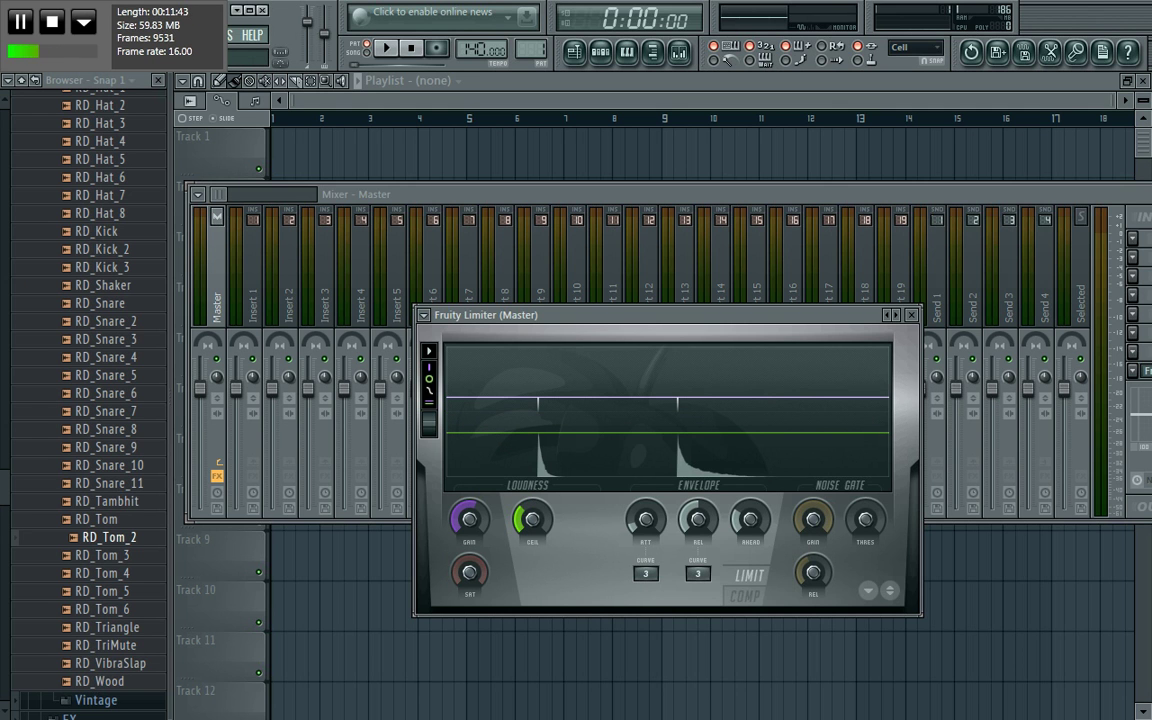
pyautogui.moveTo(532, 518); pyautogui.dragTo(532, 500)
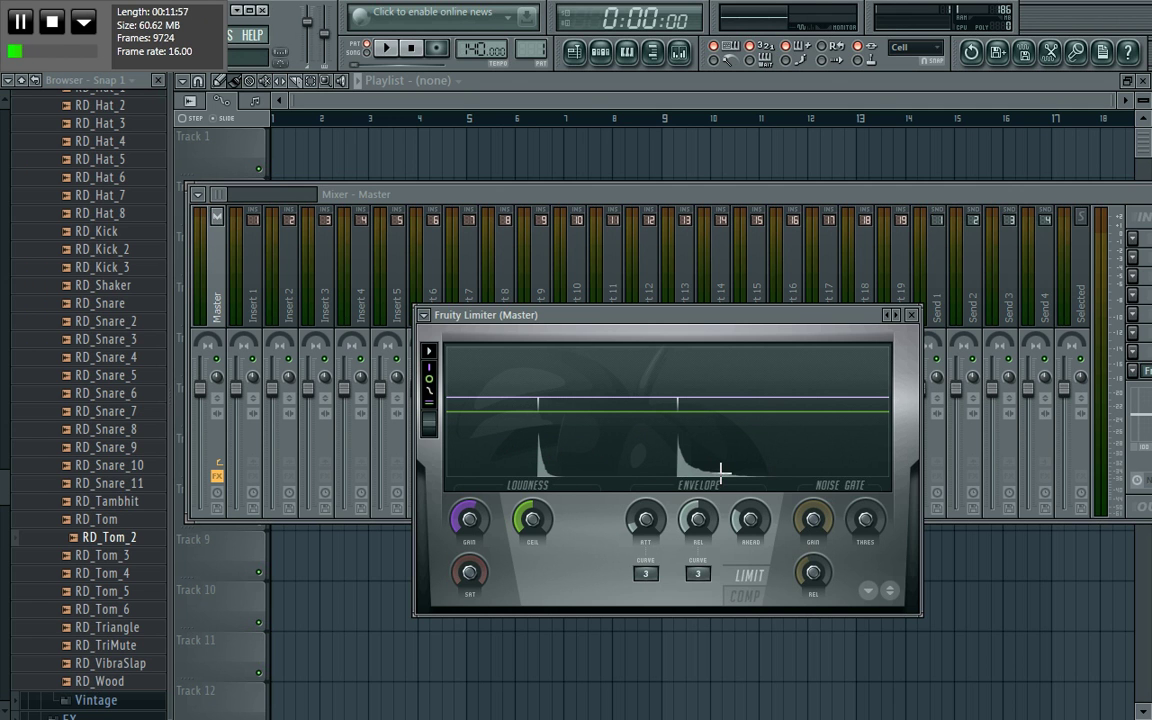
# Step: Preview RD_Tom_3, RD_Tom_5 and RD_Tom_6, and compare them with the snares RD_Snare_7, RD_Snare_6, RD_Snare_5 and RD_Snare_3
pyautogui.click(103, 556)
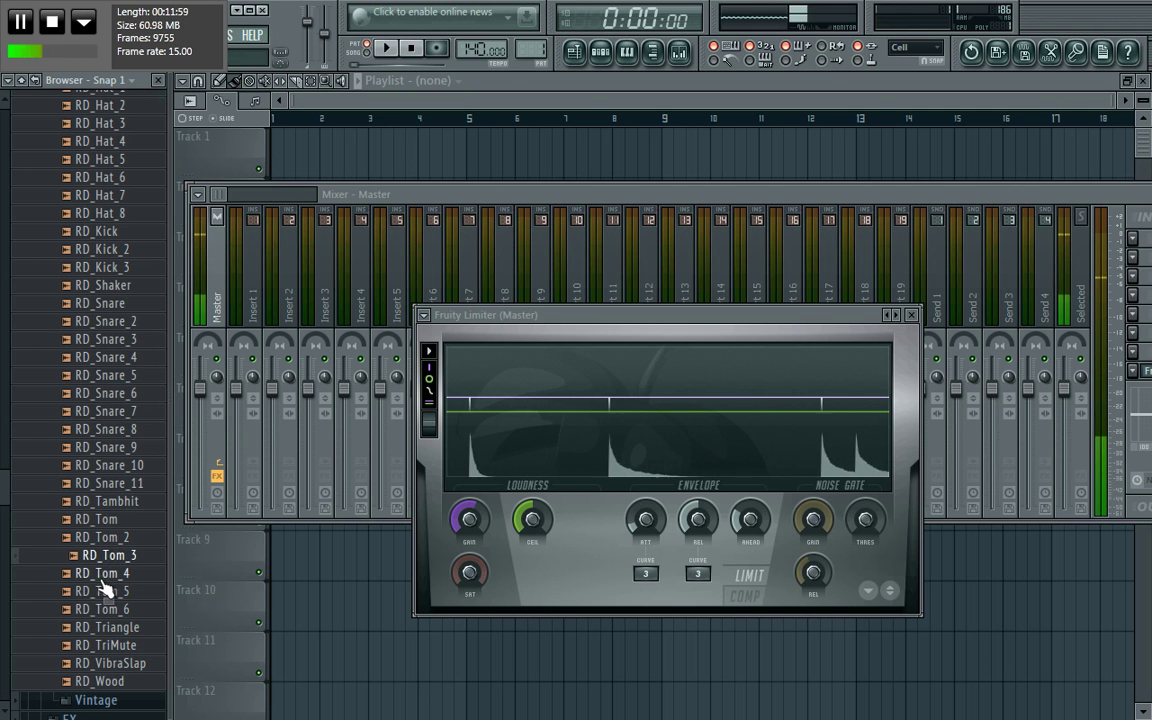
pyautogui.click(98, 590)
pyautogui.click(100, 609)
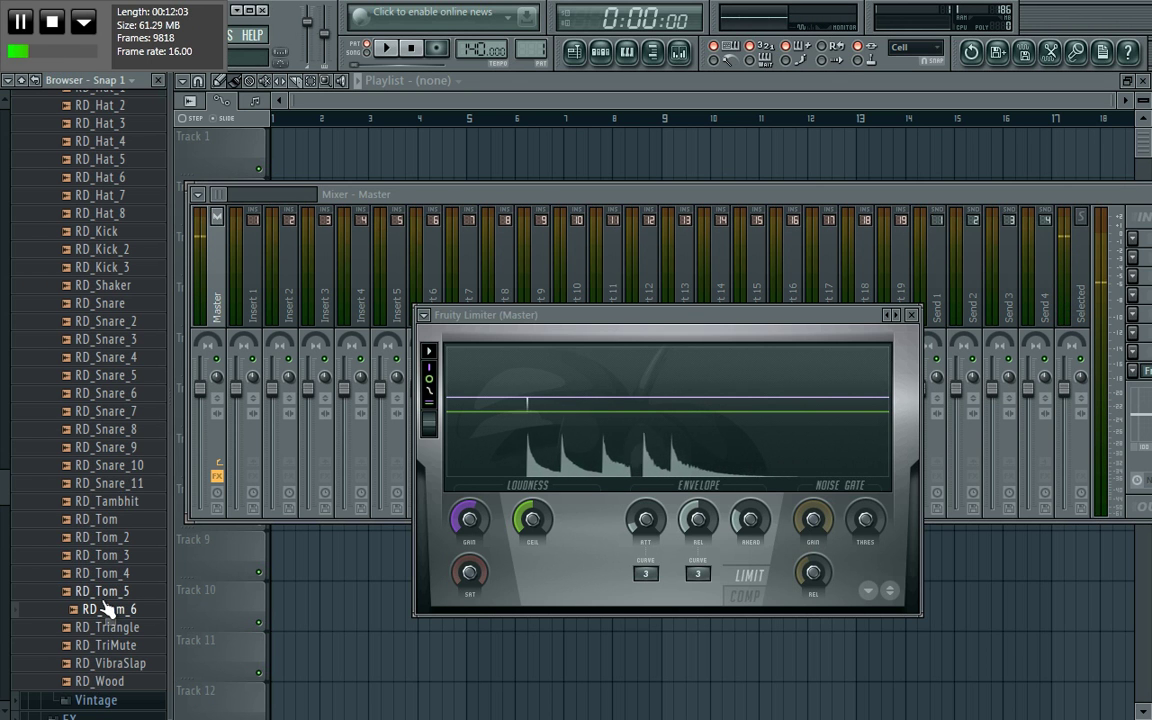
pyautogui.click(130, 414)
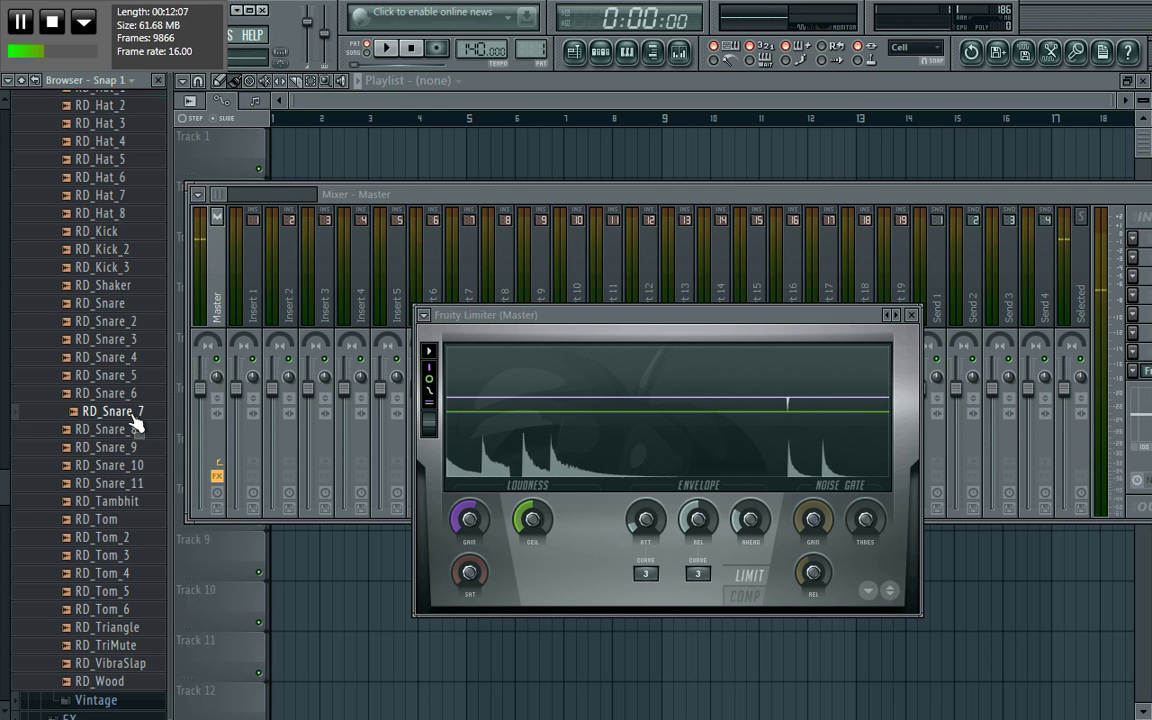
pyautogui.click(131, 417)
pyautogui.click(131, 417)
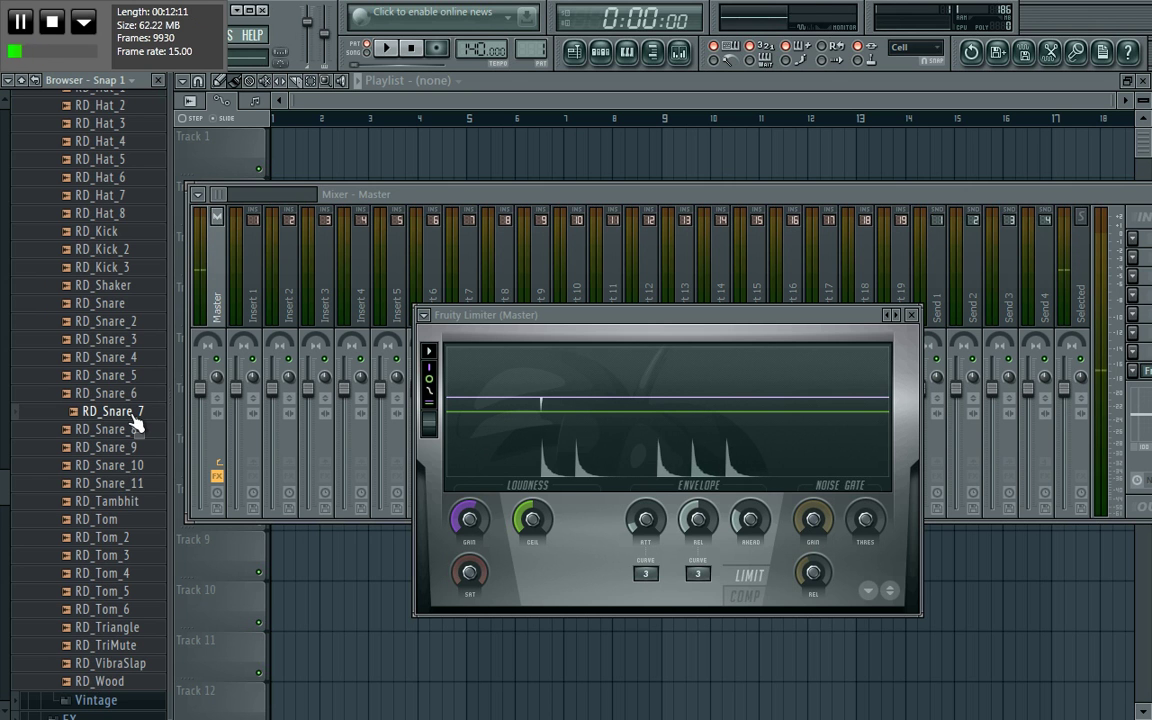
pyautogui.click(134, 393)
pyautogui.click(128, 375)
pyautogui.click(120, 339)
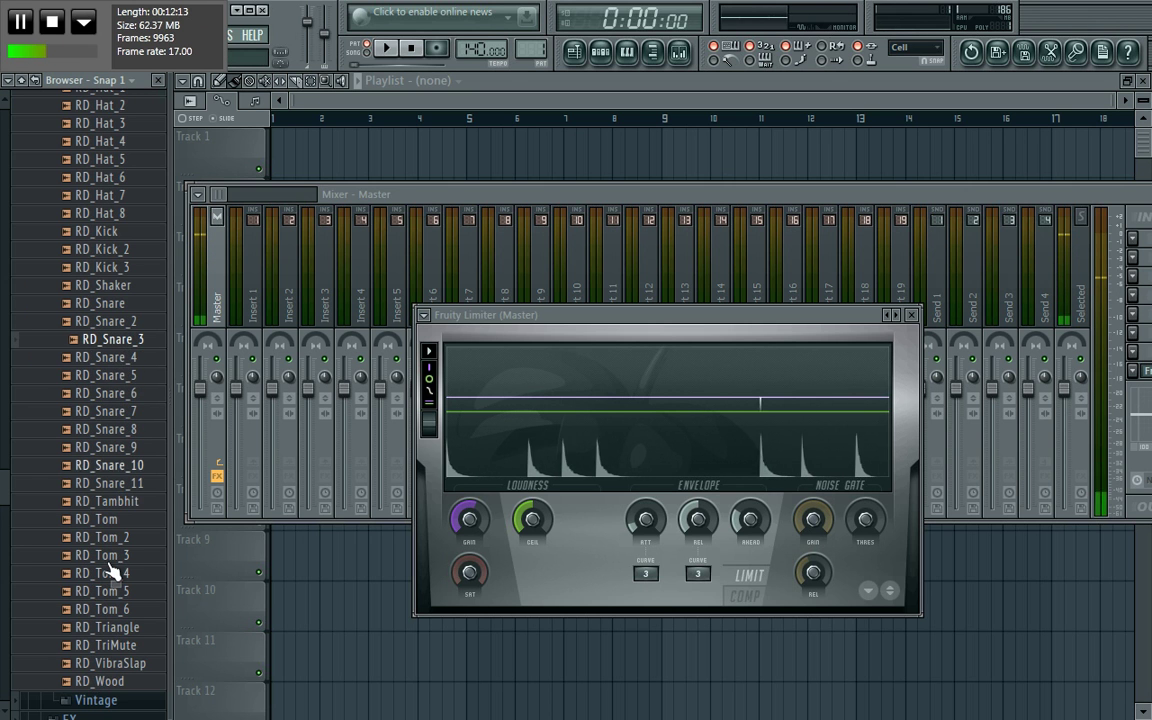
# Step: Preview RD_Tom_3, RD_Tom_4 and RD_Tom_6, and step back through the samples one by one up to RD_Snare_9
pyautogui.click(110, 562)
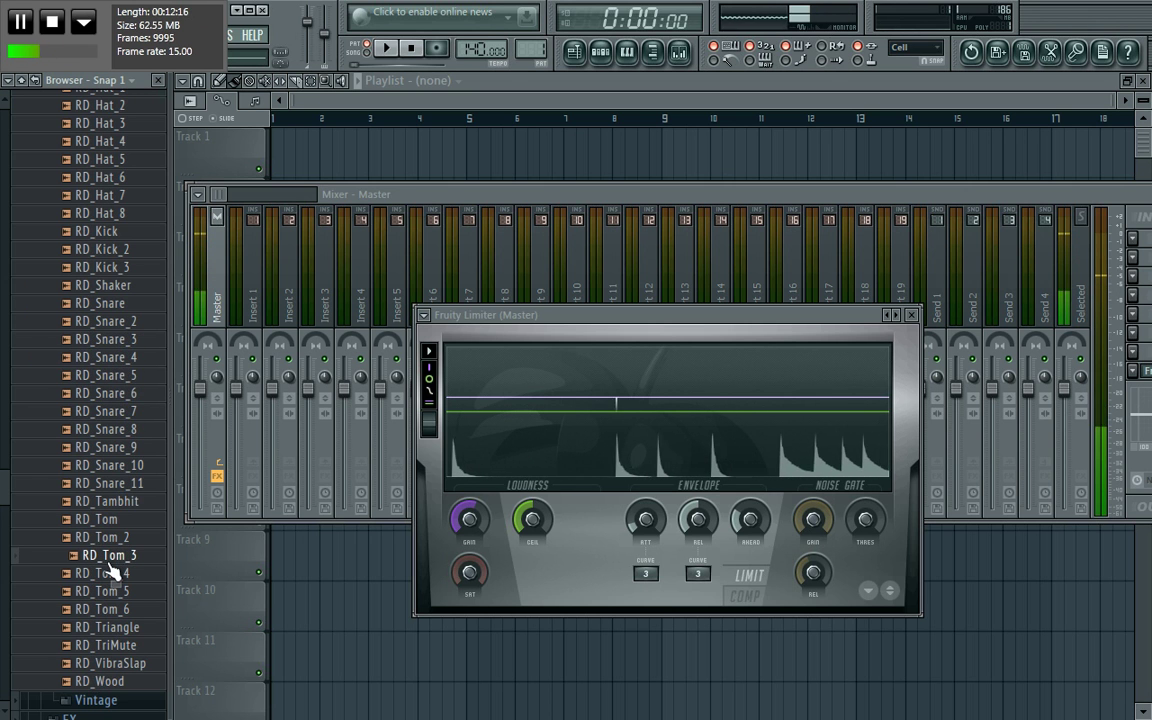
pyautogui.click(110, 572)
pyautogui.click(112, 609)
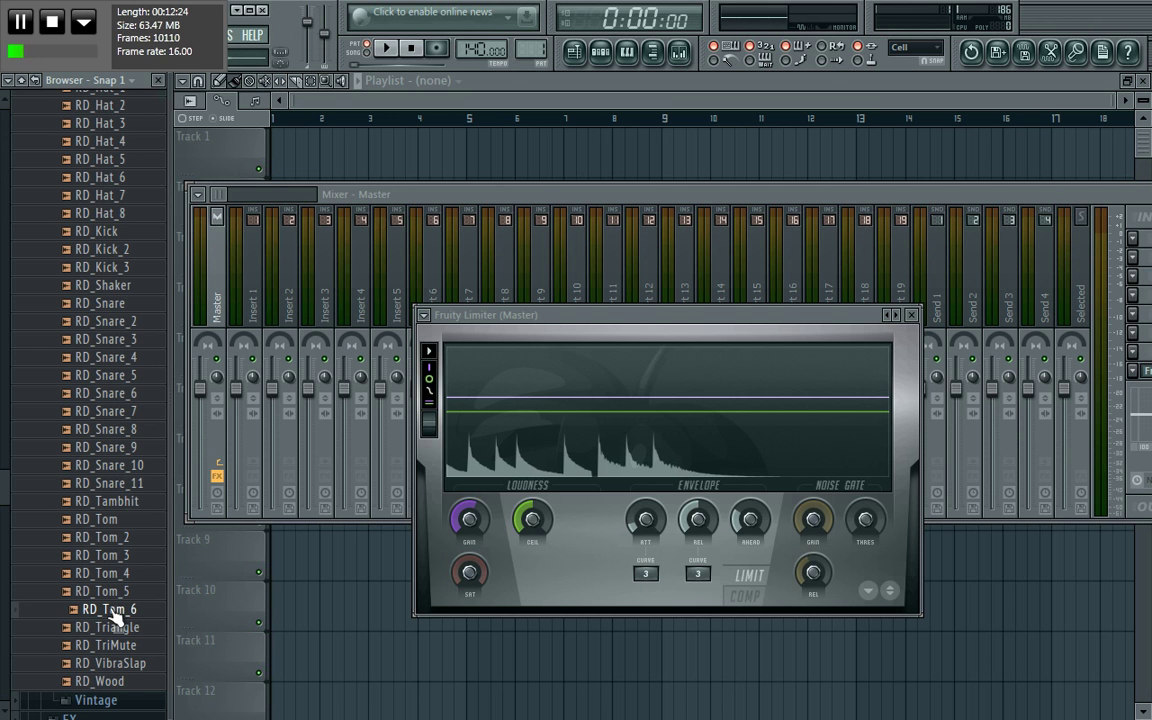
pyautogui.press('Up')
pyautogui.press('Up')
pyautogui.press('Up')
pyautogui.press('Up')
pyautogui.press('Up')
pyautogui.press('Up')
pyautogui.press('Up')
pyautogui.press('Up')
pyautogui.press('Up')
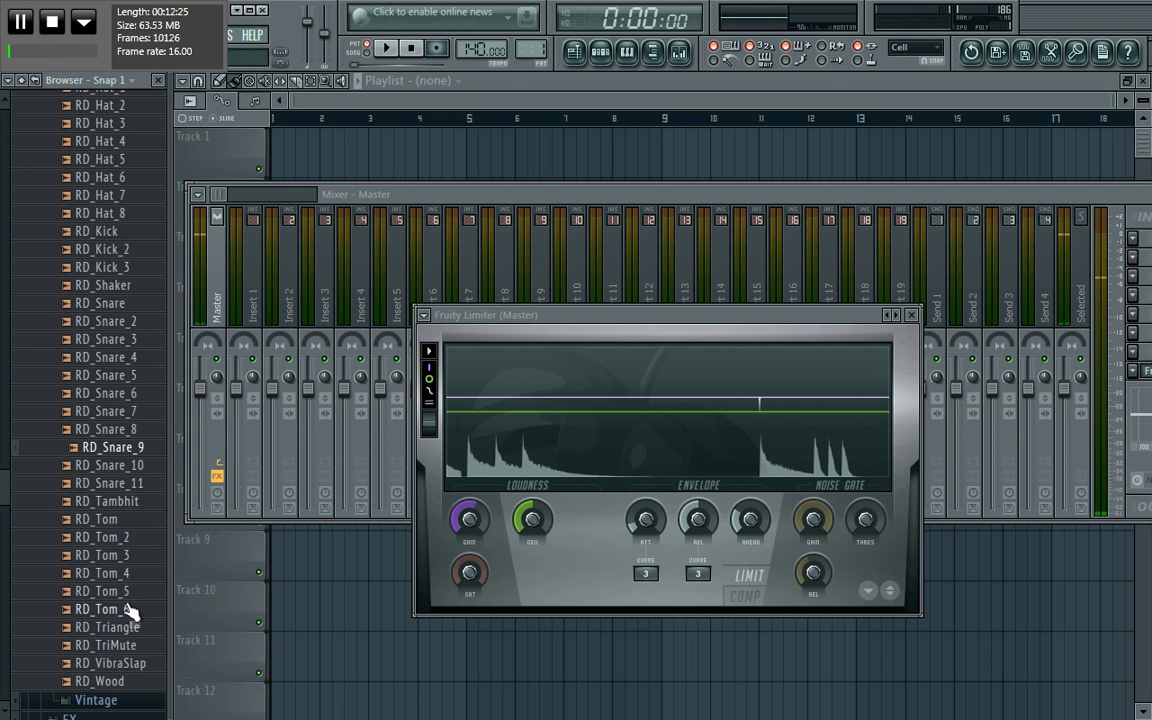
# Step: Collapse the RealDrumkits folder, and switch to Notepad to add the line "Toms!" below "Snares!"
pyautogui.moveTo(3, 418); pyautogui.dragTo(2, 306)
pyautogui.click(120, 260)
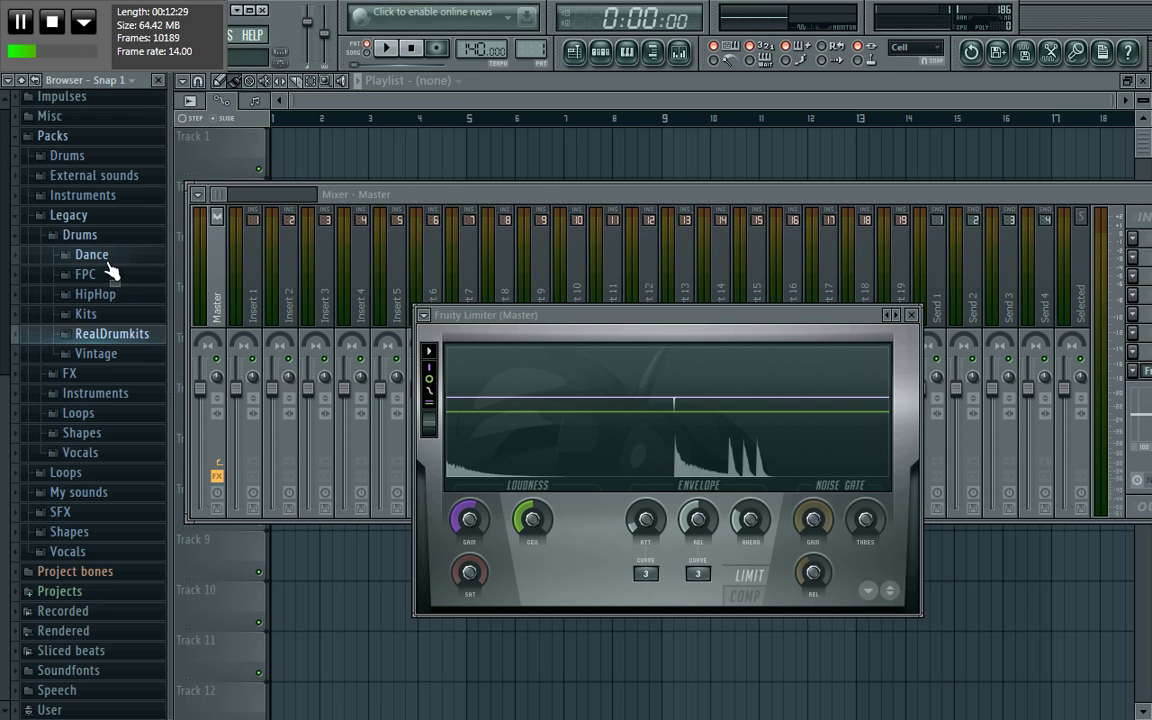
pyautogui.click(22, 707)
pyautogui.click(321, 707)
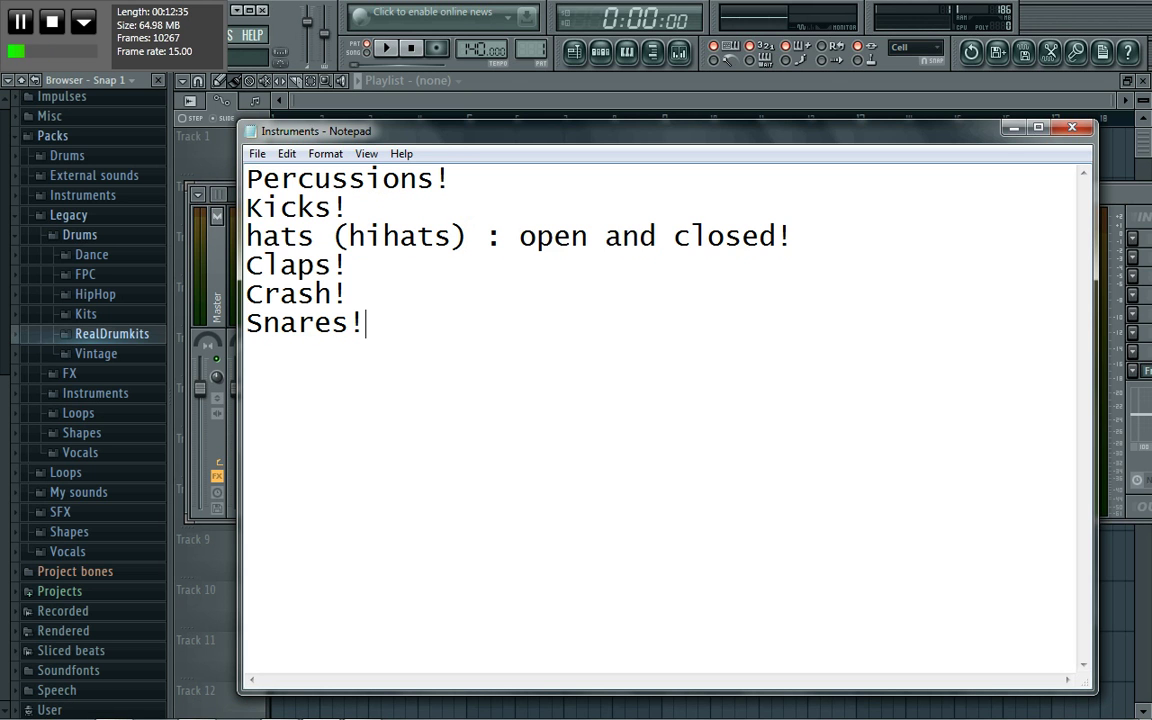
pyautogui.write('Toms!')
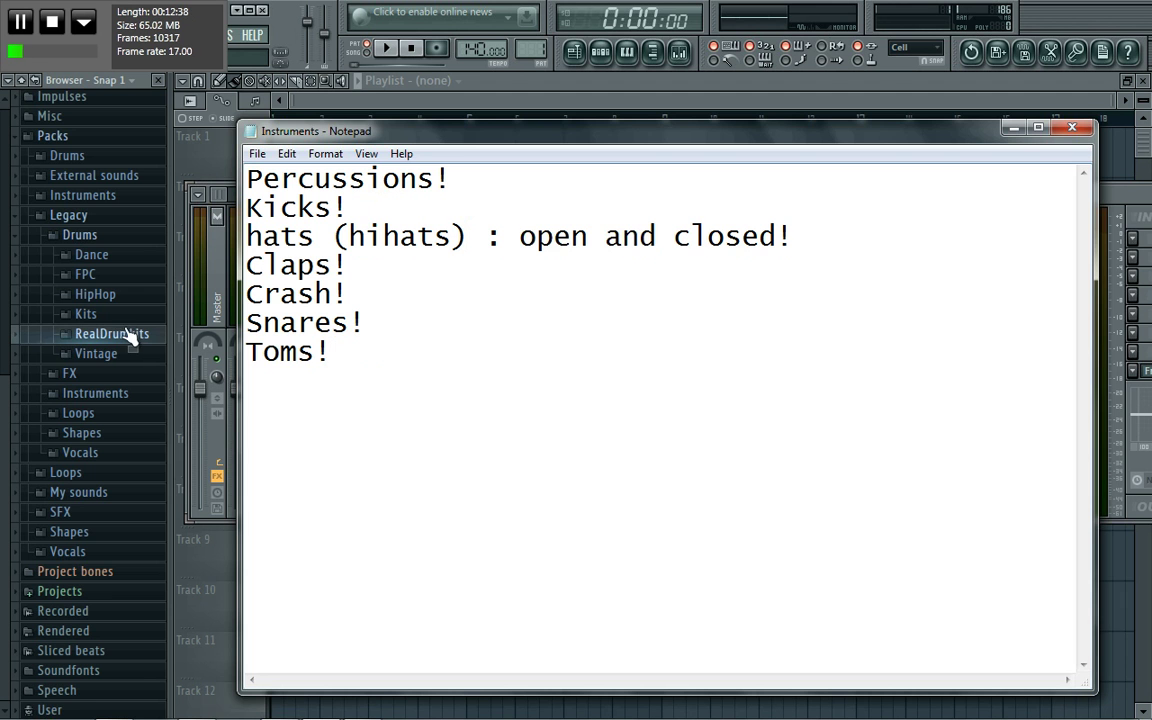
# Step: Switch to FL Studio, preview RD_Tom_2 from the RealDrumkits folder, and collapse the RealDrumkits and Legacy folders
pyautogui.click(110, 330)
pyautogui.click(110, 330)
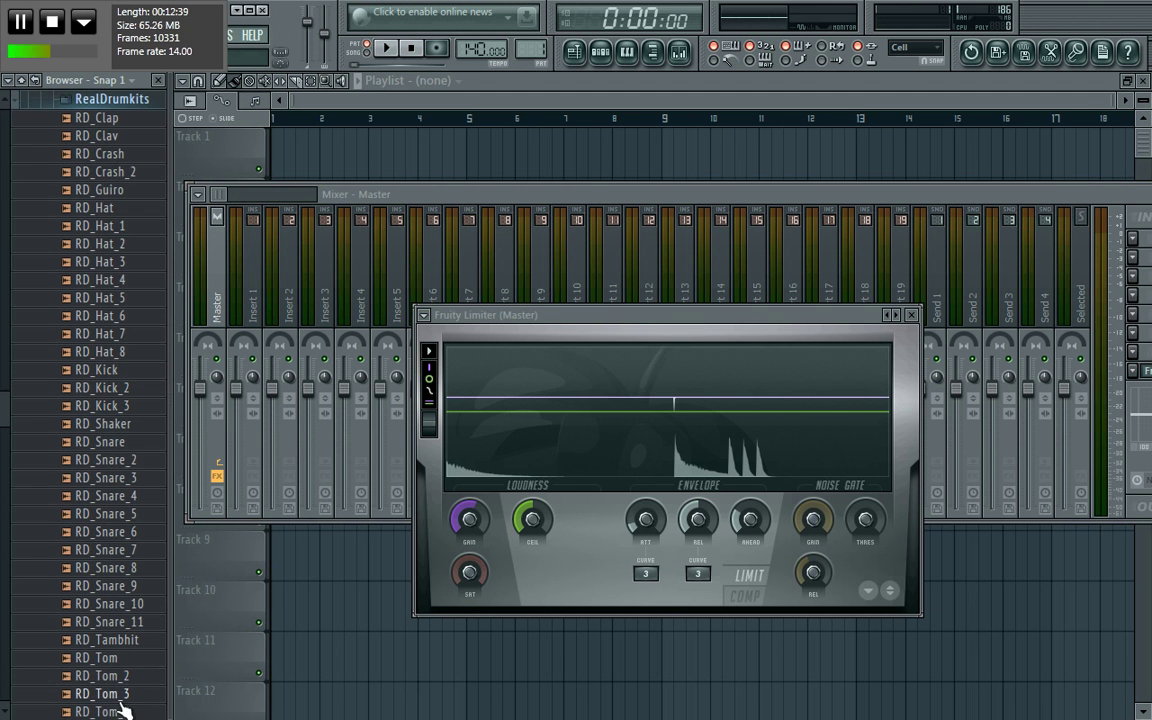
pyautogui.click(106, 680)
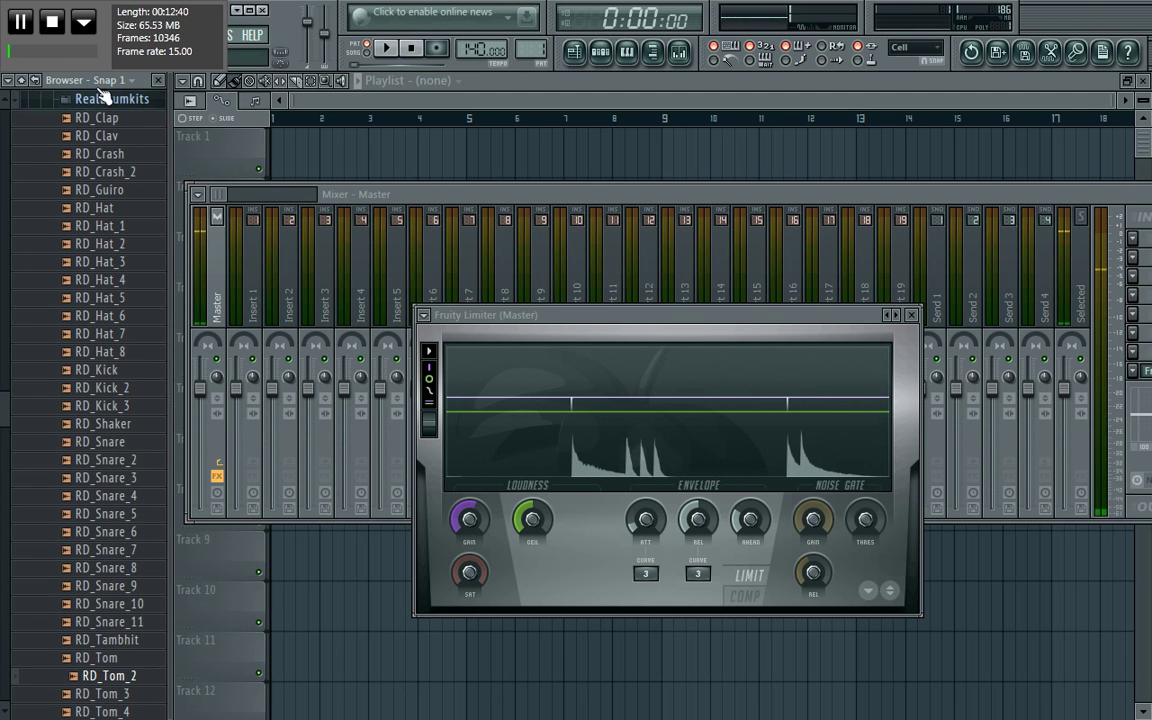
pyautogui.click(100, 102)
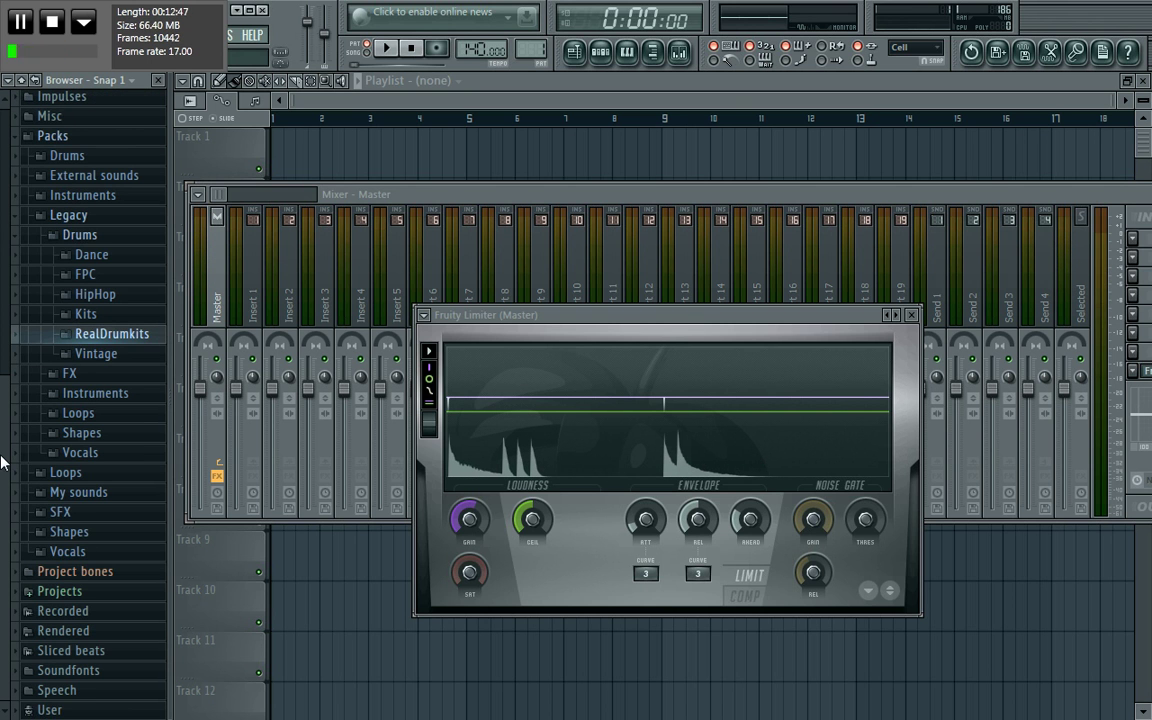
pyautogui.click(92, 217)
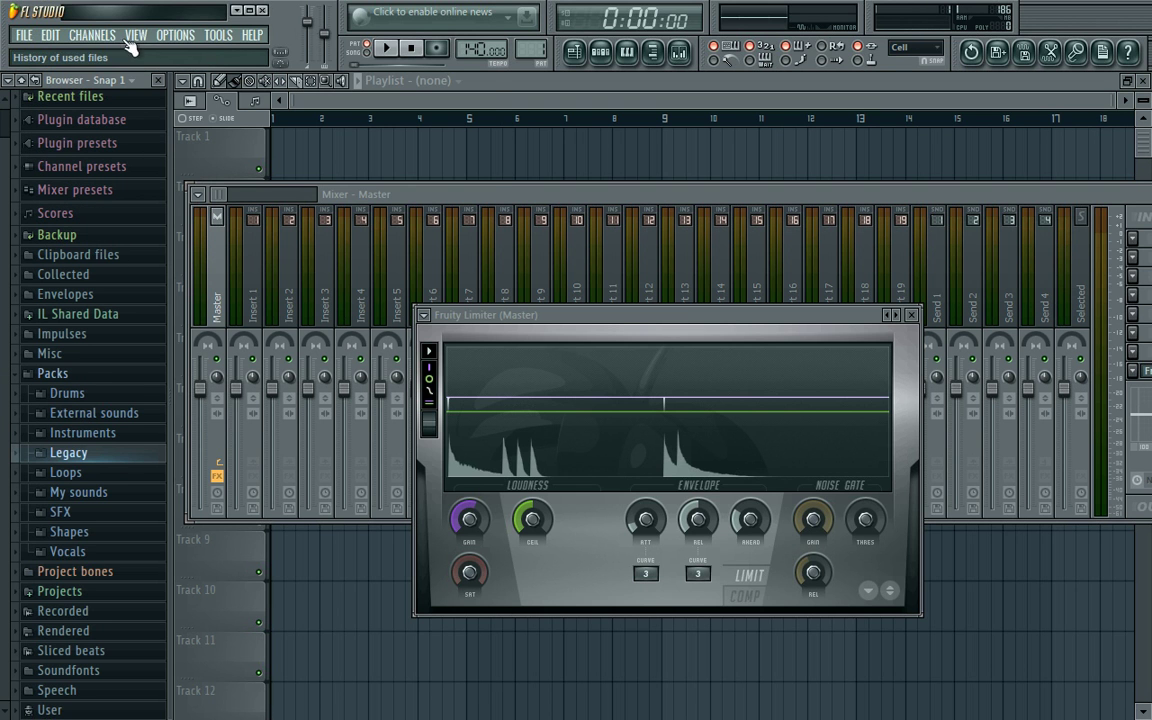
# Step: Add a Hypersonic channel and an FL Keys channel to the project
pyautogui.click(92, 35)
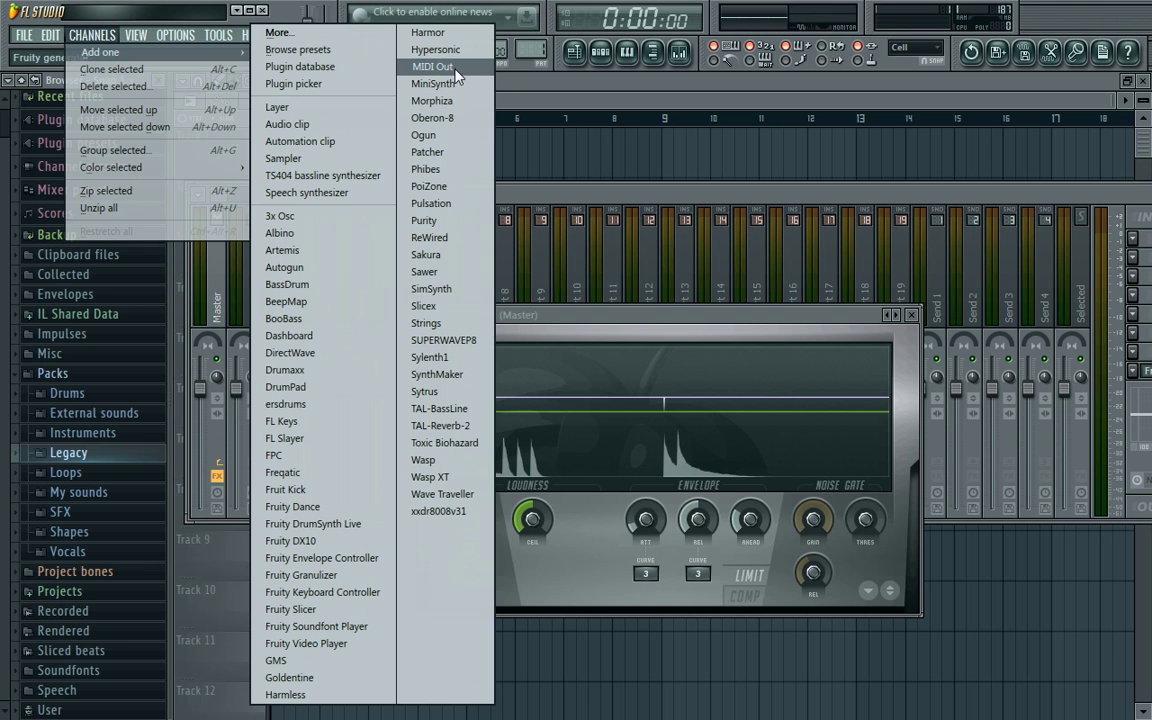
pyautogui.click(405, 49)
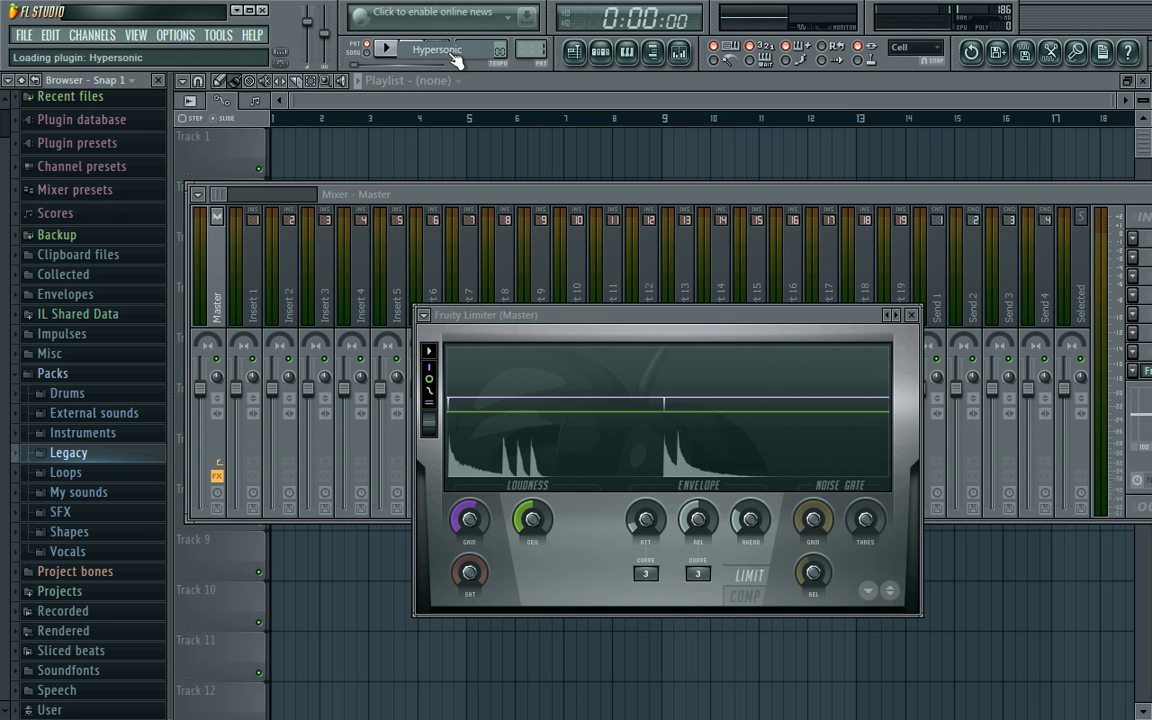
pyautogui.click(99, 37)
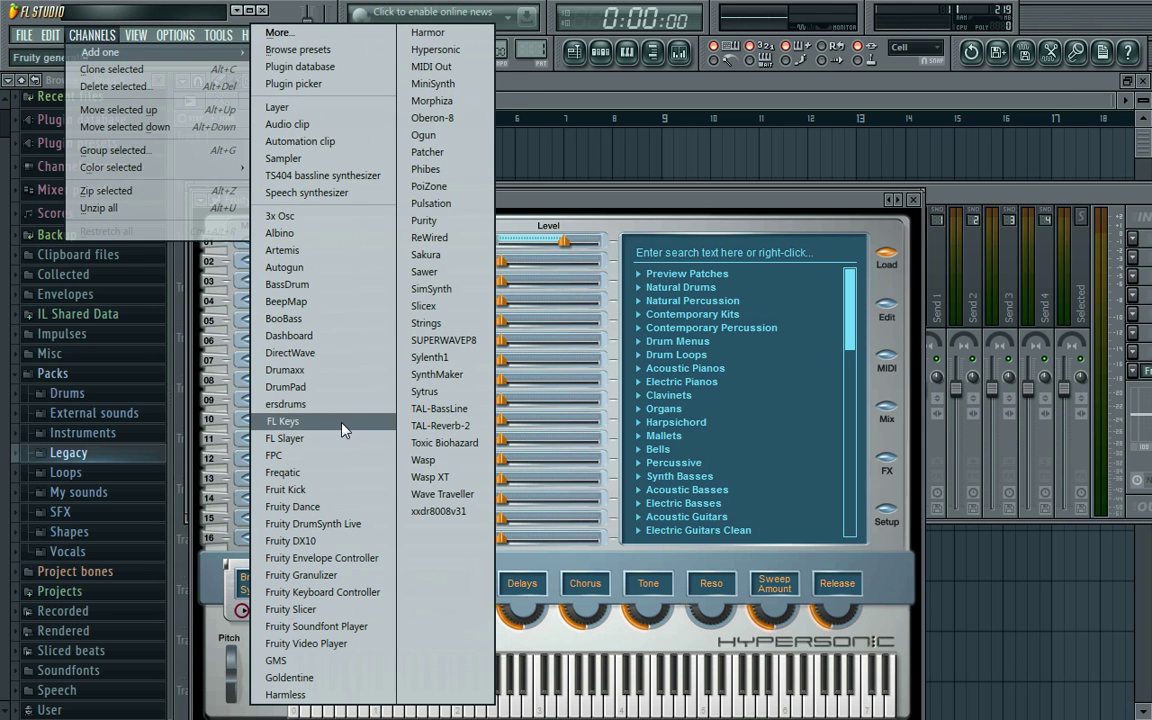
pyautogui.click(300, 421)
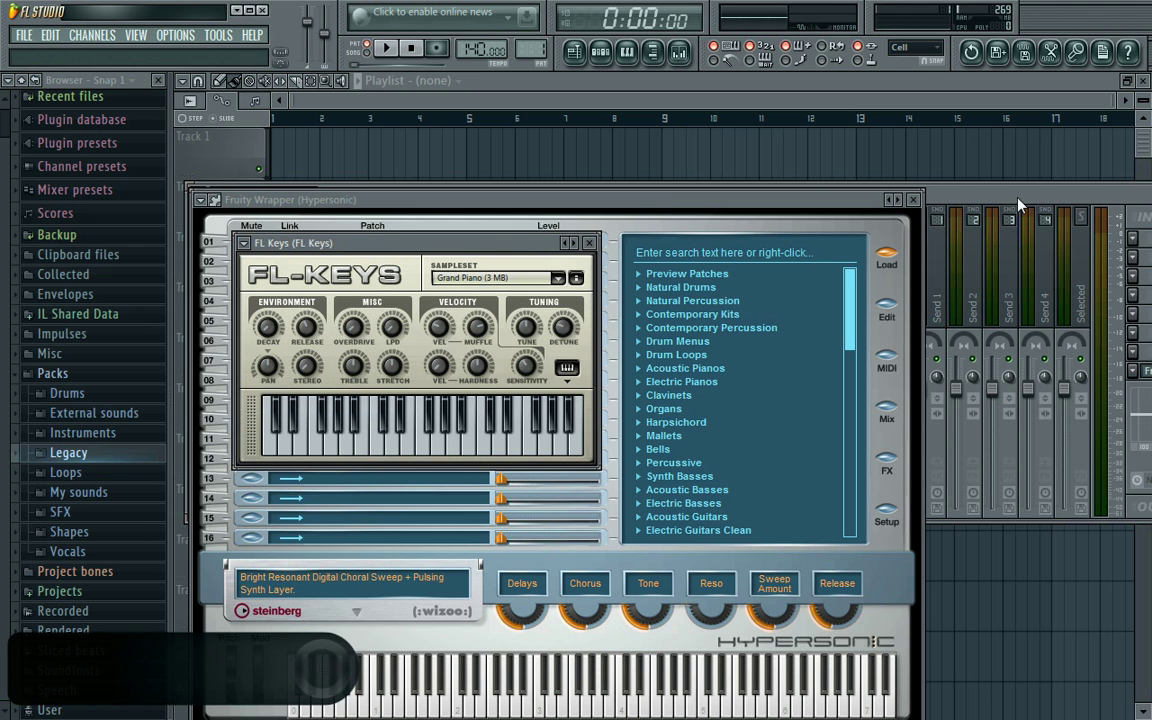
# Step: Close the Hypersonic window and move the FL Keys window above the Fruity Limiter's controls
pyautogui.click(915, 201)
pyautogui.moveTo(585, 240); pyautogui.dragTo(819, 192)
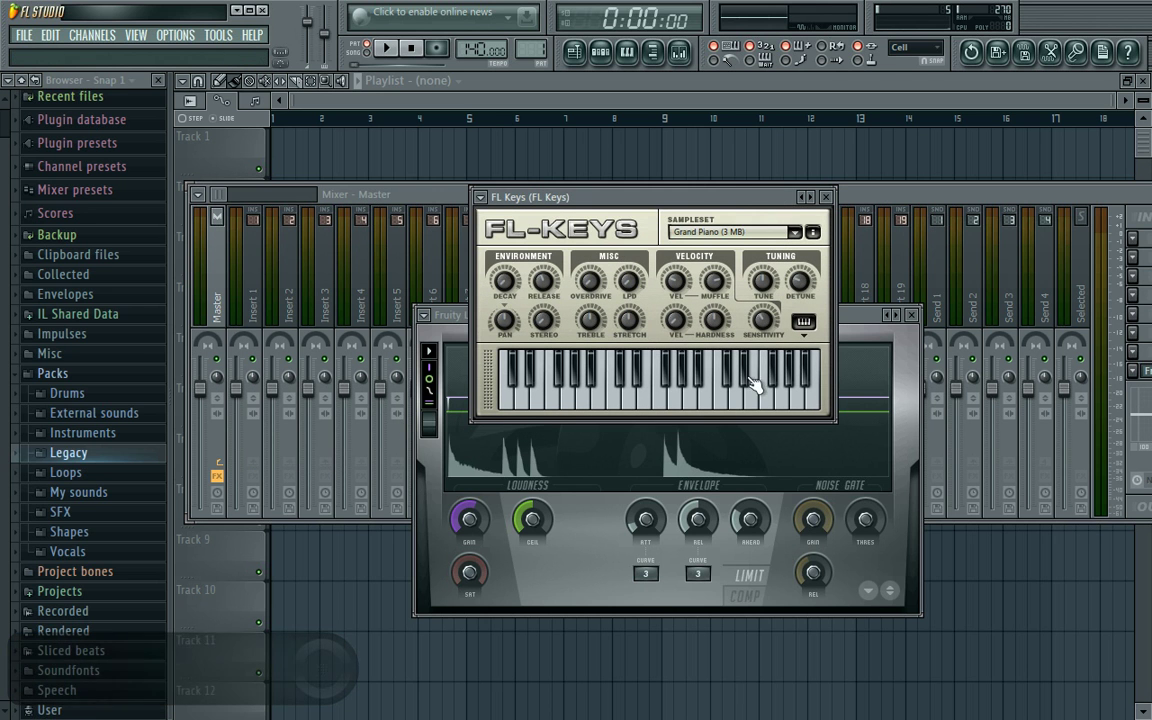
# Step: Play various low and high notes on the FL Keys keyboard to hear the Grand Piano sampleset
pyautogui.click(728, 408)
pyautogui.click(625, 398)
pyautogui.click(609, 398)
pyautogui.click(694, 383)
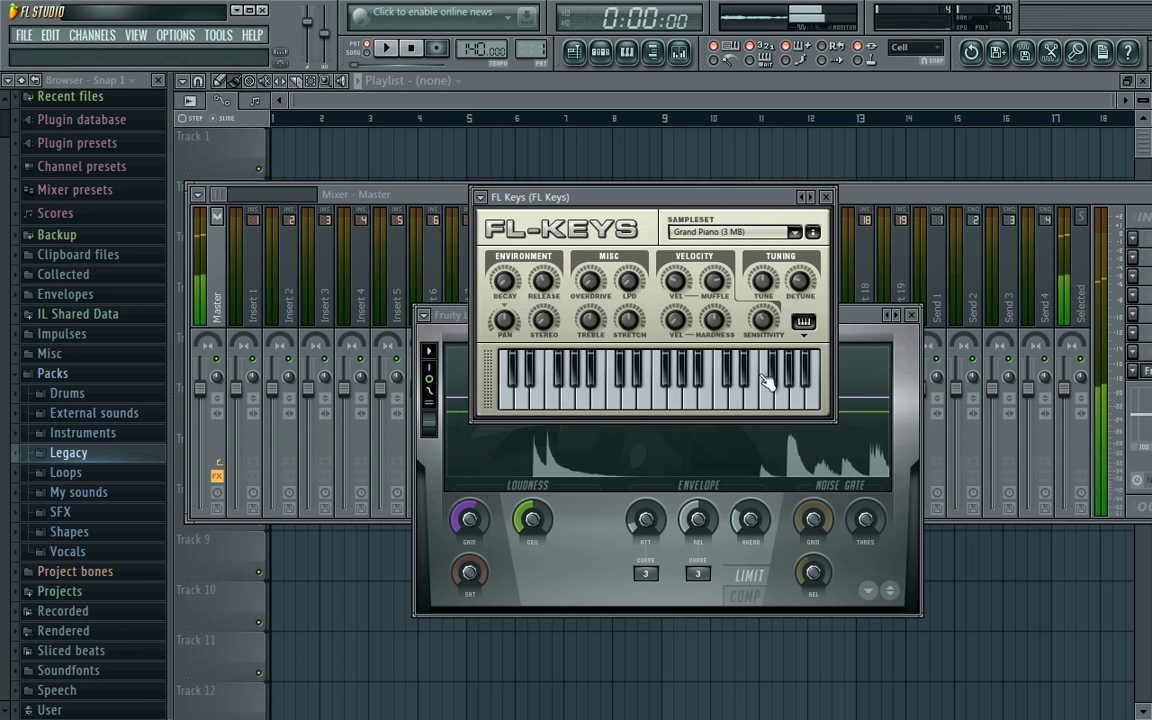
pyautogui.click(748, 378)
pyautogui.click(702, 373)
pyautogui.click(648, 380)
pyautogui.click(717, 393)
pyautogui.click(772, 388)
pyautogui.click(748, 386)
pyautogui.click(625, 386)
pyautogui.click(545, 391)
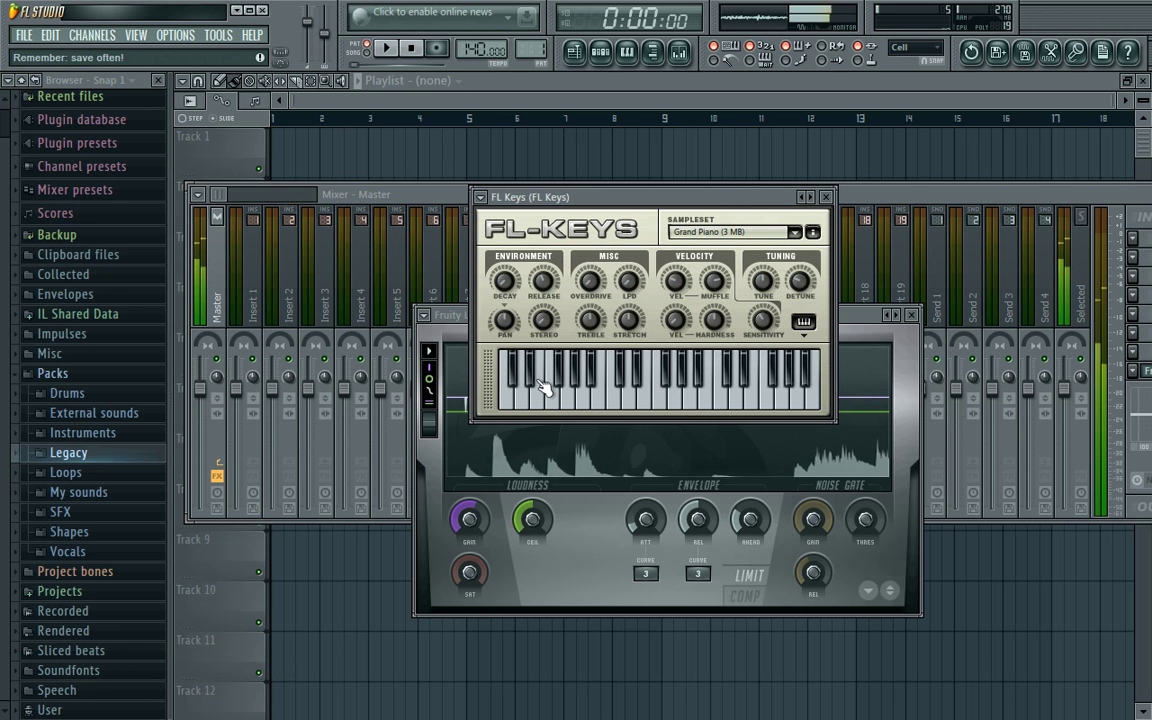
pyautogui.click(545, 388)
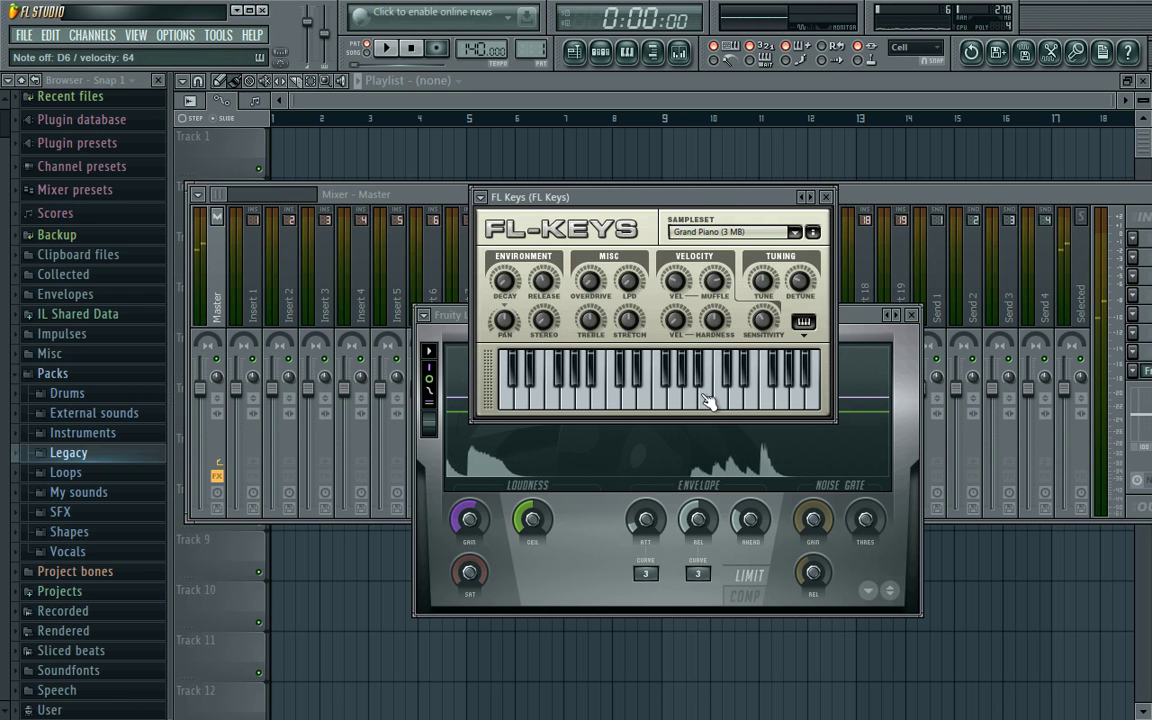
# Step: Switch to the Instruments list in Notepad and add the line "Keys!" below Toms
pyautogui.press('super')
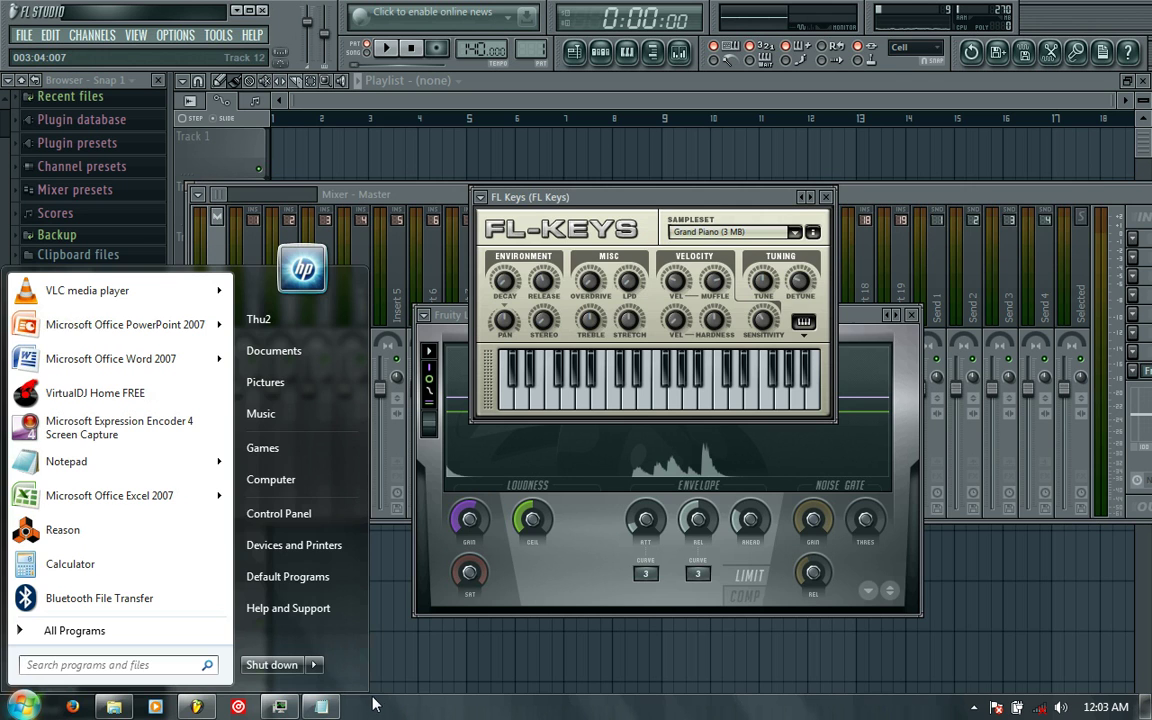
pyautogui.click(333, 708)
pyautogui.click(322, 708)
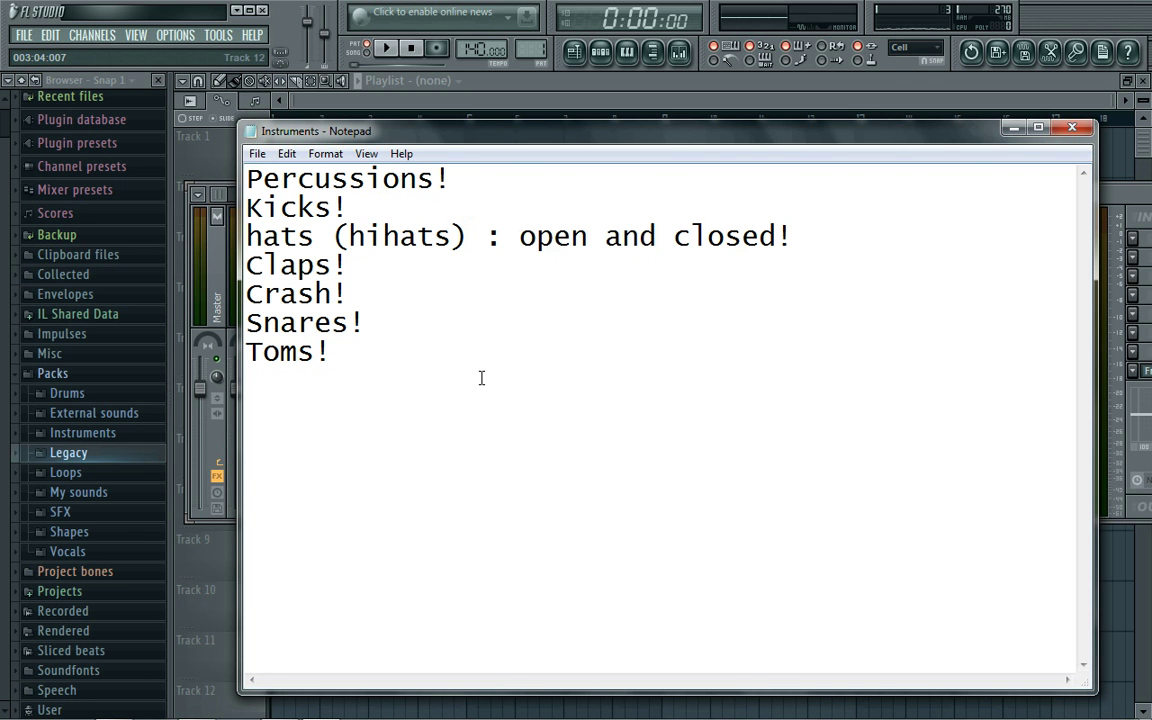
pyautogui.press('Return')
pyautogui.write('Keys!')
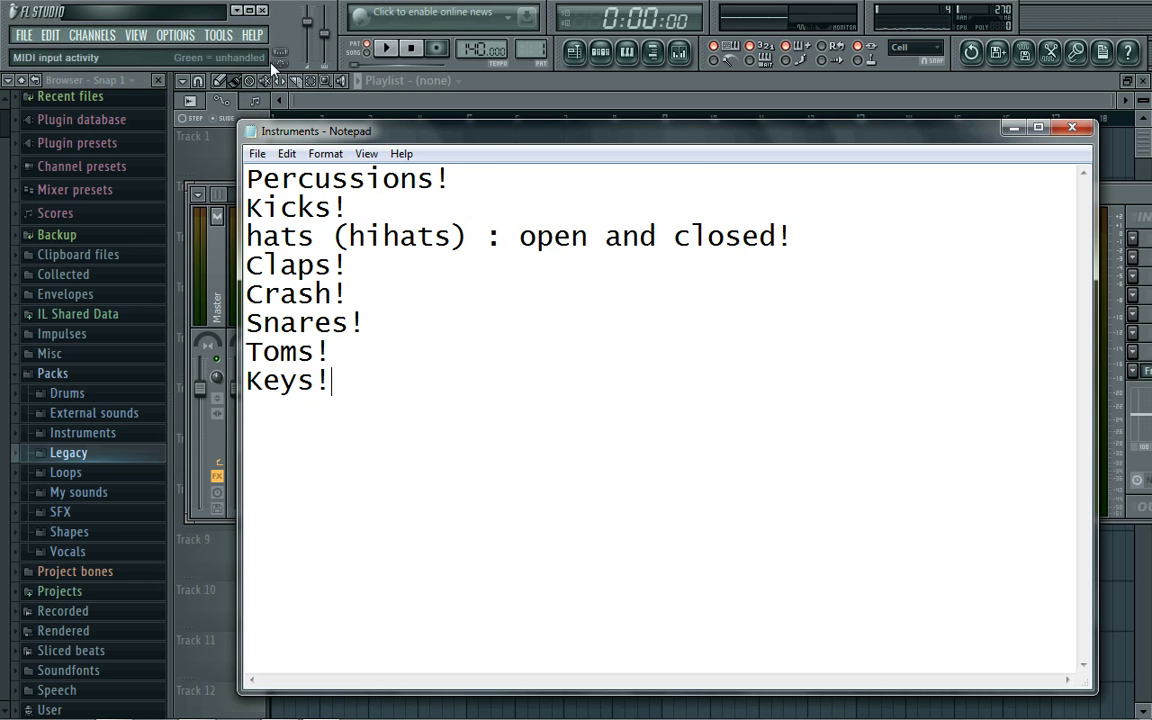
# Step: Return to FL Studio, show the step sequencer and open the Hypersonic channel's plugin window
pyautogui.click(405, 103)
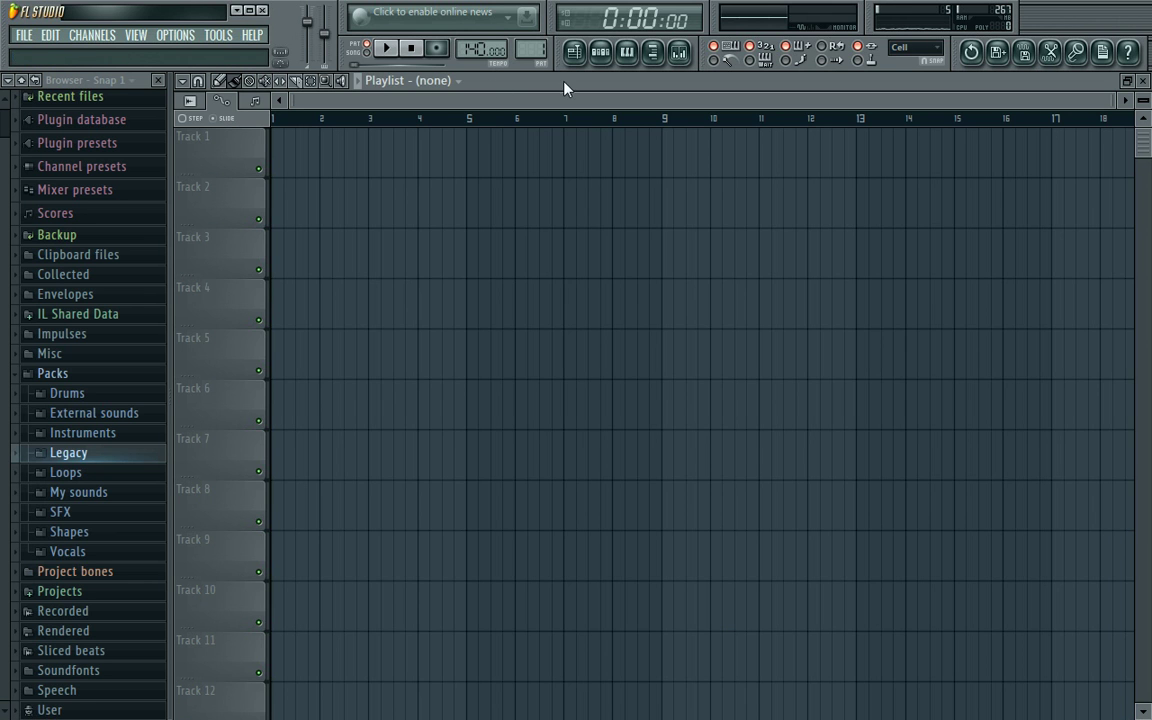
pyautogui.click(603, 55)
pyautogui.click(508, 165)
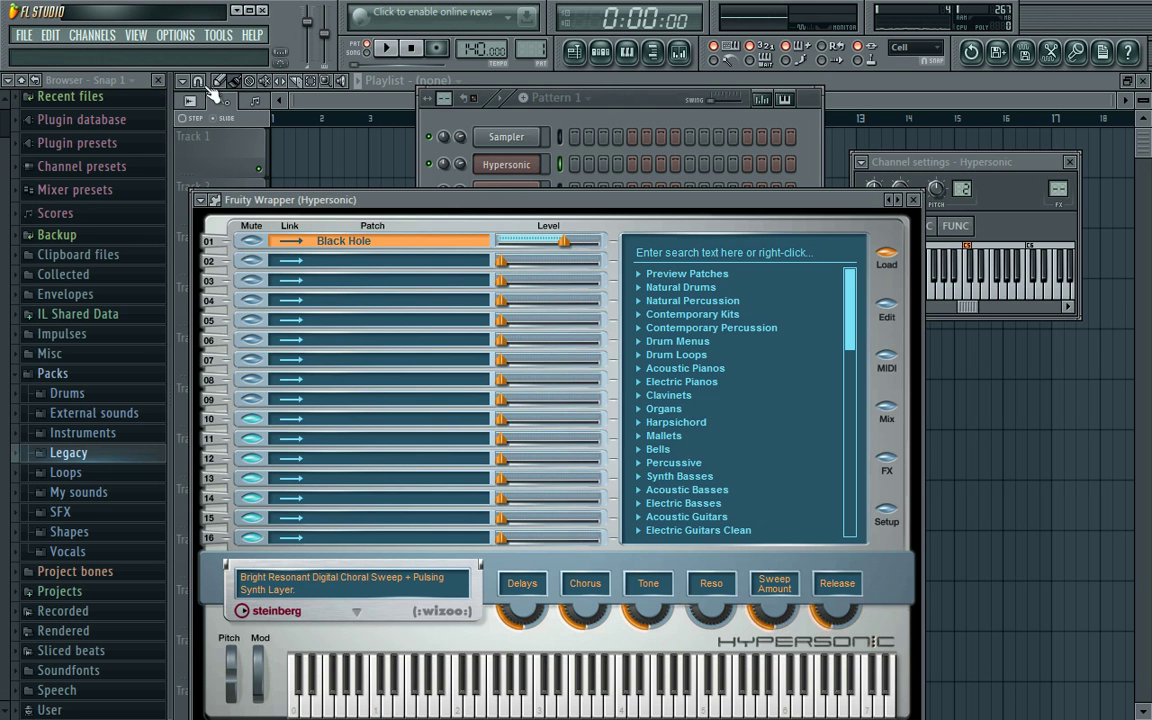
# Step: Close the browser and arrange the step sequencer and Hypersonic windows so the patch list and channels are both accessible
pyautogui.click(158, 82)
pyautogui.moveTo(465, 208); pyautogui.dragTo(678, 144)
pyautogui.moveTo(432, 96); pyautogui.dragTo(333, 117)
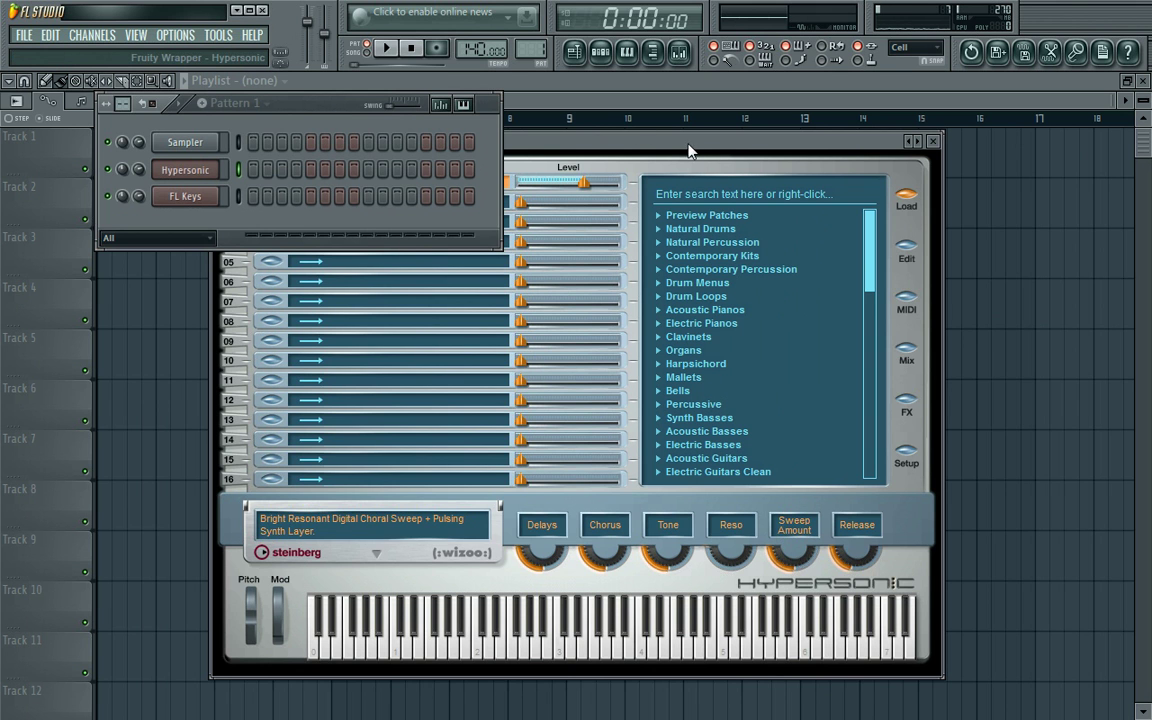
pyautogui.click(185, 170)
pyautogui.moveTo(875, 193); pyautogui.dragTo(875, 129)
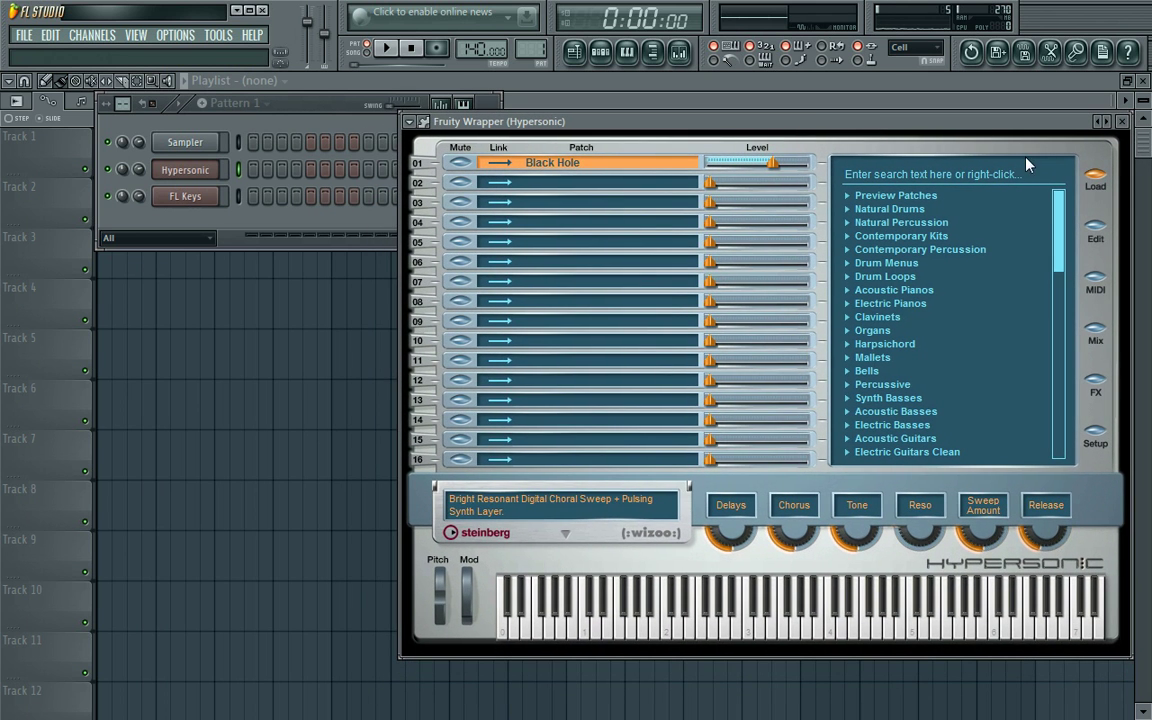
# Step: Audition the Analogy and Harmonics Pad patches from Hypersonic's Soft Pads category and raise the level of slot 01
pyautogui.moveTo(1062, 240); pyautogui.dragTo(1066, 361)
pyautogui.click(878, 249)
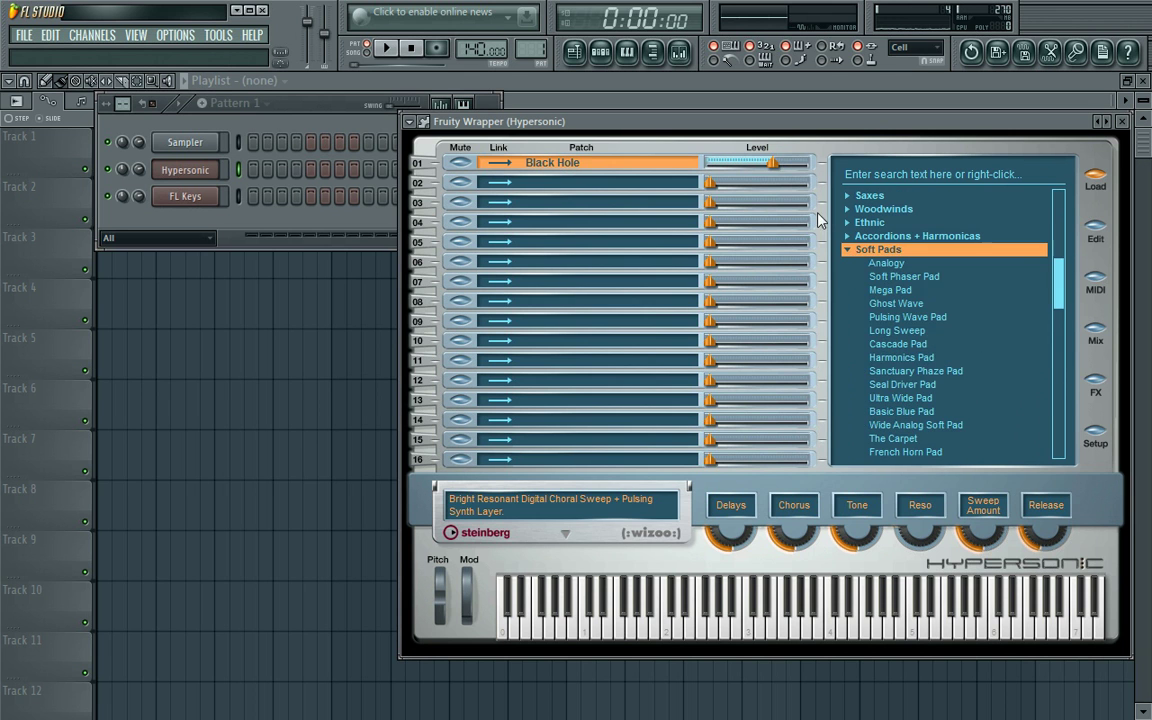
pyautogui.click(886, 264)
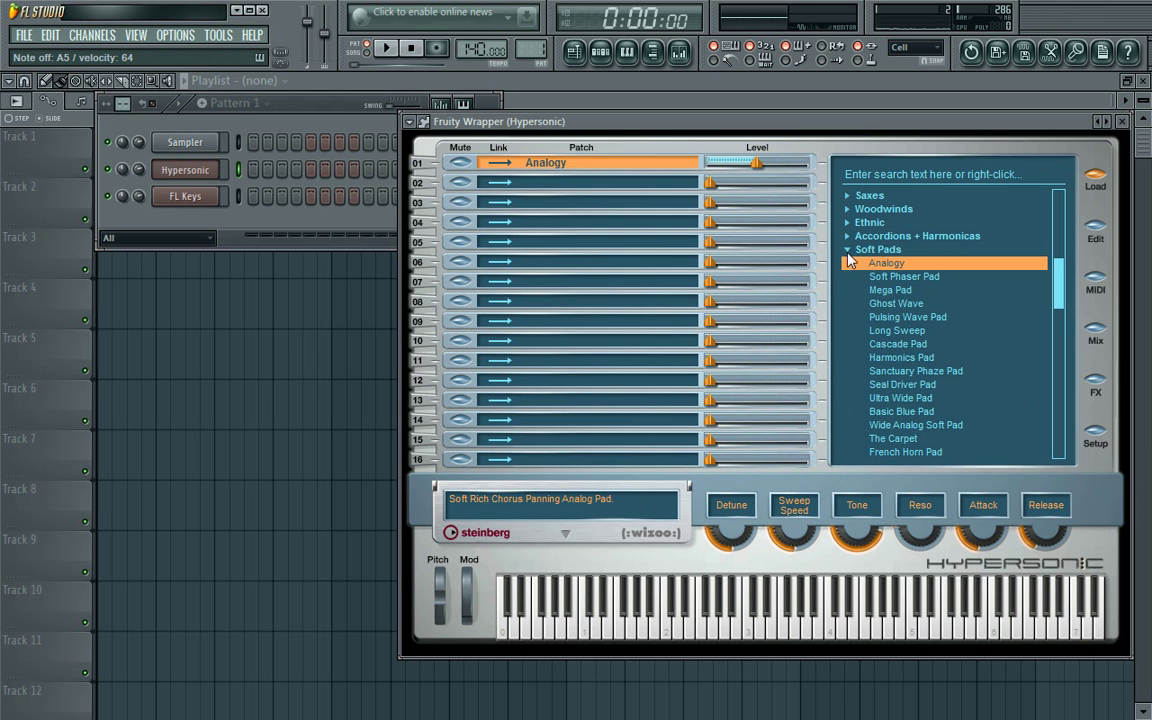
pyautogui.click(901, 358)
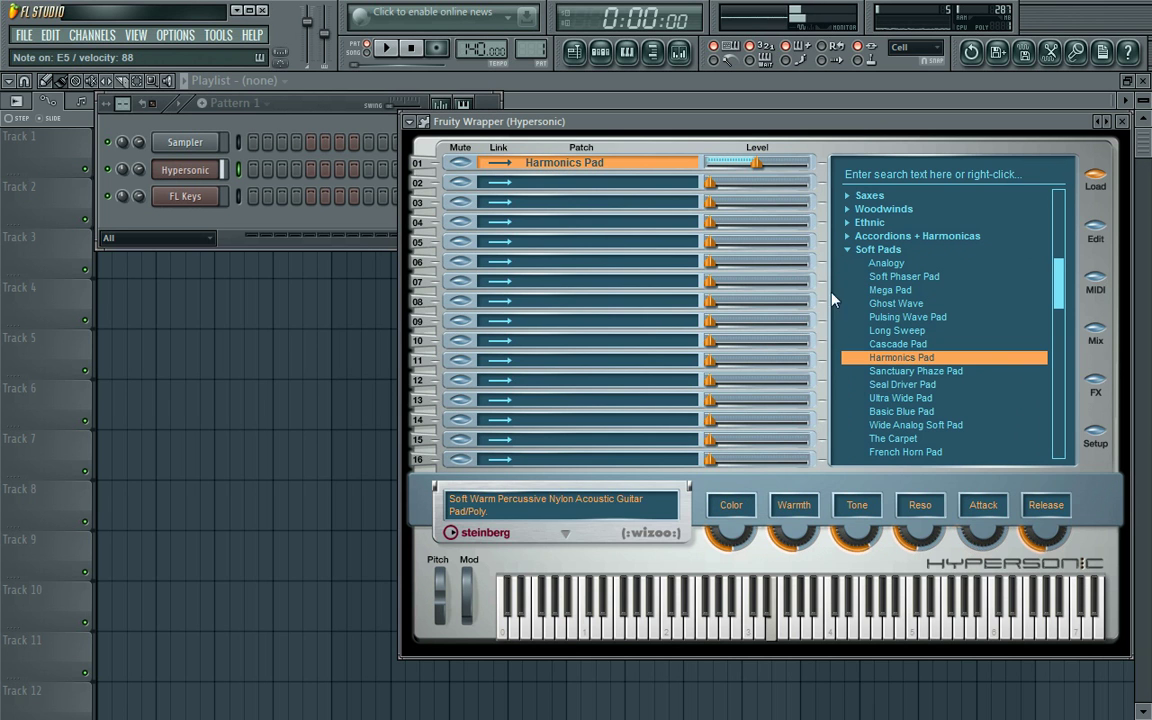
pyautogui.moveTo(757, 163); pyautogui.dragTo(783, 170)
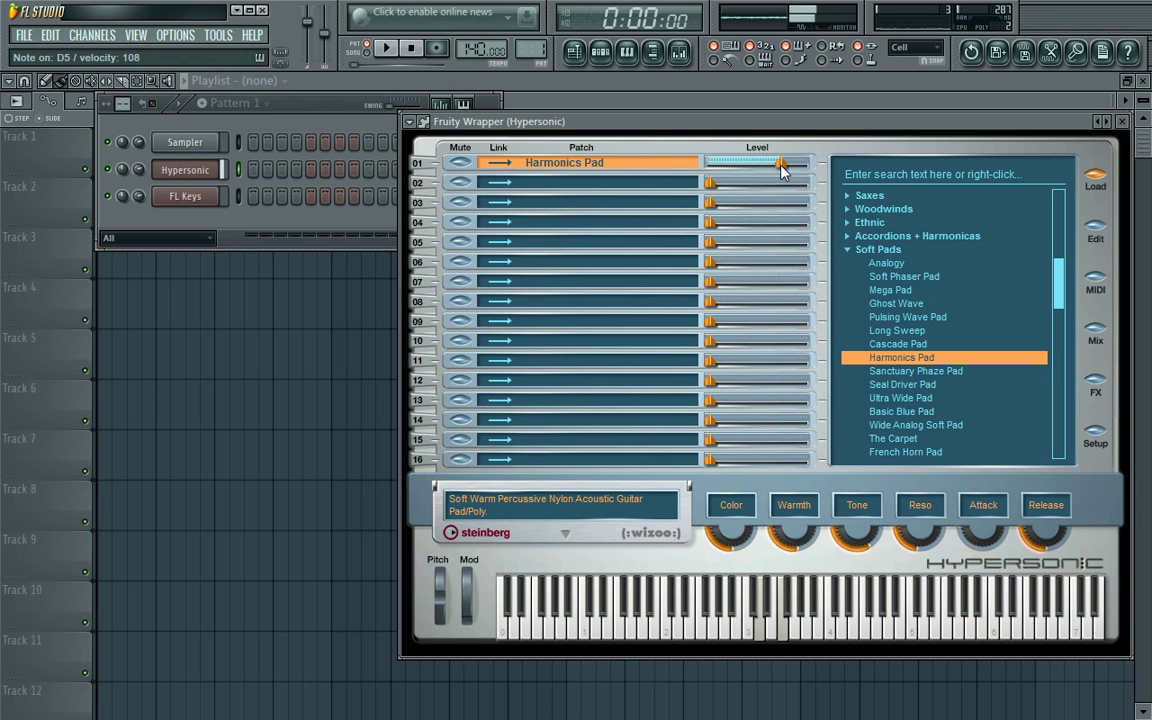
# Step: Try to load the Cascade Pad and Seal Driver Pad patches during playback, and stop the playback
pyautogui.press('space')
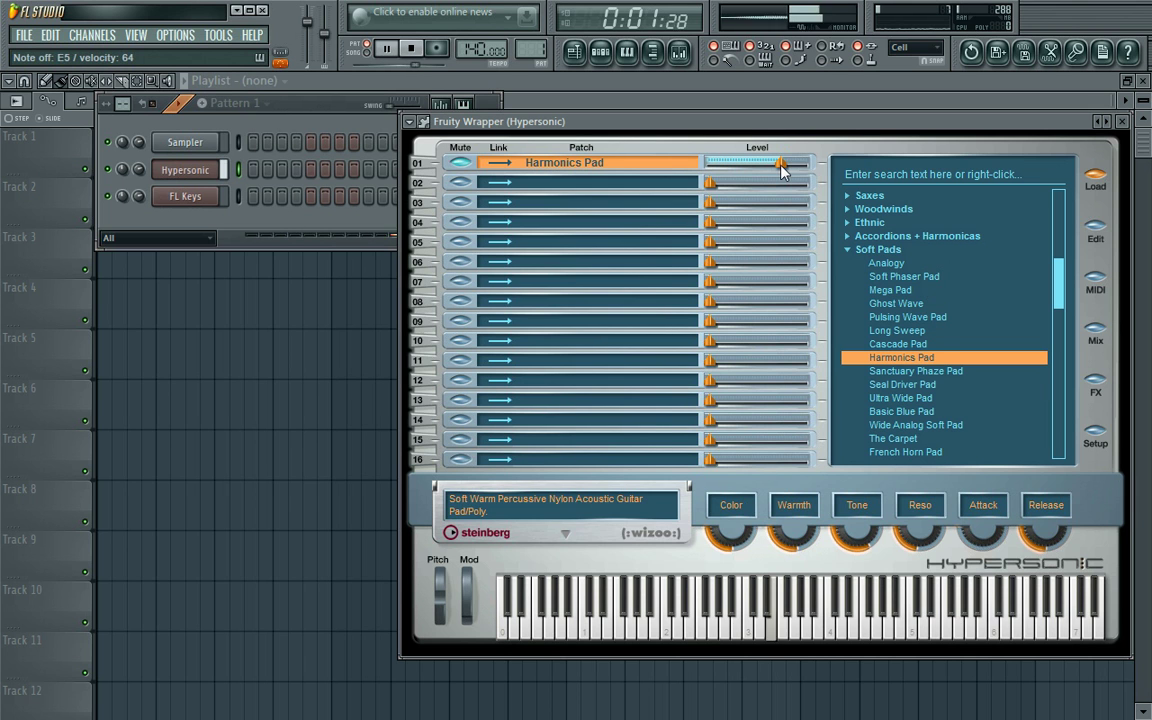
pyautogui.click(888, 342)
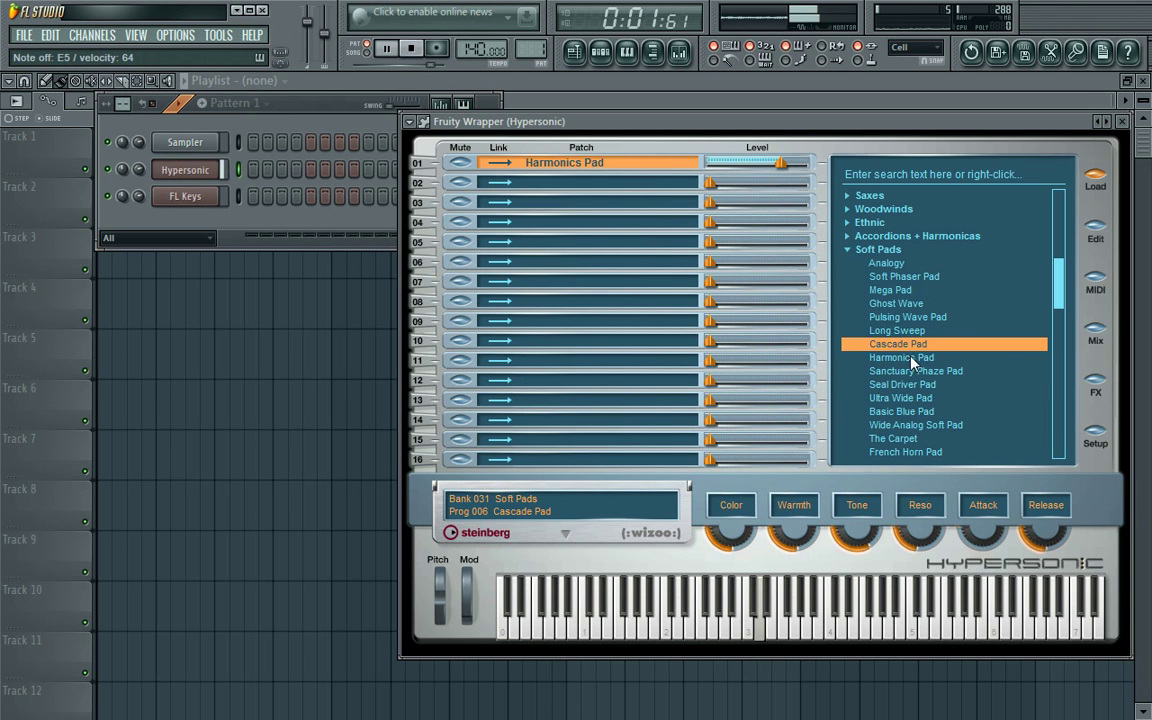
pyautogui.click(895, 384)
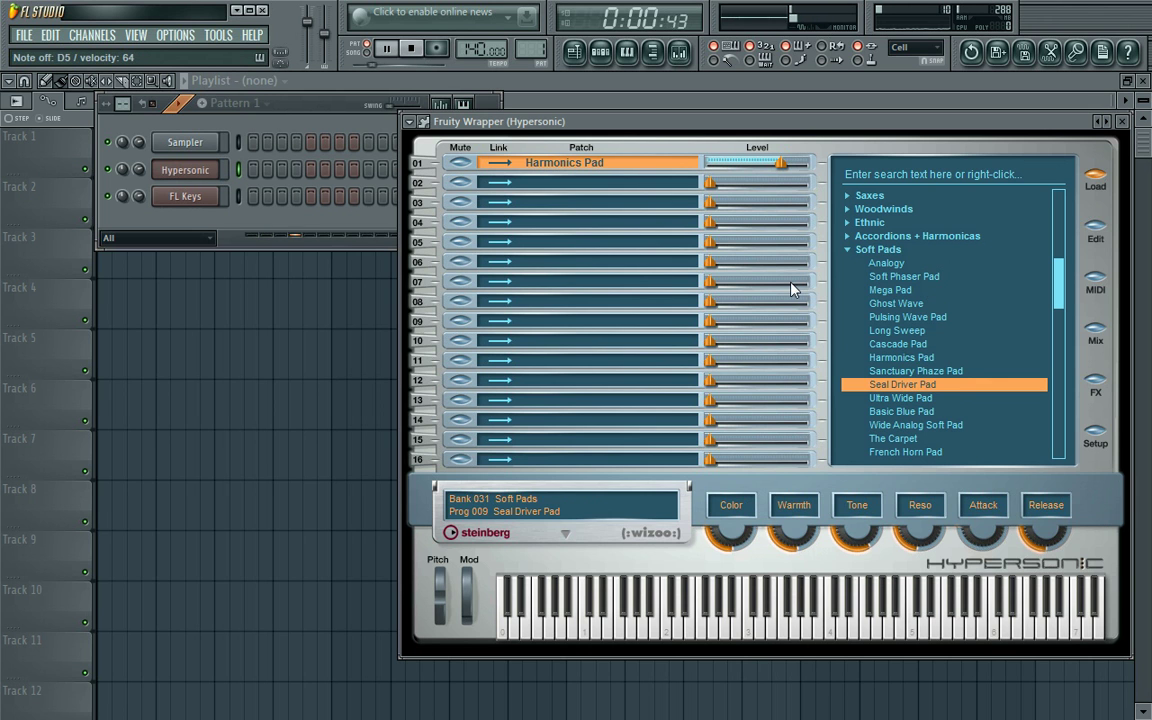
pyautogui.click(410, 48)
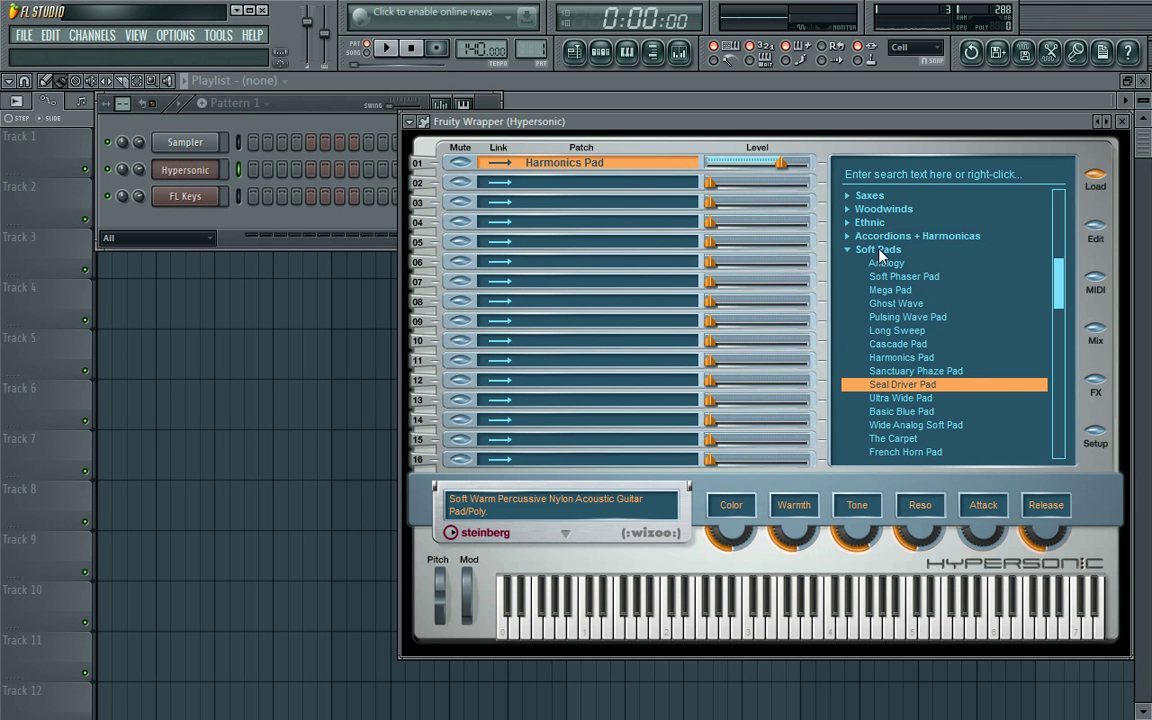
# Step: Load Swoosh Pad from the Bright Pads category into slot 01 and lower the slot's level
pyautogui.click(849, 250)
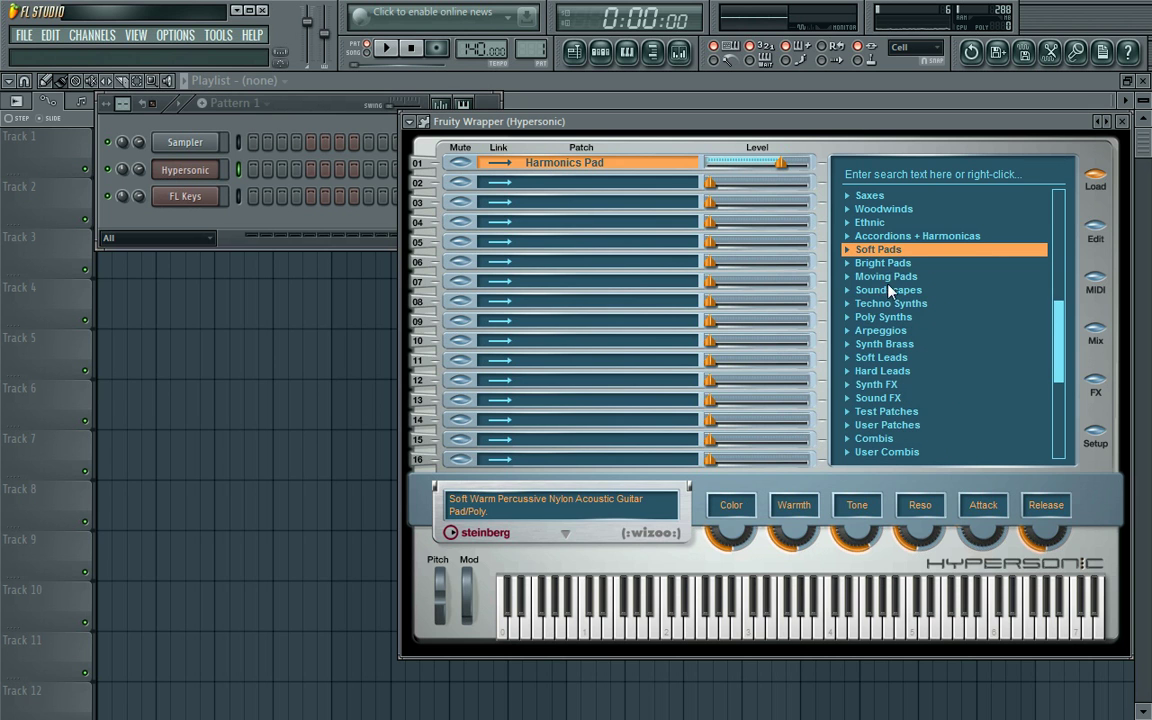
pyautogui.click(847, 263)
pyautogui.click(897, 278)
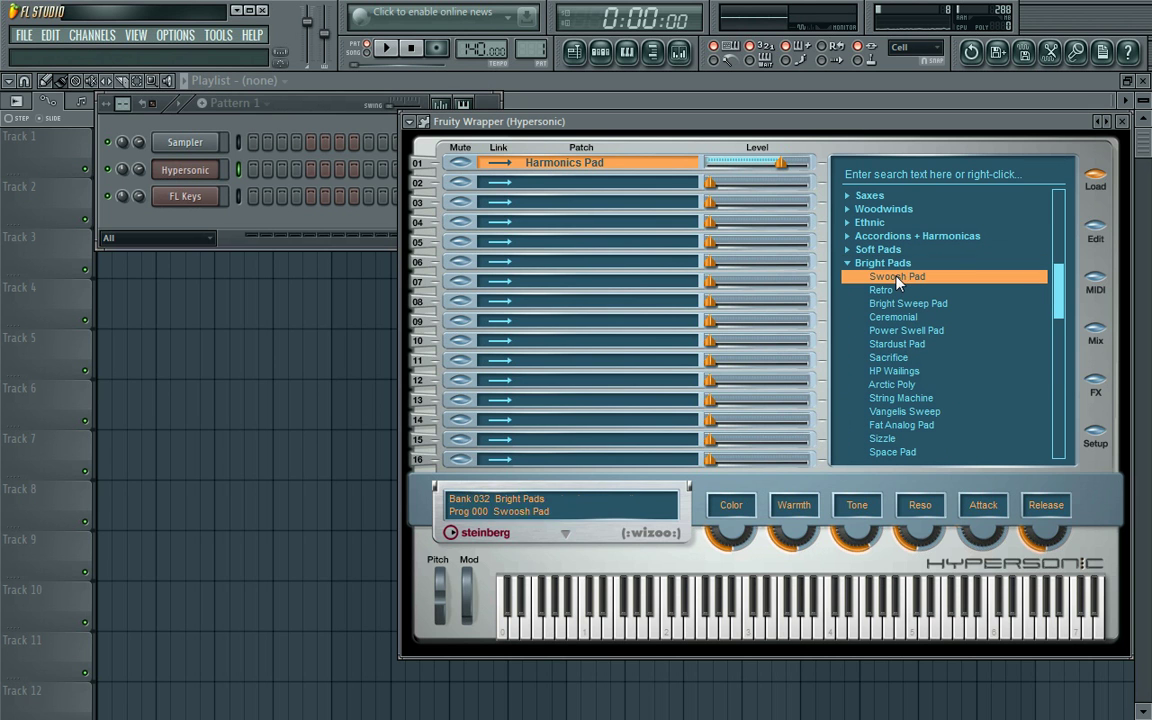
pyautogui.moveTo(781, 163); pyautogui.dragTo(762, 165)
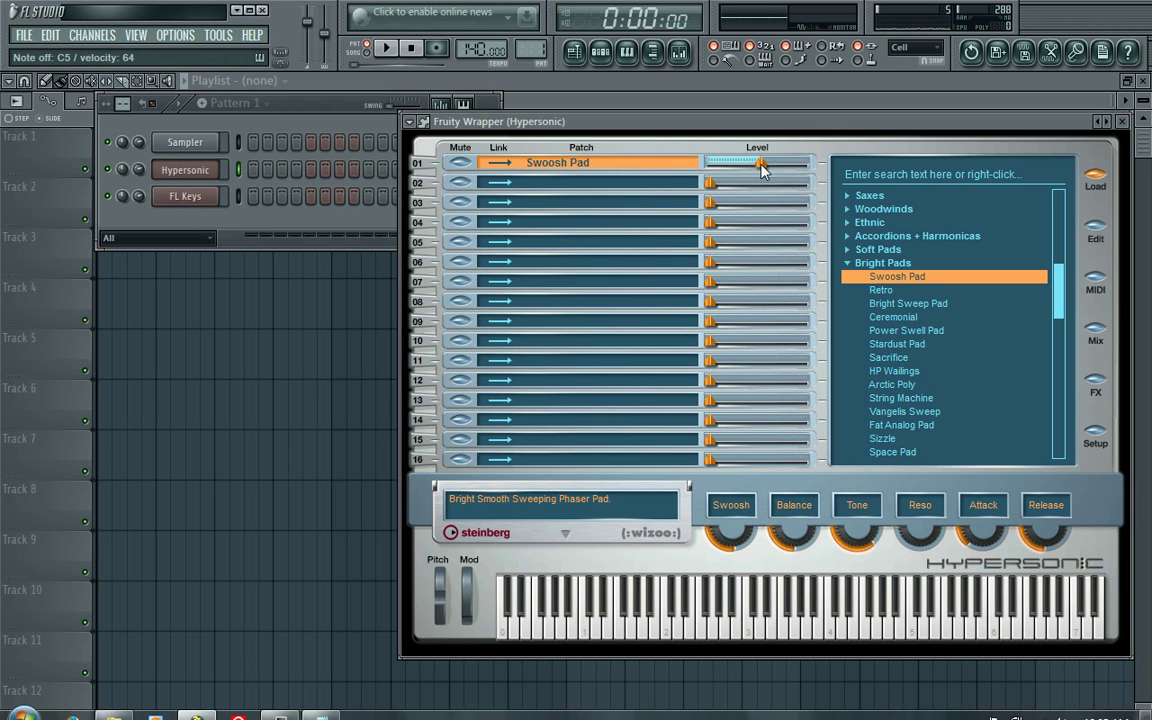
# Step: Switch to the Instruments list in Notepad and add the lines "Pads!" and "Strings!" below Keys
pyautogui.press('super')
pyautogui.click(320, 708)
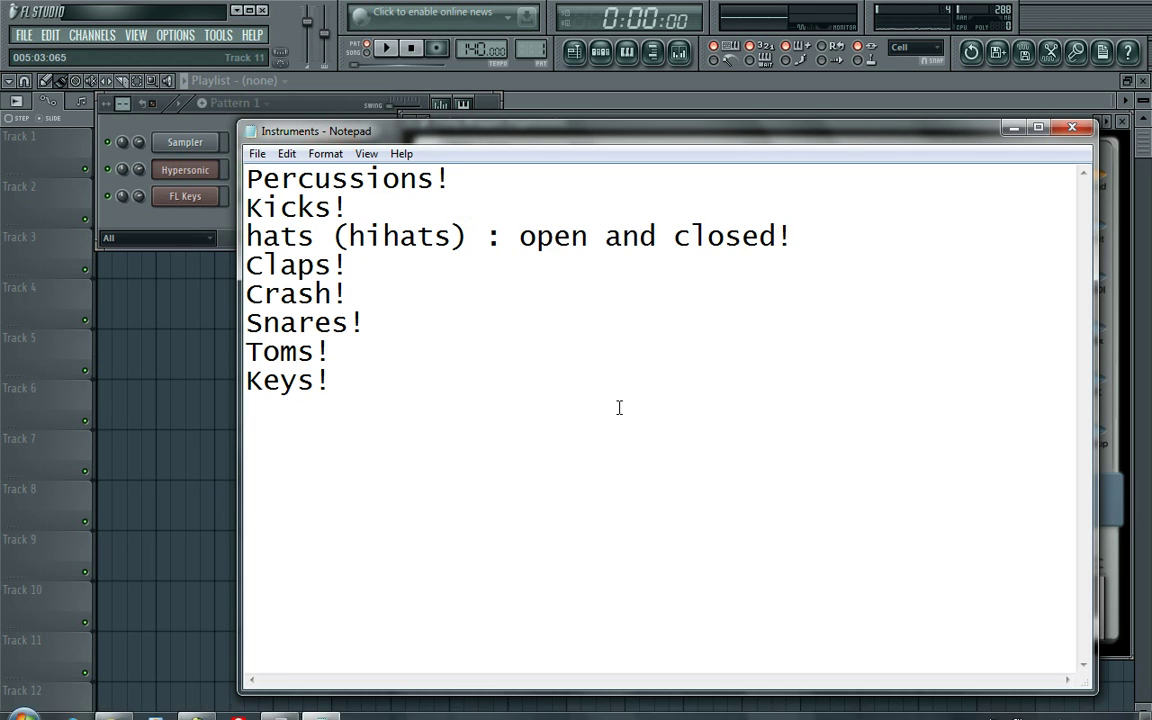
pyautogui.press('Return')
pyautogui.write('Pads')
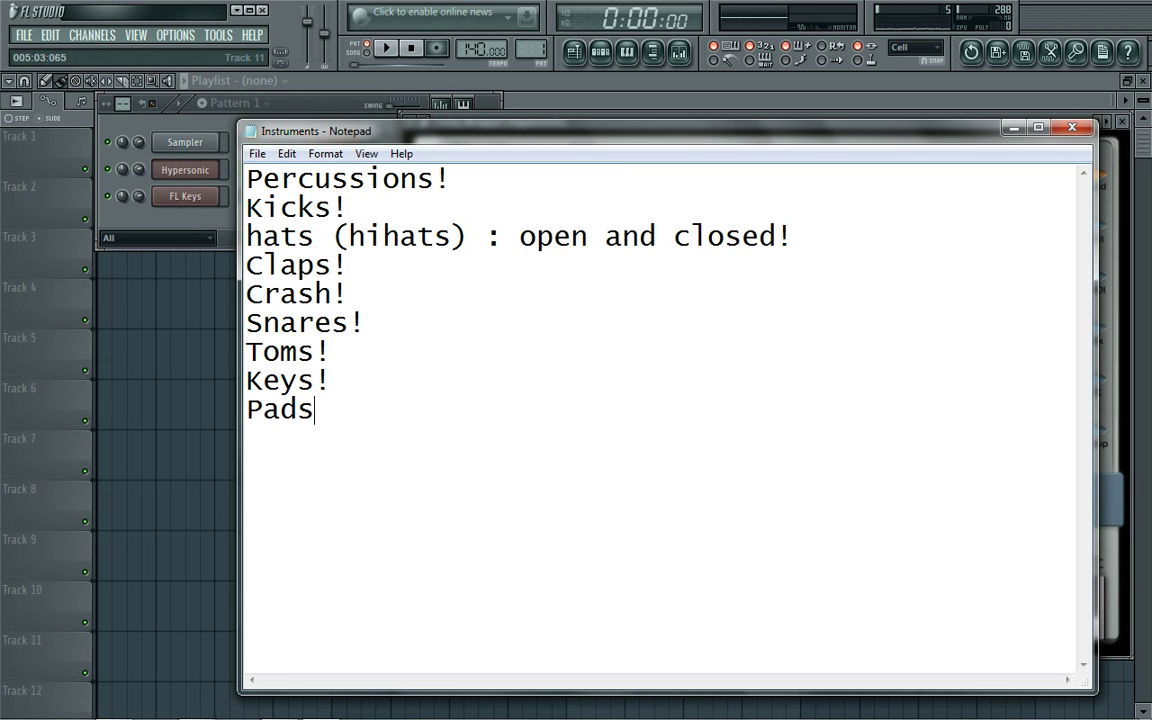
pyautogui.write('!')
pyautogui.press('Return')
pyautogui.write('Strings!')
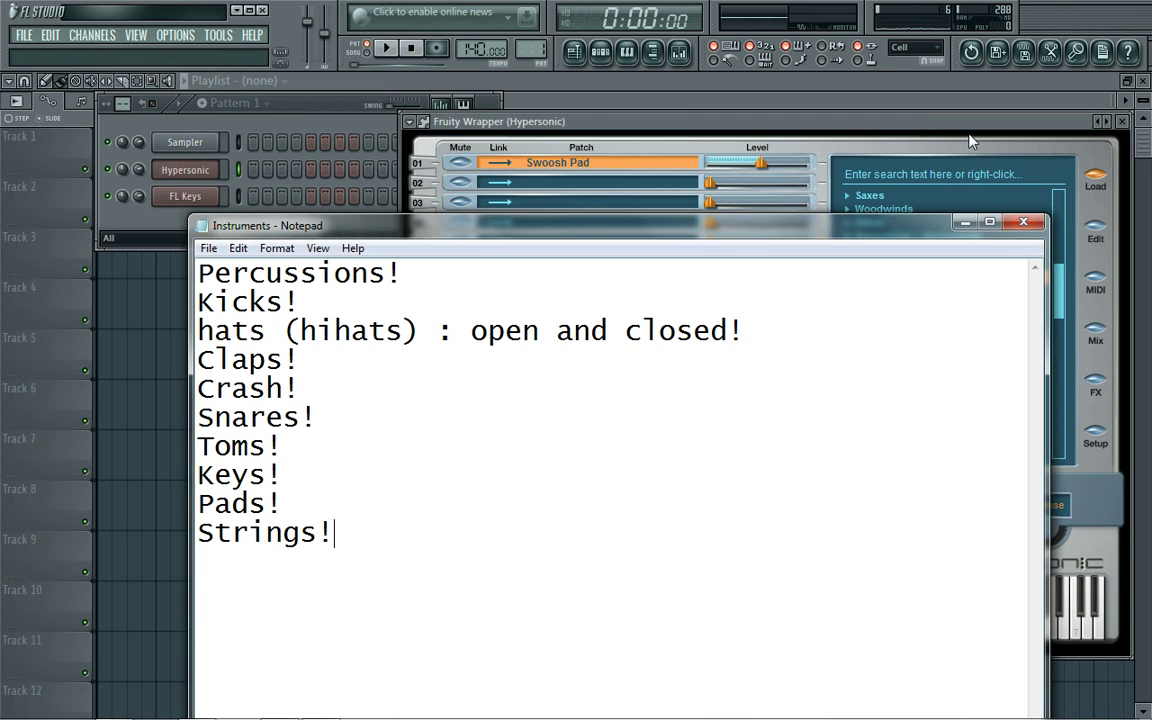
# Step: Return to Hypersonic and audition Strings patches, including Soft Legato Strings, Soft Strings Velo Attack and Soft + Bright Legato Strings
pyautogui.click(970, 141)
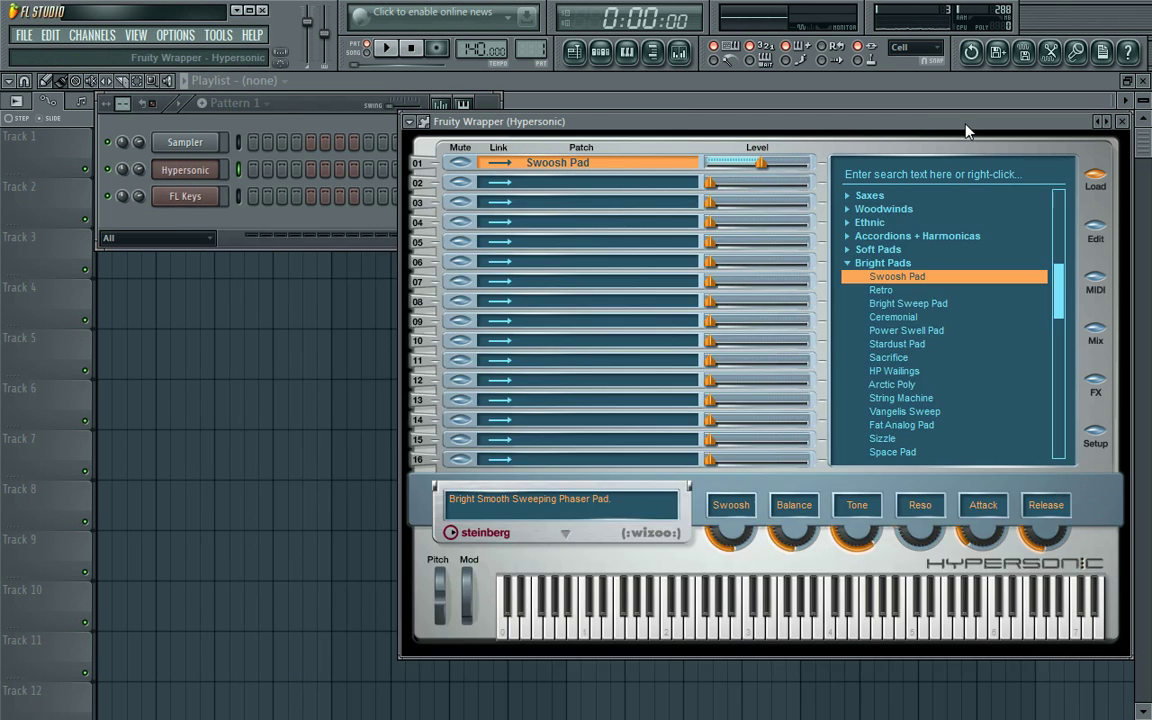
pyautogui.click(883, 263)
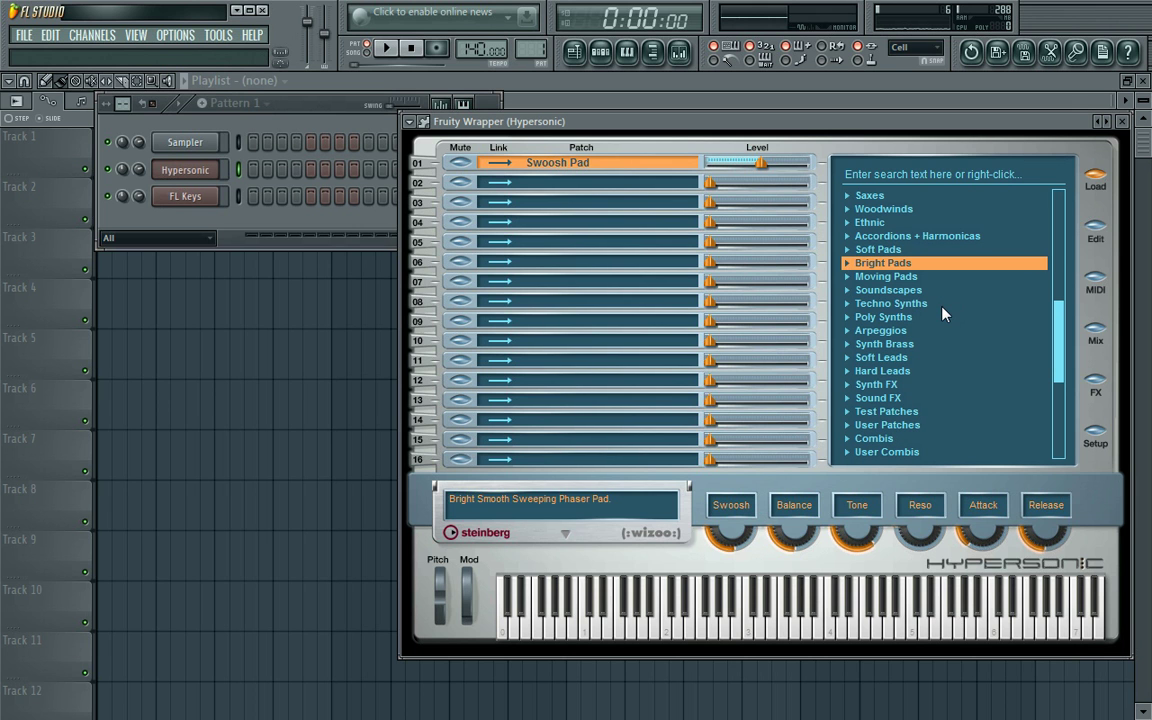
pyautogui.scroll(3, 943, 314)
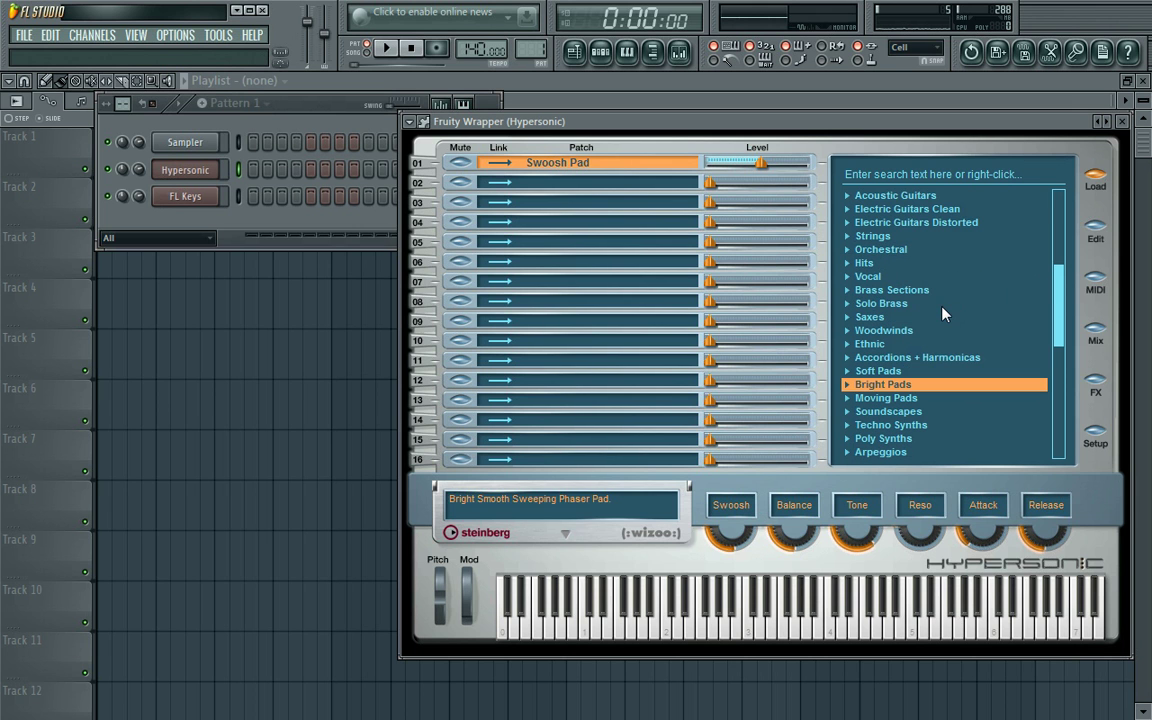
pyautogui.click(847, 236)
pyautogui.click(876, 250)
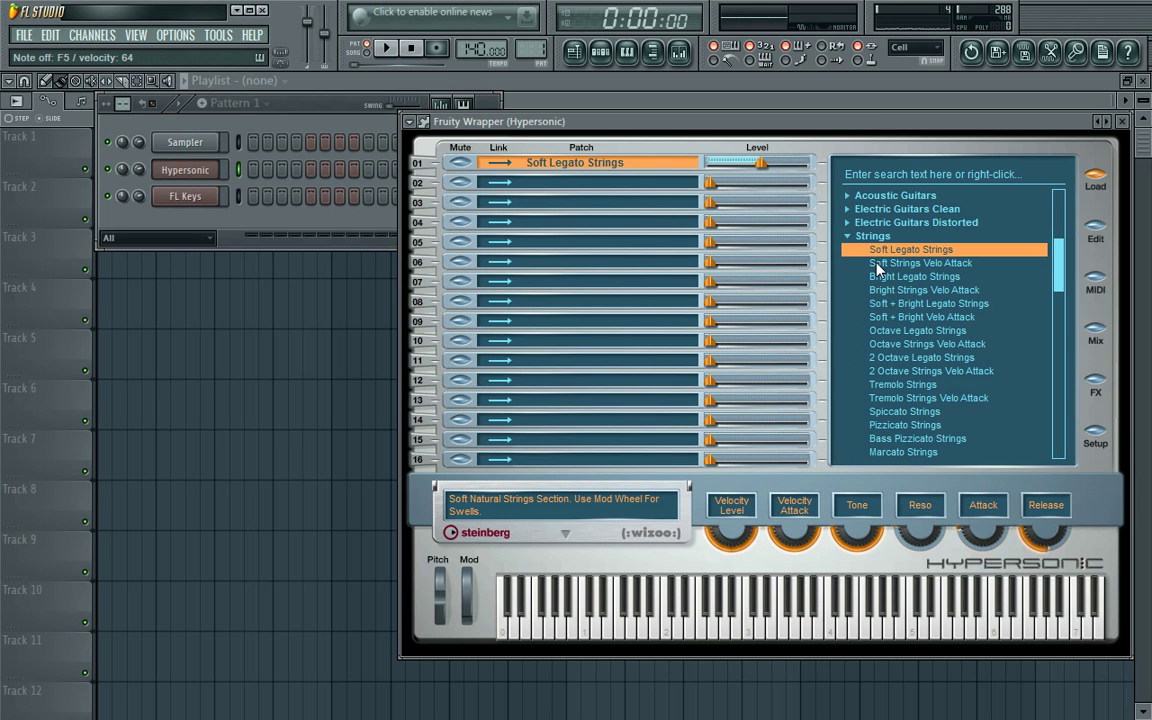
pyautogui.click(878, 264)
pyautogui.click(876, 303)
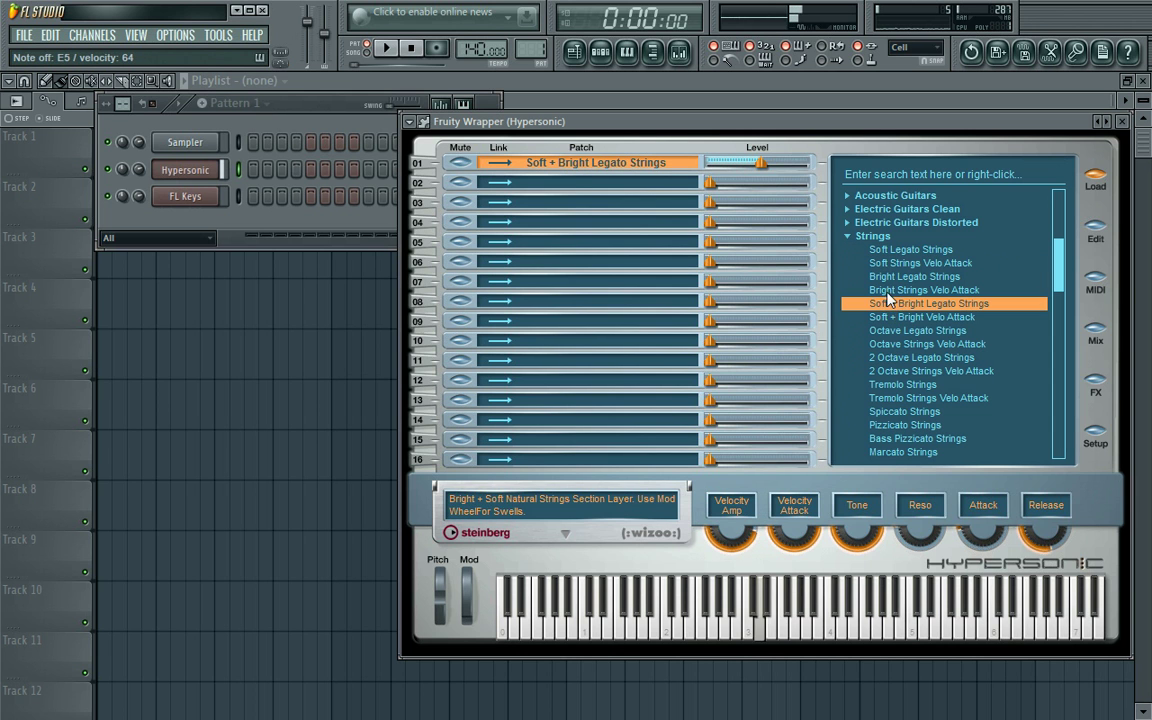
# Step: Audition the Strings + Horns and Small Strings + Wood patches from the Orchestral category, and collapse the category
pyautogui.click(849, 238)
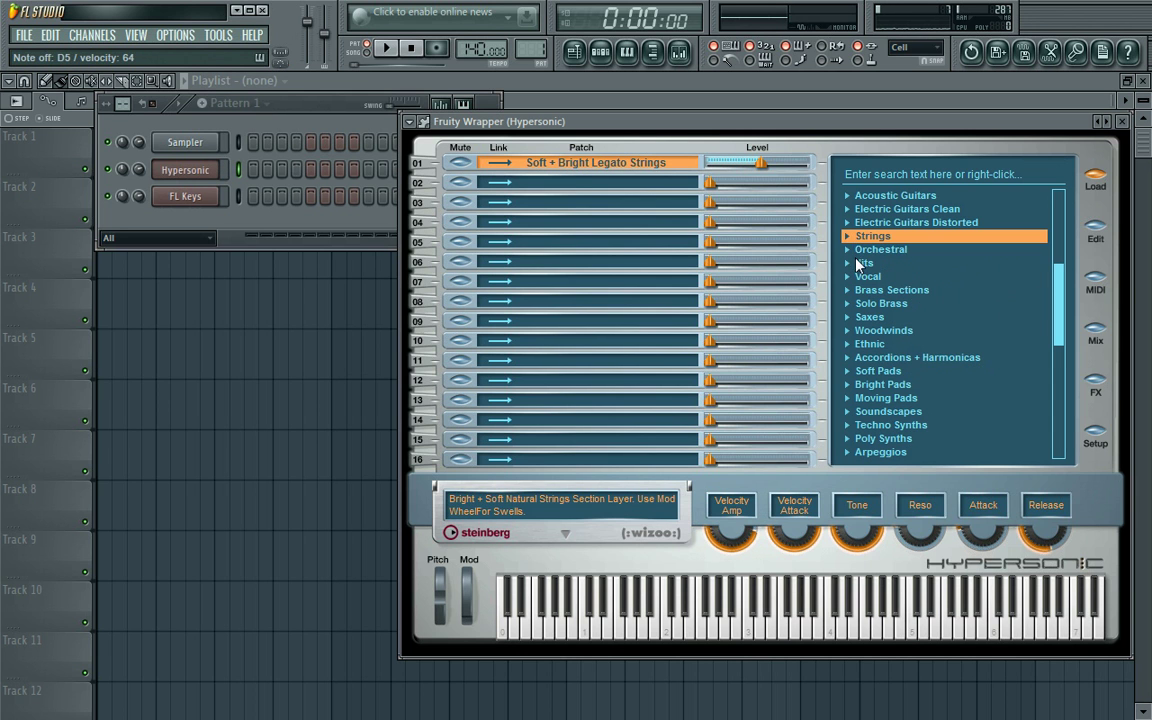
pyautogui.click(851, 251)
pyautogui.click(875, 264)
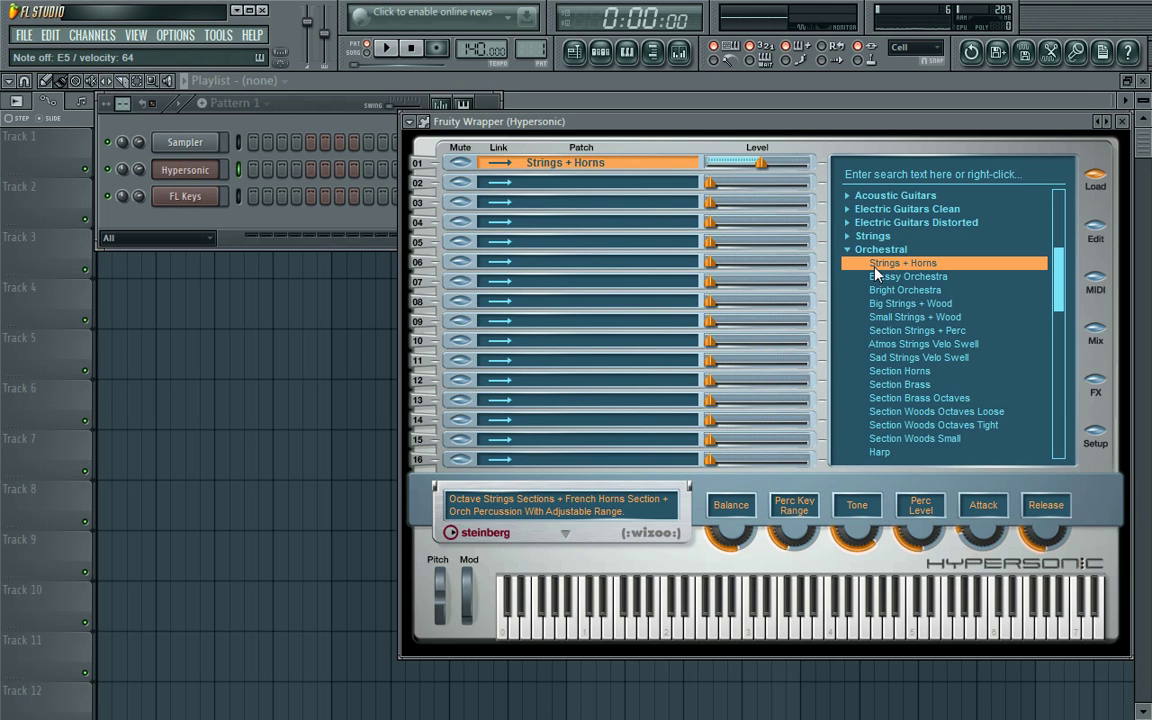
pyautogui.click(849, 251)
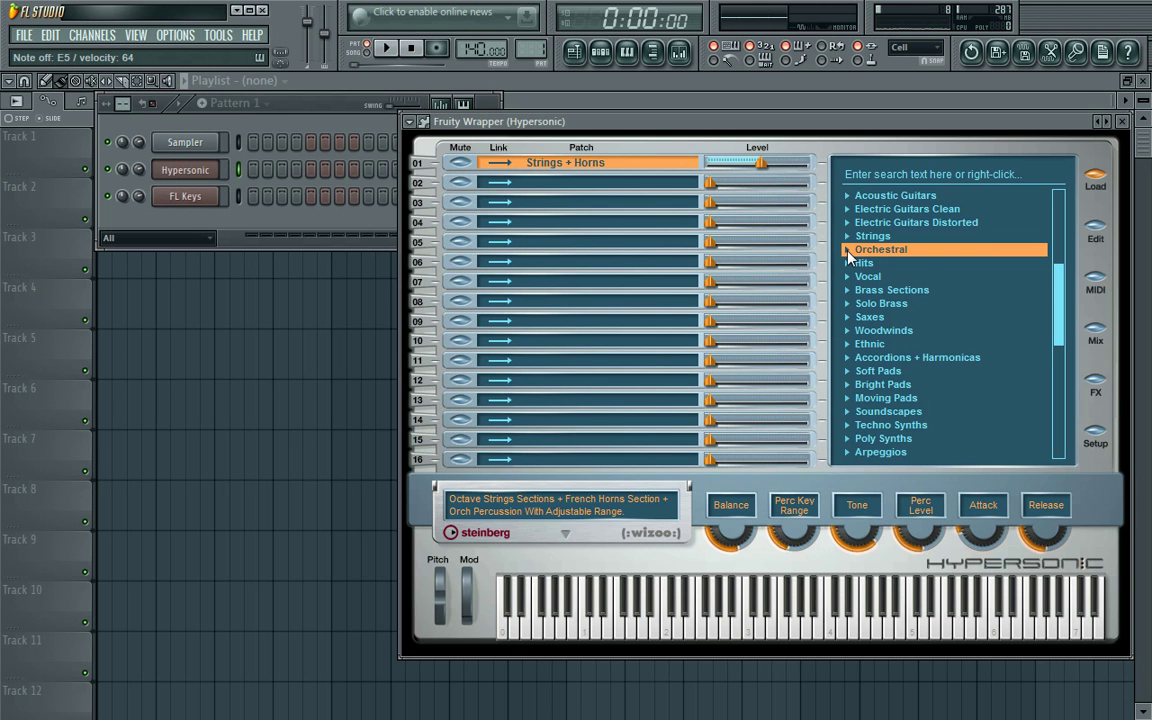
pyautogui.click(848, 251)
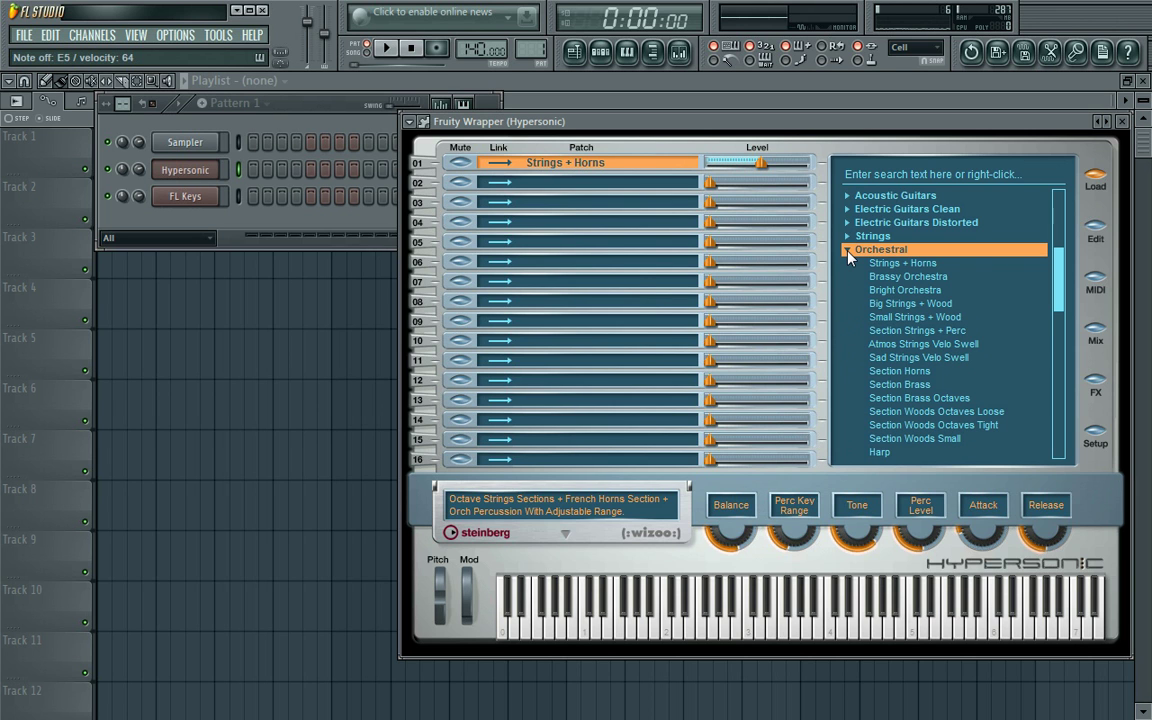
pyautogui.click(910, 318)
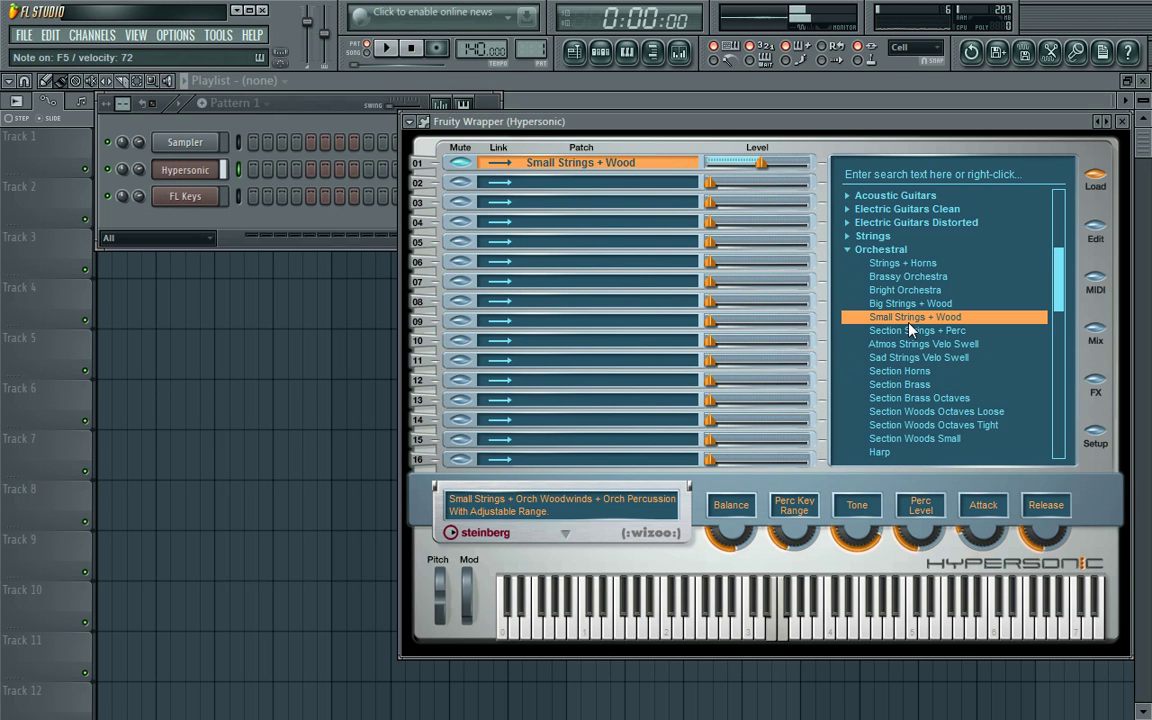
pyautogui.click(848, 252)
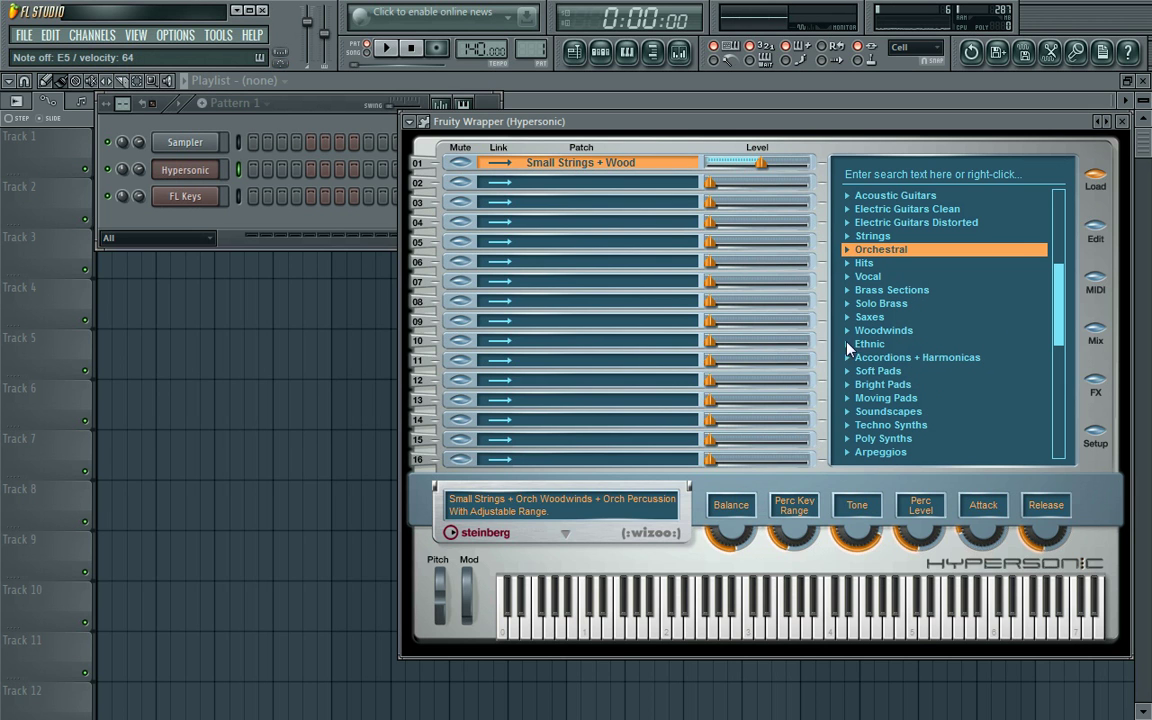
# Step: Audition the Analogy, Ghost Wave and Pulsing Wave Pad patches from the Soft Pads category for comparison with the strings
pyautogui.click(852, 371)
pyautogui.click(870, 385)
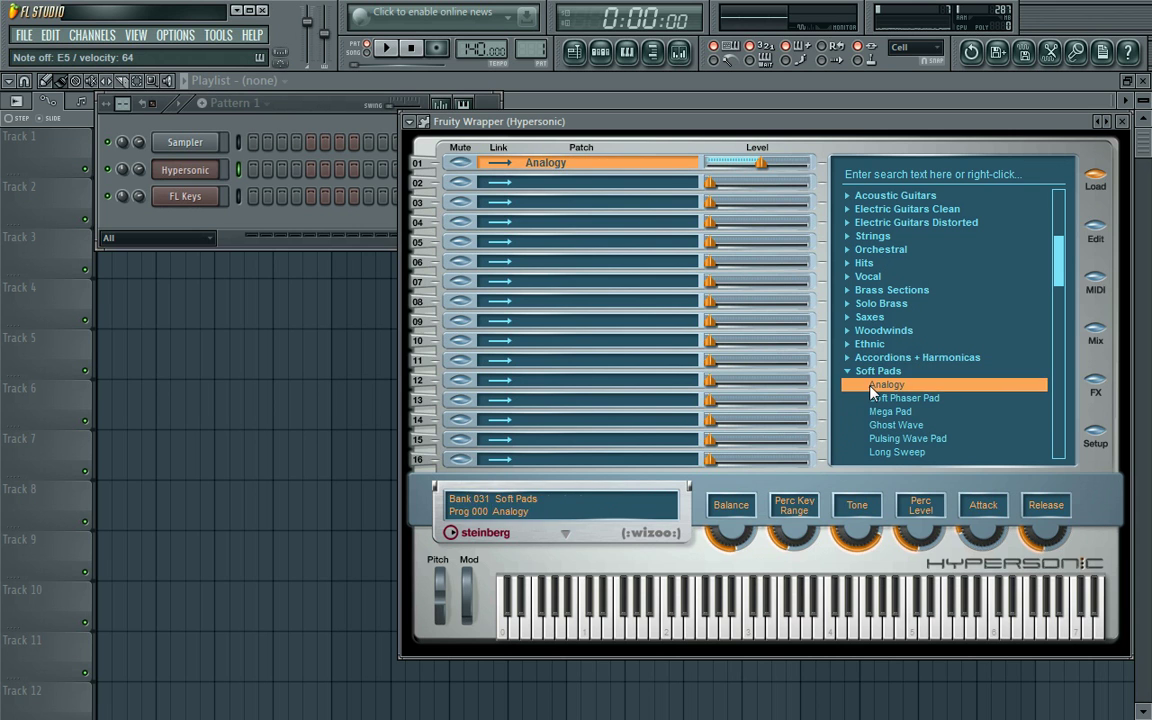
pyautogui.click(874, 425)
pyautogui.click(879, 439)
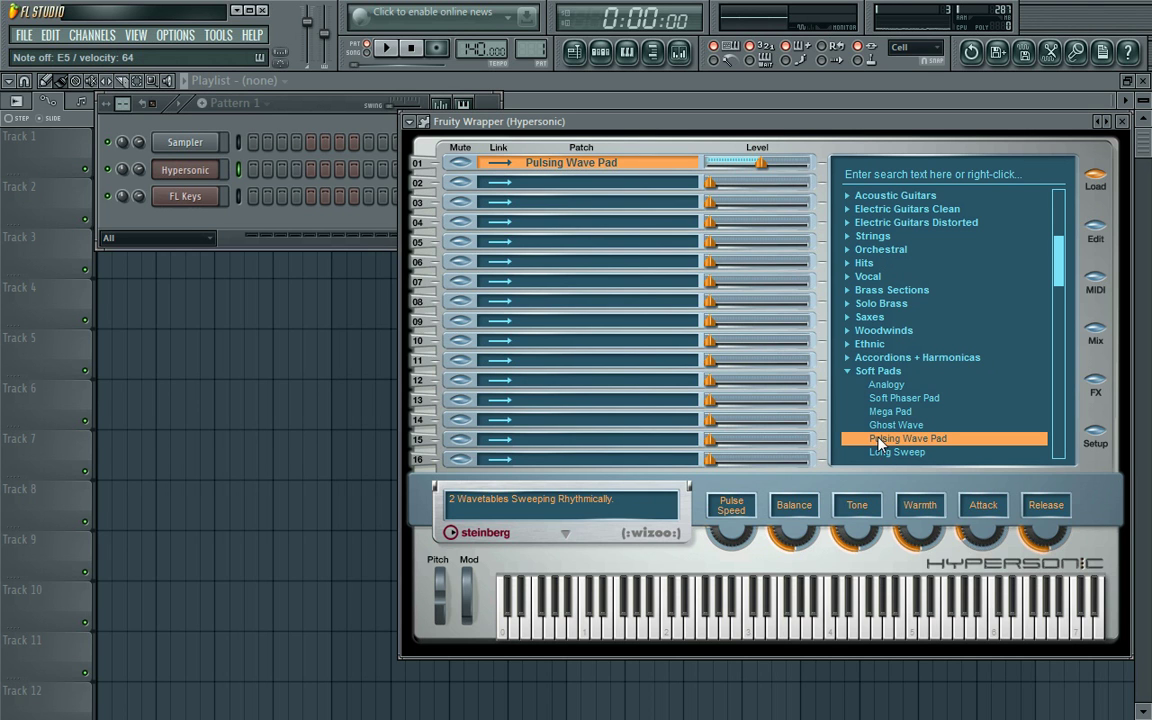
# Step: Bring up the screen recorder's status panel from the system tray to check the recording
pyautogui.press('super')
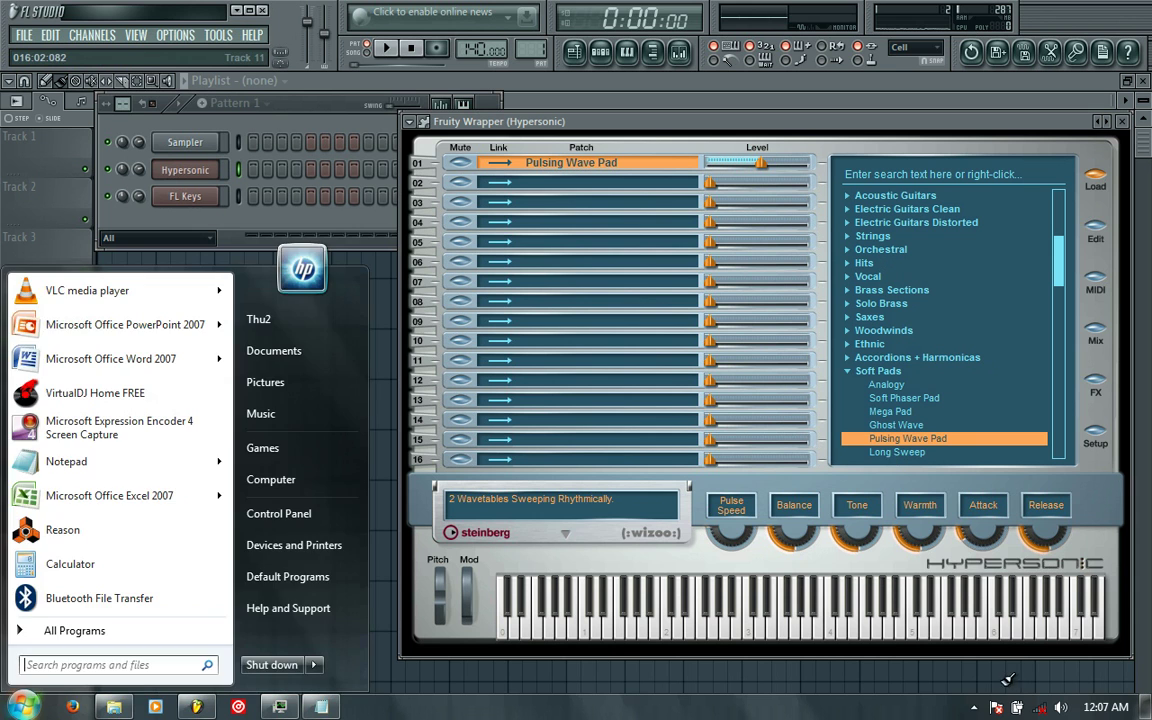
pyautogui.click(973, 707)
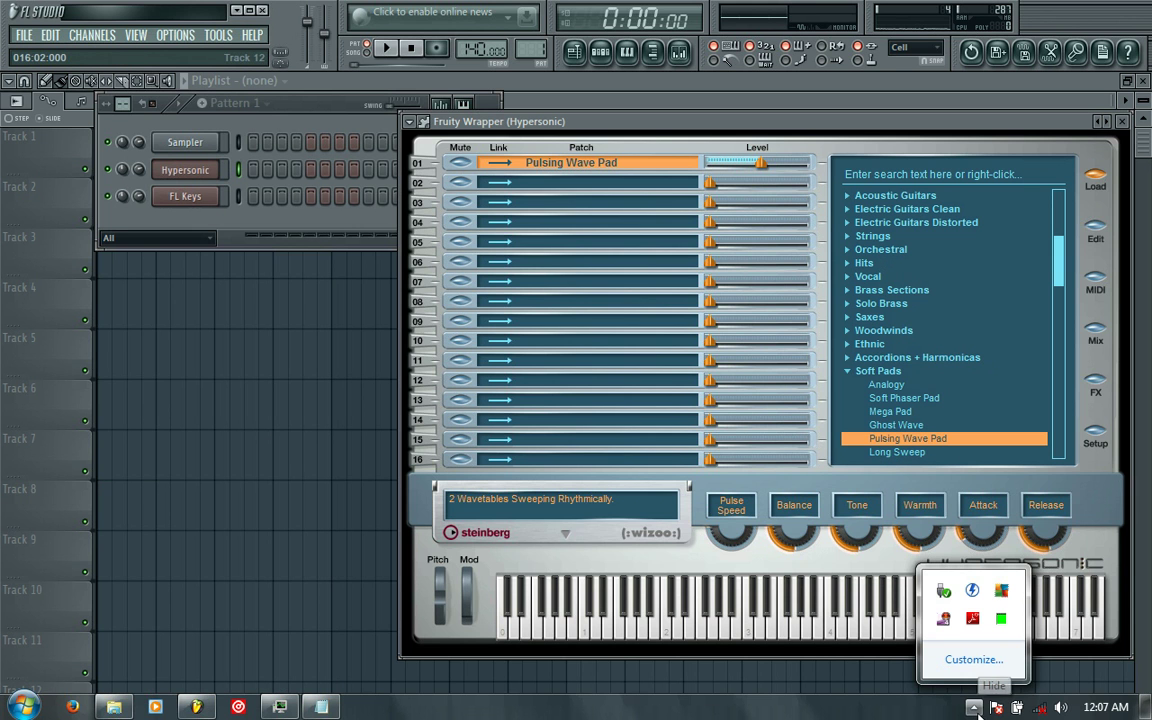
pyautogui.rightClick(943, 618)
pyautogui.click(810, 565)
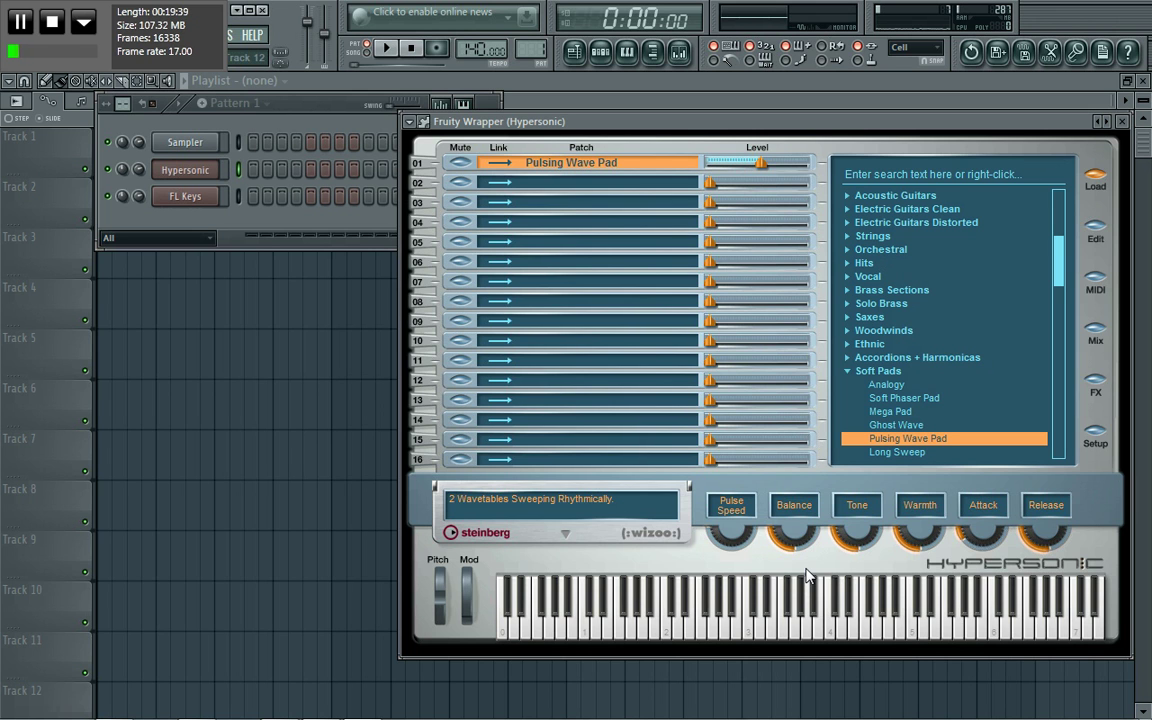
# Step: Collapse the Soft Pads category, switch to the Instruments list in Notepad and add the line "bass! : bassline!" below Strings
pyautogui.click(848, 371)
pyautogui.press('super')
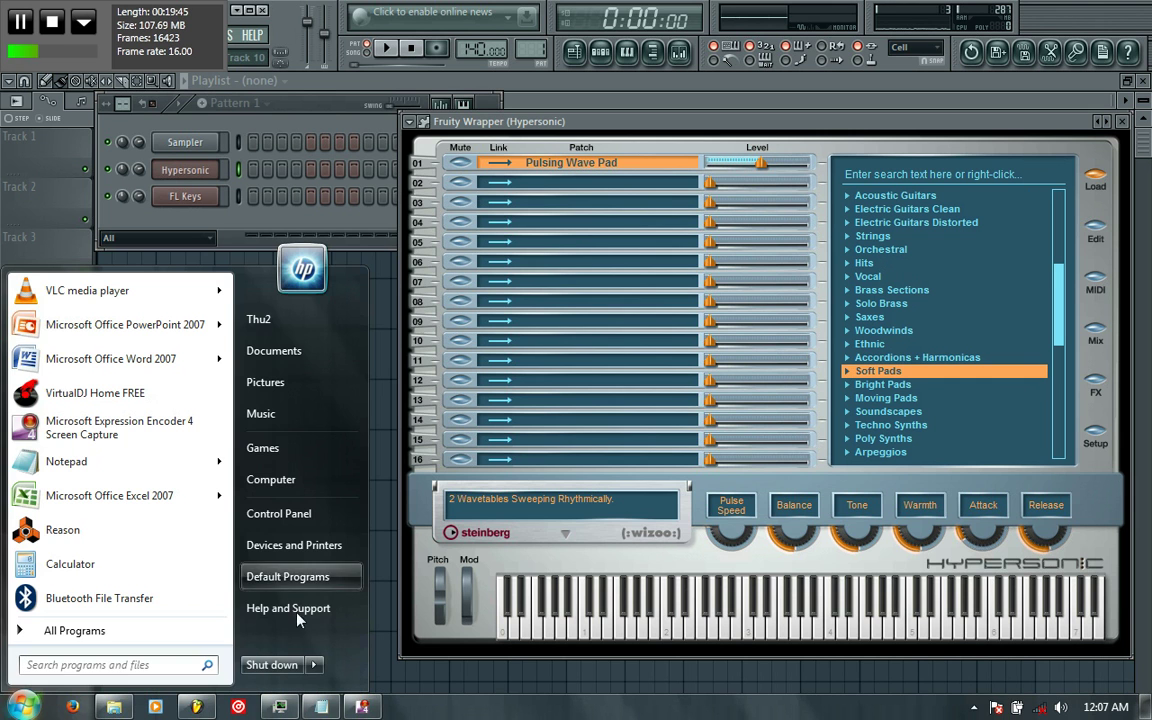
pyautogui.click(321, 707)
pyautogui.click(340, 533)
pyautogui.press('Return')
pyautogui.write('bass!')
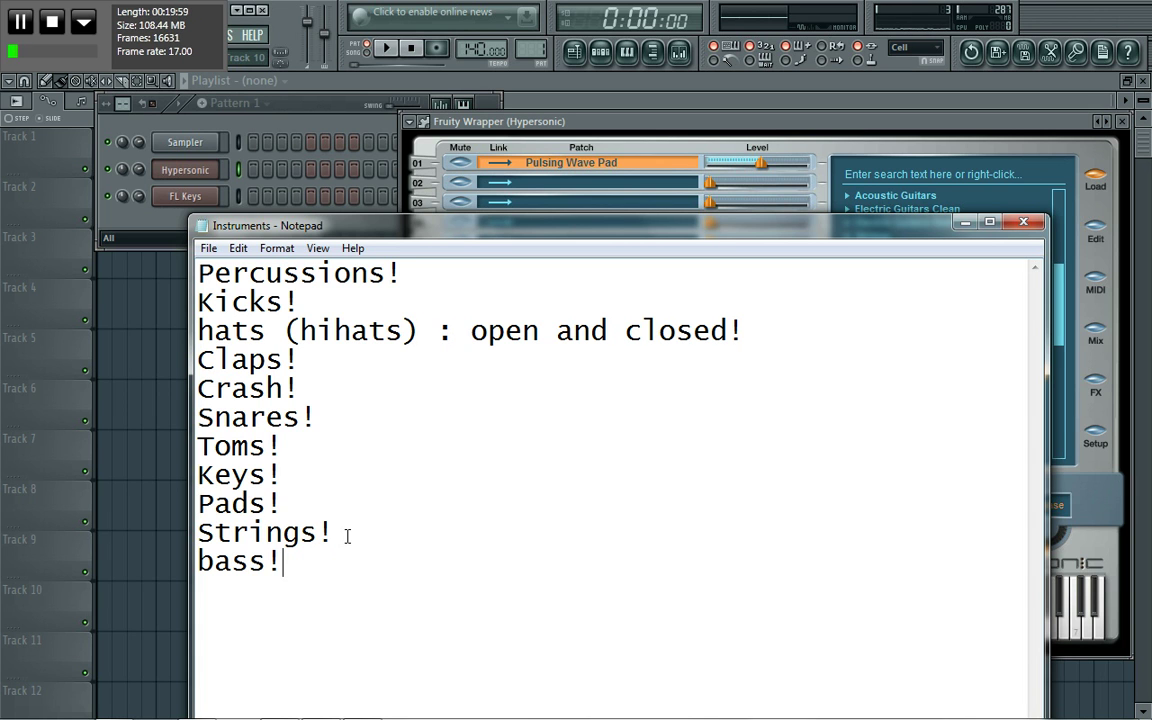
pyautogui.write(': bassline')
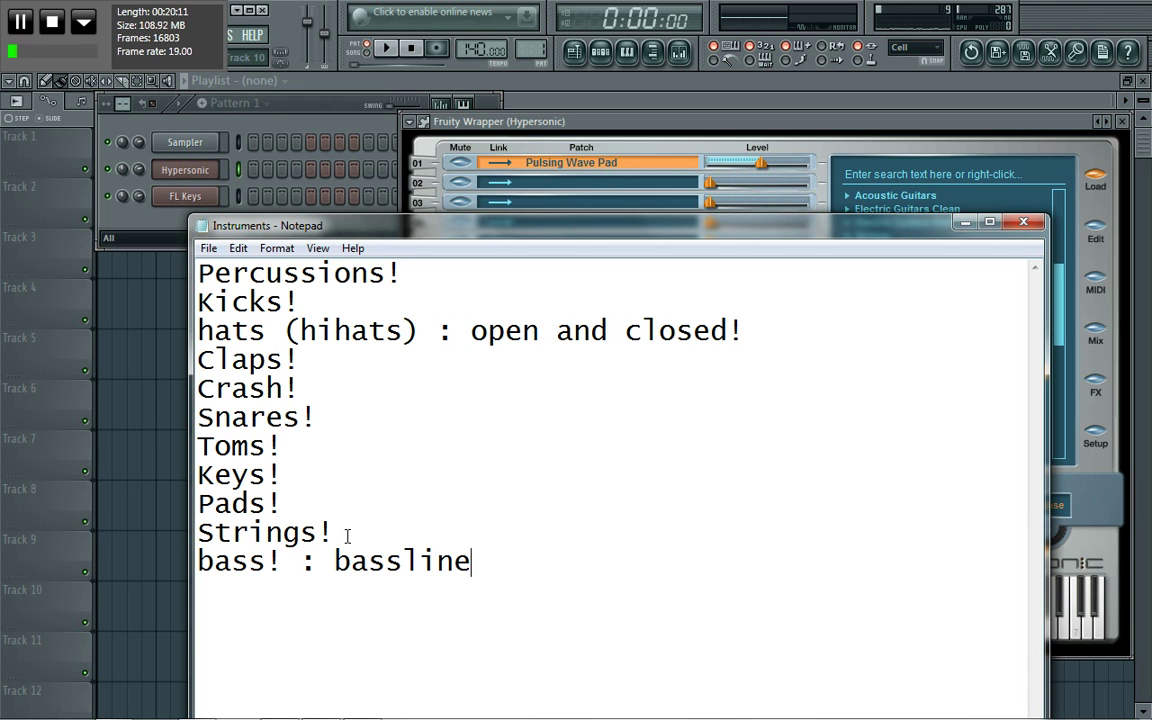
pyautogui.write('!')
pyautogui.press('Return')
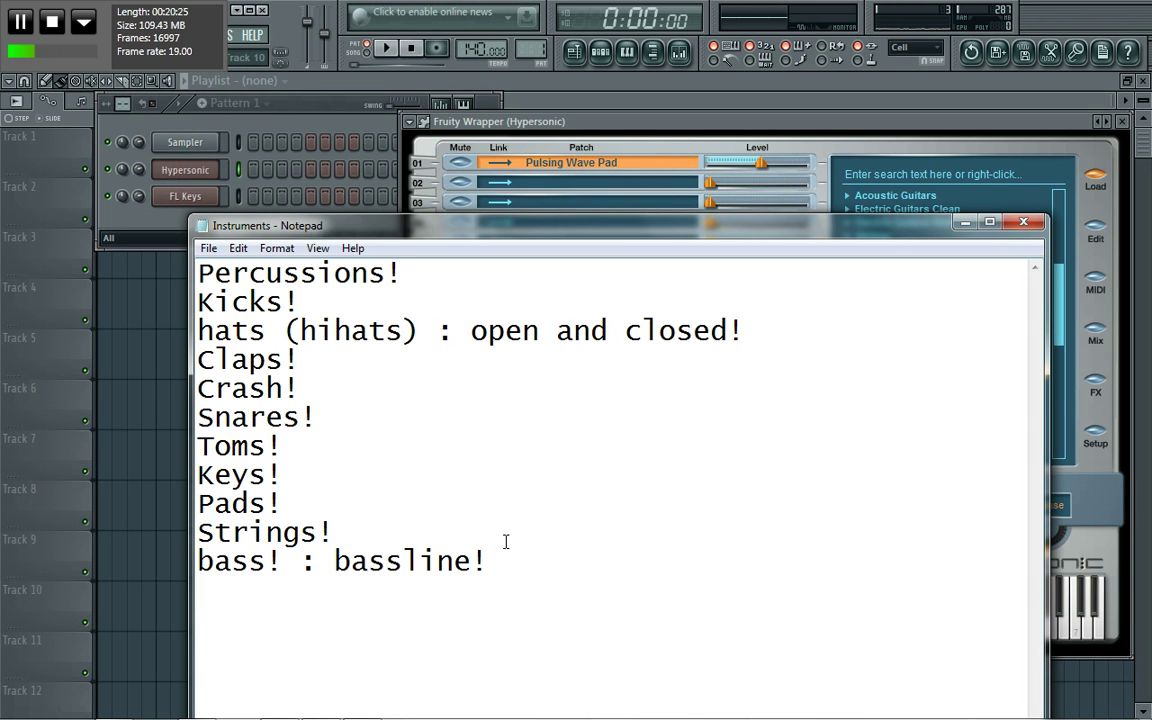
# Step: Return to Hypersonic in FL Studio and expand the Acoustic Guitars category to view its patches
pyautogui.press('super')
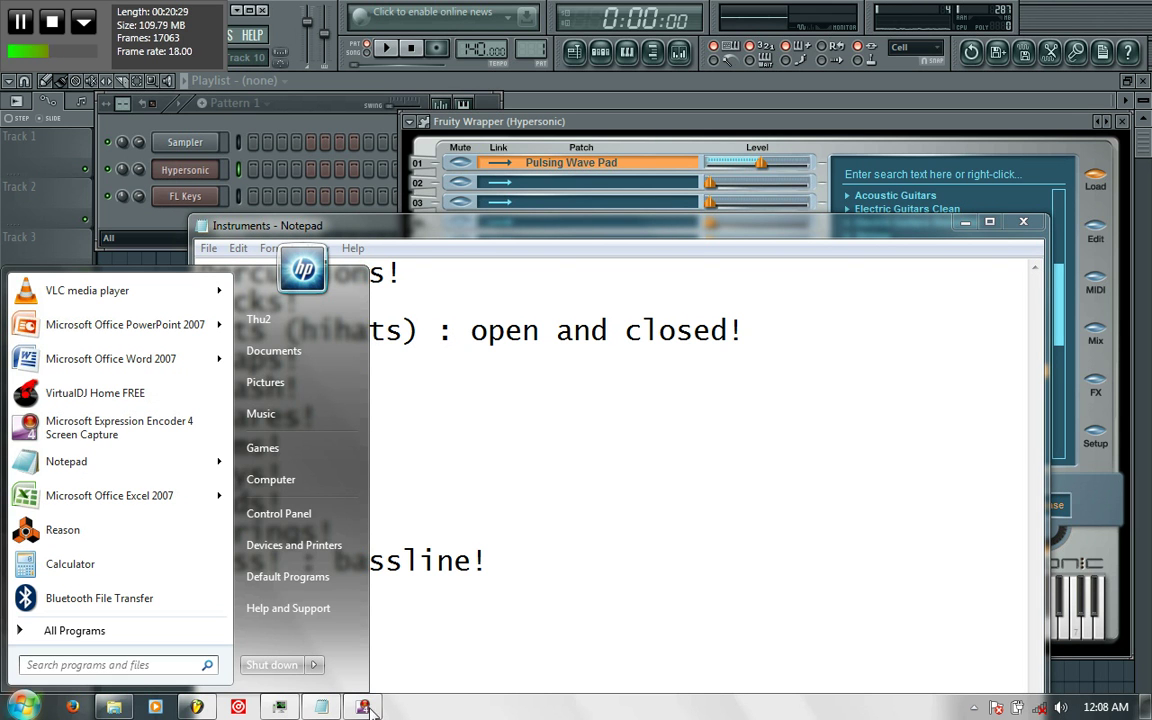
pyautogui.click(366, 122)
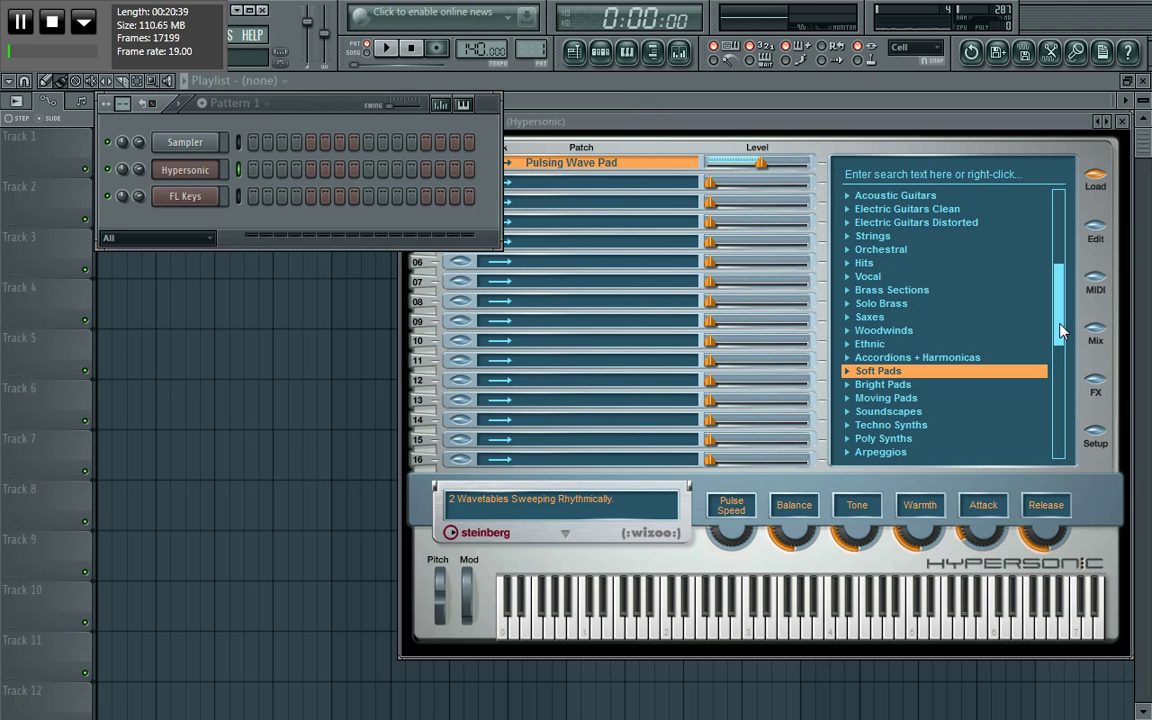
pyautogui.scroll(2, 896, 268)
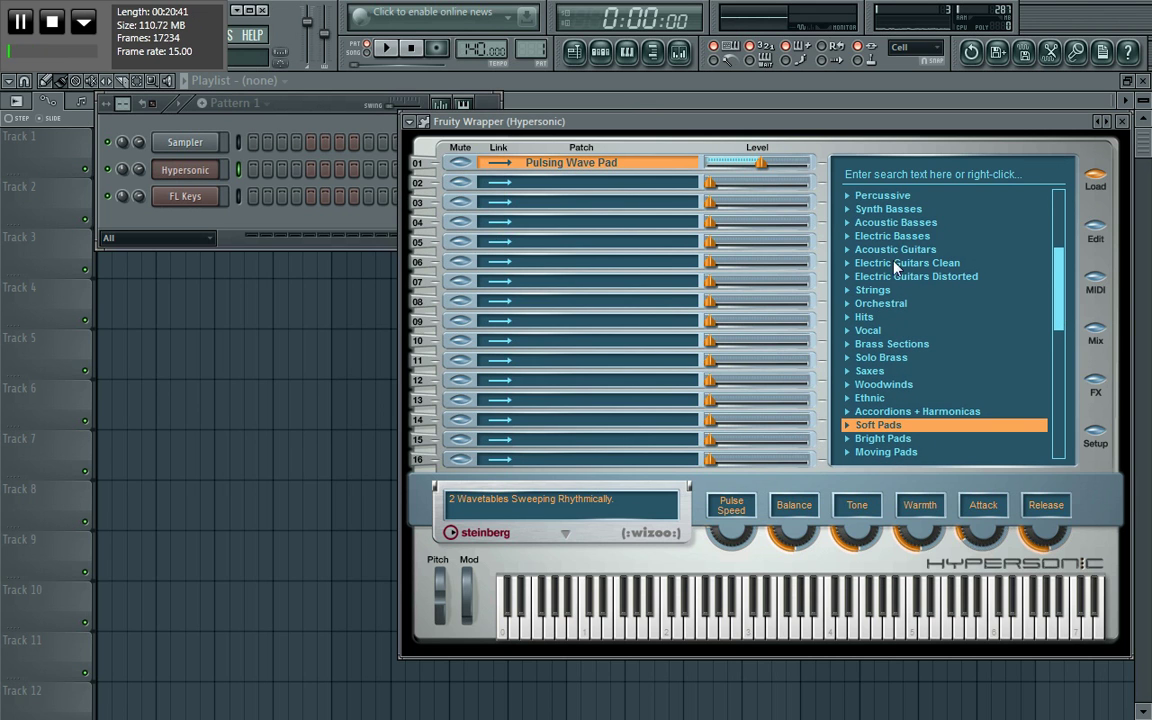
pyautogui.click(852, 250)
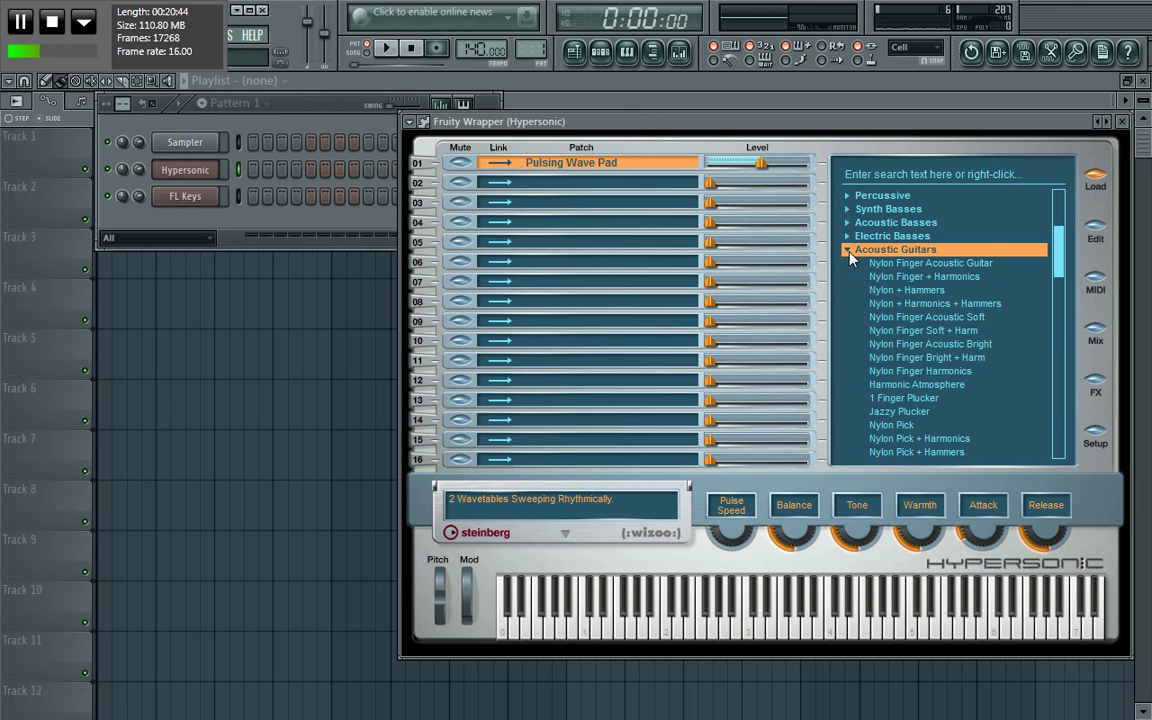
# Step: Switch to the Instruments list in Notepad and add the line "Acoustics (AC's)!" below the bass line
pyautogui.press('super')
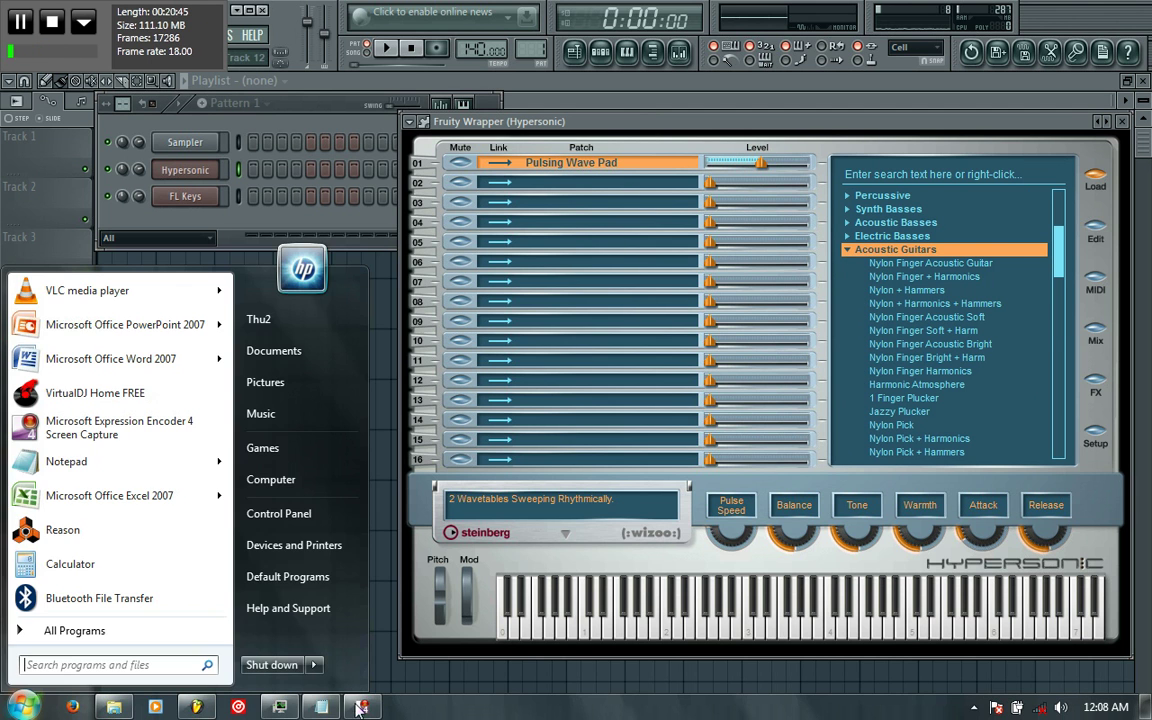
pyautogui.click(321, 707)
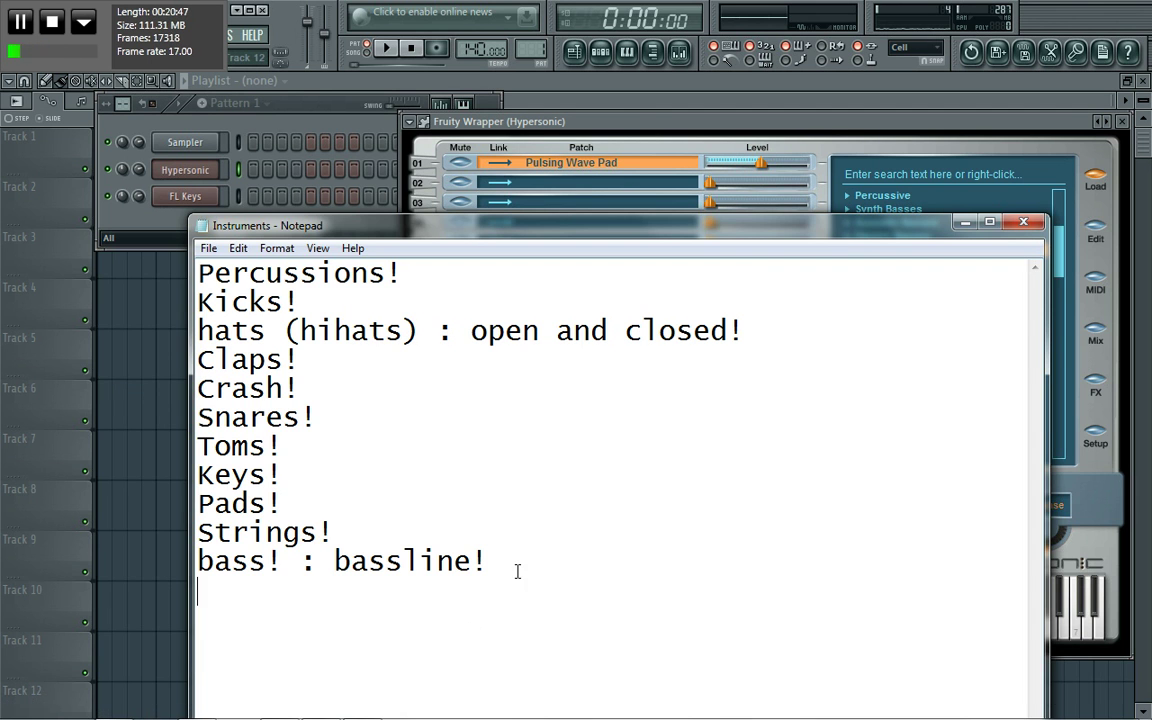
pyautogui.write('Acoustics')
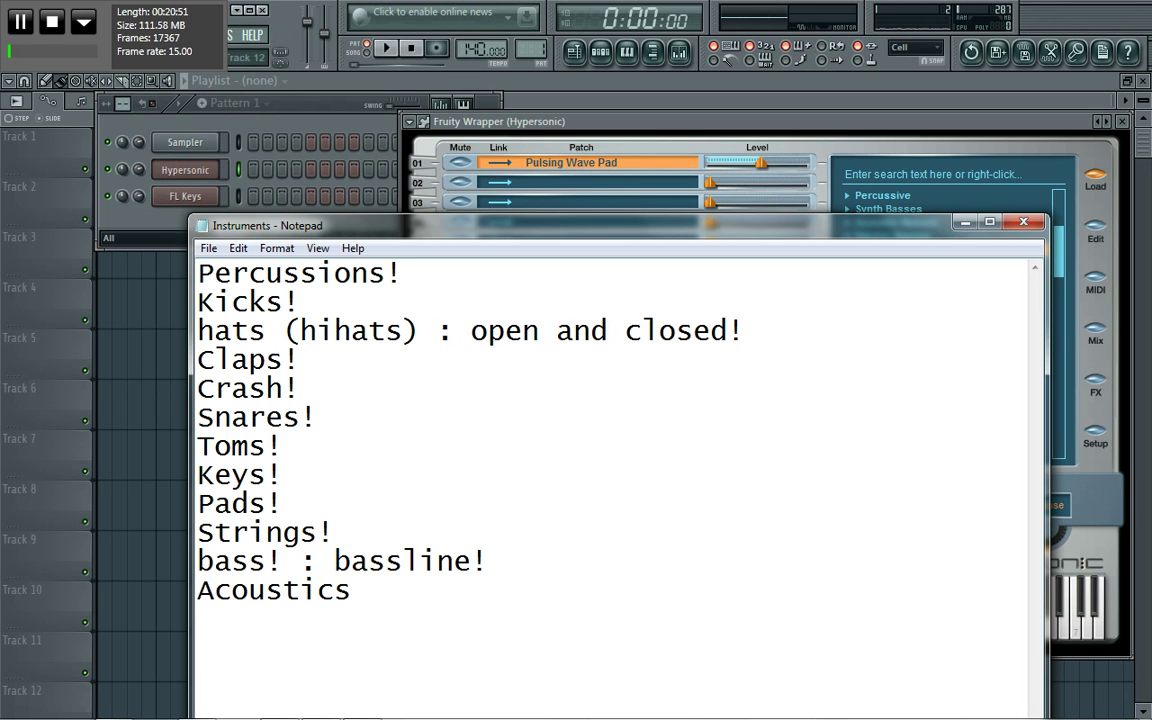
pyautogui.write(" (AC's)")
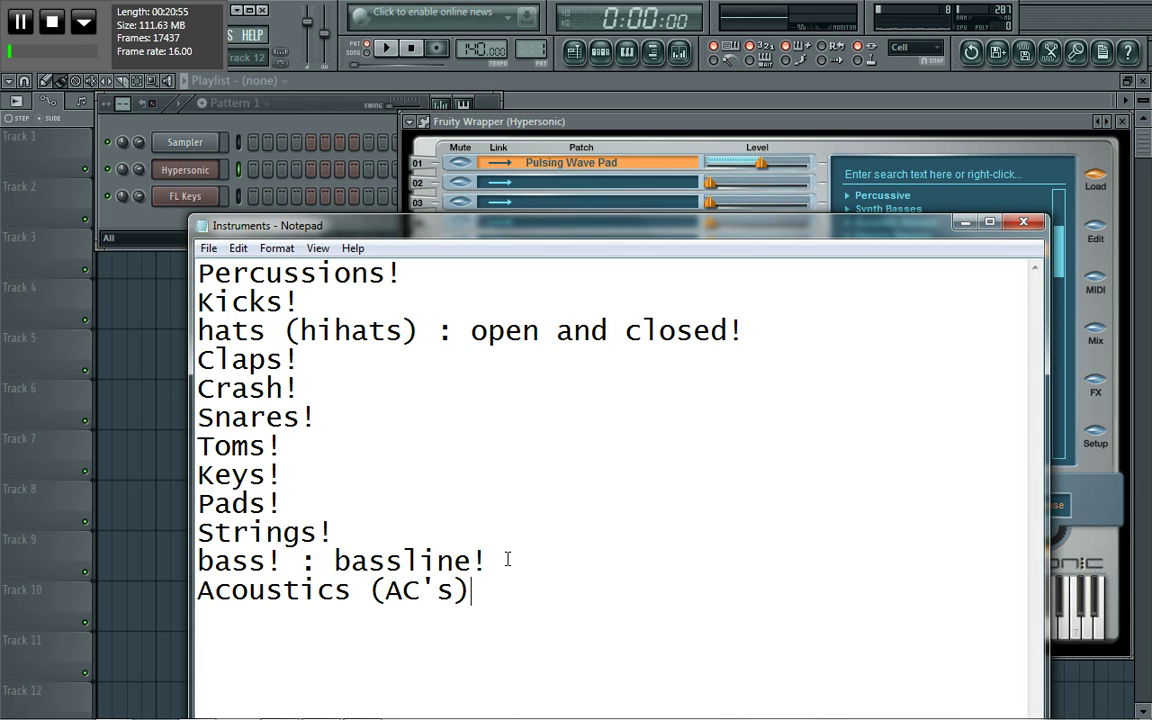
pyautogui.write('!')
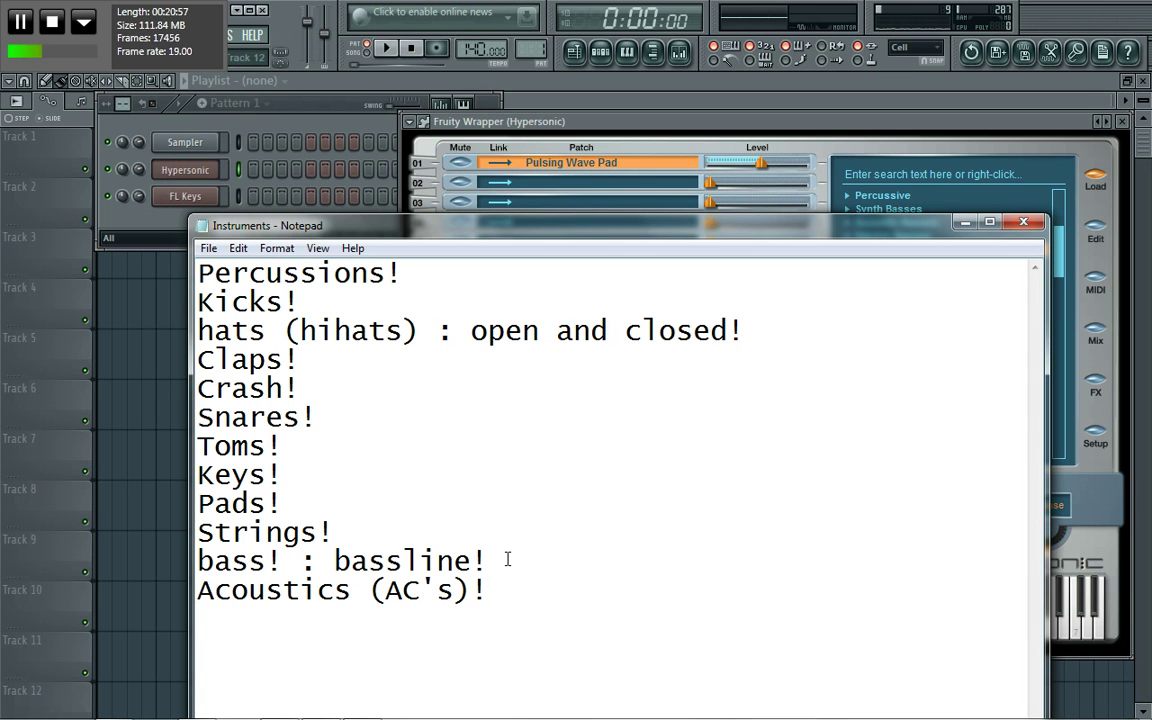
# Step: Append the note "somewhere in your track you have" after "Acoustics (AC's)!", correcting the spelling of "somewhere"
pyautogui.write(' someweh')
pyautogui.press('BackSpace')
pyautogui.write('wehre')
pyautogui.press('BackSpace')
pyautogui.press('BackSpace')
pyautogui.press('BackSpace')
pyautogui.press('BackSpace')
pyautogui.press('BackSpace')
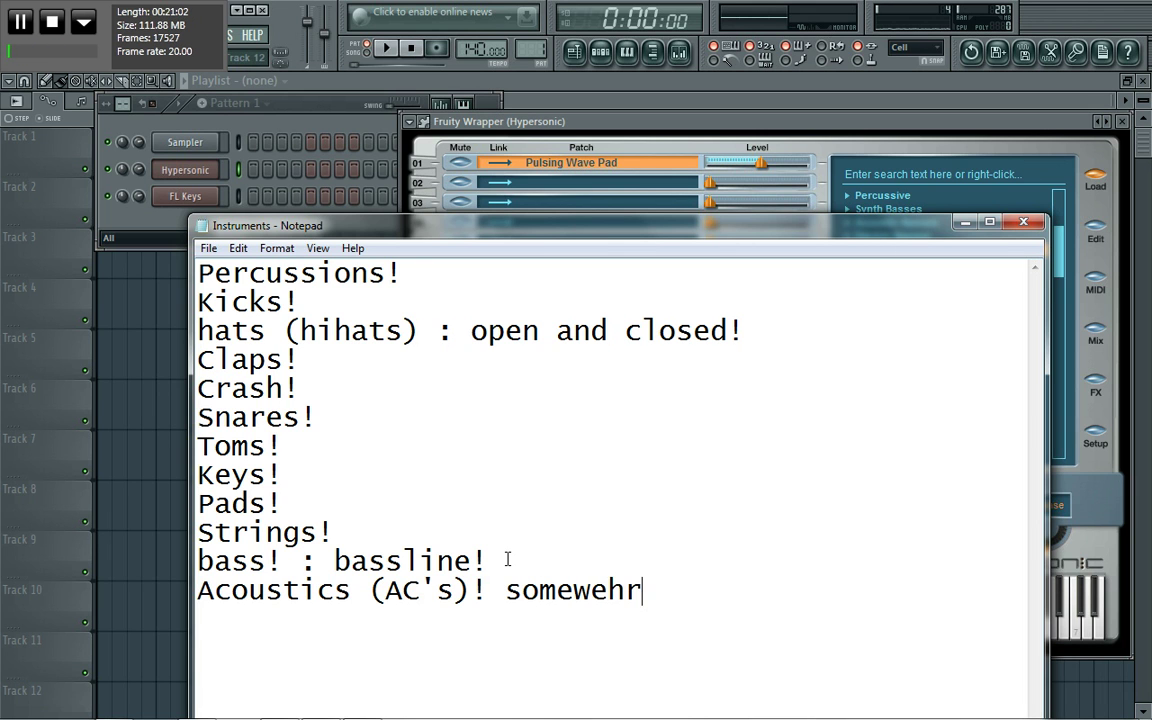
pyautogui.write('here')
pyautogui.press('BackSpace')
pyautogui.press('BackSpace')
pyautogui.write('ere in your')
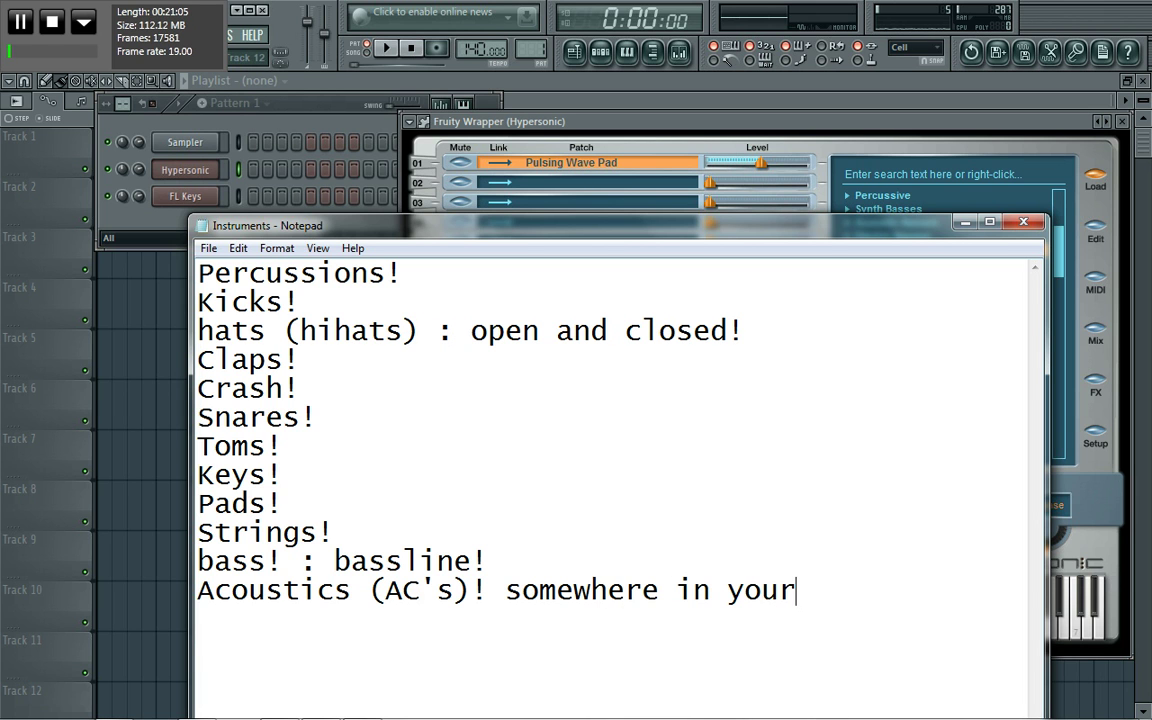
pyautogui.write(' track you have')
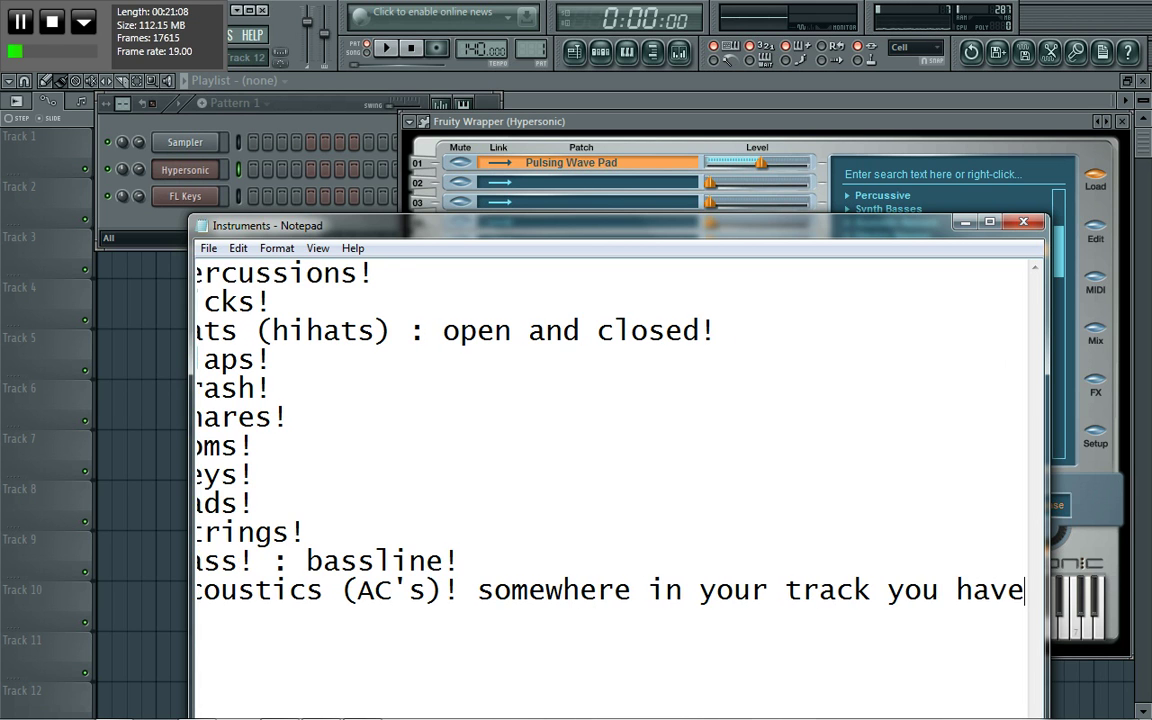
# Step: Continue the Acoustics note on a new line with "a guitar instrument of some sort!"
pyautogui.press('Return')
pyautogui.write('a')
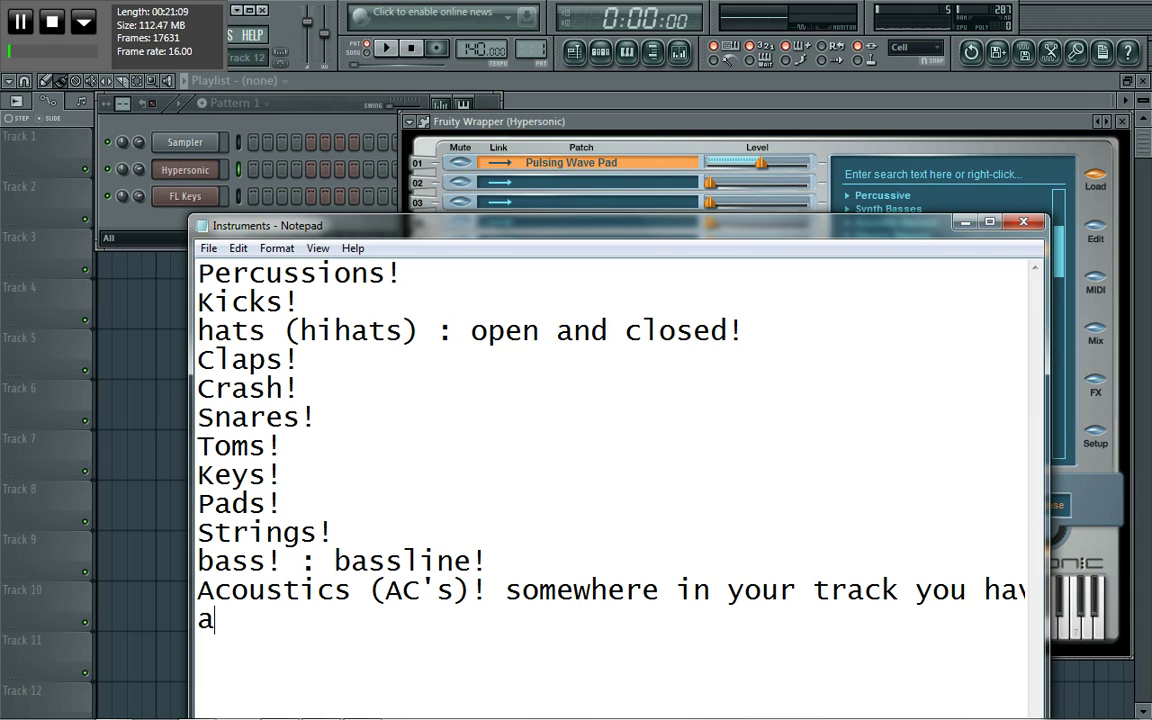
pyautogui.write(' guitar ')
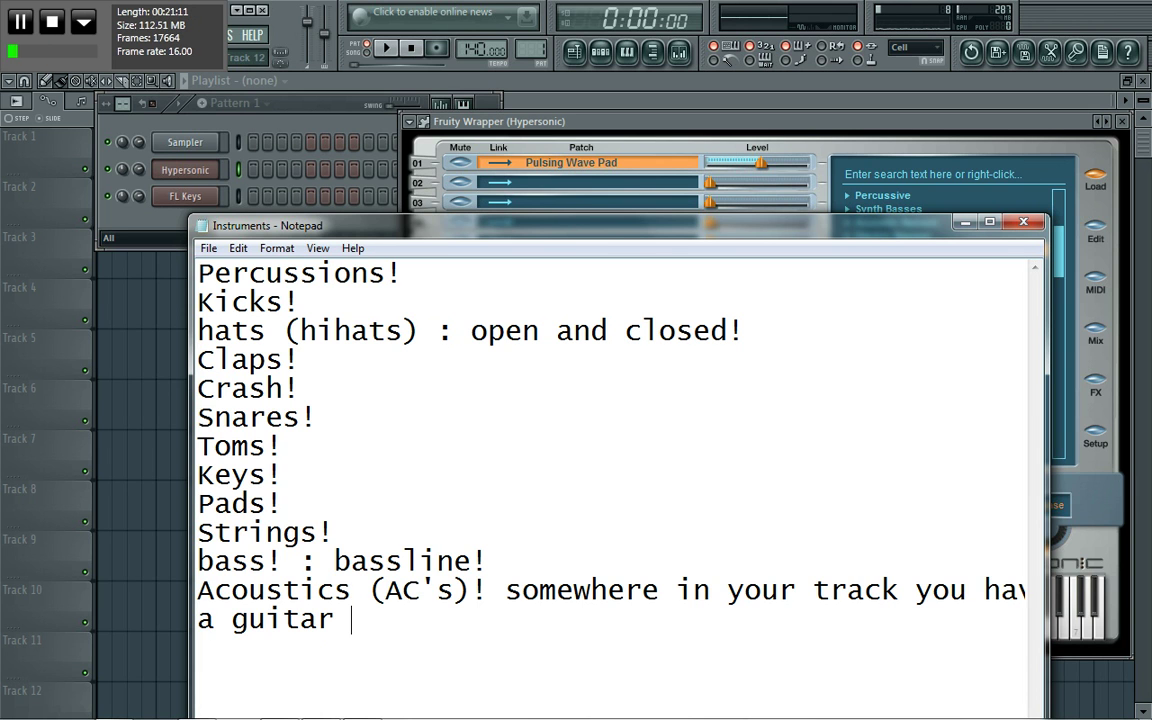
pyautogui.write('instrument ')
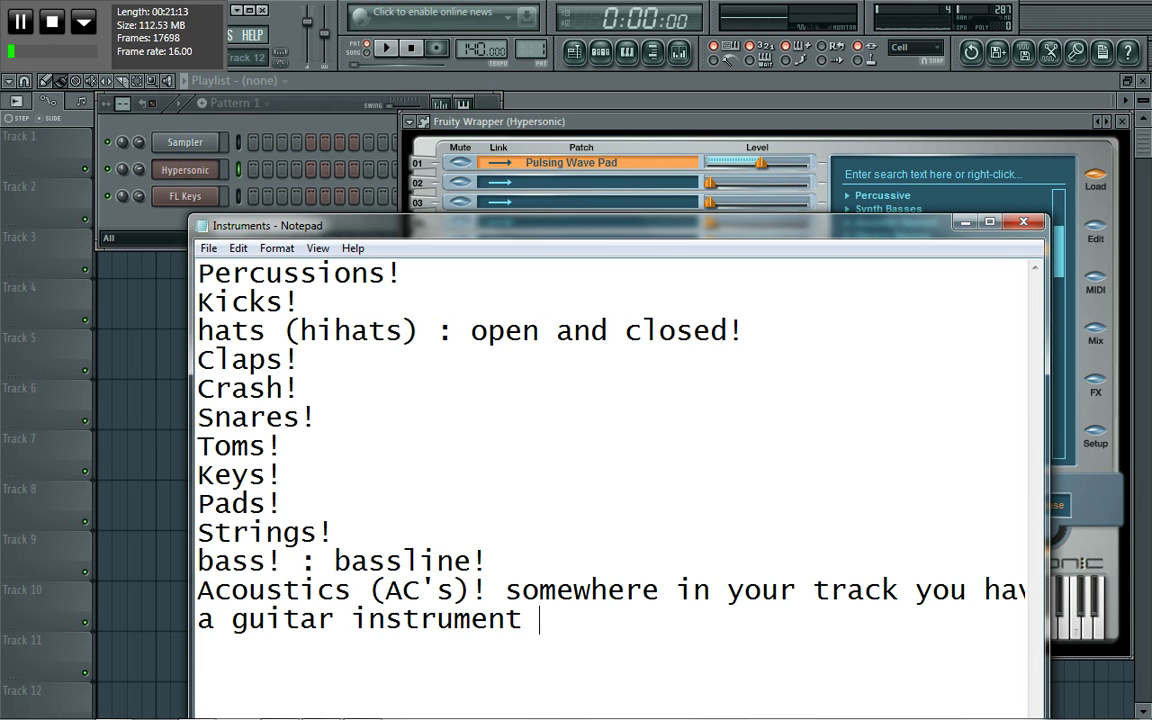
pyautogui.write('of some sort!')
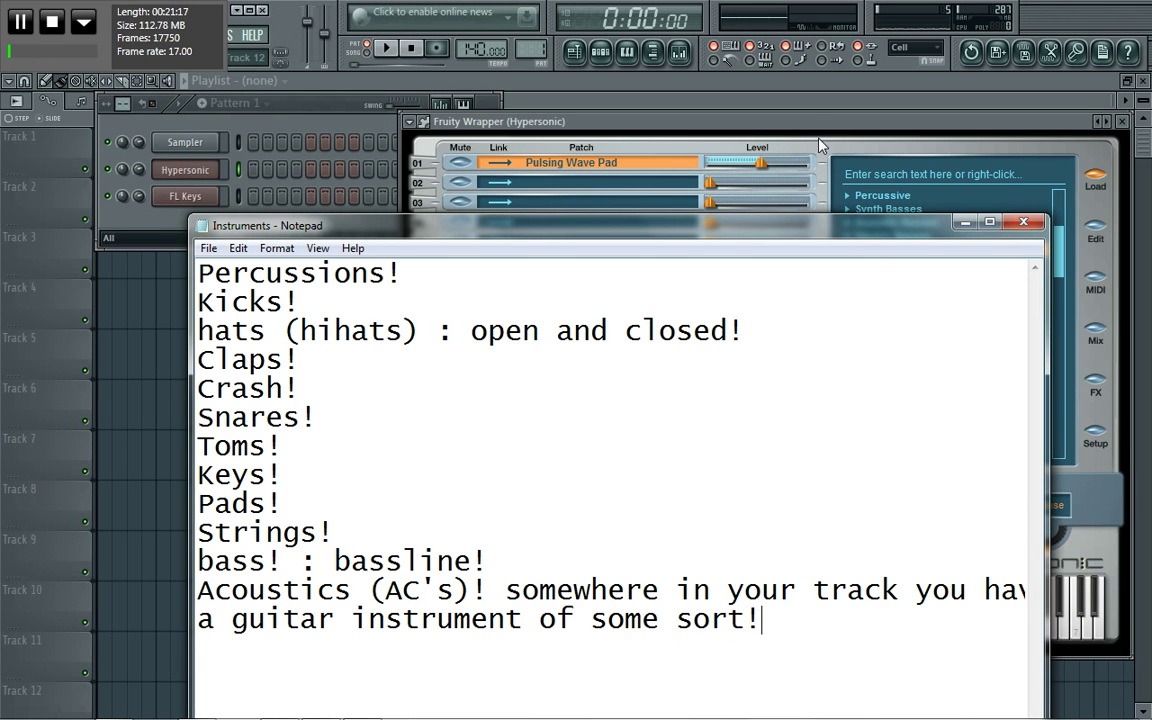
# Step: Return to Hypersonic, collapse Acoustic Guitars and look through the Electric Guitars Clean patches, collapsing that category too
pyautogui.click(727, 110)
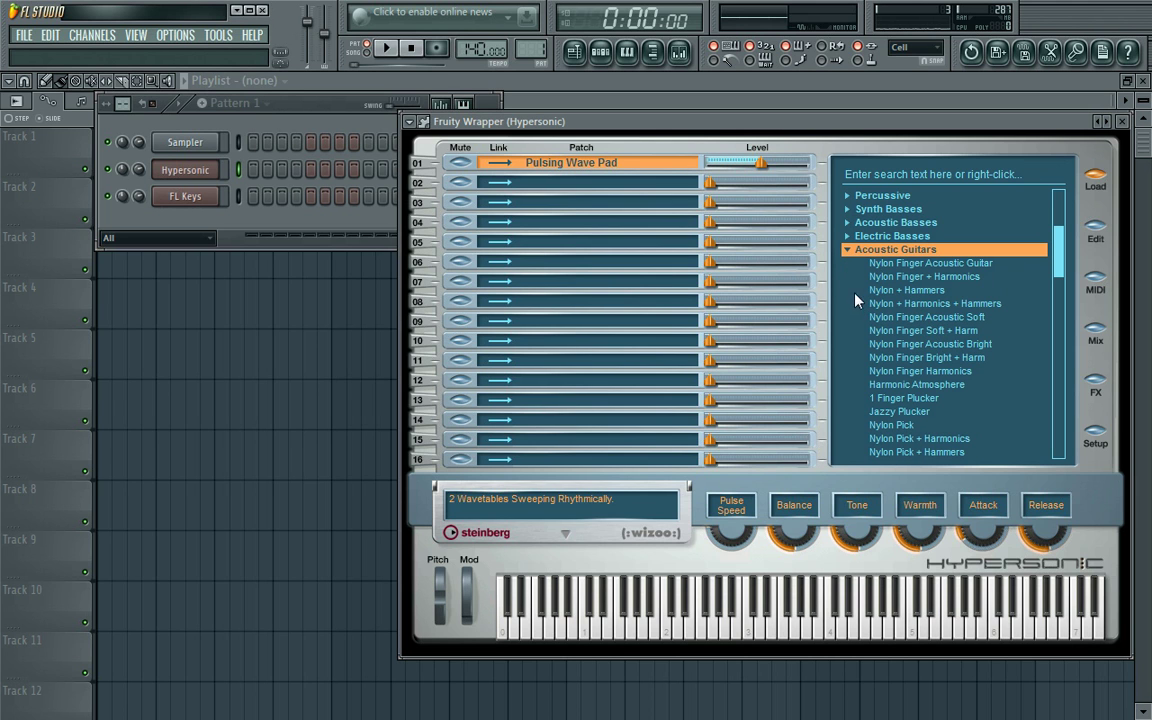
pyautogui.click(846, 250)
pyautogui.click(848, 263)
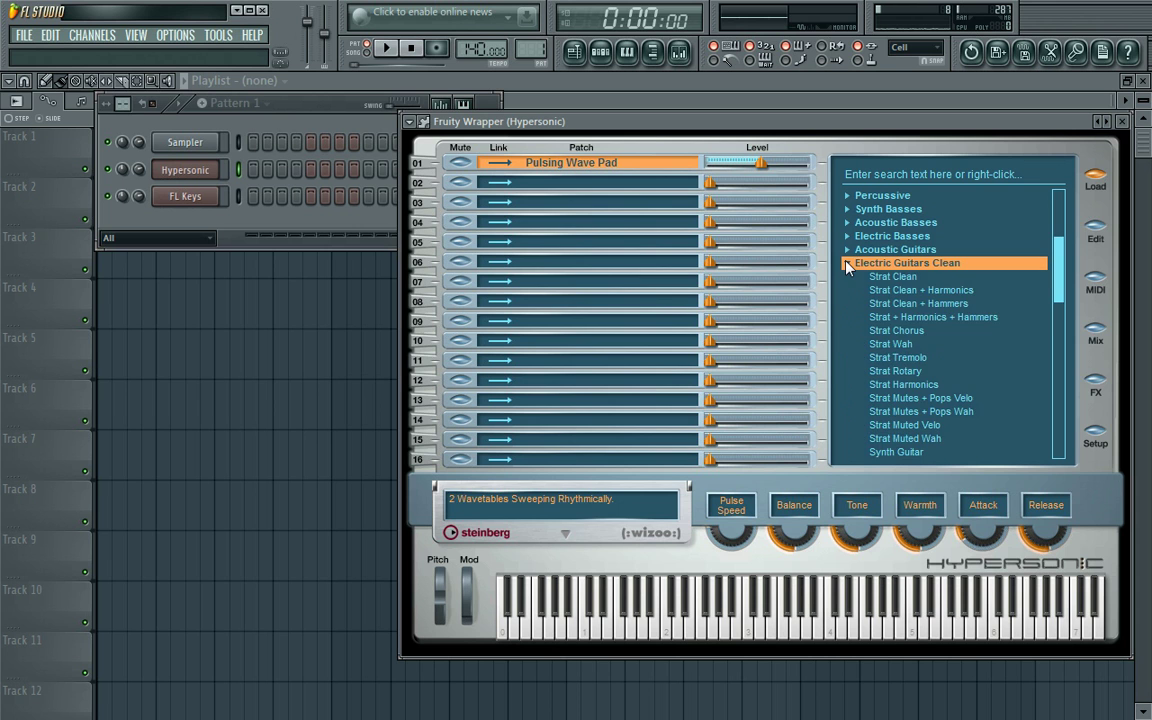
pyautogui.click(848, 263)
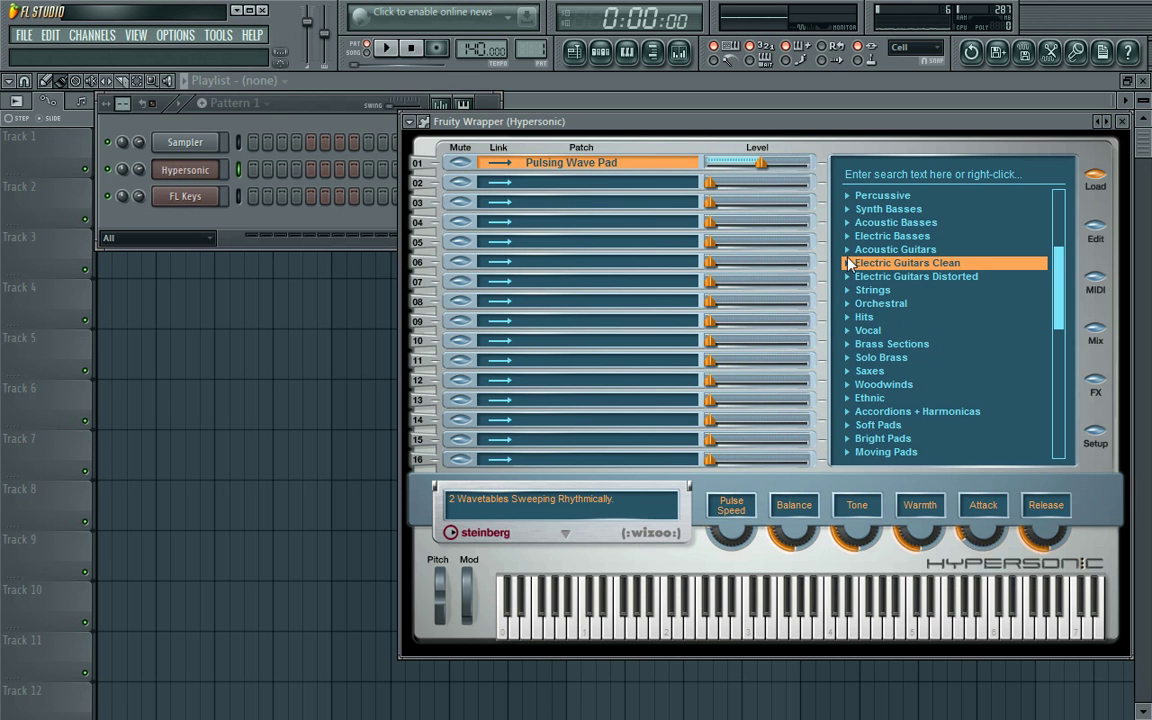
# Step: Audition the Perc Organ patch from the Organs category and collapse the category
pyautogui.scroll(3, 848, 262)
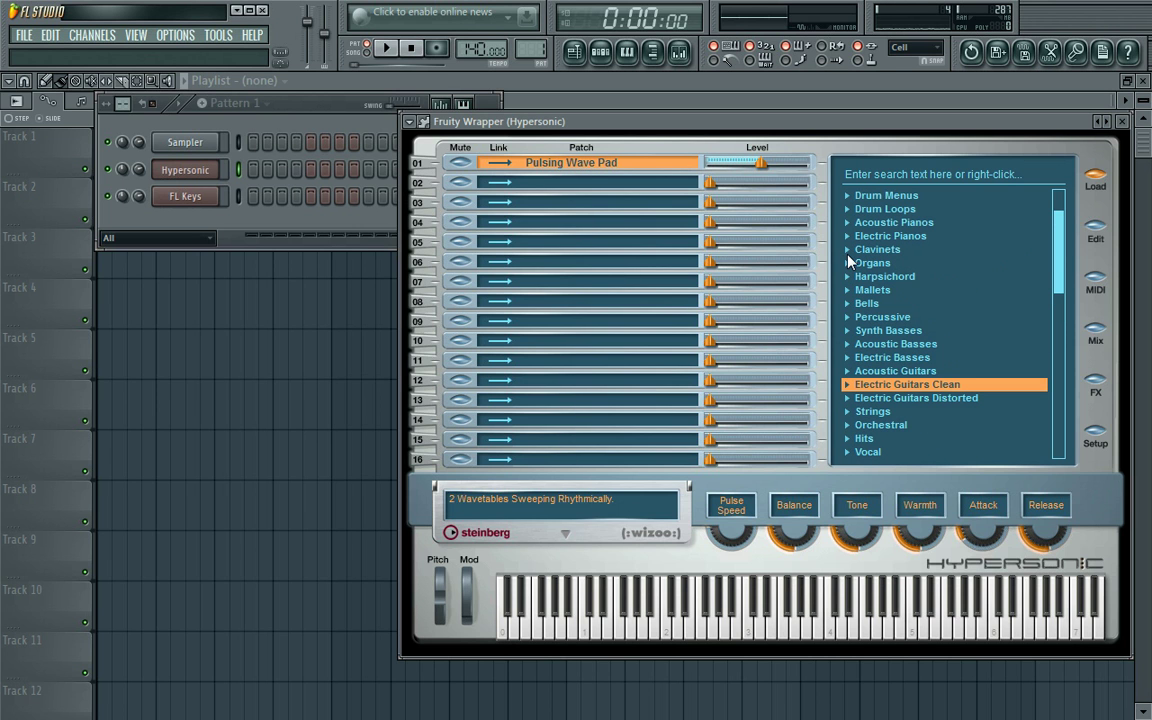
pyautogui.scroll(2, 848, 262)
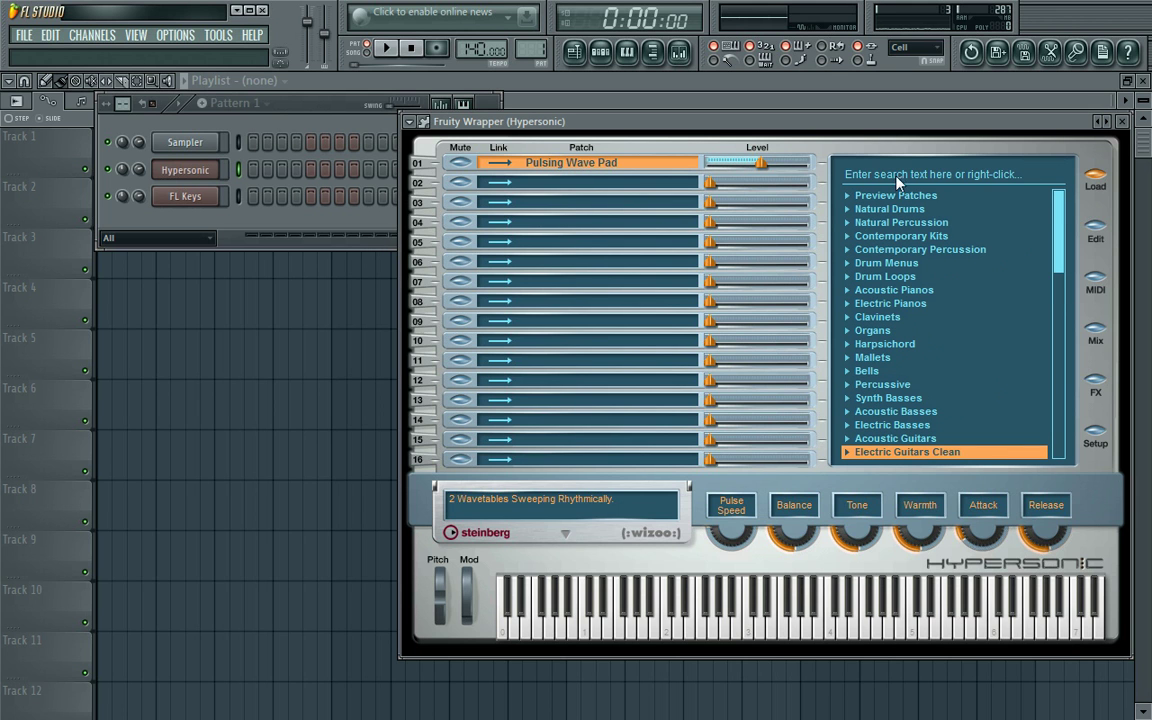
pyautogui.click(846, 331)
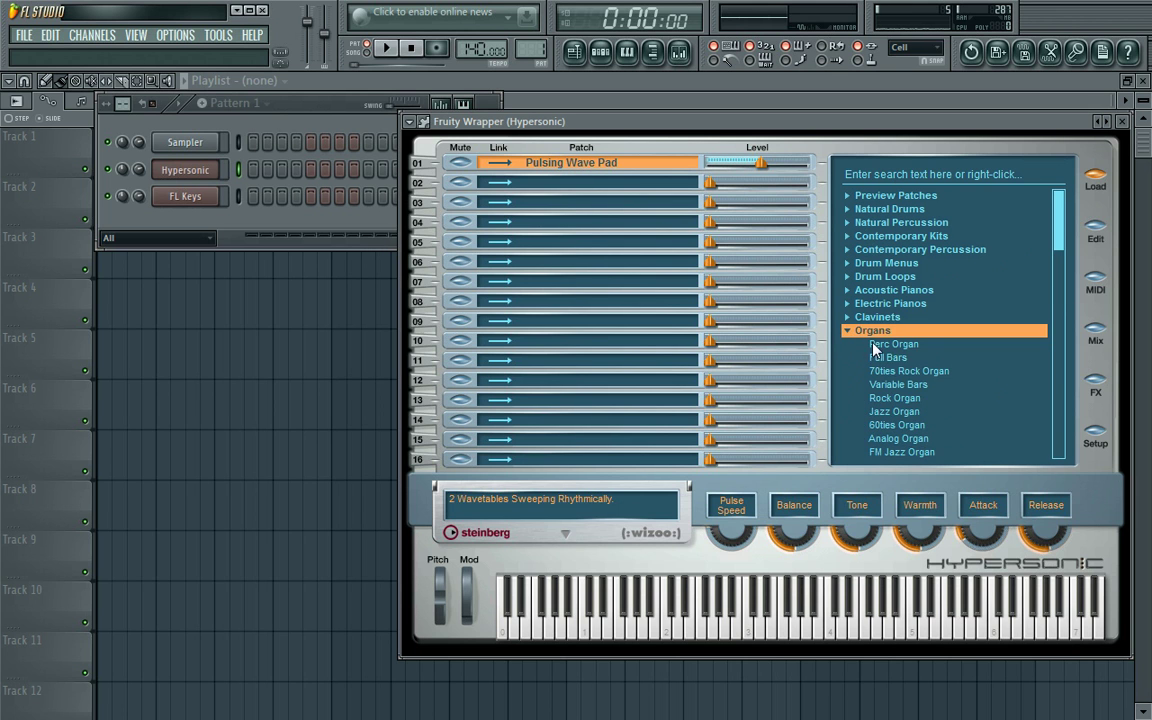
pyautogui.click(873, 345)
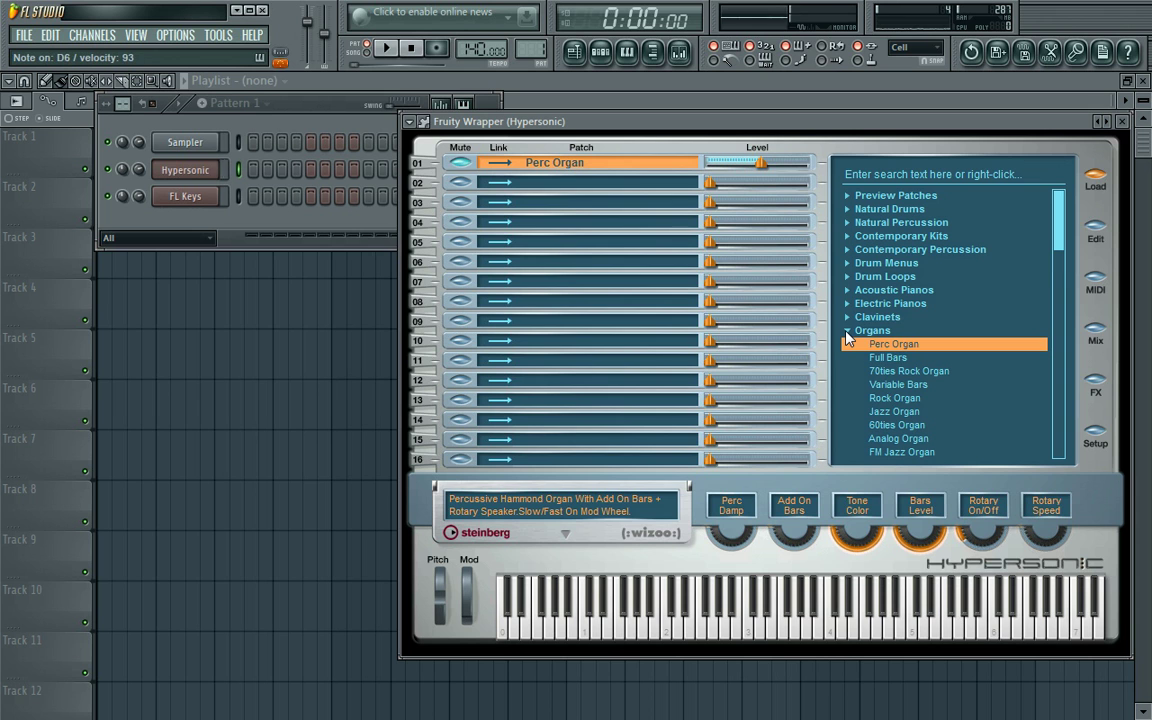
pyautogui.click(846, 334)
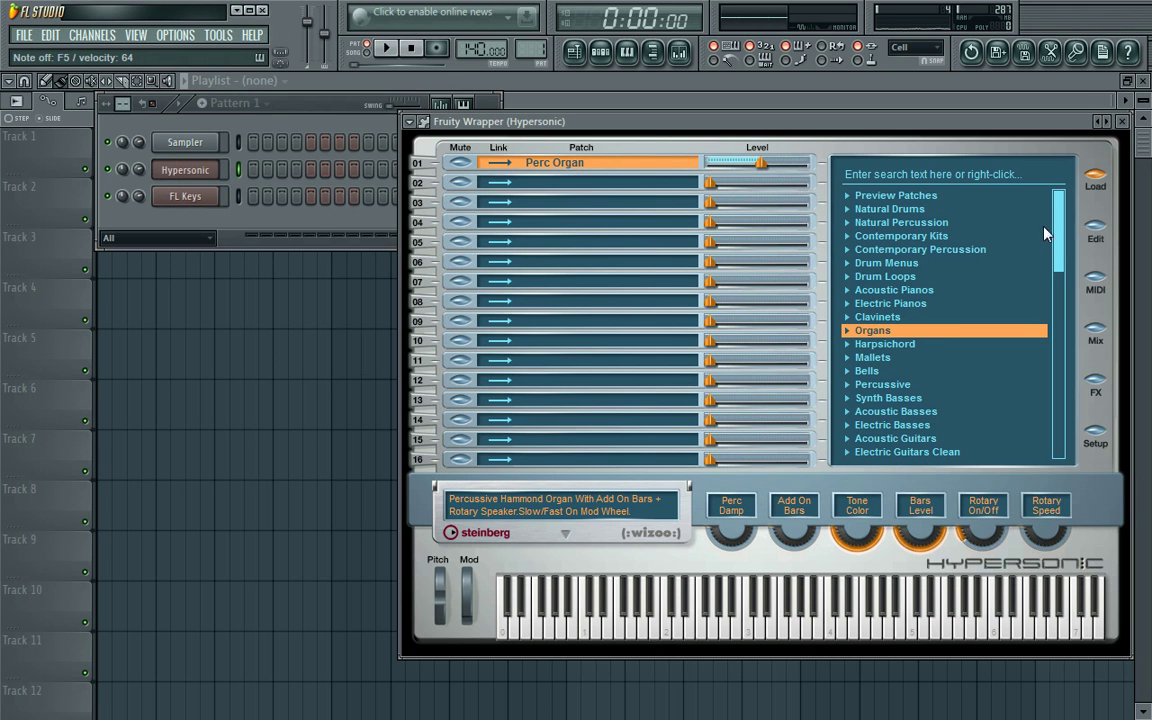
# Step: Audition the Ultimate Brass Section patch from the Brass Sections category and collapse the category
pyautogui.moveTo(1062, 256); pyautogui.dragTo(1067, 341)
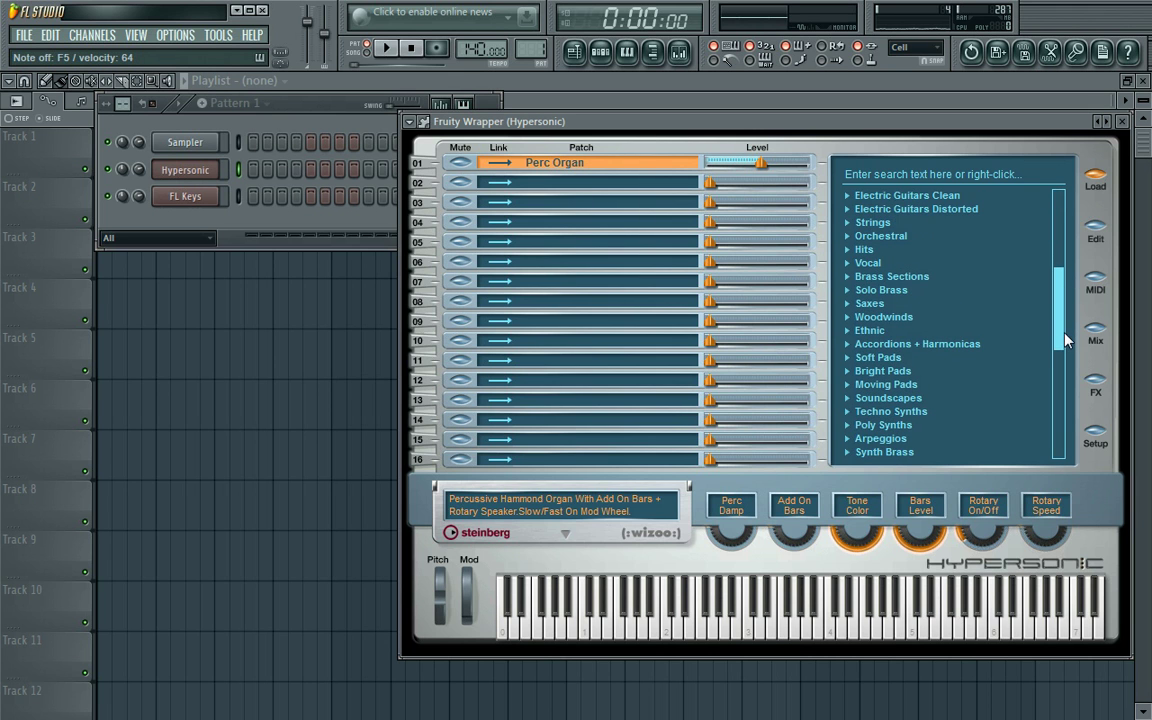
pyautogui.click(848, 278)
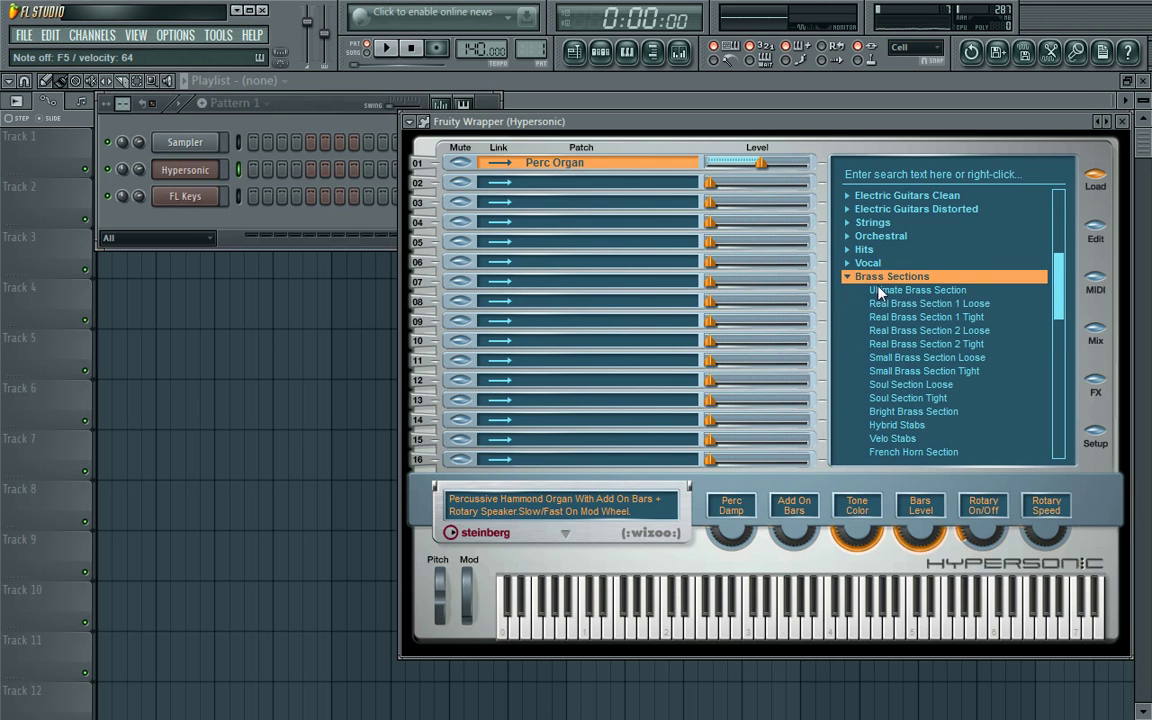
pyautogui.click(880, 290)
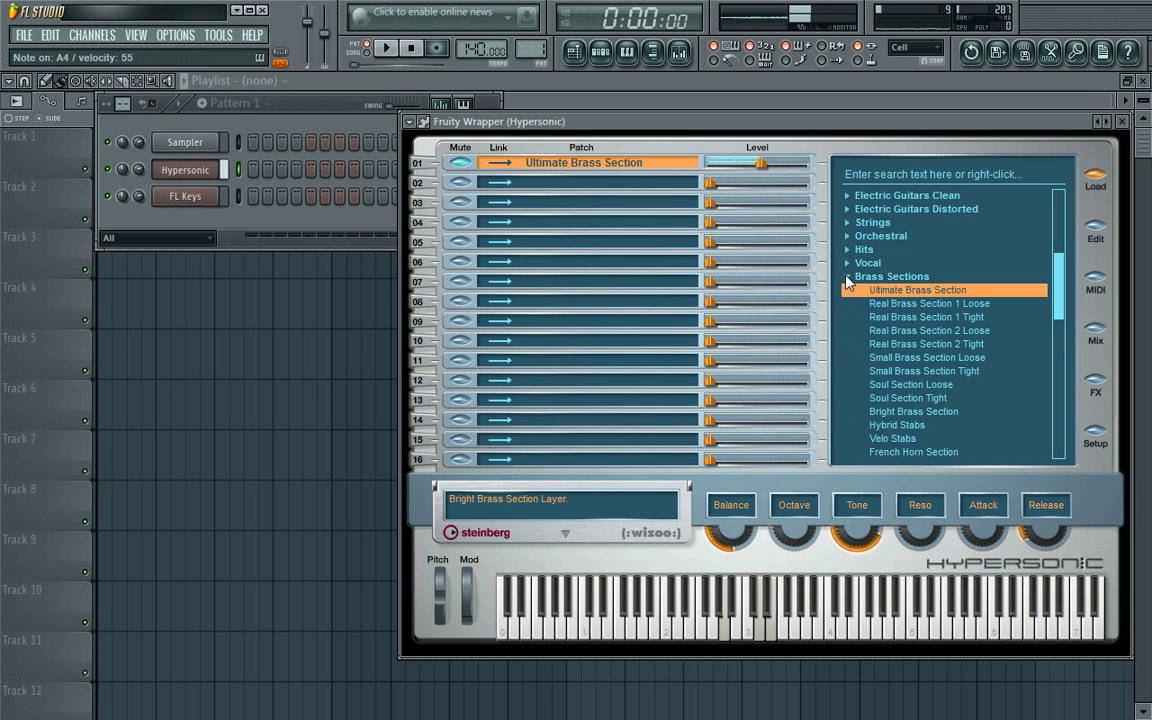
pyautogui.click(847, 278)
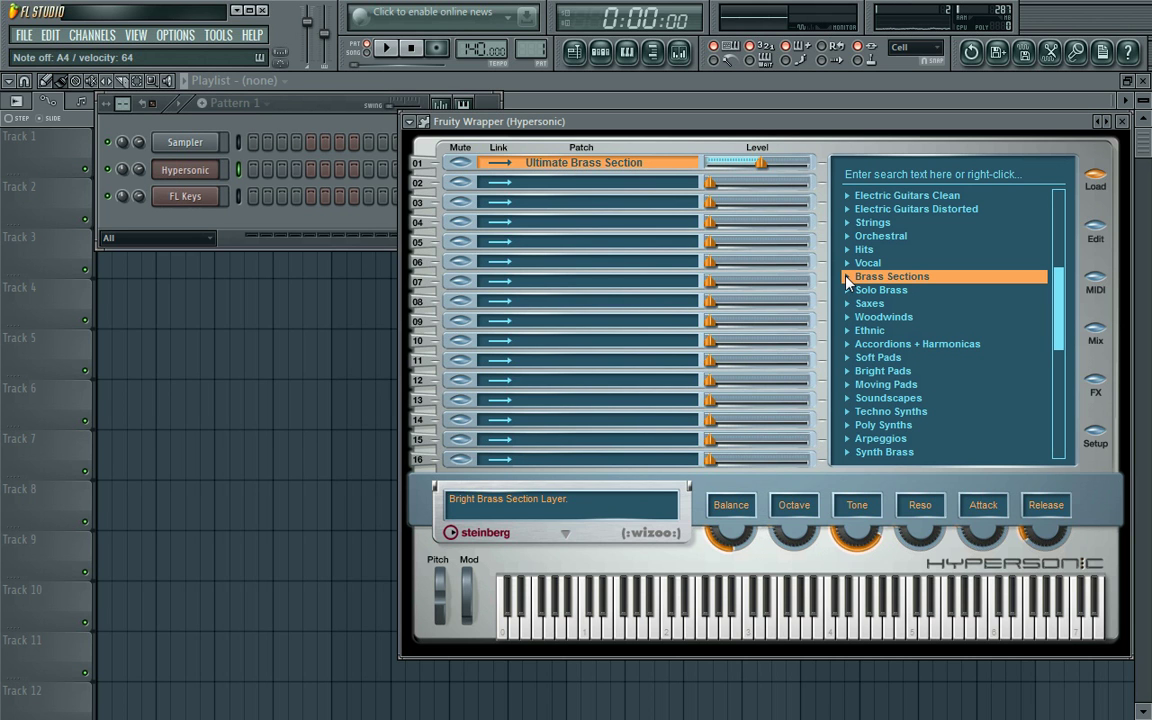
# Step: Audition the Real Brass Section 1 Loose, Small Brass Section Tight and both Soul Section patches from Brass Sections, and collapse the category
pyautogui.click(847, 277)
pyautogui.click(912, 305)
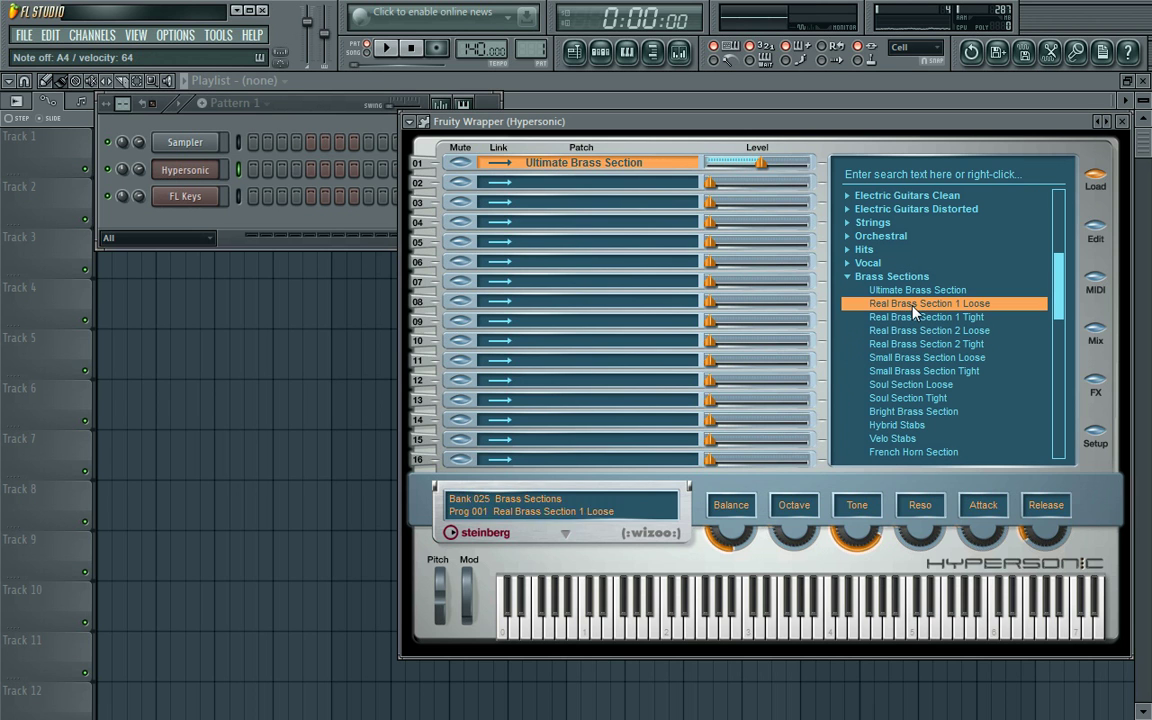
pyautogui.click(925, 372)
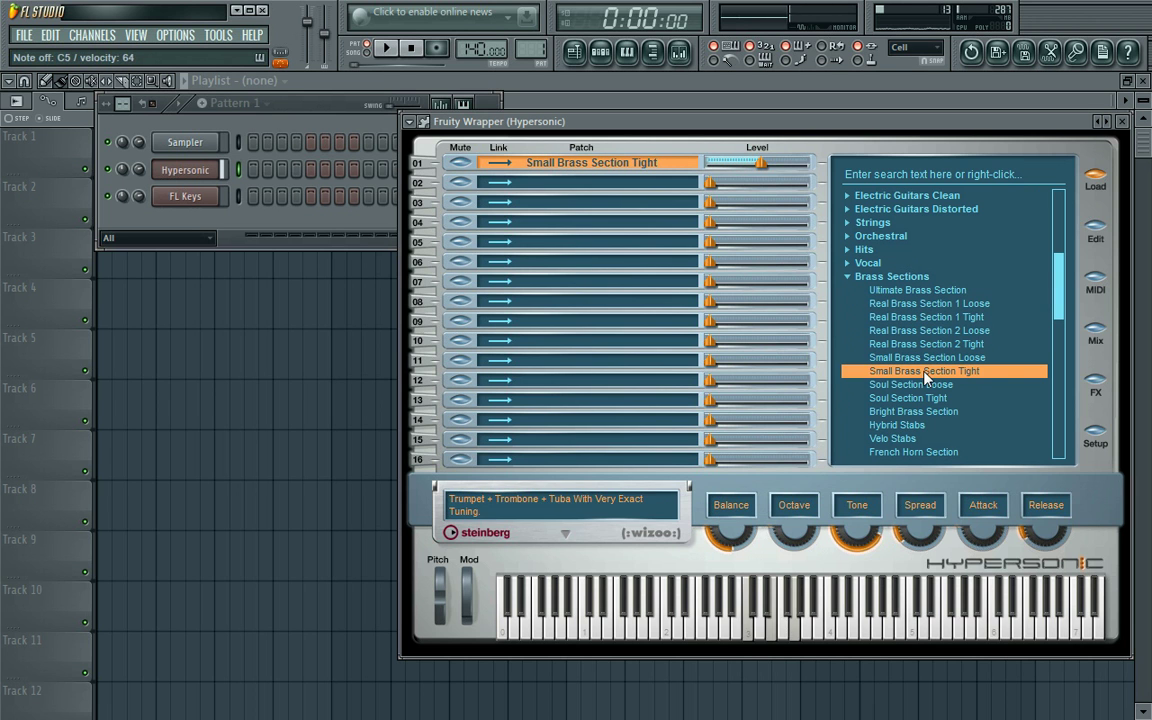
pyautogui.click(910, 397)
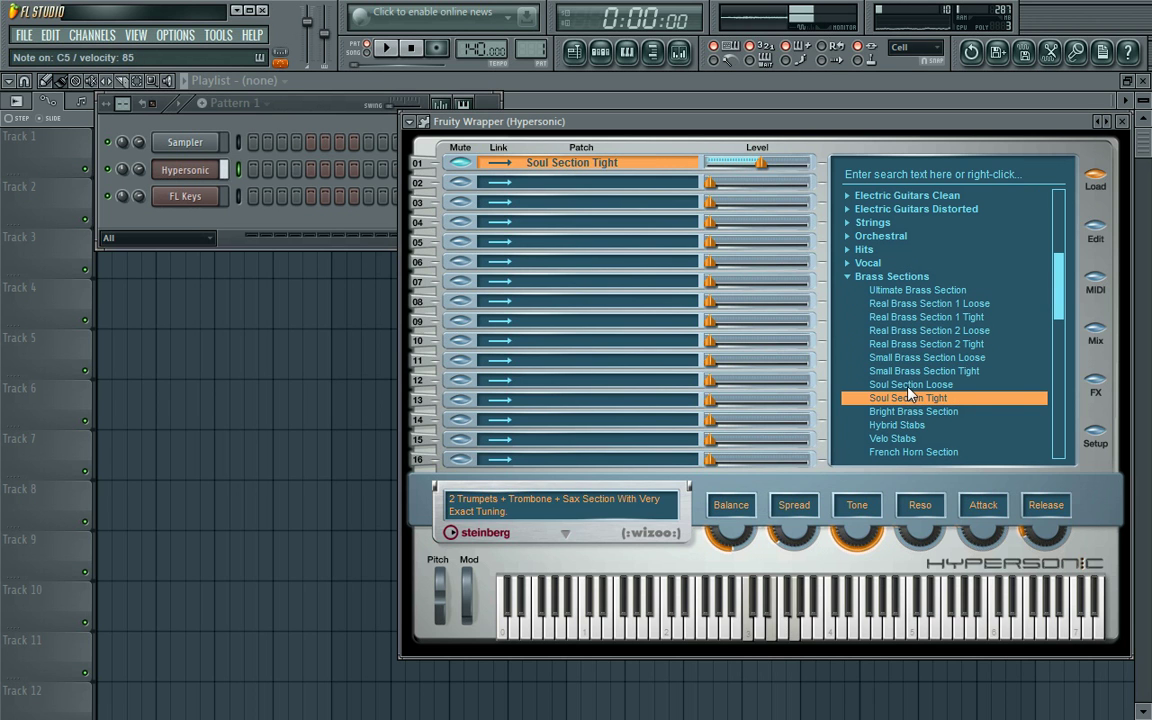
pyautogui.click(910, 385)
pyautogui.click(847, 277)
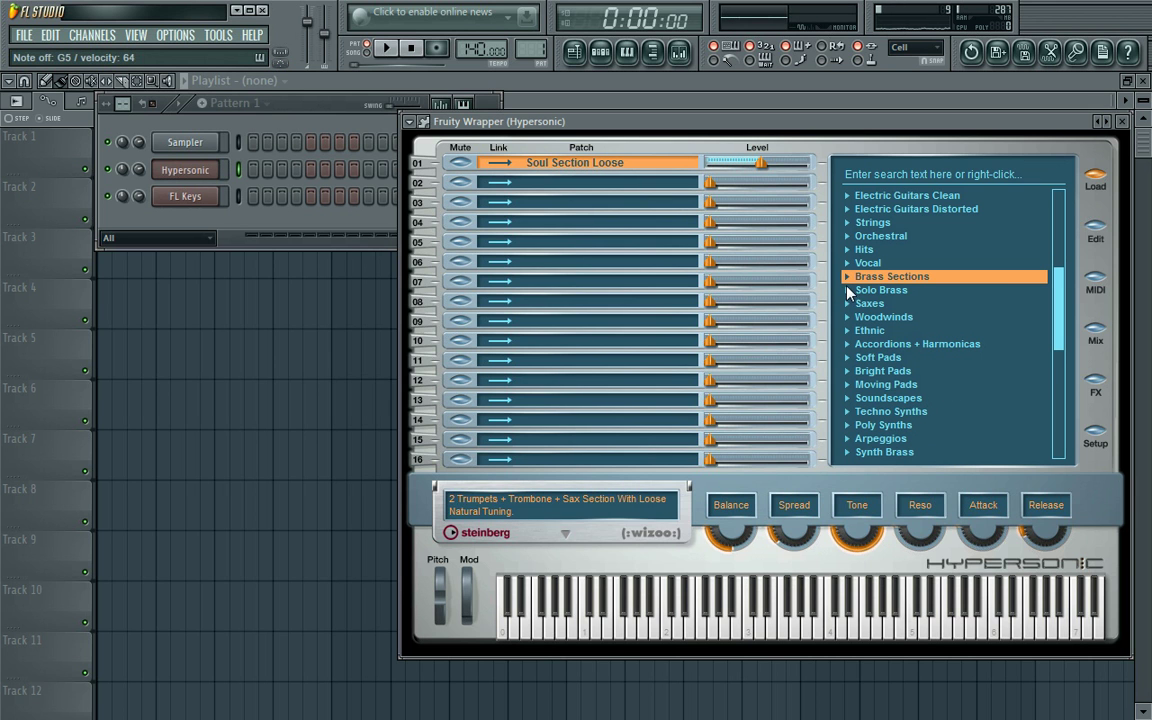
# Step: Look through the patches in the Solo Brass and Poly Synths categories, collapsing each category
pyautogui.click(849, 290)
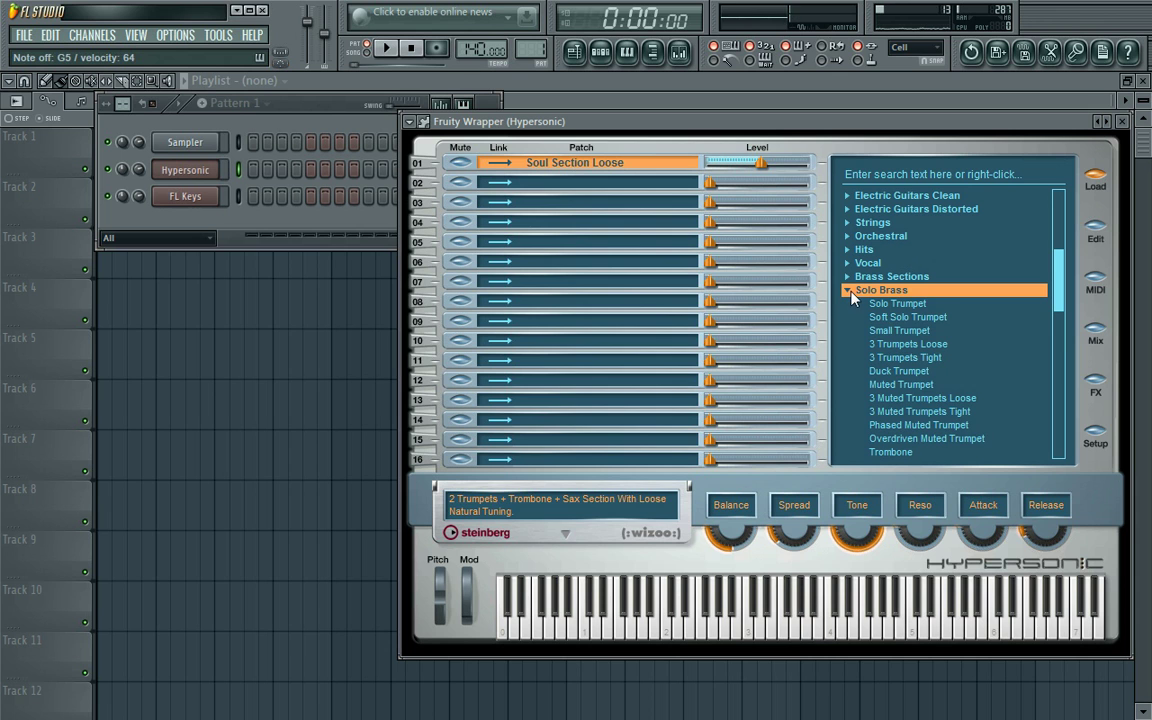
pyautogui.click(848, 291)
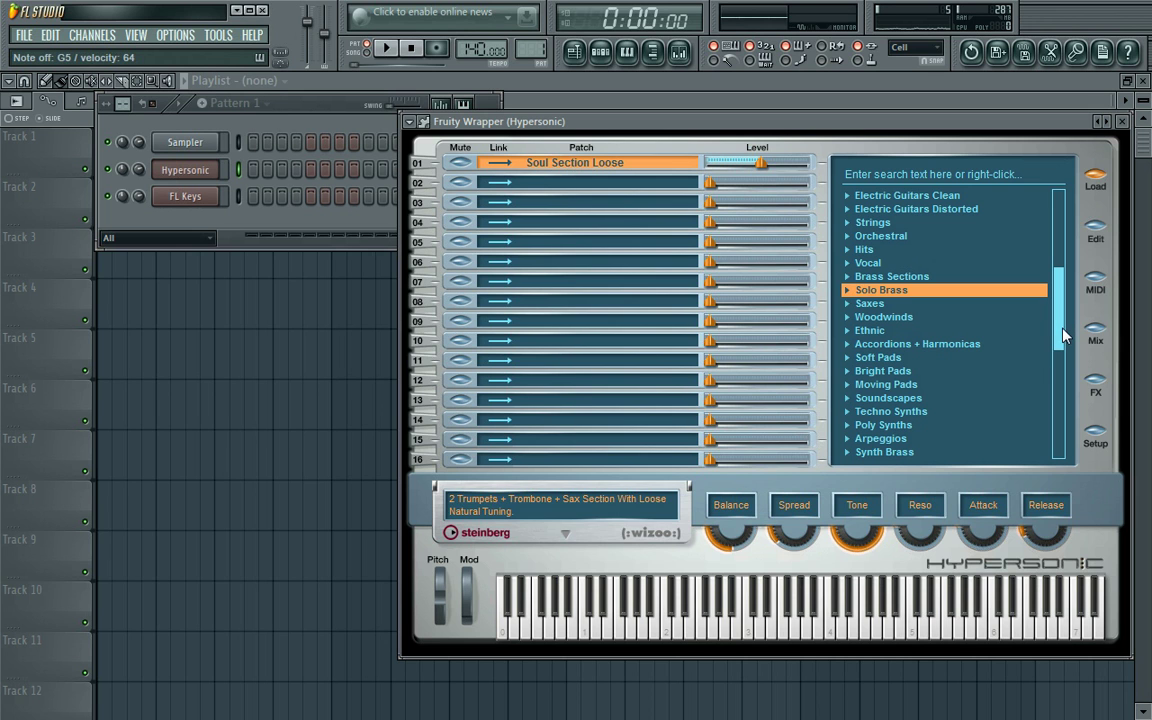
pyautogui.moveTo(1062, 338); pyautogui.dragTo(1062, 361)
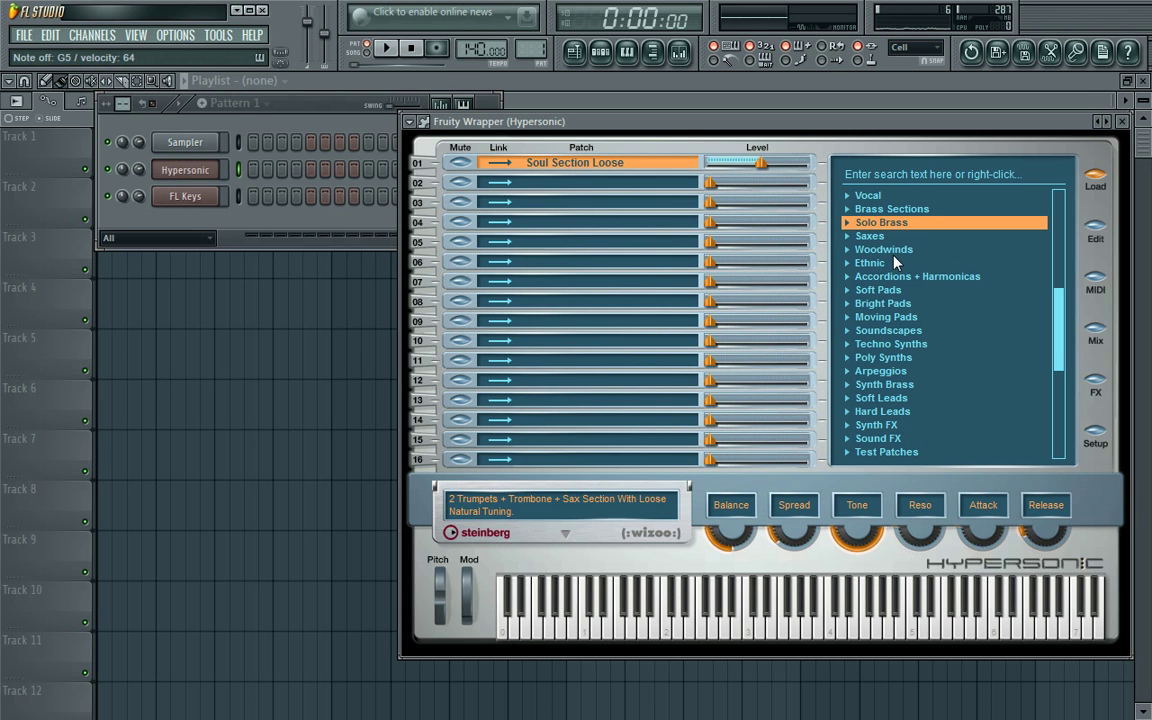
pyautogui.moveTo(1066, 348); pyautogui.dragTo(1062, 390)
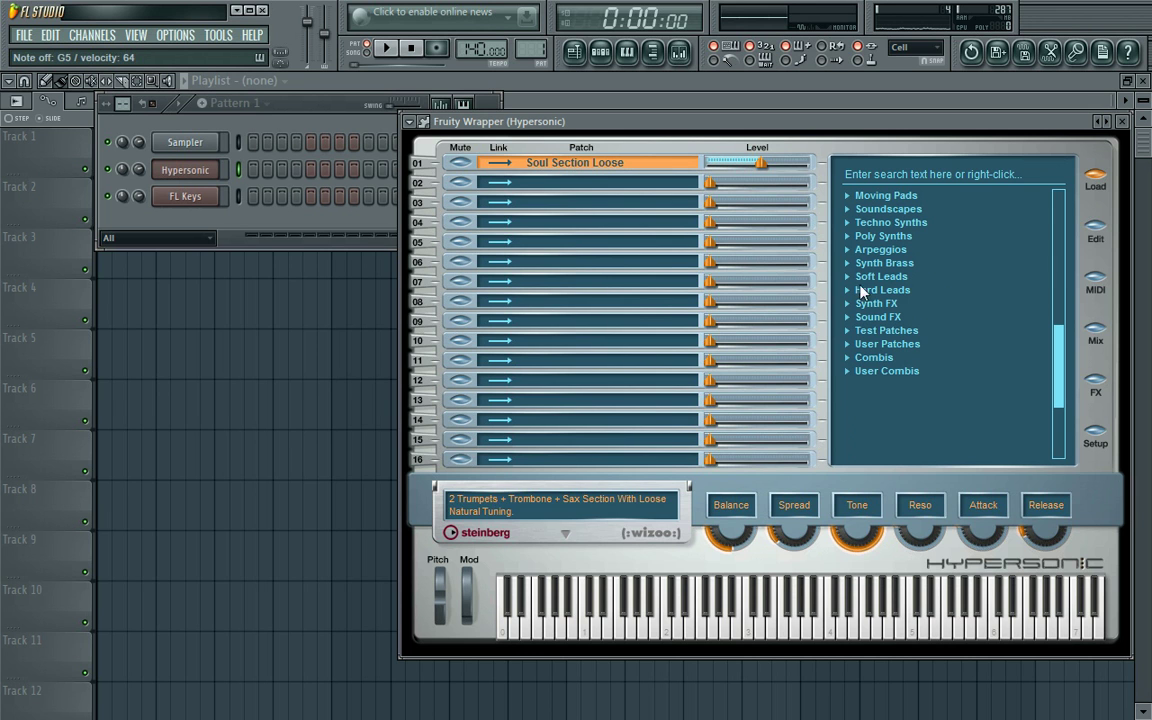
pyautogui.click(847, 237)
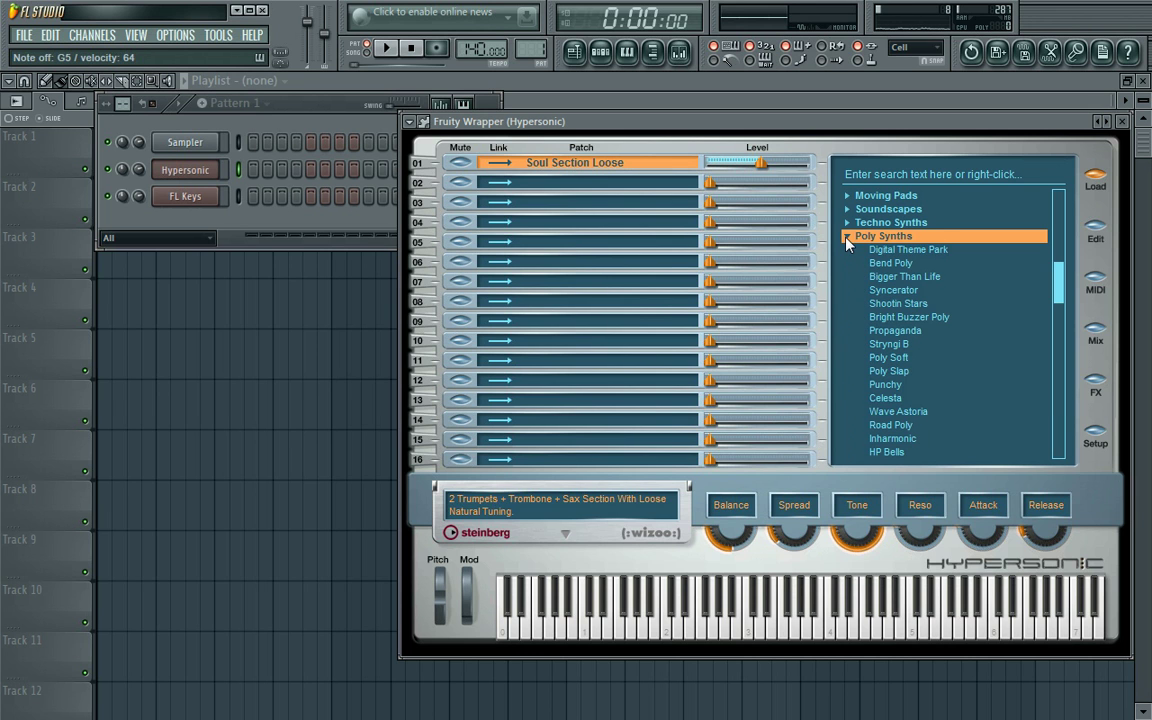
pyautogui.click(847, 240)
# Step: Audition the Trance Lead and Goa Lead patches from Techno Synths and set the part 1 level to -7.7 dB
pyautogui.click(847, 225)
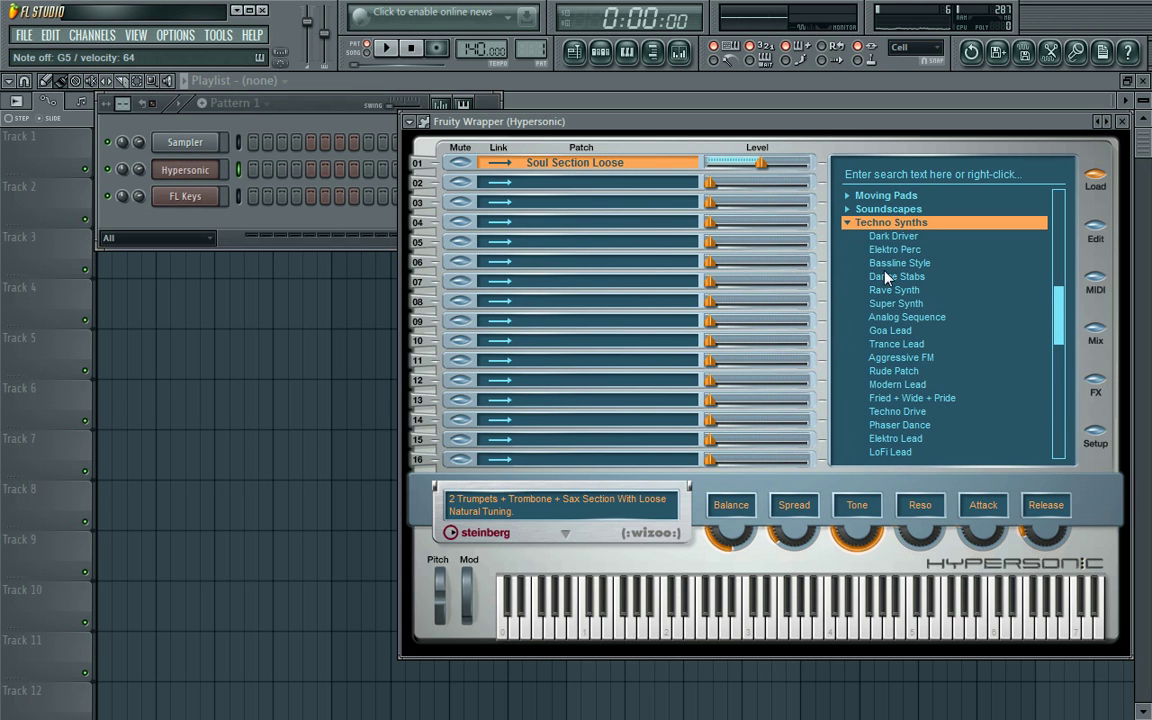
pyautogui.click(895, 345)
pyautogui.moveTo(757, 164)
pyautogui.mouseDown()
pyautogui.moveTo(735, 166)
pyautogui.moveTo(770, 167)
pyautogui.mouseUp()
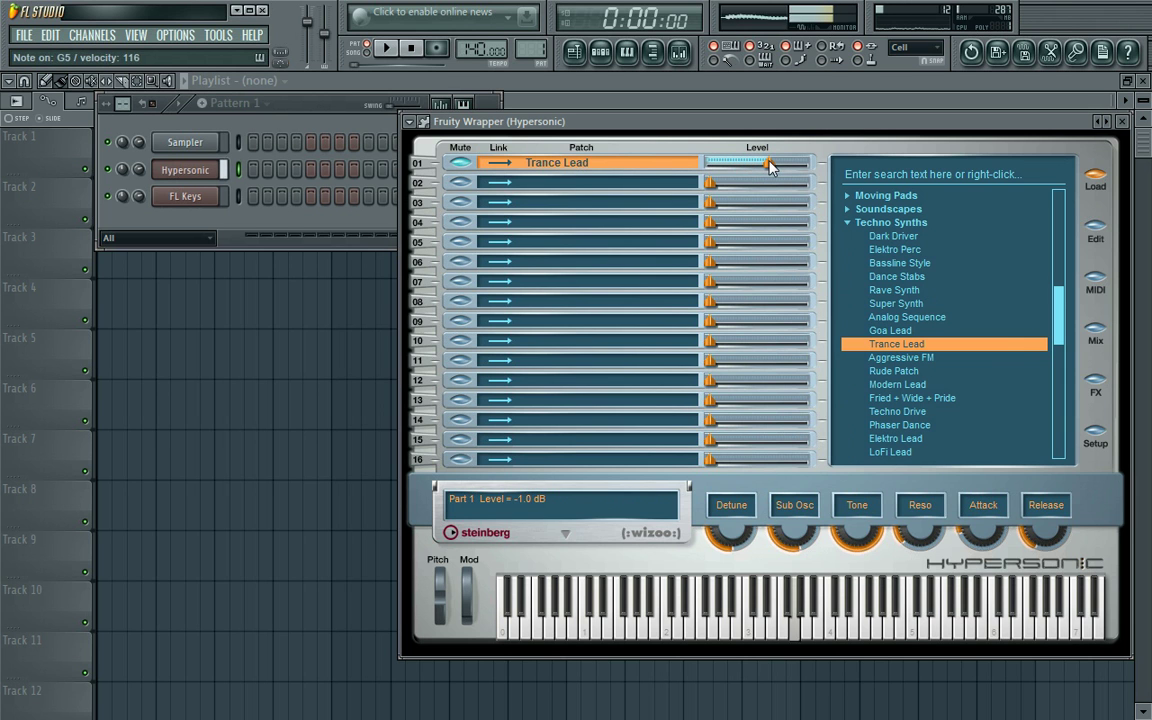
pyautogui.click(873, 331)
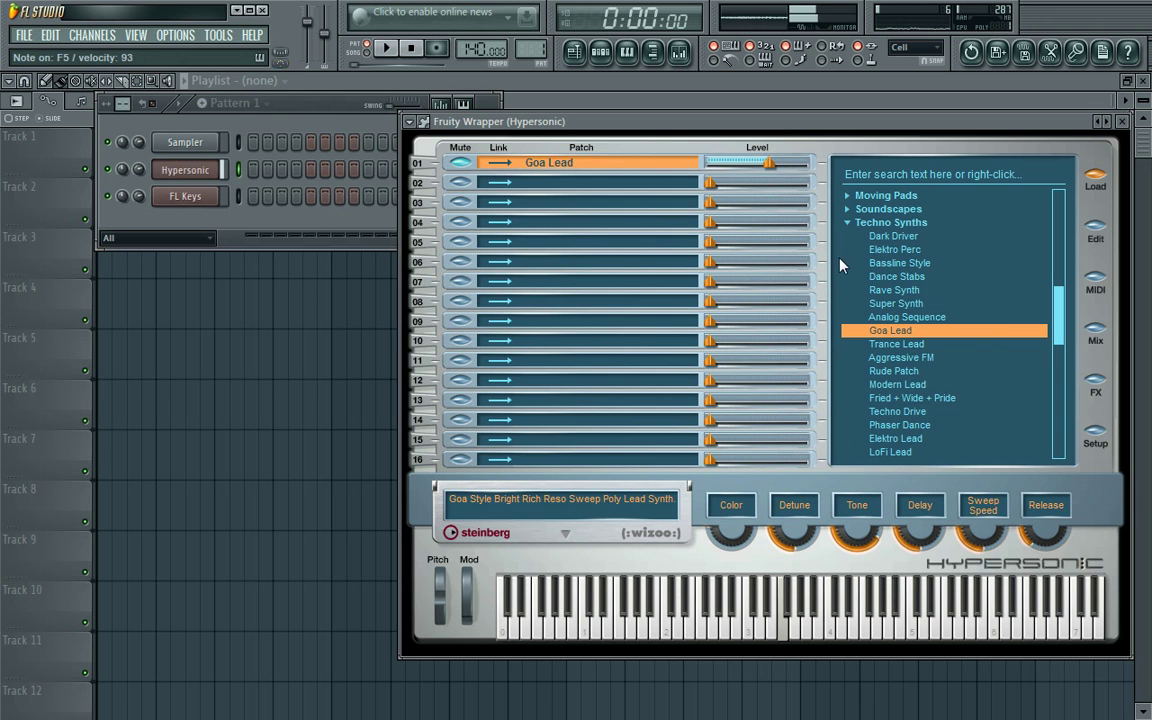
pyautogui.moveTo(766, 163); pyautogui.dragTo(752, 167)
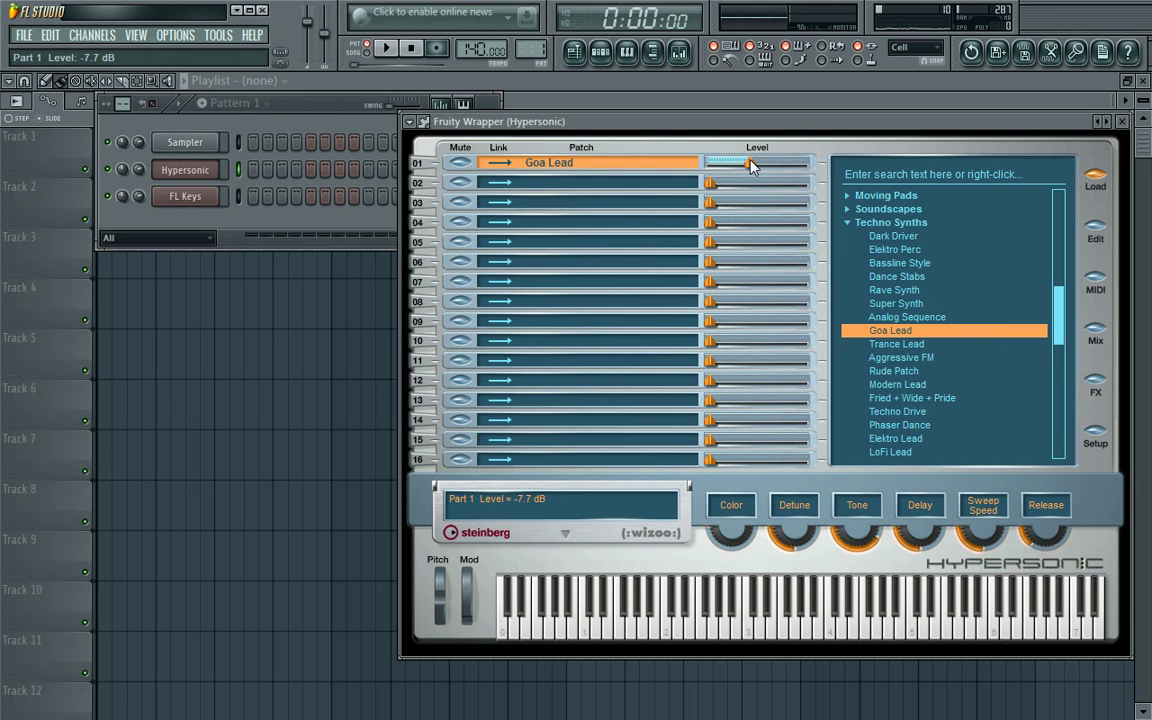
# Step: Look through the remaining Techno Synths patches and collapse the category
pyautogui.press('super')
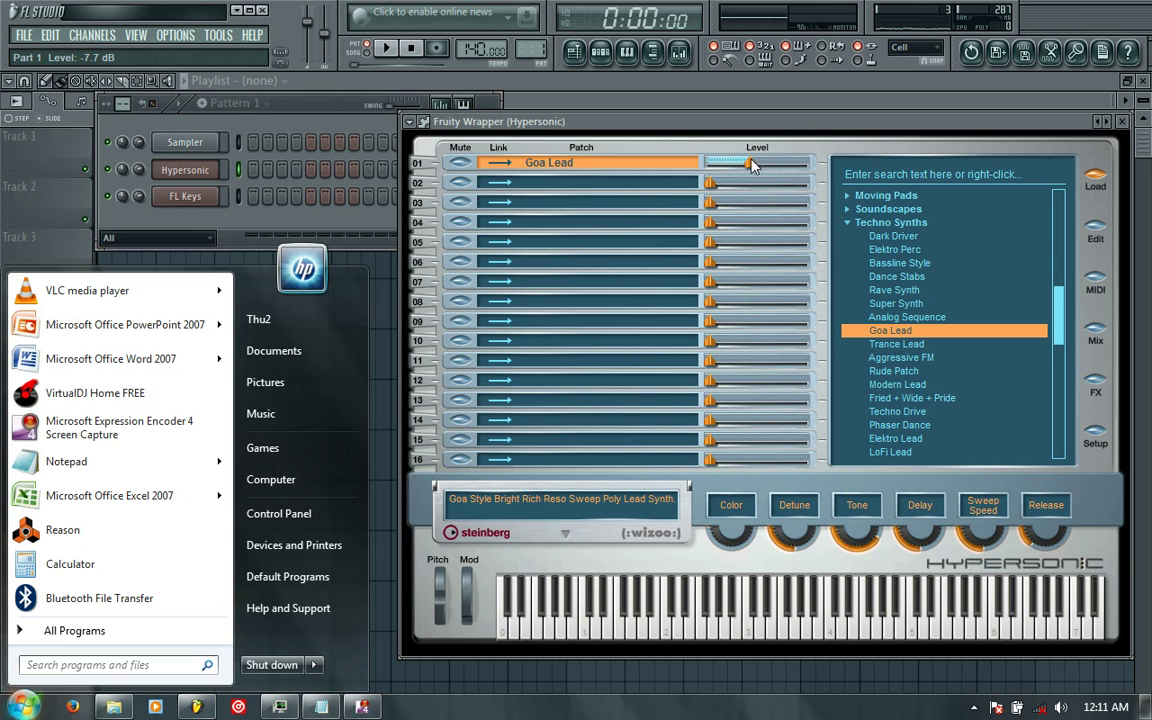
pyautogui.moveTo(1061, 313); pyautogui.dragTo(1062, 352)
pyautogui.scroll(3, 1062, 352)
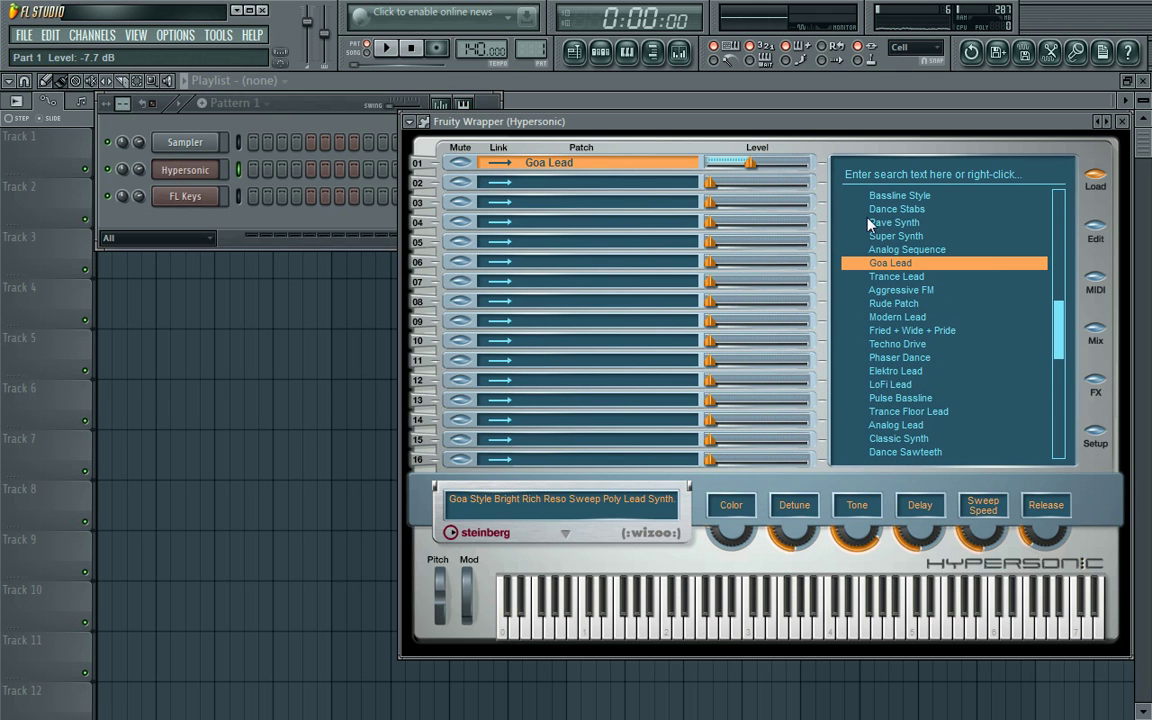
pyautogui.press('super')
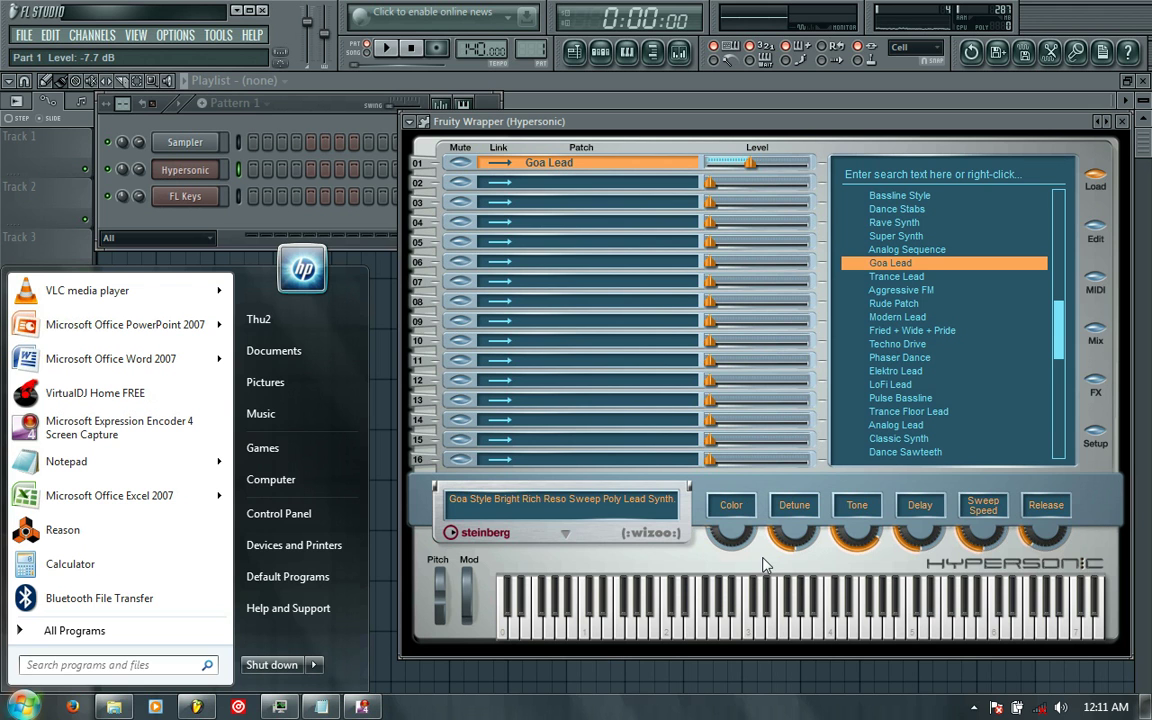
pyautogui.press('Escape')
pyautogui.scroll(3, 950, 289)
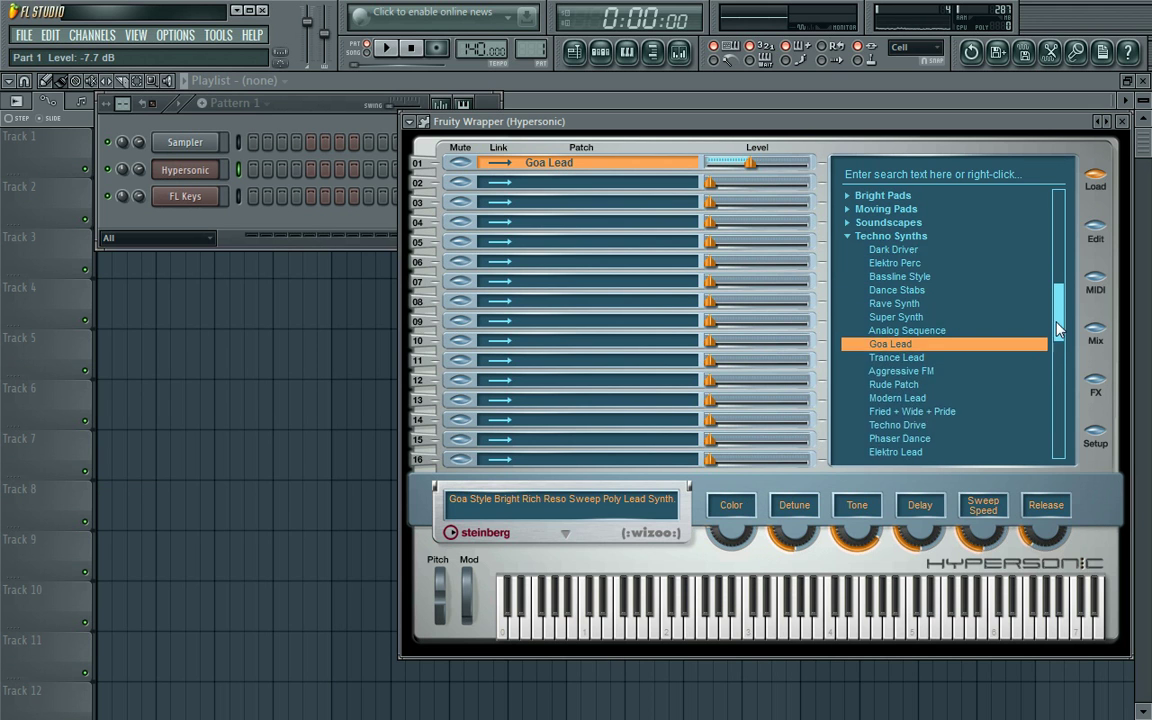
pyautogui.click(847, 265)
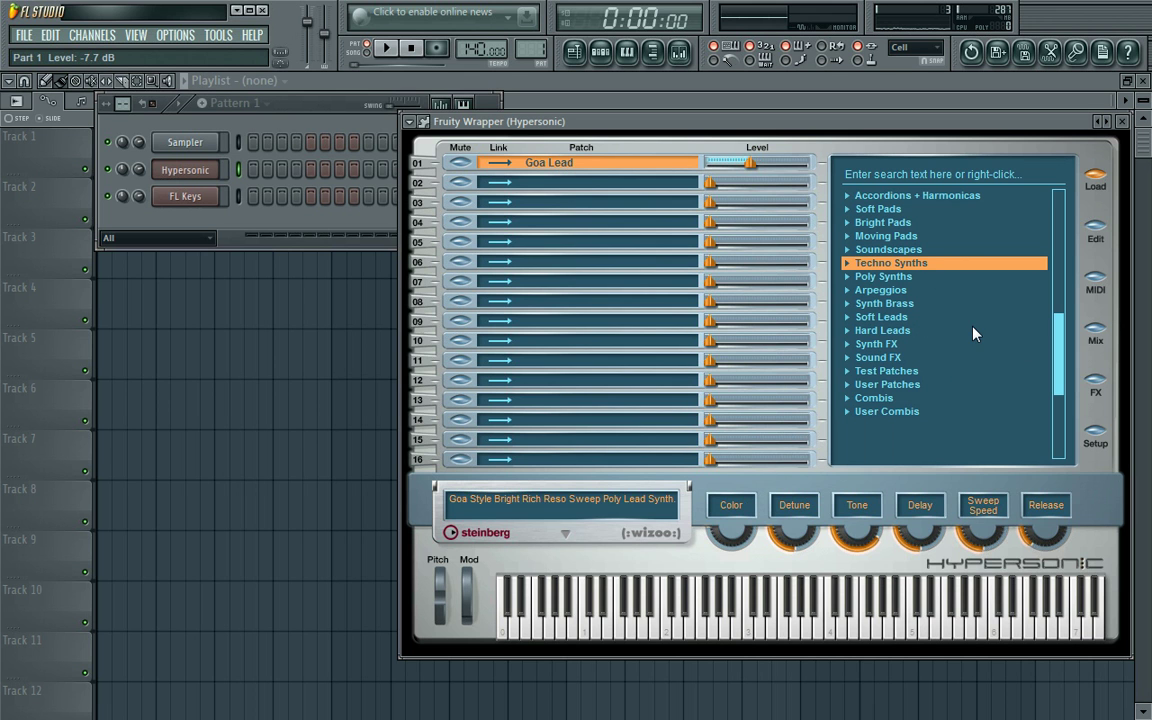
# Step: Show the sample browser, look through the My sounds pack, preview the 713 _Perc_Sh_eLAB sample and collapse the pack
pyautogui.click(598, 51)
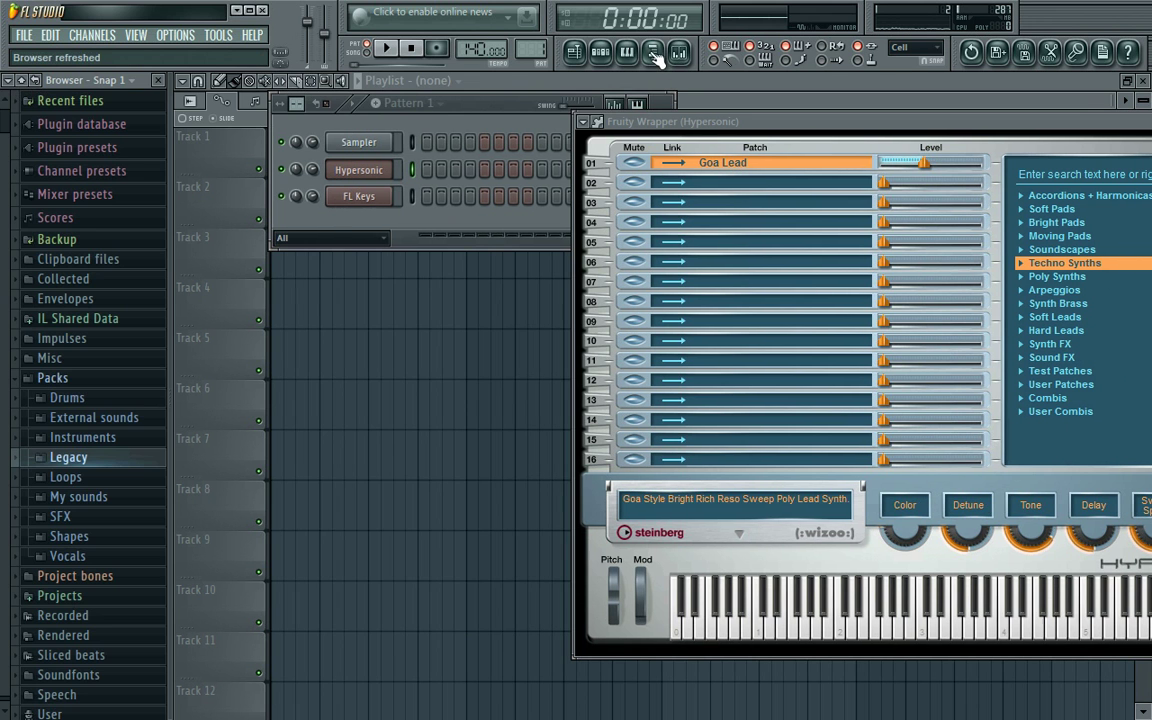
pyautogui.scroll(-1, 75, 497)
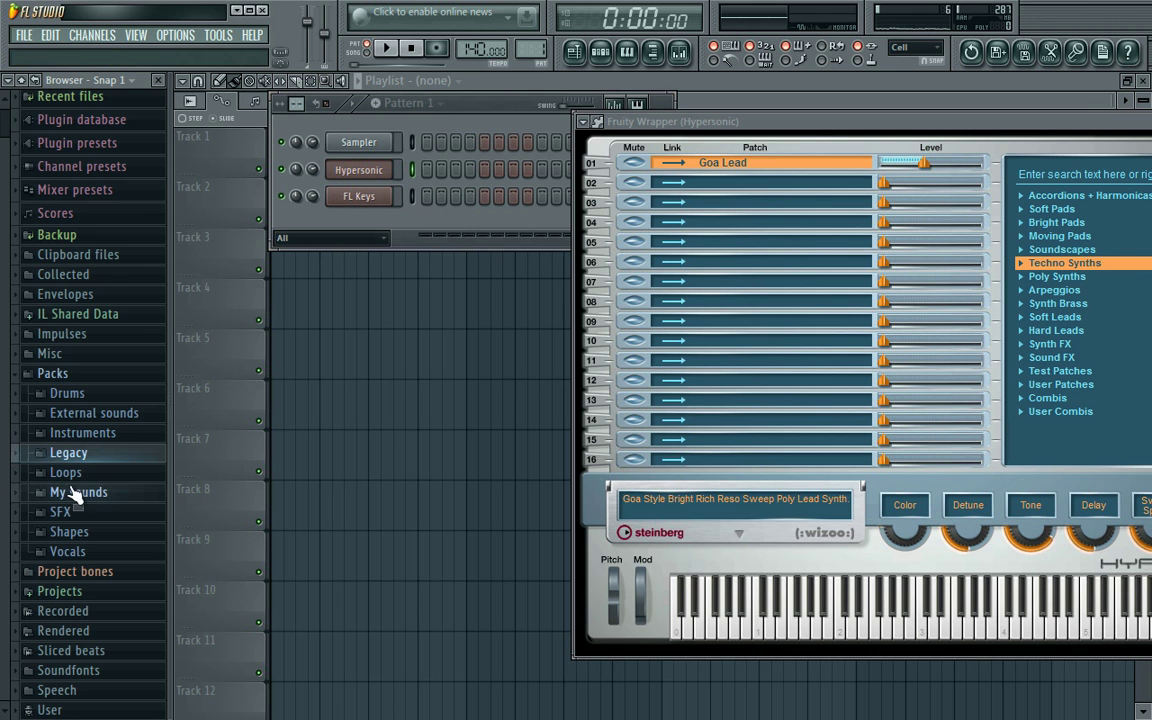
pyautogui.click(75, 494)
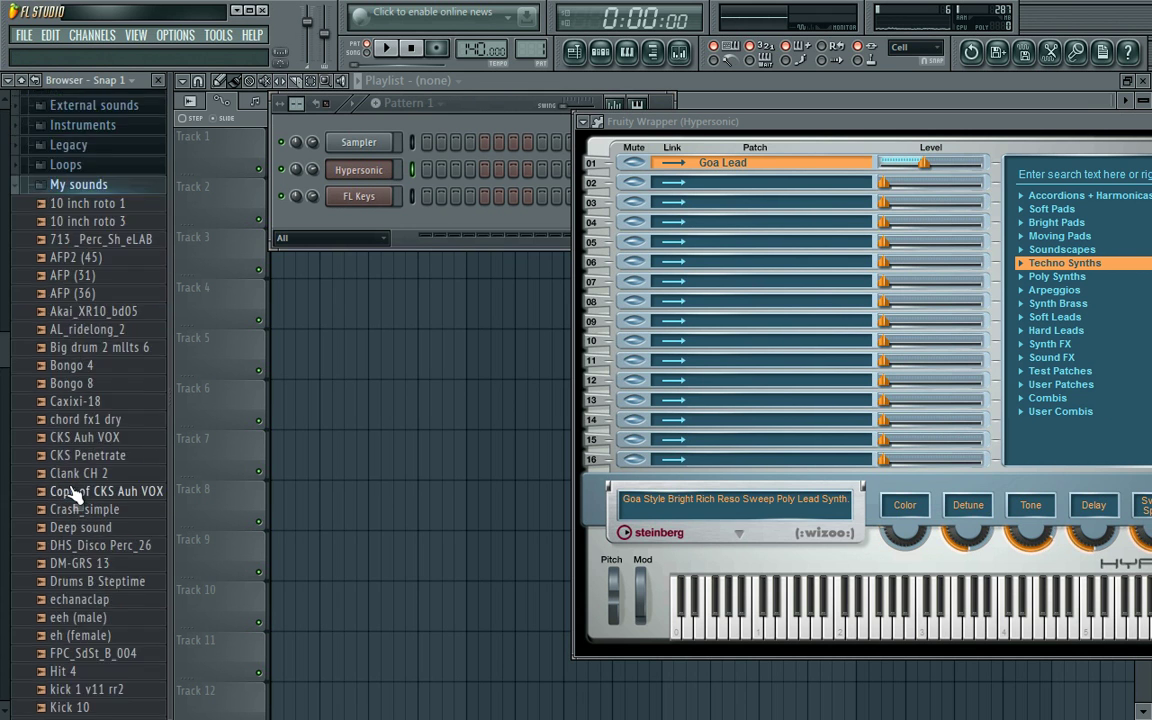
pyautogui.moveTo(3, 352); pyautogui.dragTo(3, 535)
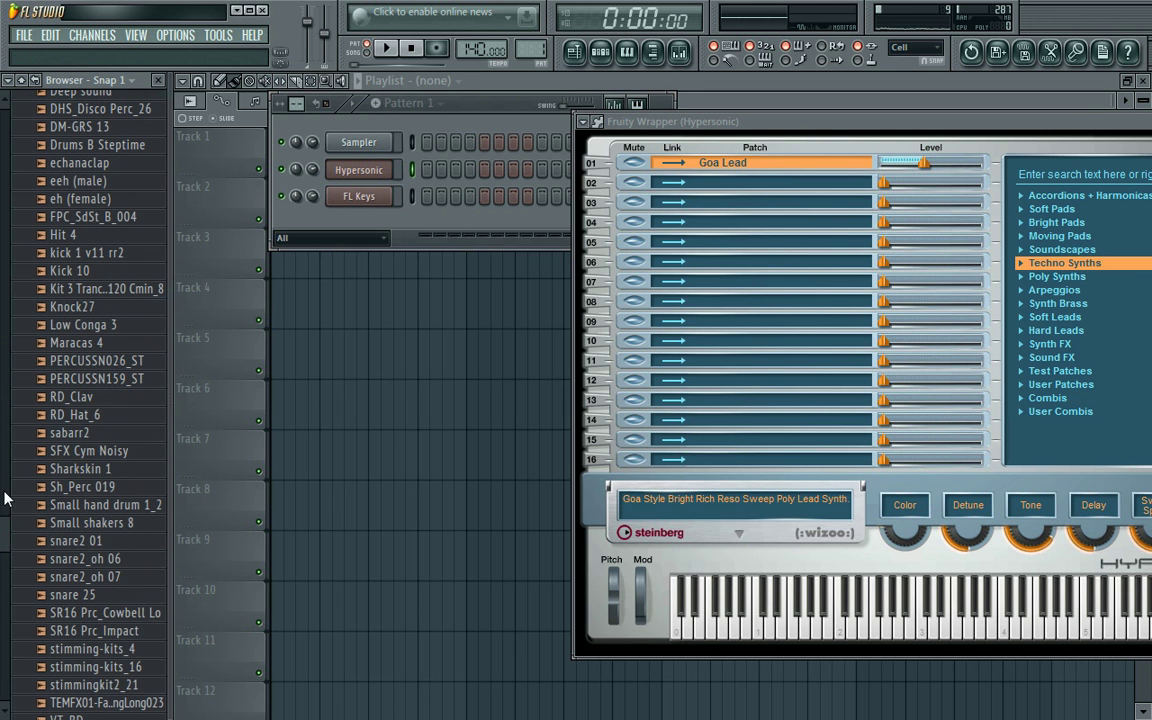
pyautogui.moveTo(3, 497); pyautogui.dragTo(3, 205)
pyautogui.click(84, 422)
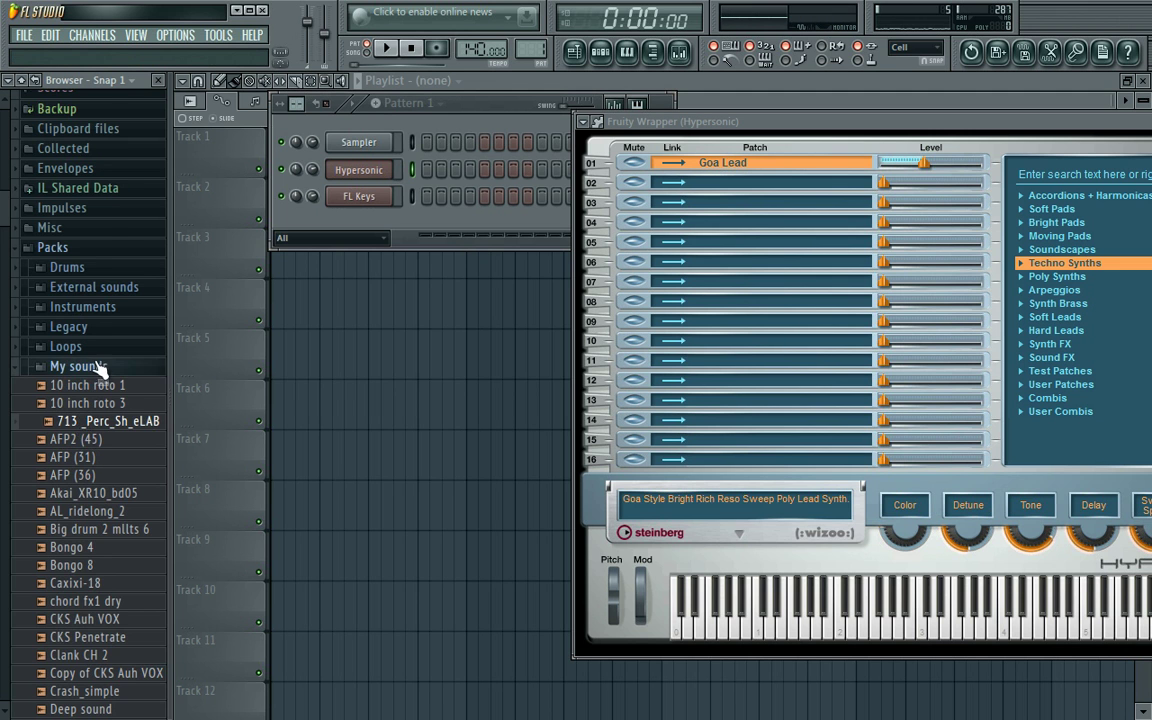
pyautogui.click(80, 366)
# Step: Expand the Legacy pack and look through the Instruments folders inside it and directly under Packs, collapsing both
pyautogui.click(68, 453)
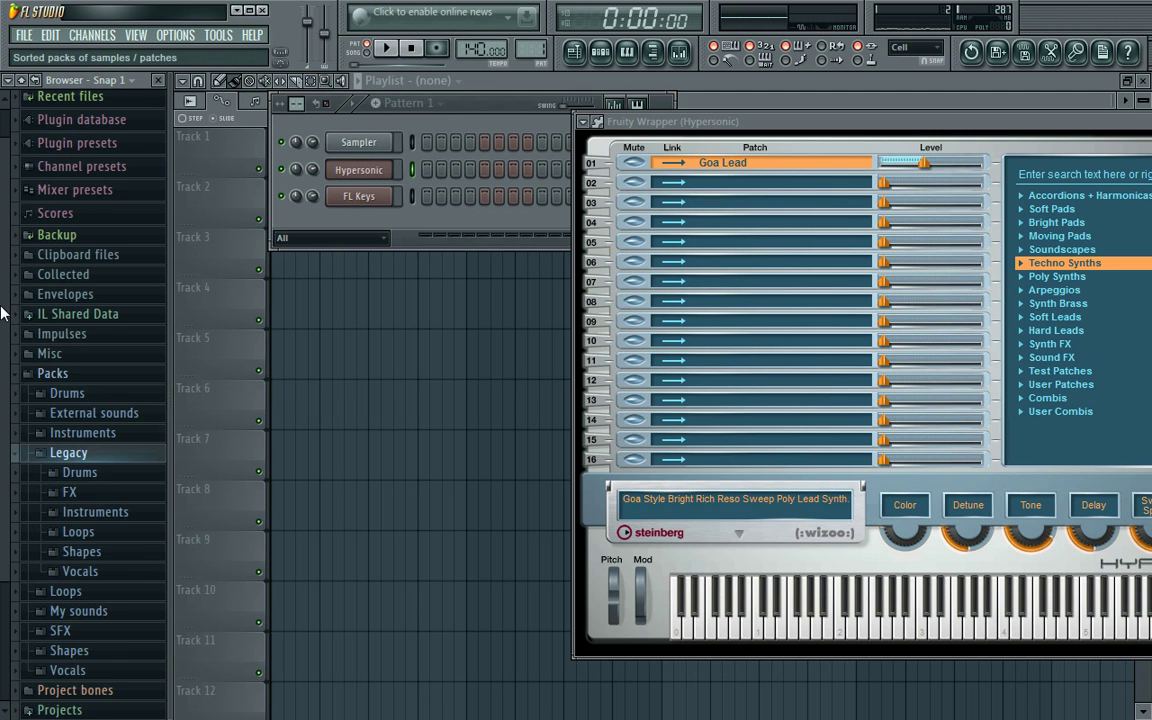
pyautogui.click(98, 395)
pyautogui.scroll(-1, 64, 380)
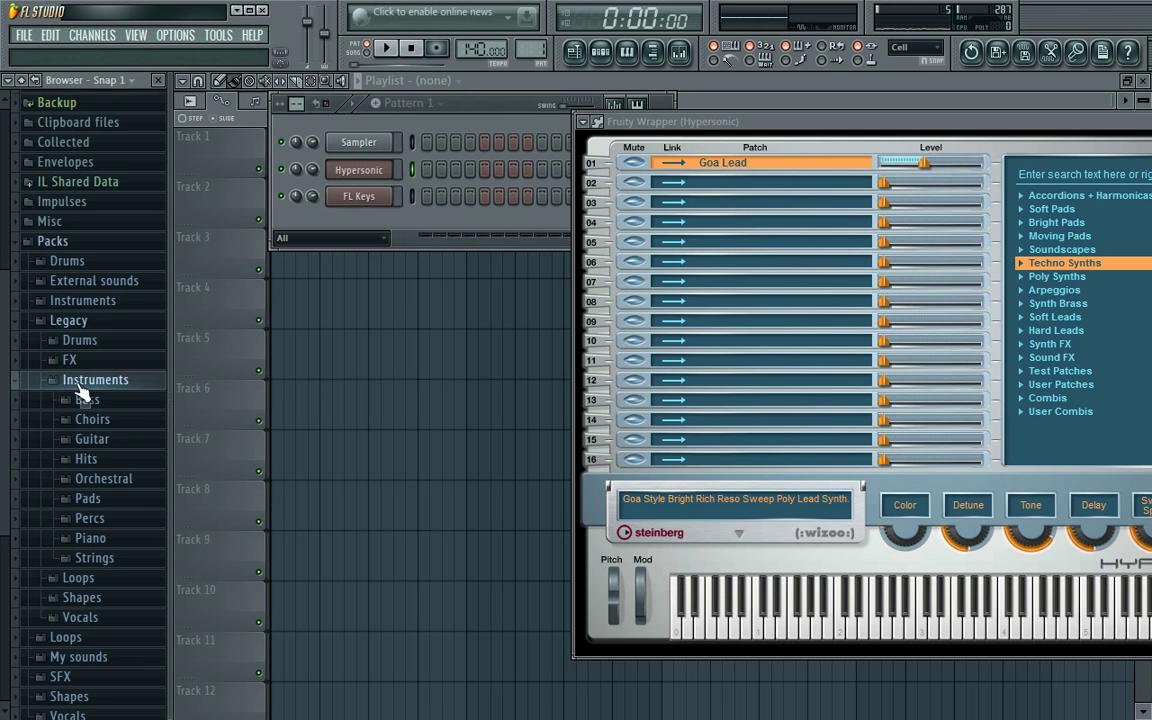
pyautogui.click(60, 380)
pyautogui.click(82, 314)
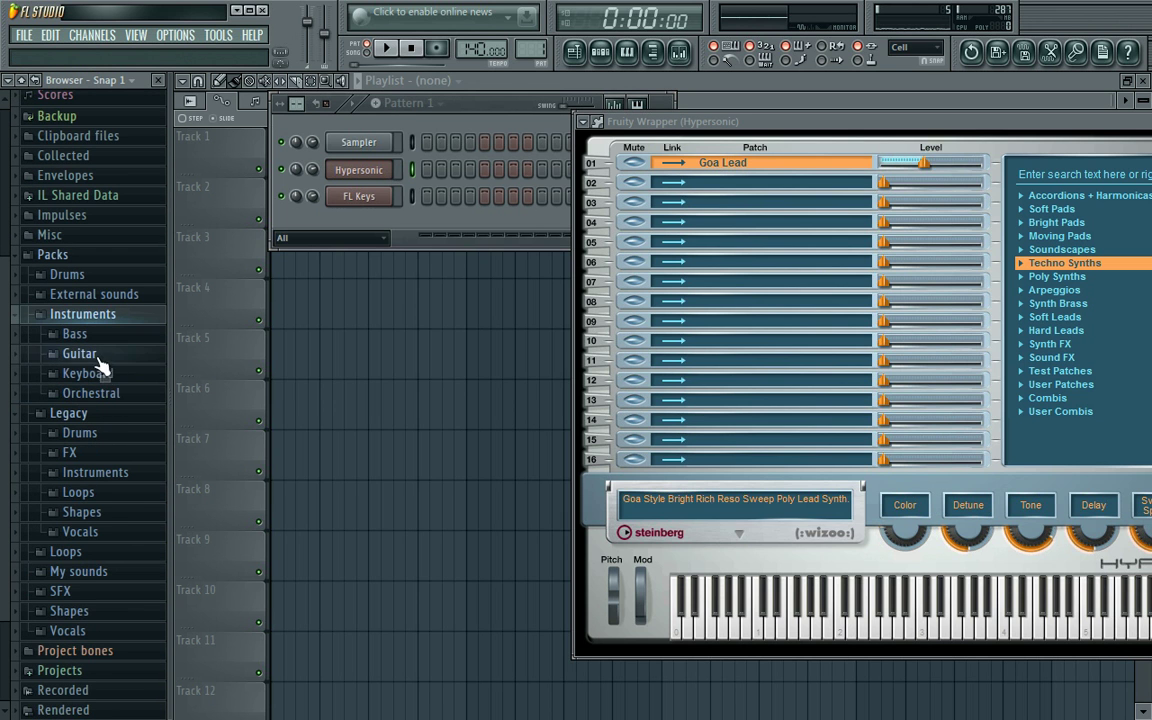
pyautogui.click(83, 316)
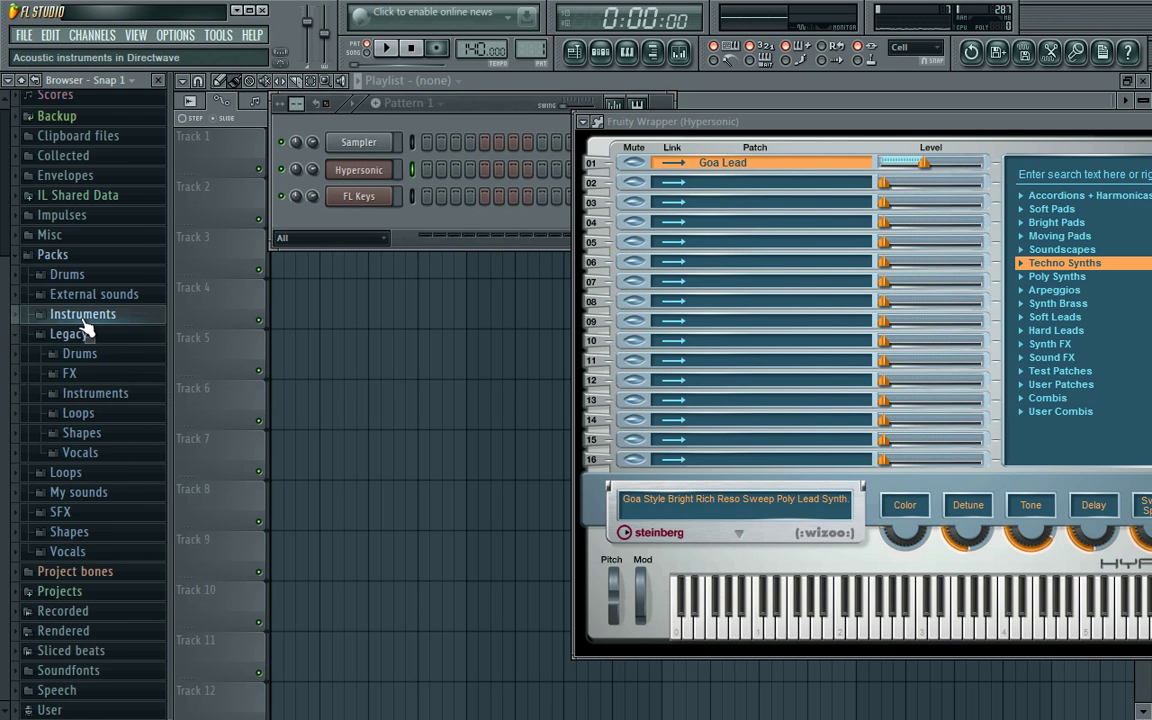
# Step: Preview the RD_Shaker sample from RealDrumkits in the Legacy Drums folder, and collapse the kit and the Legacy pack
pyautogui.click(88, 357)
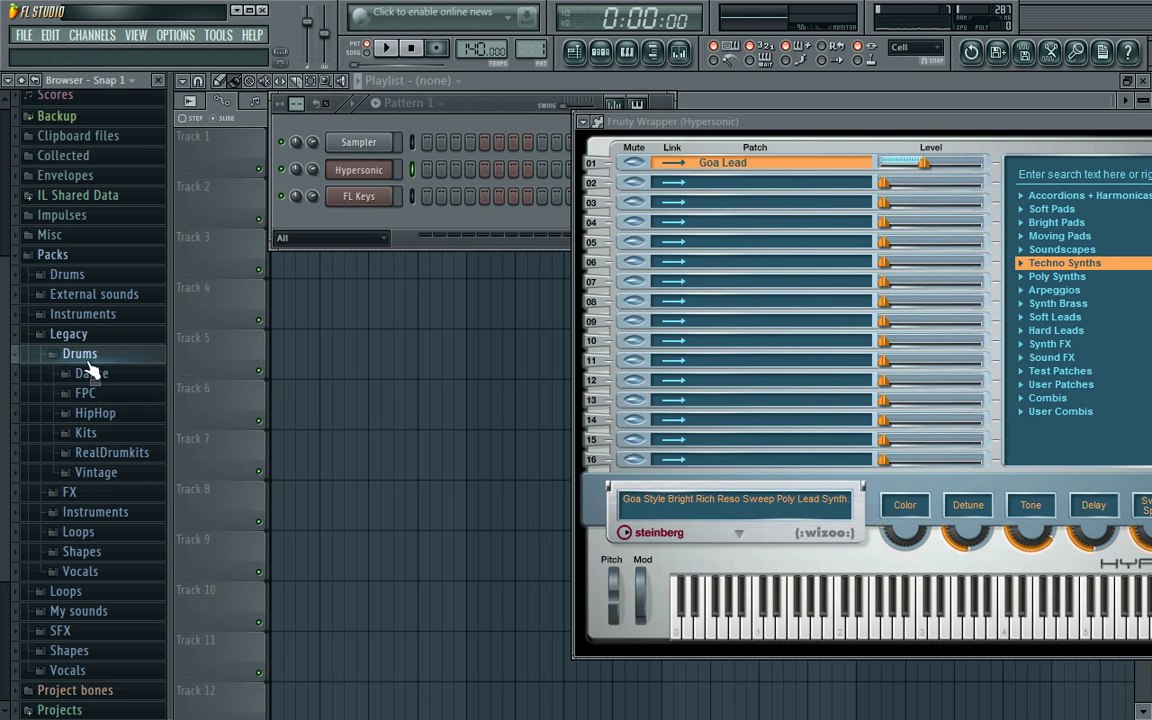
pyautogui.click(115, 463)
pyautogui.click(107, 428)
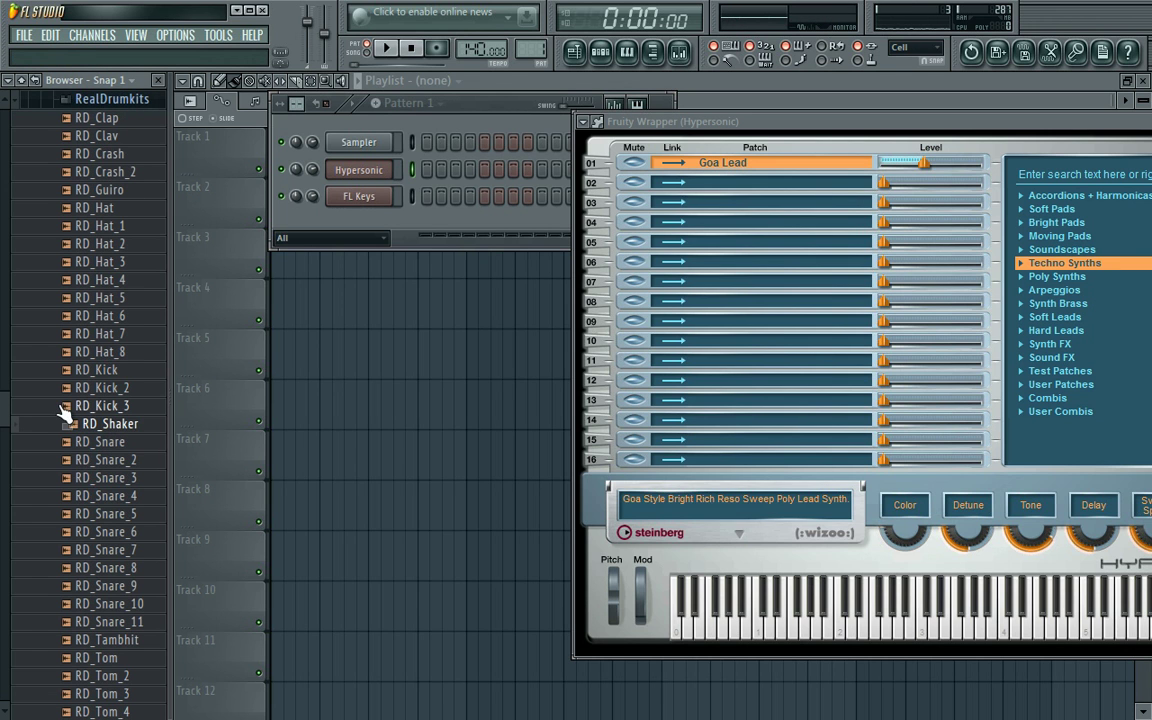
pyautogui.moveTo(5, 420); pyautogui.dragTo(5, 345)
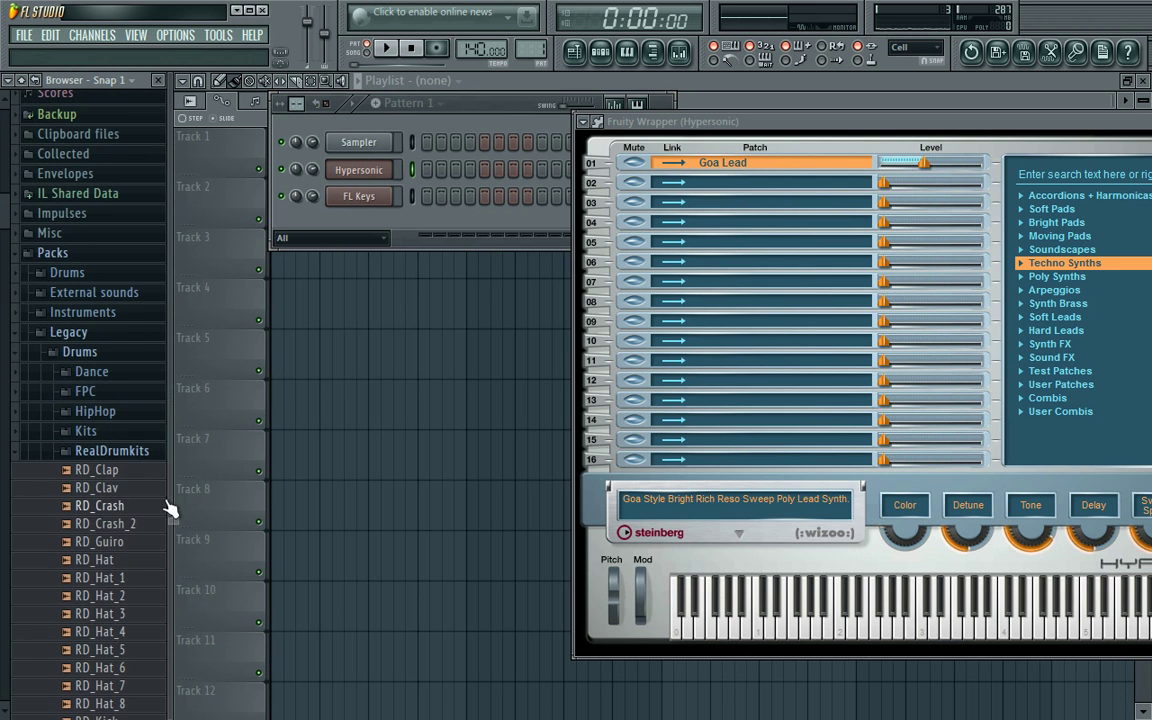
pyautogui.click(128, 451)
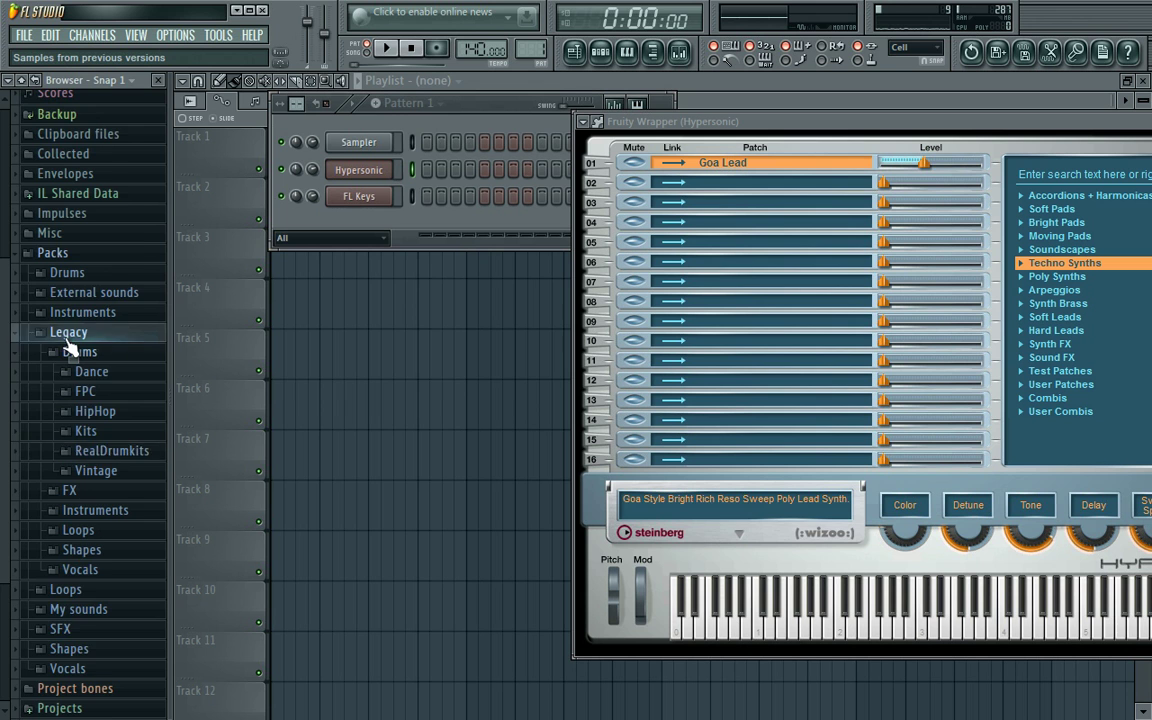
pyautogui.click(62, 331)
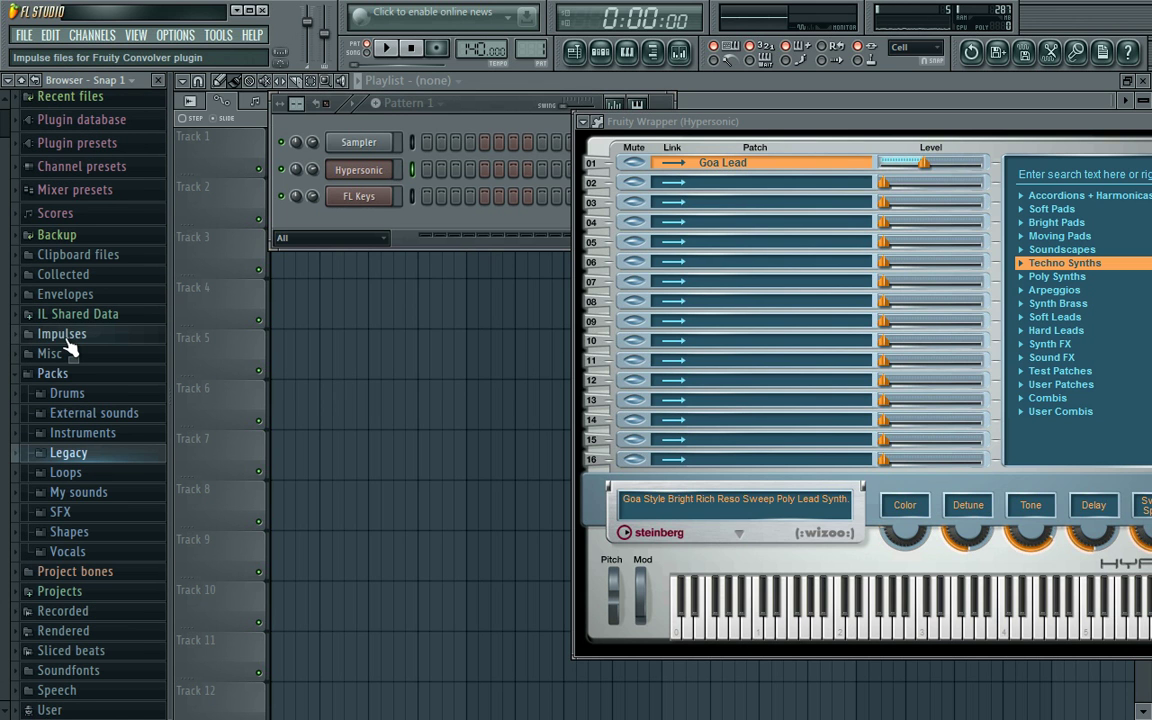
# Step: Look through the whole My sounds sample list again, and collapse it along with the Packs folder
pyautogui.click(100, 503)
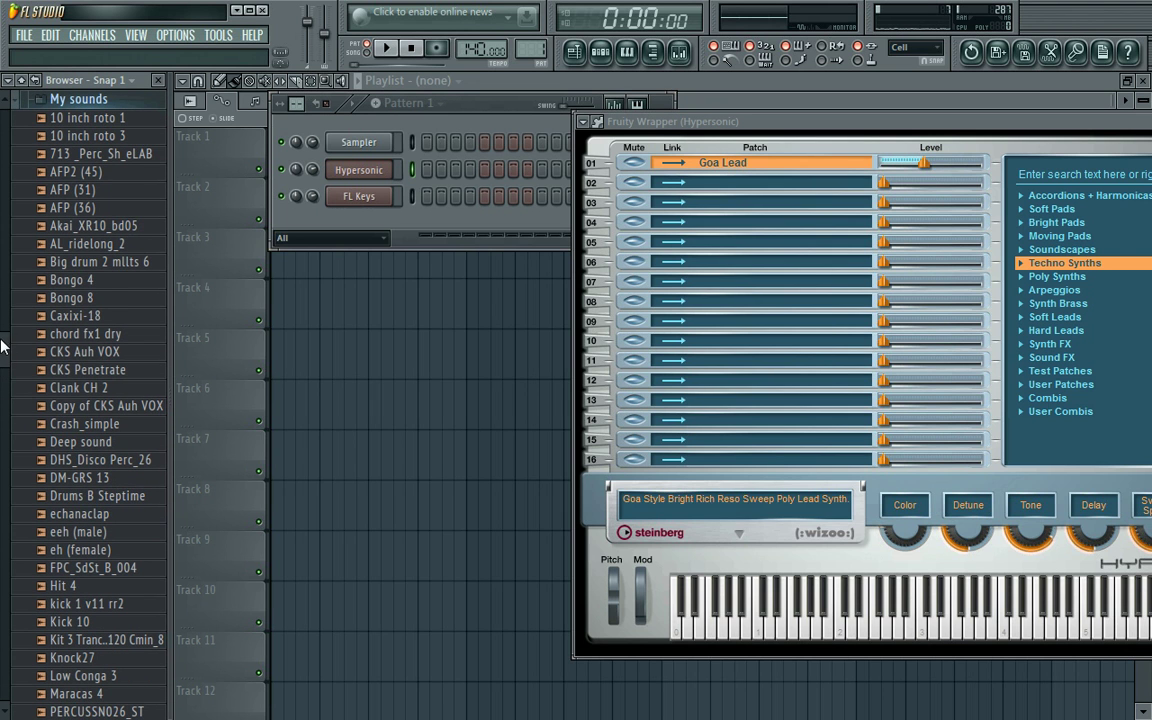
pyautogui.moveTo(3, 357); pyautogui.dragTo(2, 616)
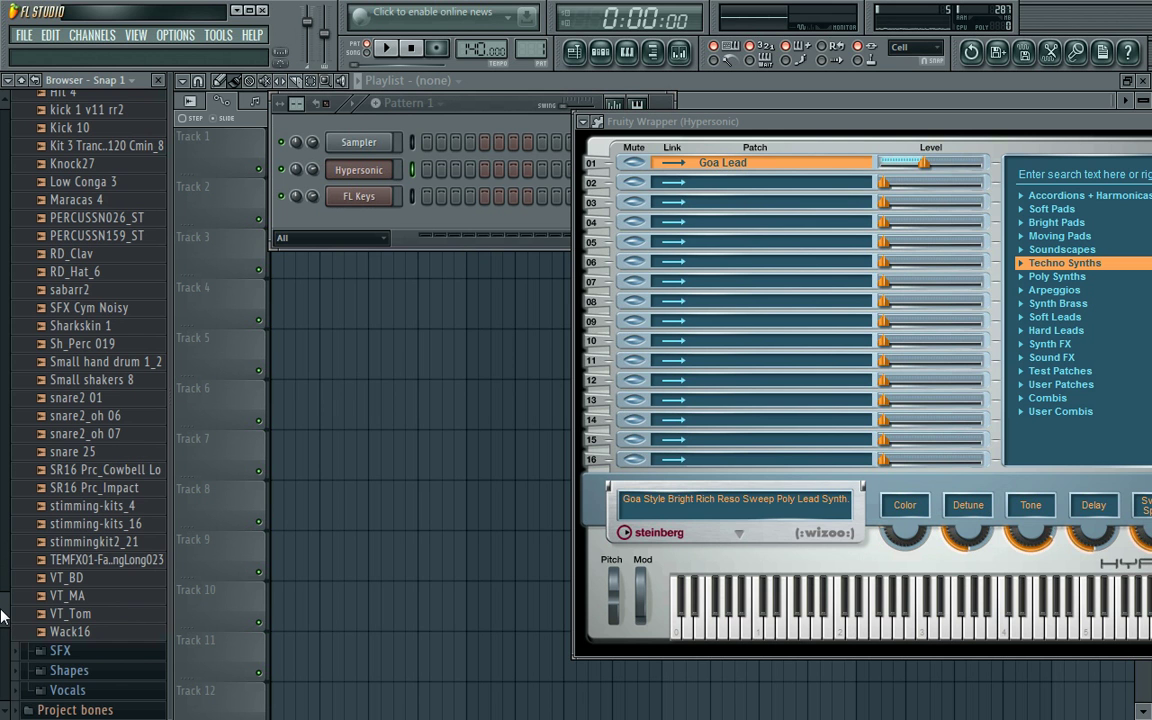
pyautogui.moveTo(3, 615); pyautogui.dragTo(3, 270)
pyautogui.click(42, 245)
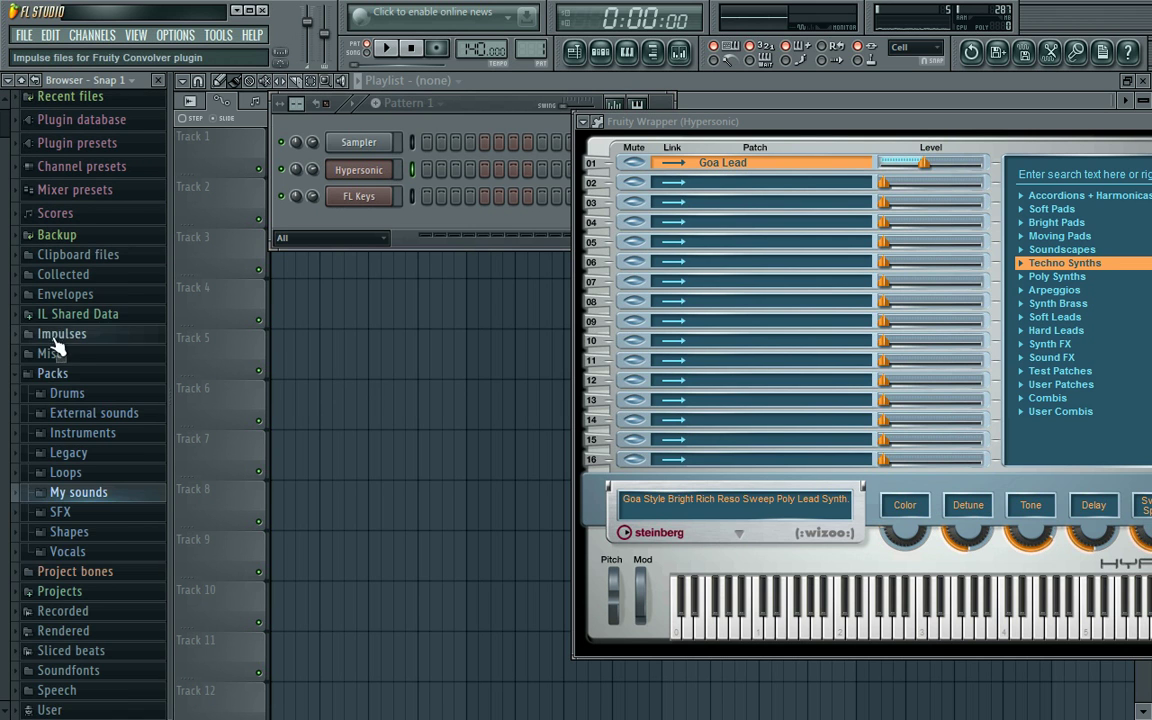
pyautogui.click(50, 380)
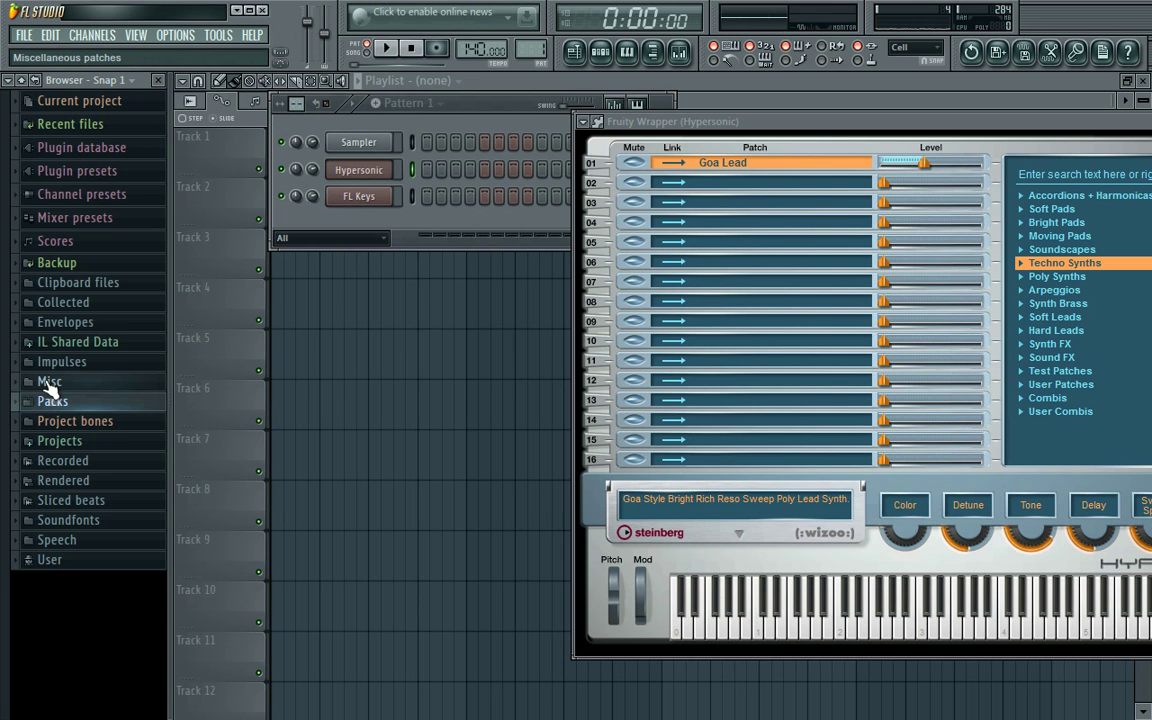
# Step: Switch to the Instruments list in Notepad and maximize its window
pyautogui.click(22, 707)
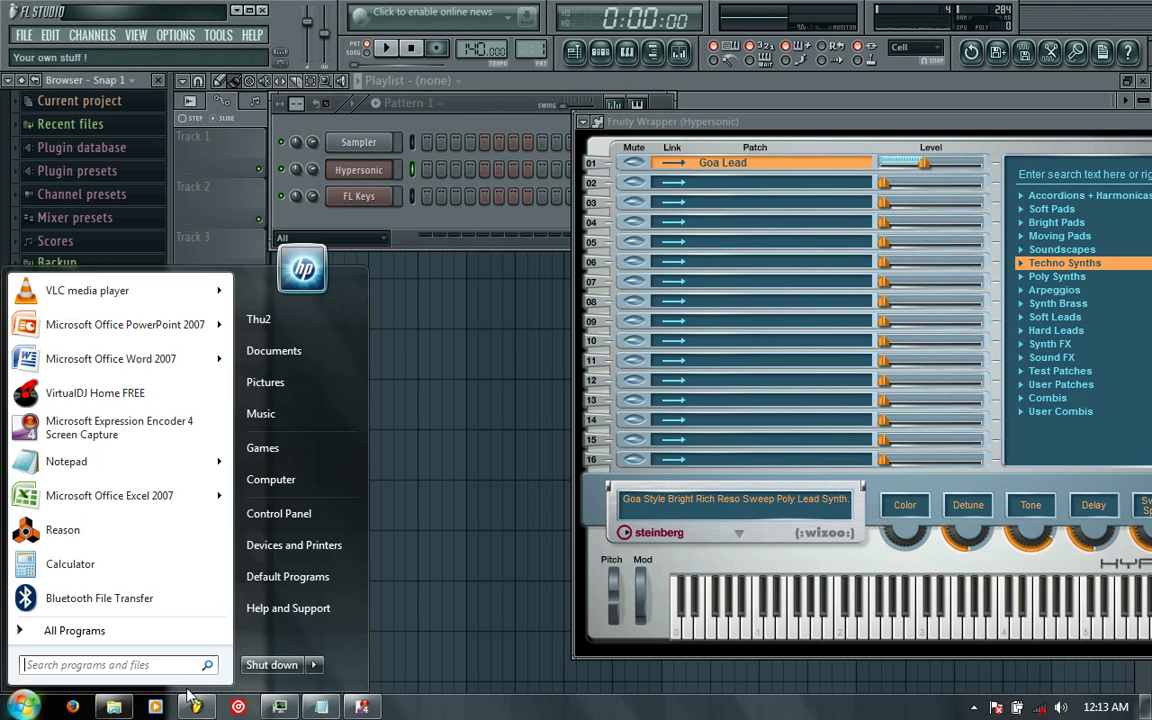
pyautogui.click(320, 707)
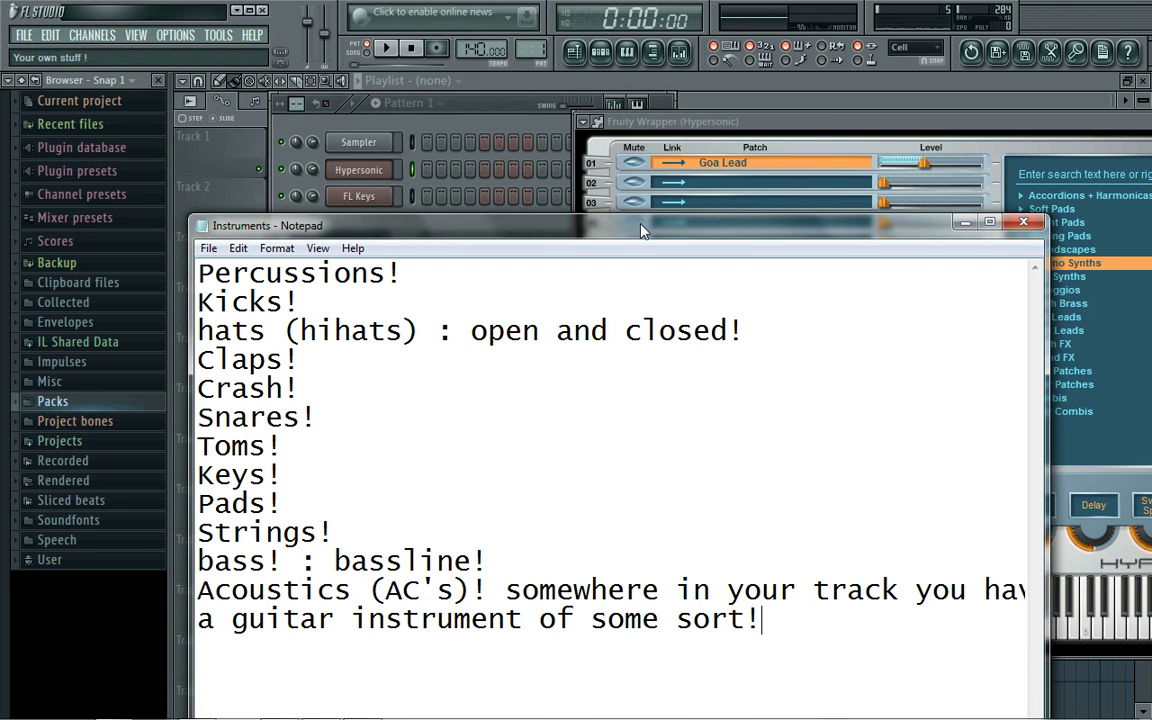
pyautogui.doubleClick(642, 226)
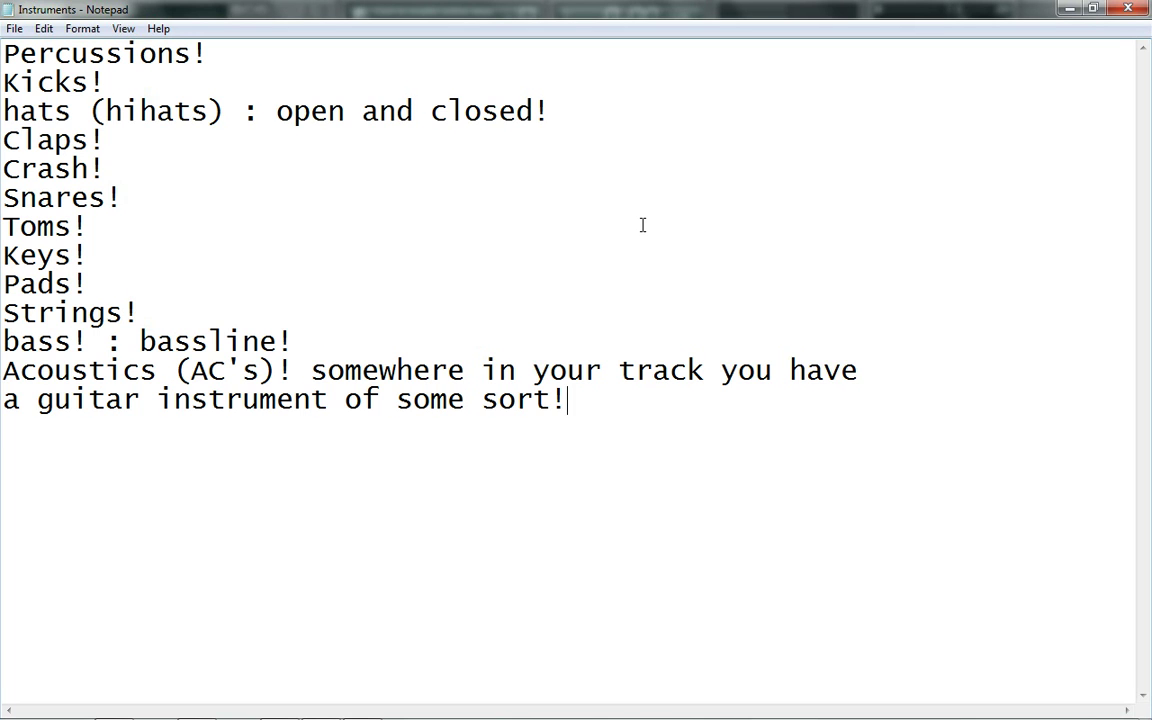